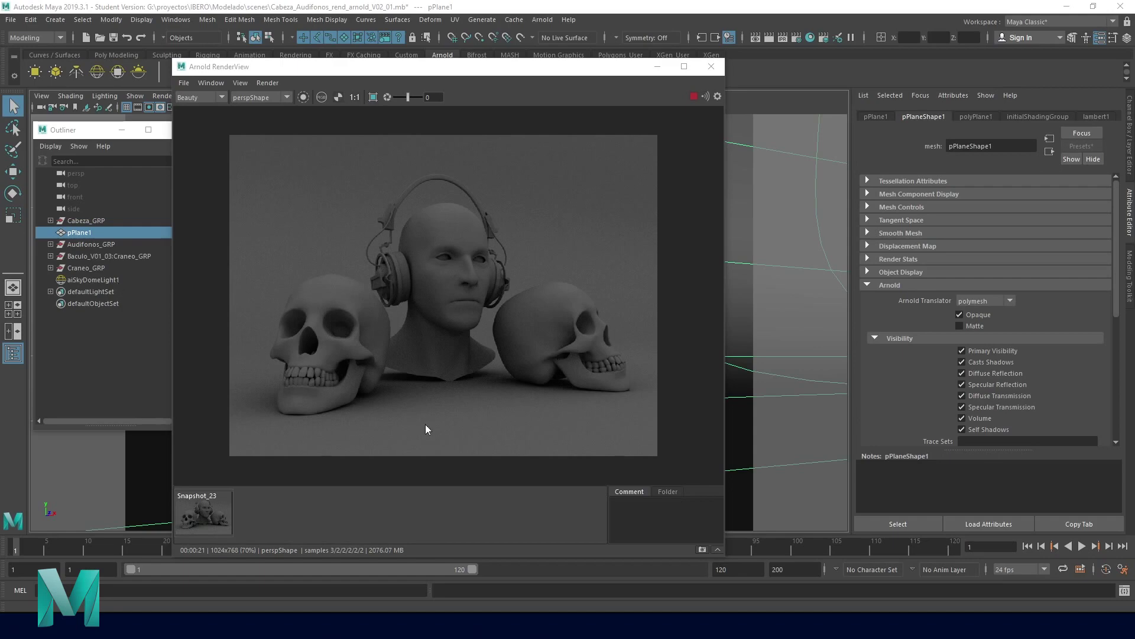
Close the Arnold render preview and zoom out to frame the whole bust and both skulls.
{"action": "left_click", "coordinate": [713, 70]}
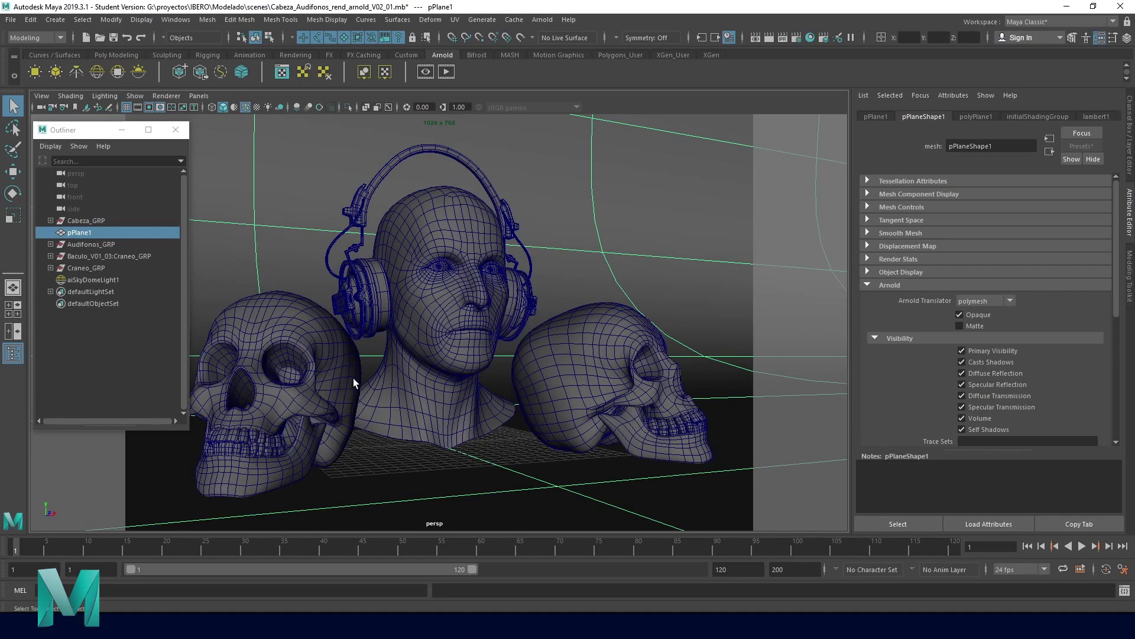
{"action": "scroll", "coordinate": [357, 378], "scroll_direction": "down", "scroll_amount": 5}
{"action": "key", "text": "space"}
{"action": "mouse_move", "coordinate": [490, 377]}
{"action": "left_mouse_down"}
{"action": "mouse_move", "coordinate": [457, 395]}
{"action": "mouse_move", "coordinate": [495, 377]}
{"action": "left_mouse_up"}
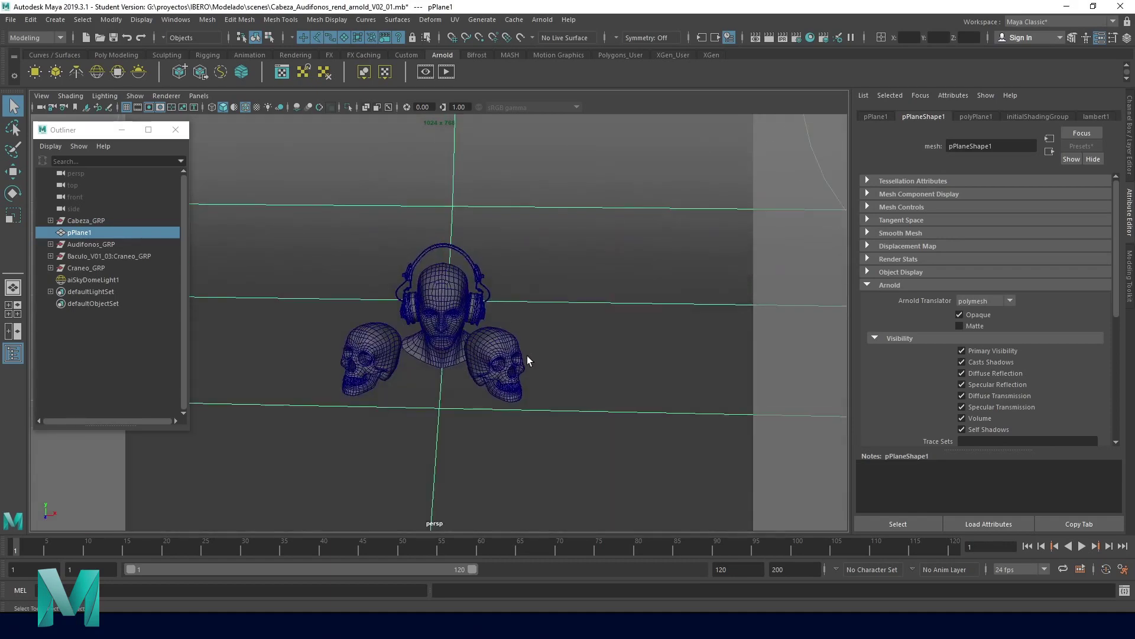
{"action": "scroll", "coordinate": [521, 349], "scroll_direction": "down", "scroll_amount": 3}
{"action": "left_click_drag", "start_coordinate": [499, 324], "coordinate": [469, 304], "text": "alt"}
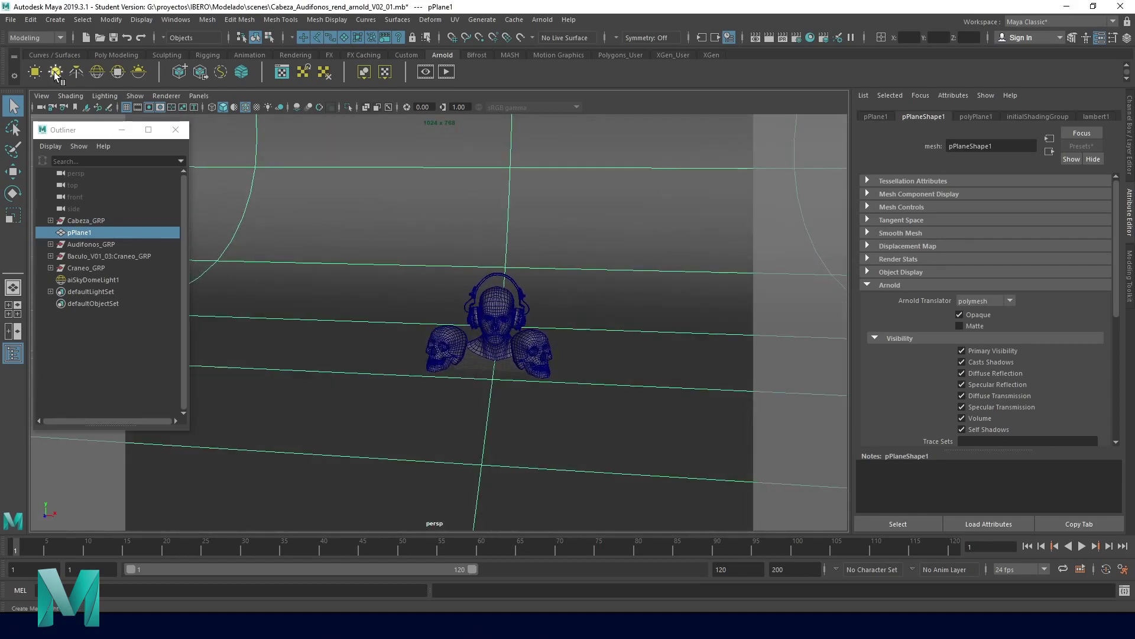
{"action": "left_click", "coordinate": [55, 72]}
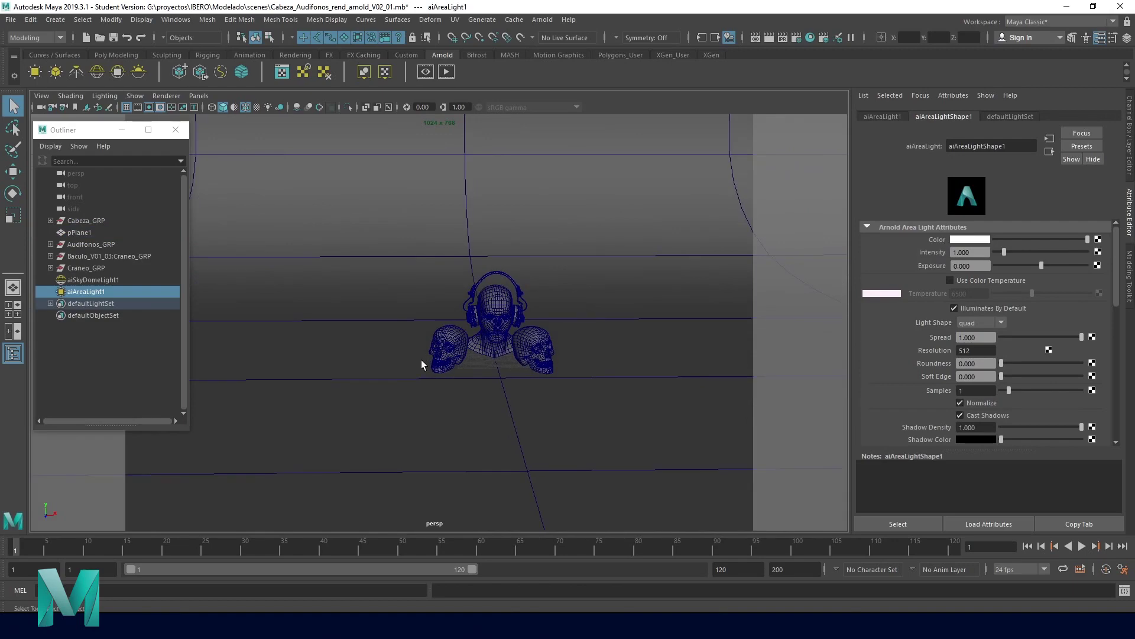
Move the new area light left of the models, turn it toward the heads and enlarge it.
{"action": "key", "text": "w"}
{"action": "mouse_move", "coordinate": [538, 333]}
{"action": "left_mouse_down"}
{"action": "mouse_move", "coordinate": [406, 333]}
{"action": "mouse_move", "coordinate": [470, 362]}
{"action": "left_mouse_up"}
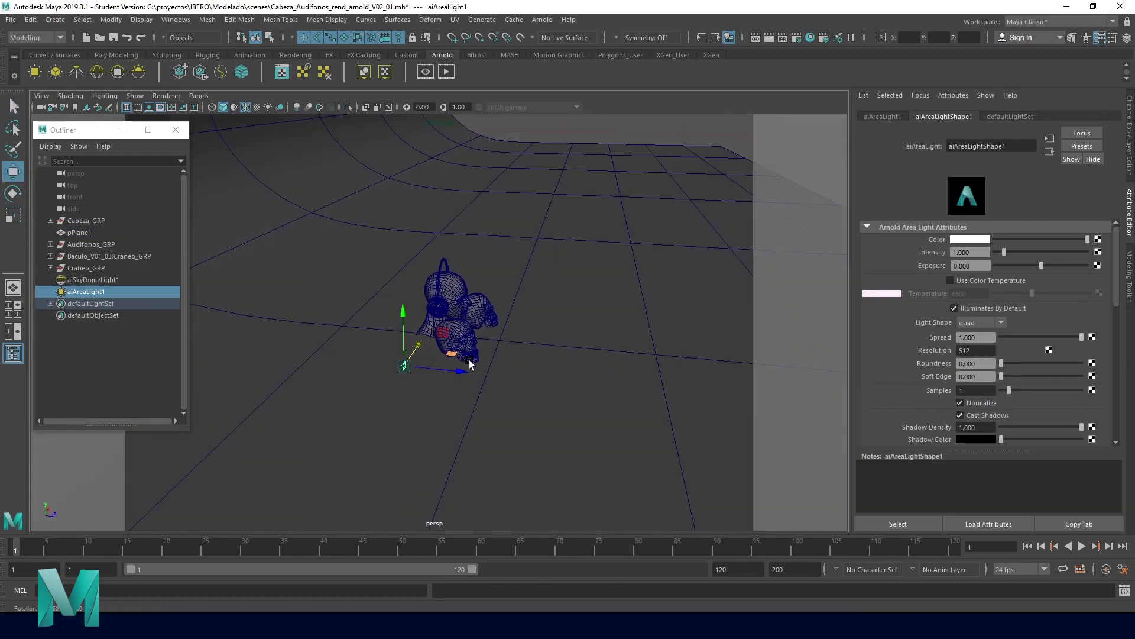
{"action": "key", "text": "e"}
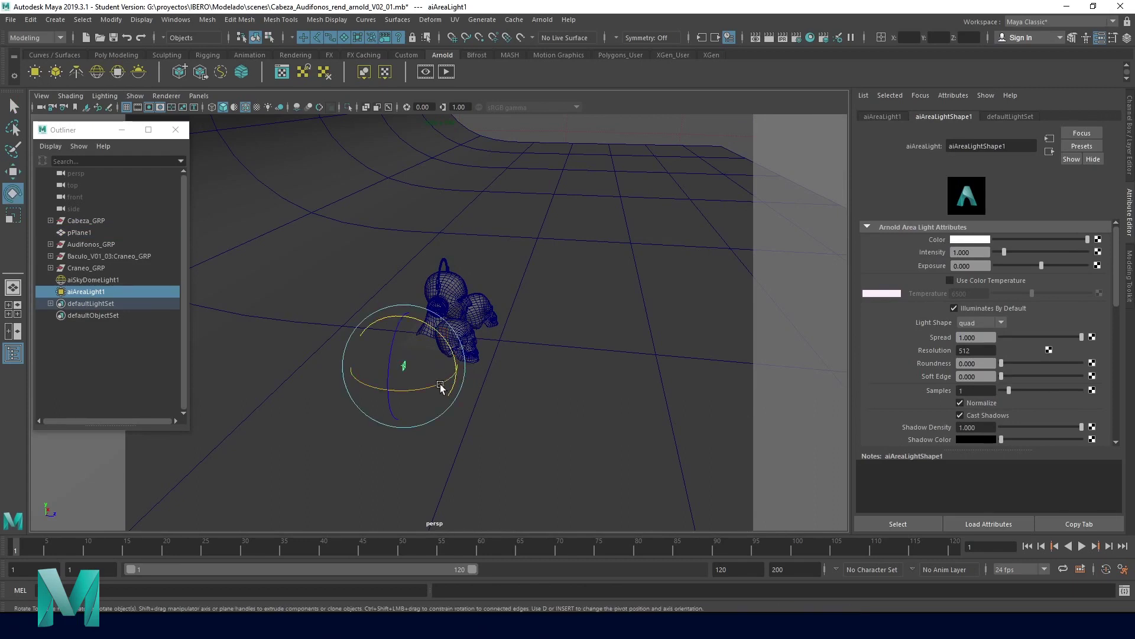
{"action": "left_click_drag", "start_coordinate": [445, 385], "coordinate": [356, 387]}
{"action": "key", "text": "r"}
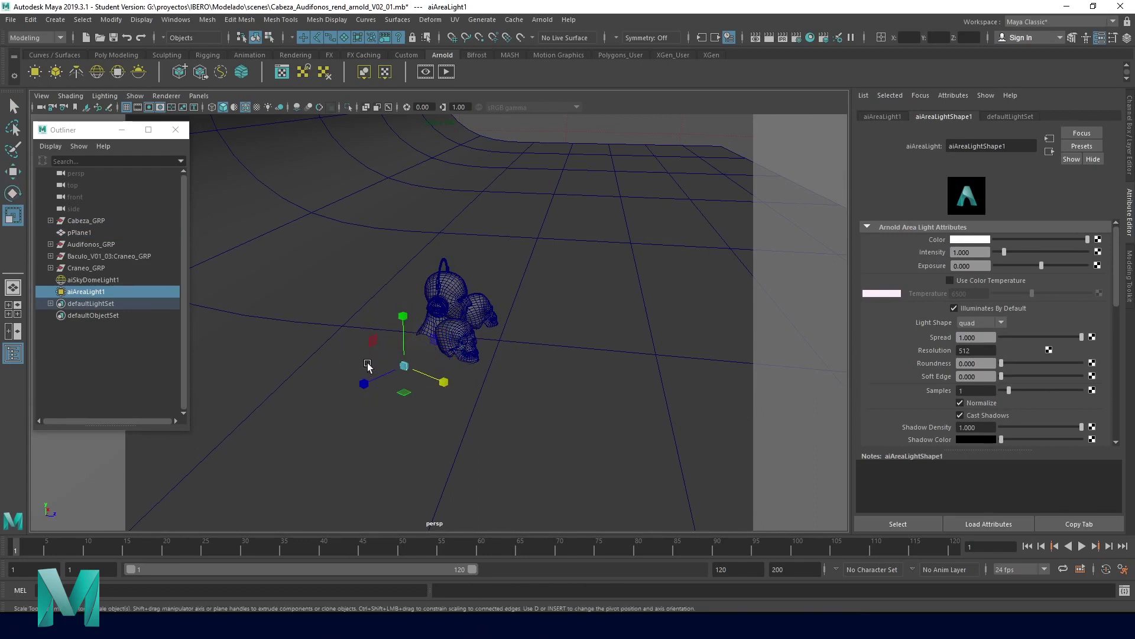
{"action": "left_click_drag", "start_coordinate": [405, 366], "coordinate": [524, 355]}
{"action": "left_click_drag", "start_coordinate": [442, 384], "coordinate": [528, 419]}
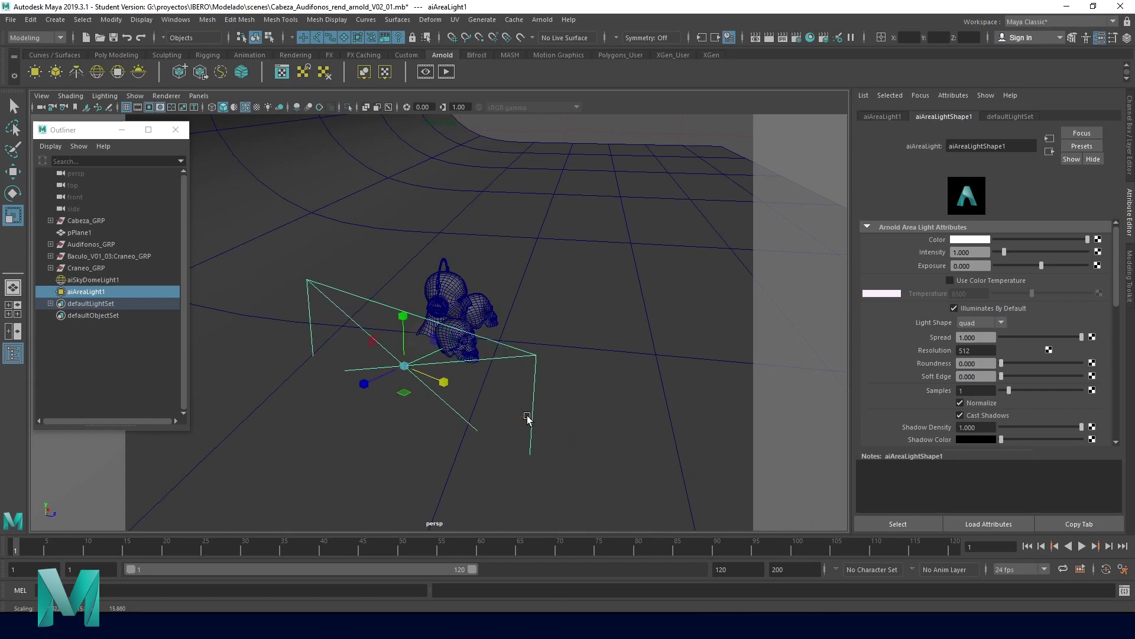
Tilt the area light further toward the heads and raise it higher.
{"action": "key", "text": "e"}
{"action": "scroll", "coordinate": [461, 438], "scroll_direction": "up", "scroll_amount": 3}
{"action": "left_click_drag", "start_coordinate": [322, 371], "coordinate": [368, 376]}
{"action": "key", "text": "w"}
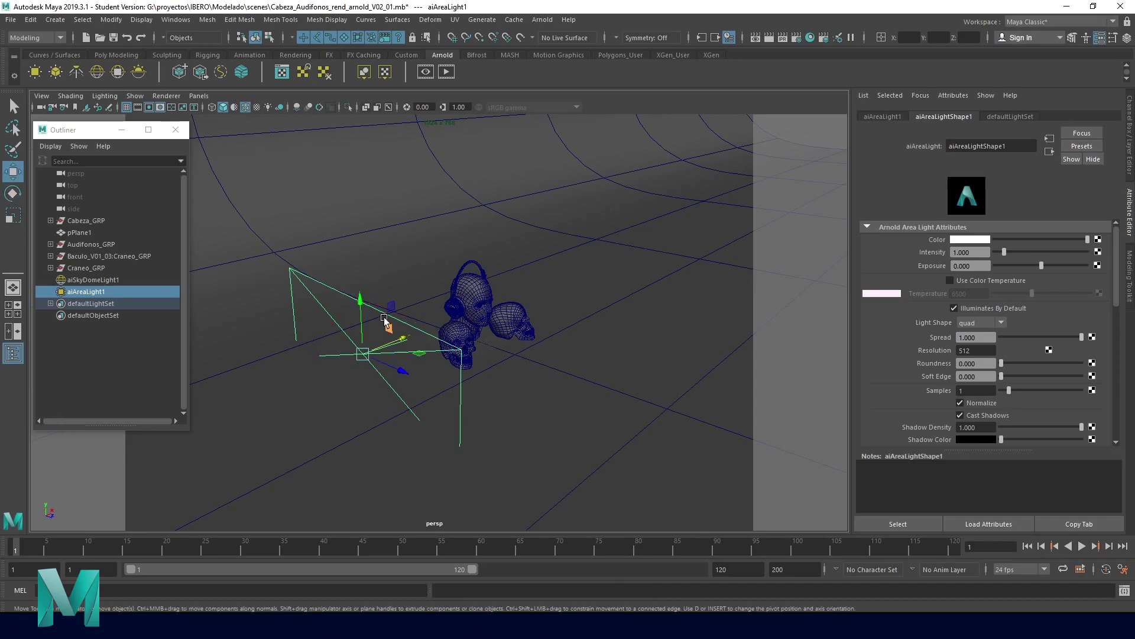
{"action": "mouse_move", "coordinate": [364, 304]}
{"action": "left_mouse_down"}
{"action": "mouse_move", "coordinate": [363, 256]}
{"action": "mouse_move", "coordinate": [378, 322]}
{"action": "left_mouse_up"}
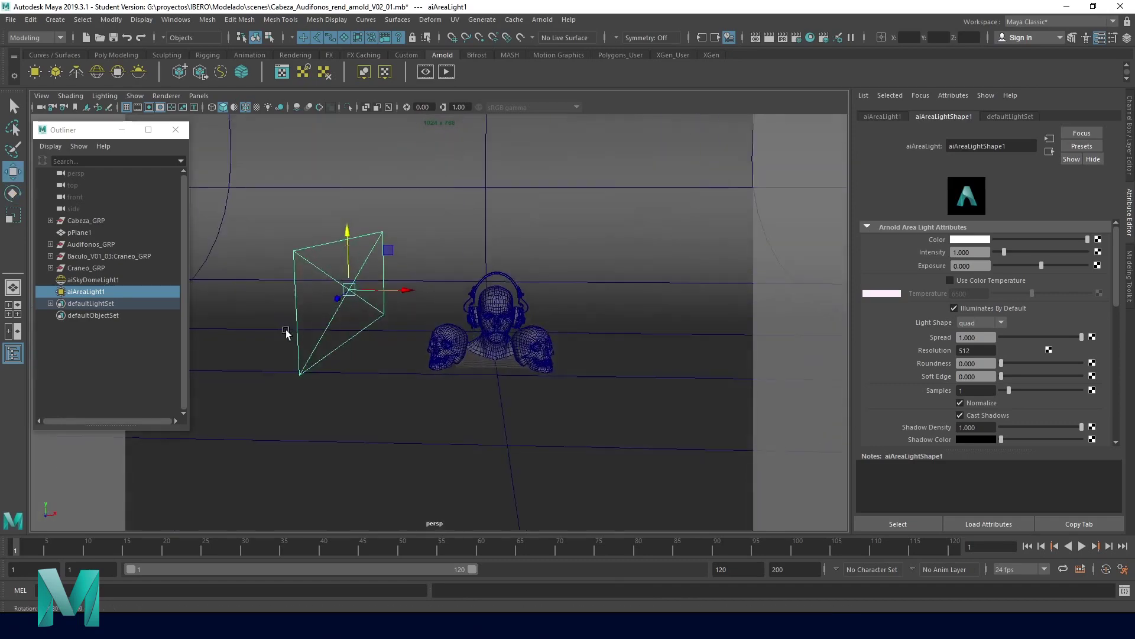
{"action": "middle_click_drag", "start_coordinate": [379, 322], "coordinate": [387, 335], "text": "alt"}
{"action": "left_click_drag", "start_coordinate": [388, 335], "coordinate": [527, 375], "text": "alt"}
In the top view, turn the light upright and shift it further left of the heads.
{"action": "key", "text": "space"}
{"action": "key", "text": "space"}
{"action": "key", "text": "space"}
{"action": "middle_click_drag", "start_coordinate": [372, 275], "coordinate": [413, 346], "text": "alt"}
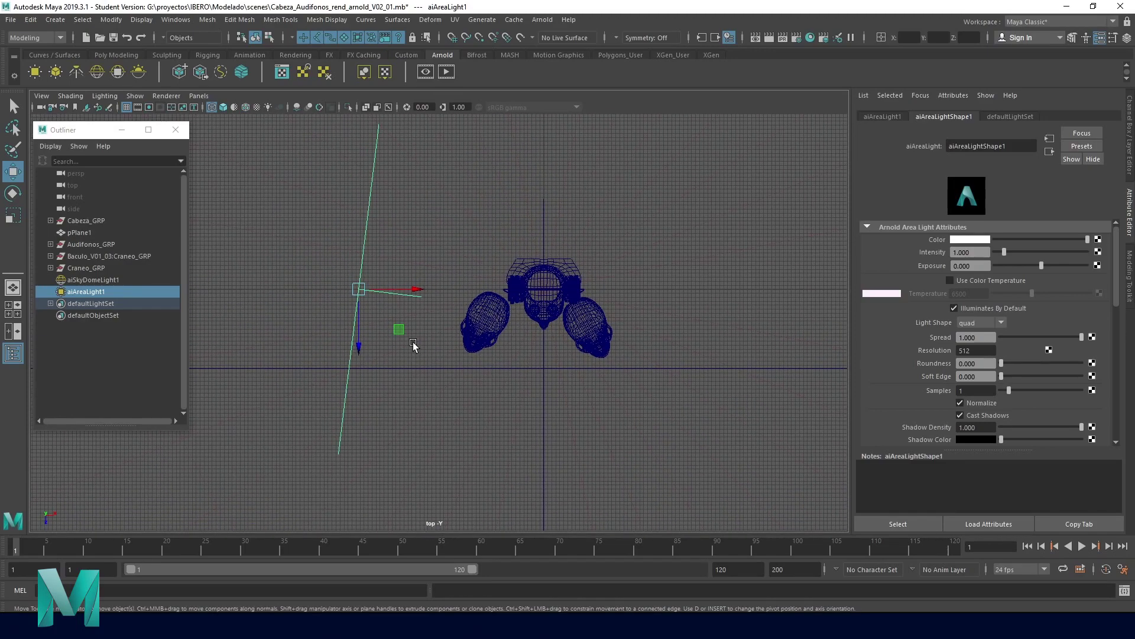
{"action": "key", "text": "e"}
{"action": "left_click_drag", "start_coordinate": [381, 342], "coordinate": [387, 336]}
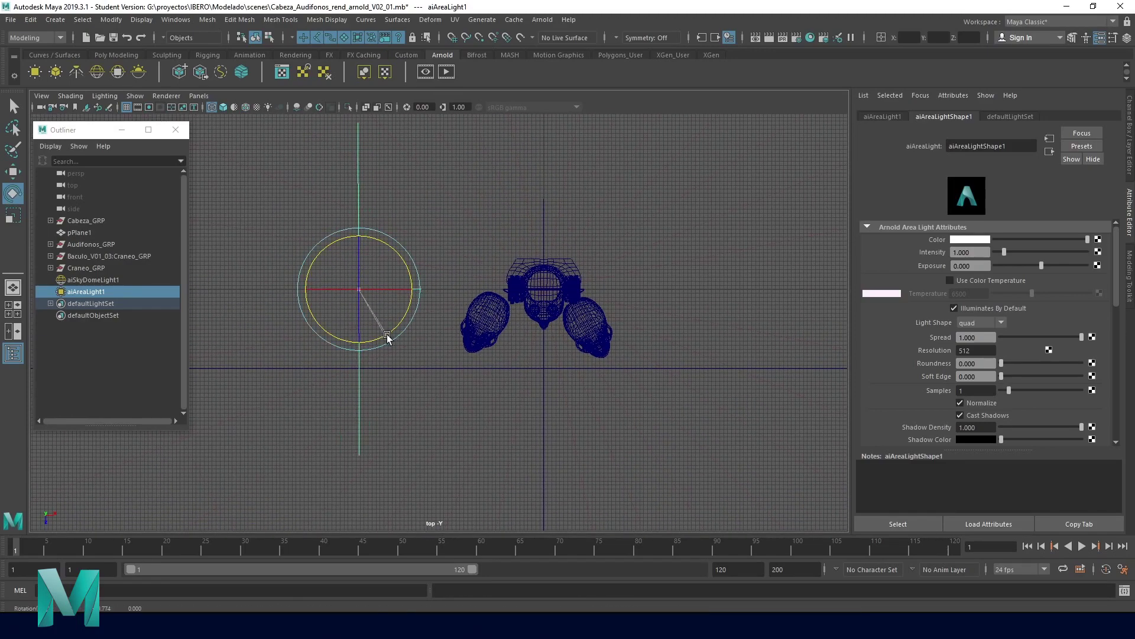
{"action": "key", "text": "w"}
{"action": "mouse_move", "coordinate": [517, 410]}
{"action": "right_mouse_down", "text": "alt"}
{"action": "mouse_move", "coordinate": [476, 337]}
{"action": "mouse_move", "coordinate": [392, 314]}
{"action": "right_mouse_up", "text": "alt"}
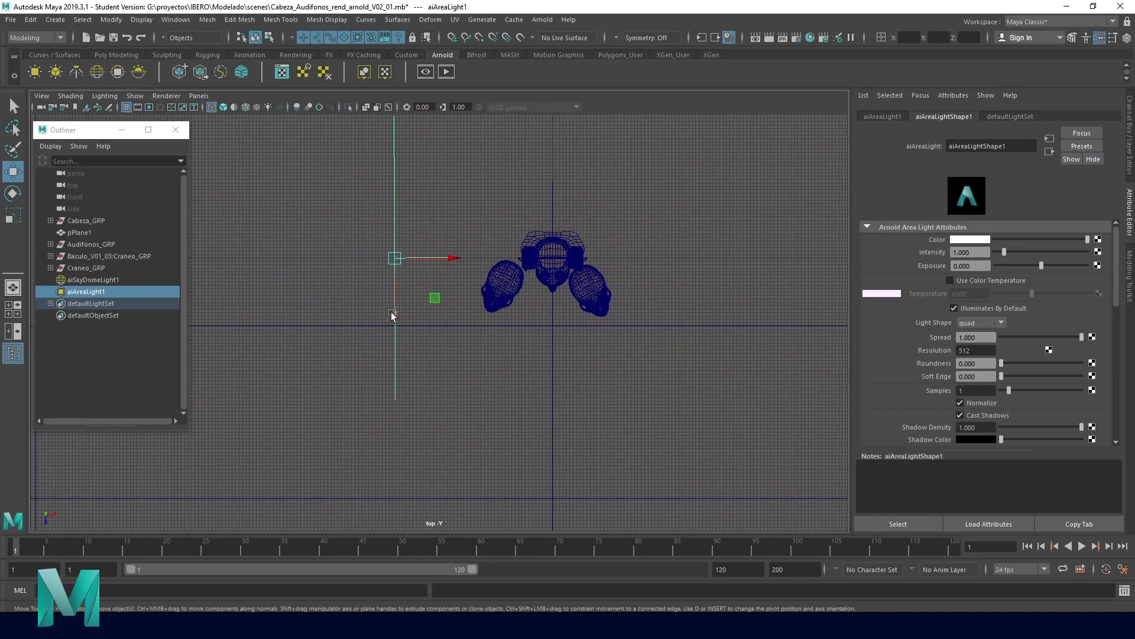
{"action": "left_click_drag", "start_coordinate": [393, 317], "coordinate": [393, 343]}
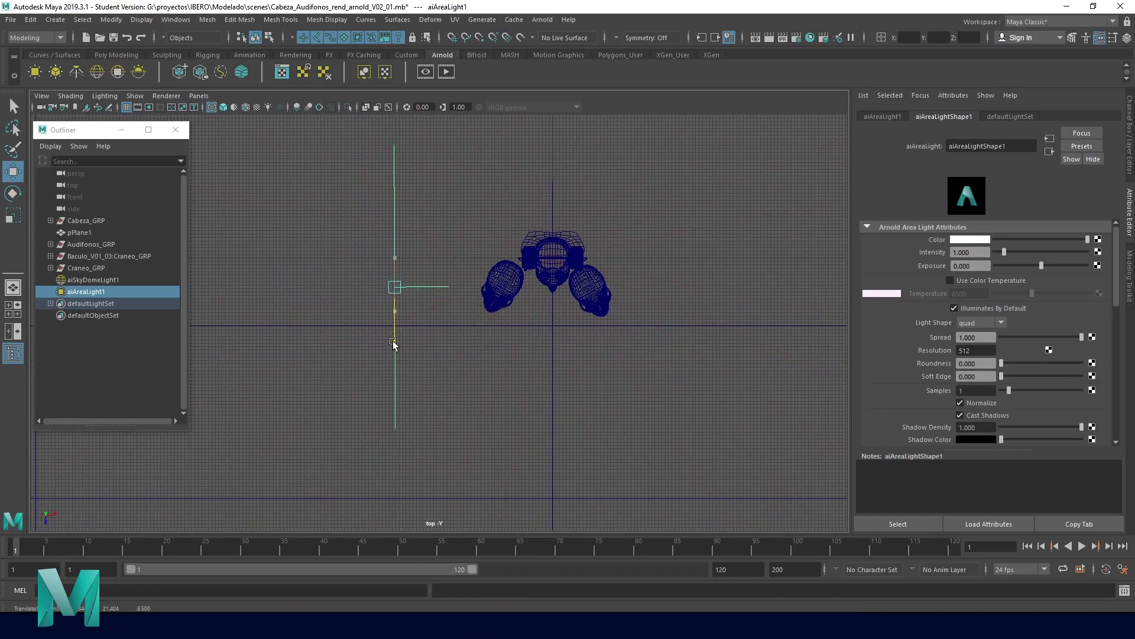
{"action": "left_click_drag", "start_coordinate": [449, 286], "coordinate": [364, 286]}
Return to the perspective view, framed frontally and closer on the heads.
{"action": "key", "text": "space"}
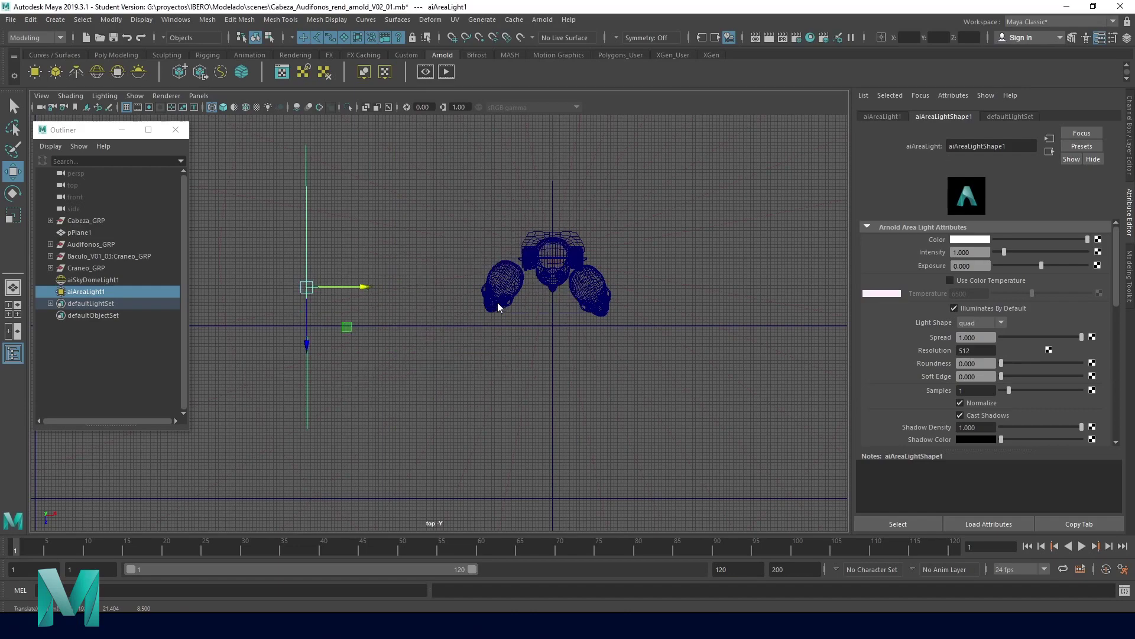
{"action": "key", "text": "space"}
{"action": "mouse_move", "coordinate": [616, 323]}
{"action": "left_mouse_down", "text": "alt"}
{"action": "mouse_move", "coordinate": [464, 363]}
{"action": "mouse_move", "coordinate": [422, 346]}
{"action": "mouse_move", "coordinate": [489, 358]}
{"action": "left_mouse_up", "text": "alt"}
{"action": "right_click_drag", "start_coordinate": [477, 355], "coordinate": [524, 374], "text": "alt"}
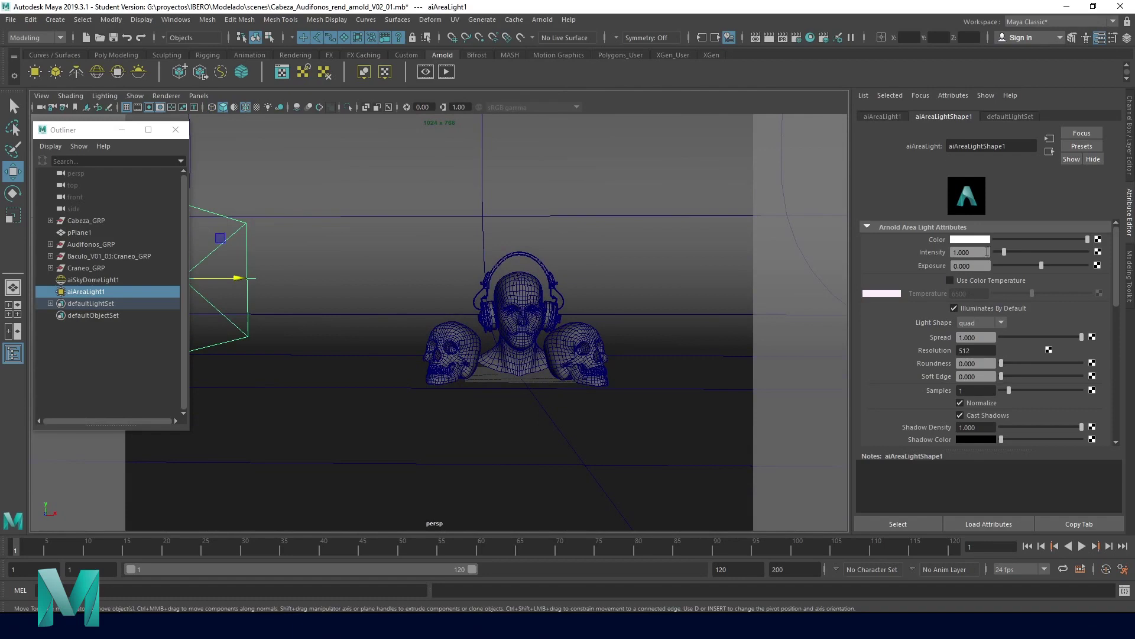
Show all-lights display and set the area light to intensity 10 and exposure 8.
{"action": "left_click_drag", "start_coordinate": [501, 373], "coordinate": [513, 374], "text": "alt"}
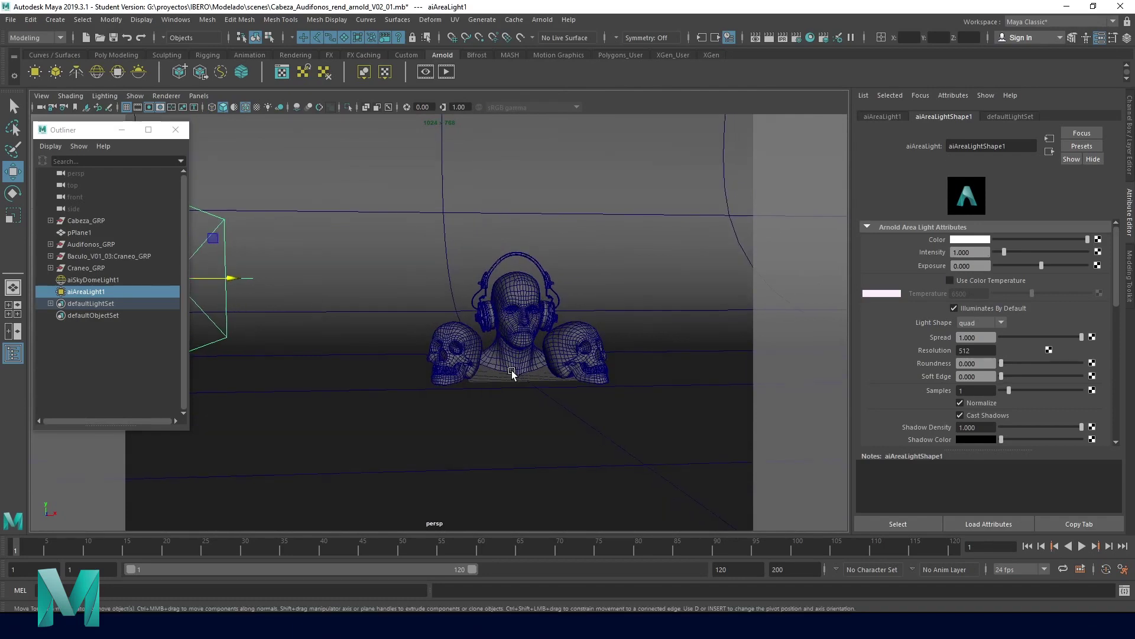
{"action": "key", "text": "7"}
{"action": "double_click", "coordinate": [976, 248]}
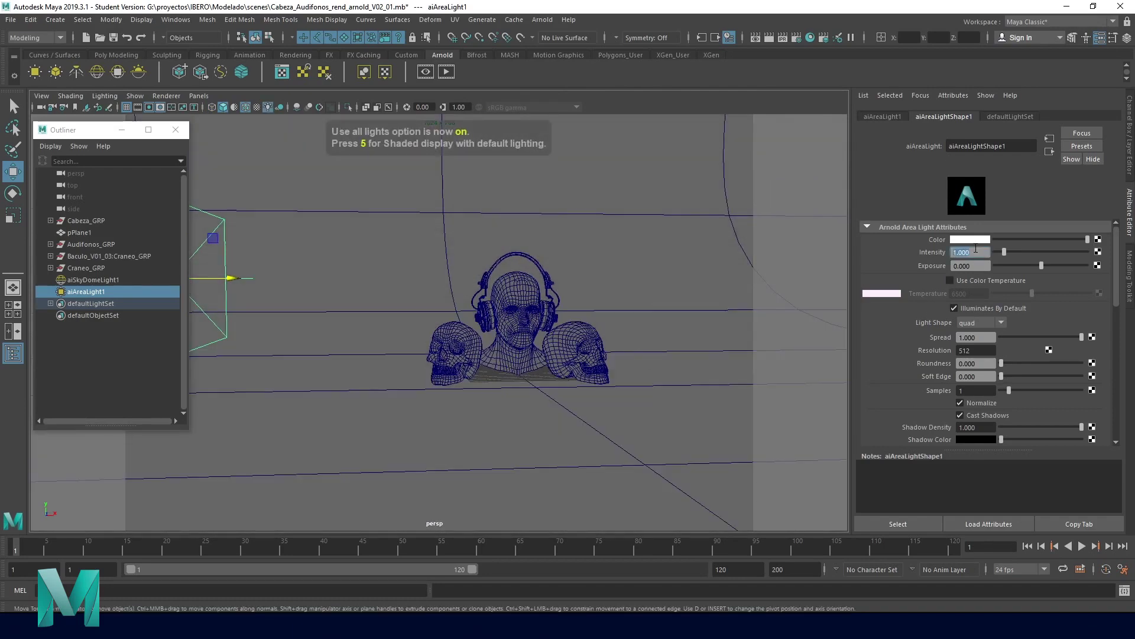
{"action": "type", "text": "10"}
{"action": "key", "text": "Return"}
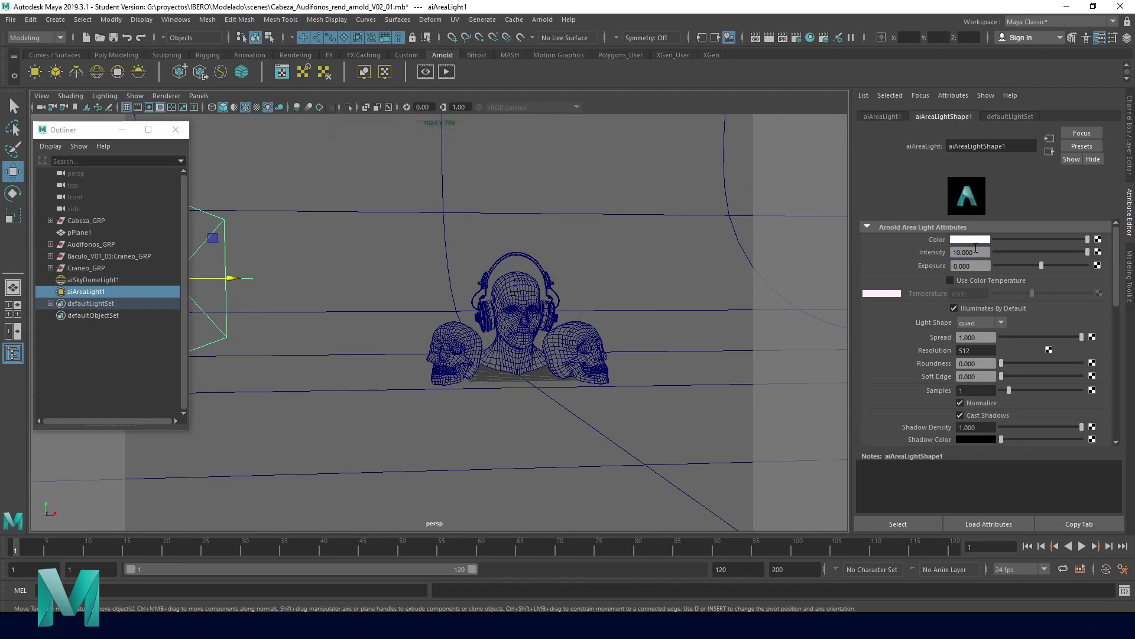
{"action": "type", "text": "8"}
{"action": "key", "text": "Return"}
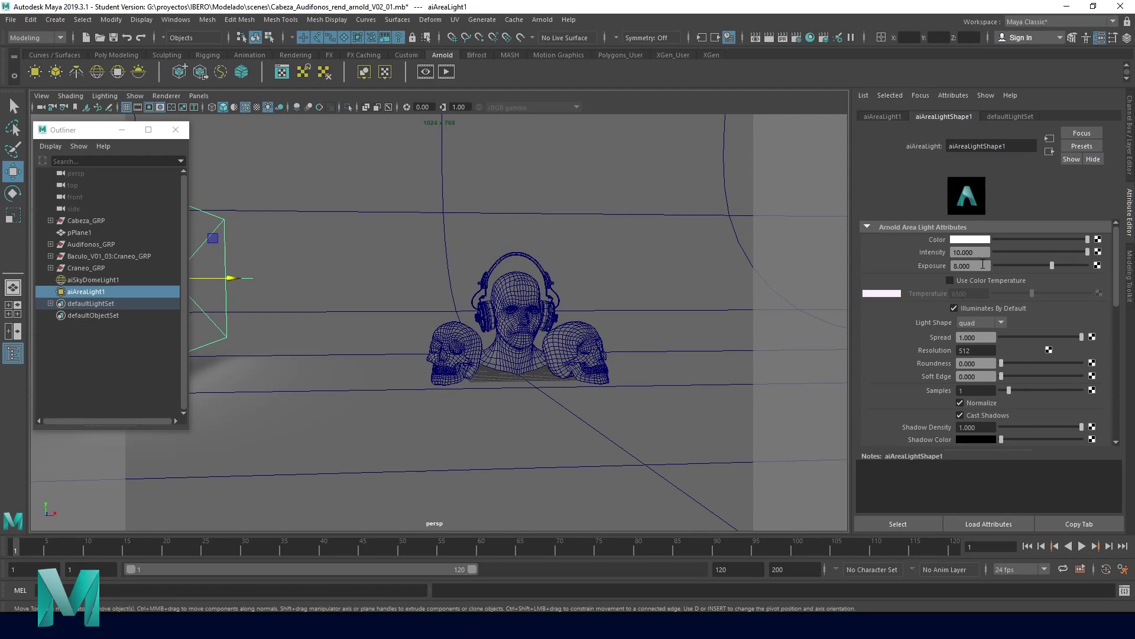
Raise the area light's exposure to 9 and intensity to 15, framing the heads closer.
{"action": "left_click", "coordinate": [983, 269]}
{"action": "type", "text": "9"}
{"action": "key", "text": "Return"}
{"action": "left_click", "coordinate": [986, 253]}
{"action": "type", "text": "15"}
{"action": "key", "text": "Return"}
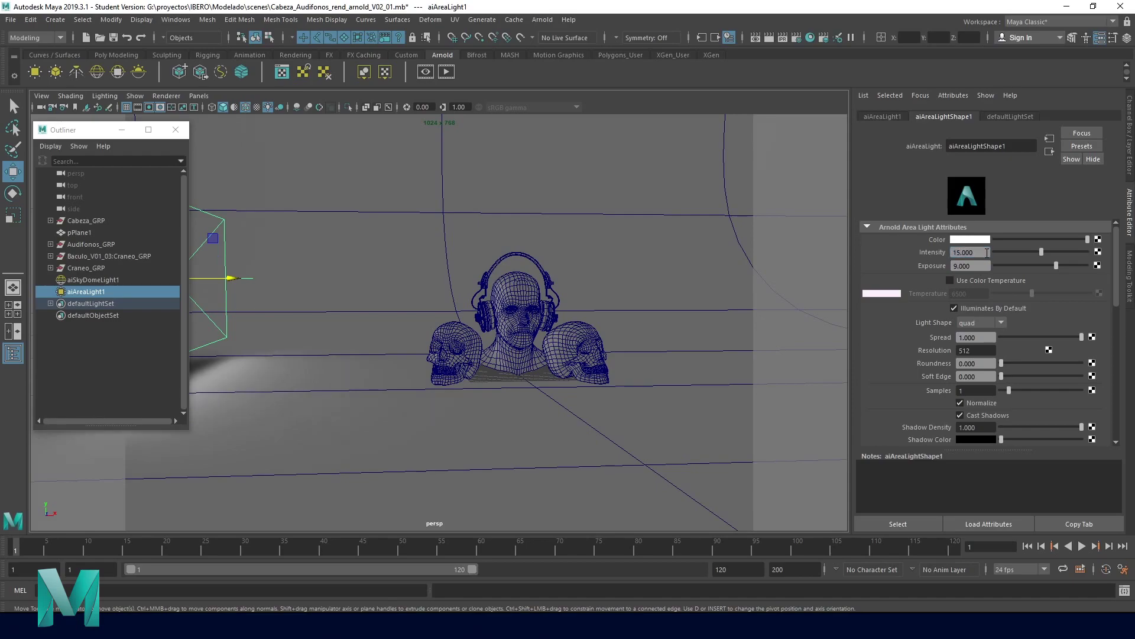
{"action": "scroll", "coordinate": [500, 376], "scroll_direction": "up", "scroll_amount": 3}
{"action": "scroll", "coordinate": [597, 382], "scroll_direction": "up", "scroll_amount": 3}
{"action": "middle_click_drag", "start_coordinate": [597, 382], "coordinate": [360, 350], "text": "alt"}
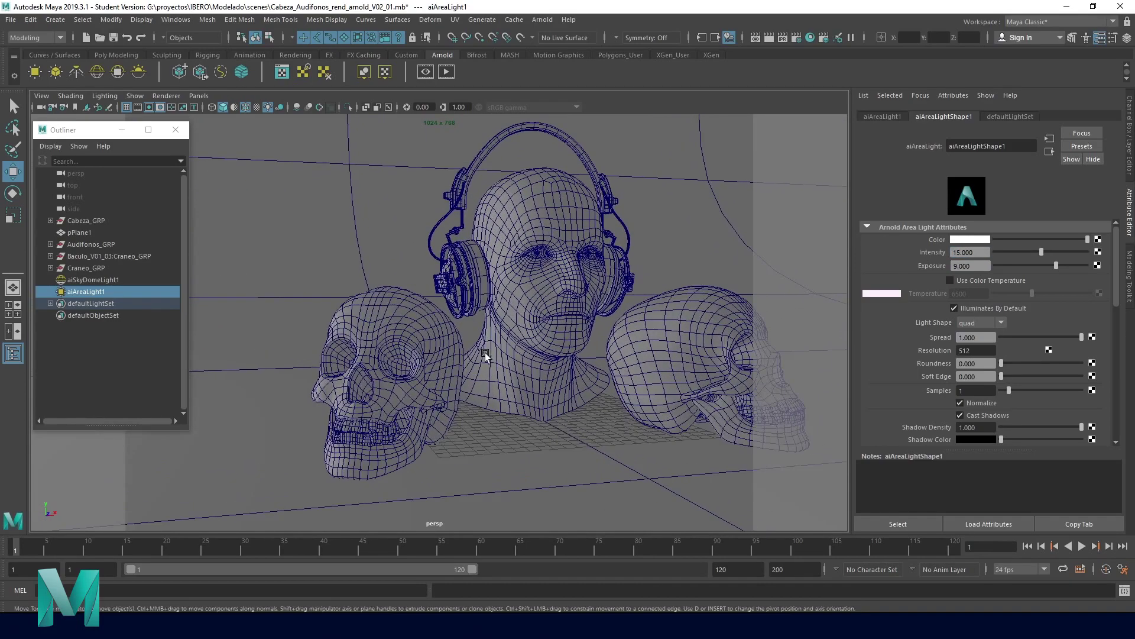
Select the left skull and assign it a new Arnold aiStandardSurface material.
{"action": "scroll", "coordinate": [361, 350], "scroll_direction": "up", "scroll_amount": 2}
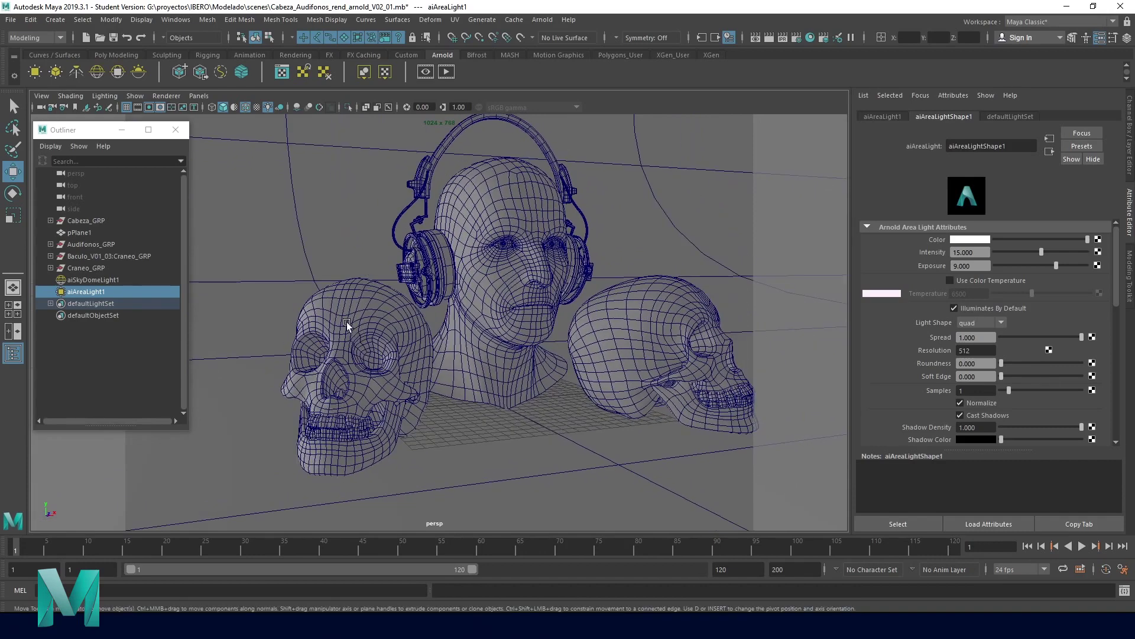
{"action": "left_click", "coordinate": [347, 322]}
{"action": "left_click", "coordinate": [112, 268]}
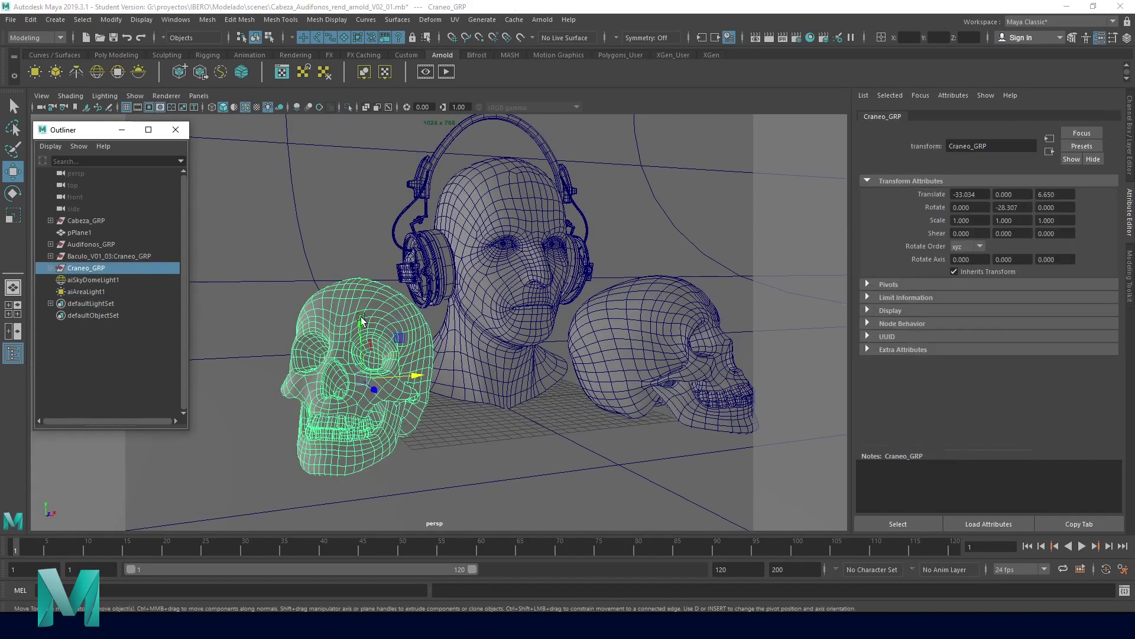
{"action": "right_click", "coordinate": [319, 304]}
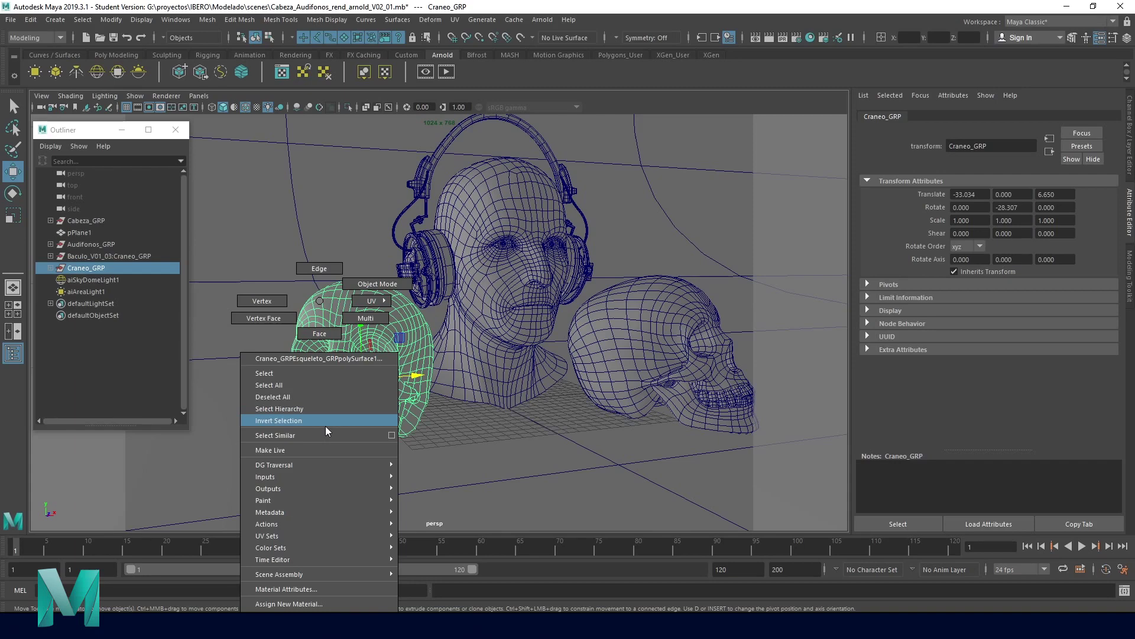
{"action": "left_click", "coordinate": [339, 604]}
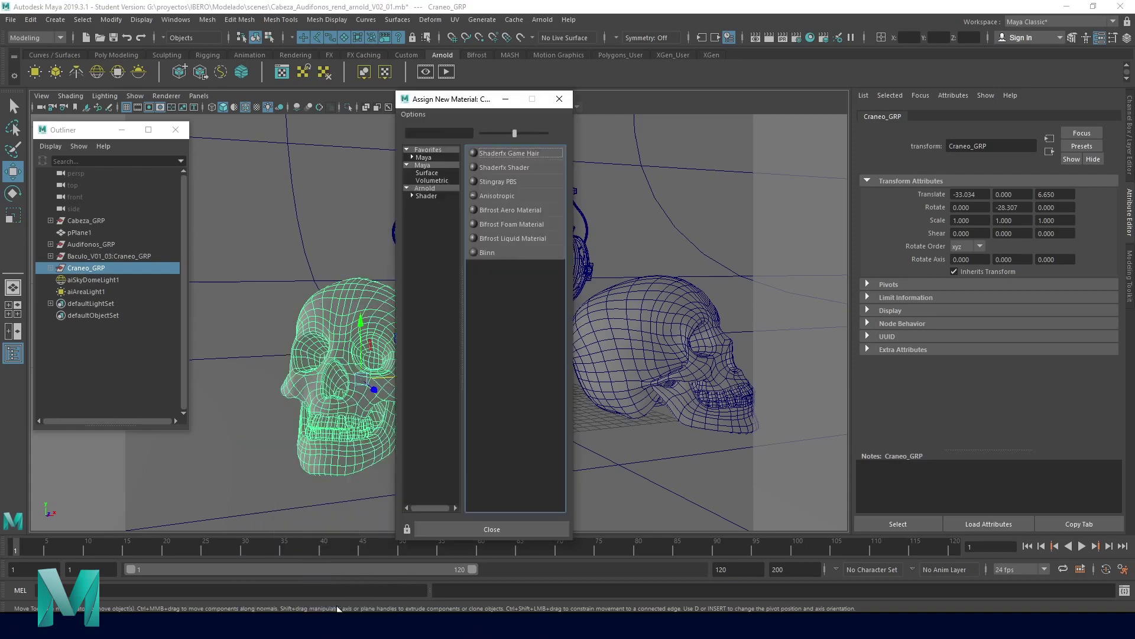
{"action": "left_click", "coordinate": [426, 195]}
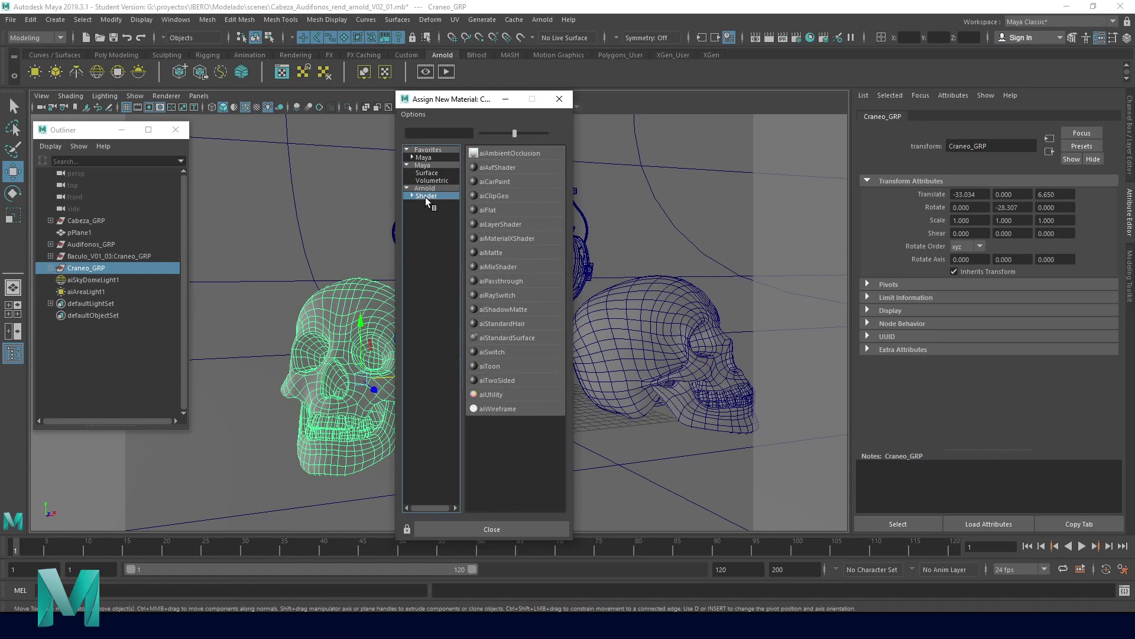
{"action": "left_click", "coordinate": [537, 337]}
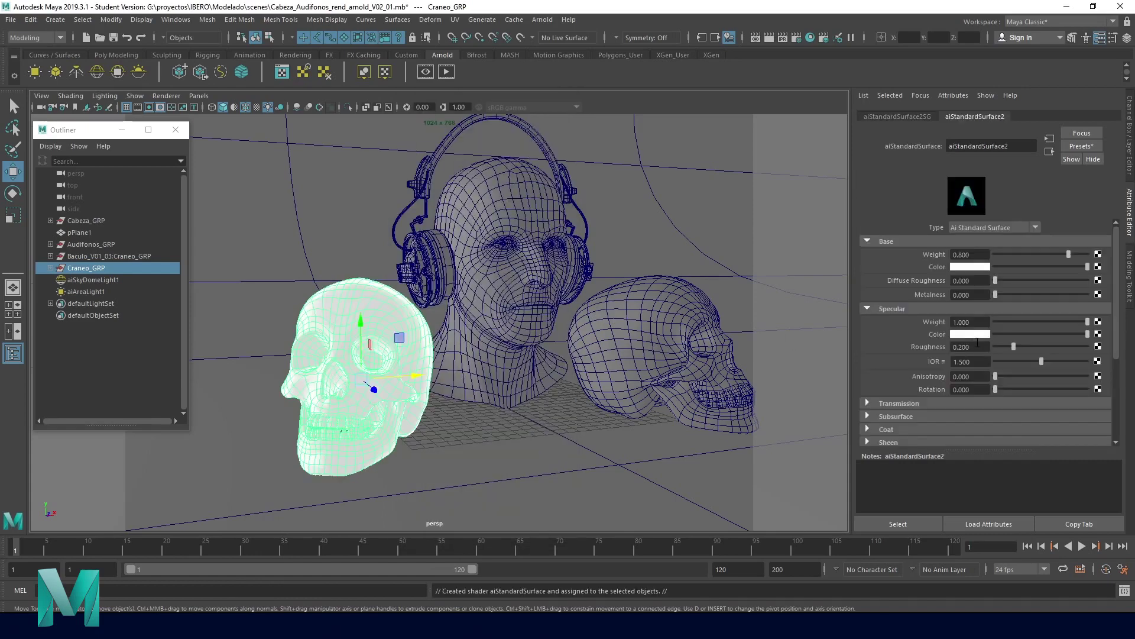
Rename the new material to Piel01.
{"action": "left_click", "coordinate": [1026, 146]}
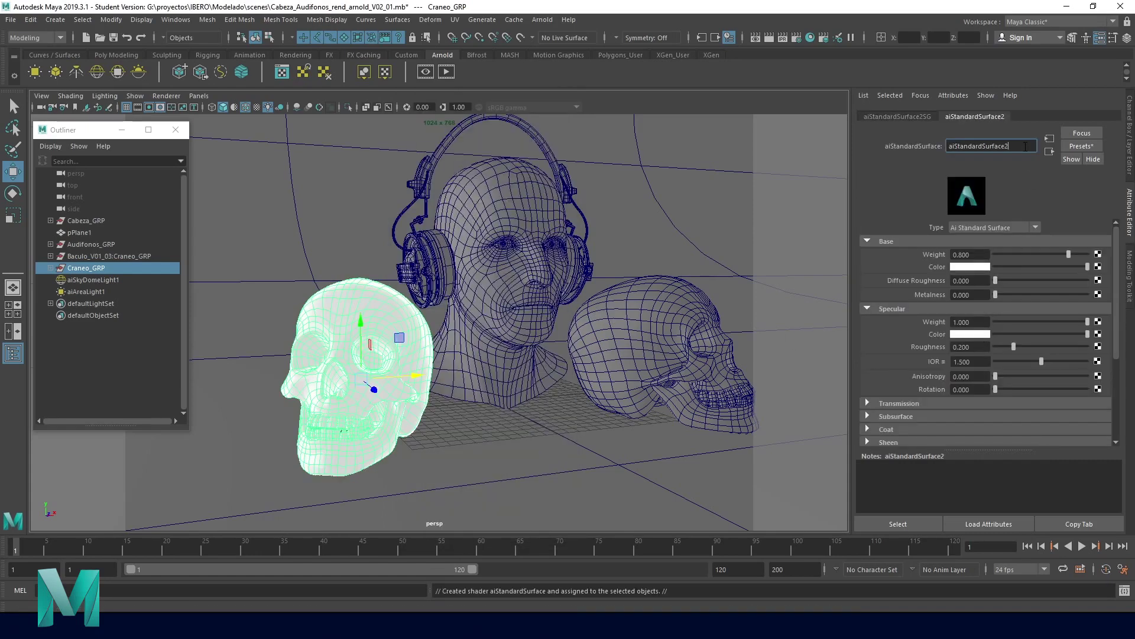
{"action": "left_click_drag", "start_coordinate": [1027, 146], "coordinate": [905, 149]}
{"action": "type", "text": "Piel01"}
{"action": "key", "text": "Return"}
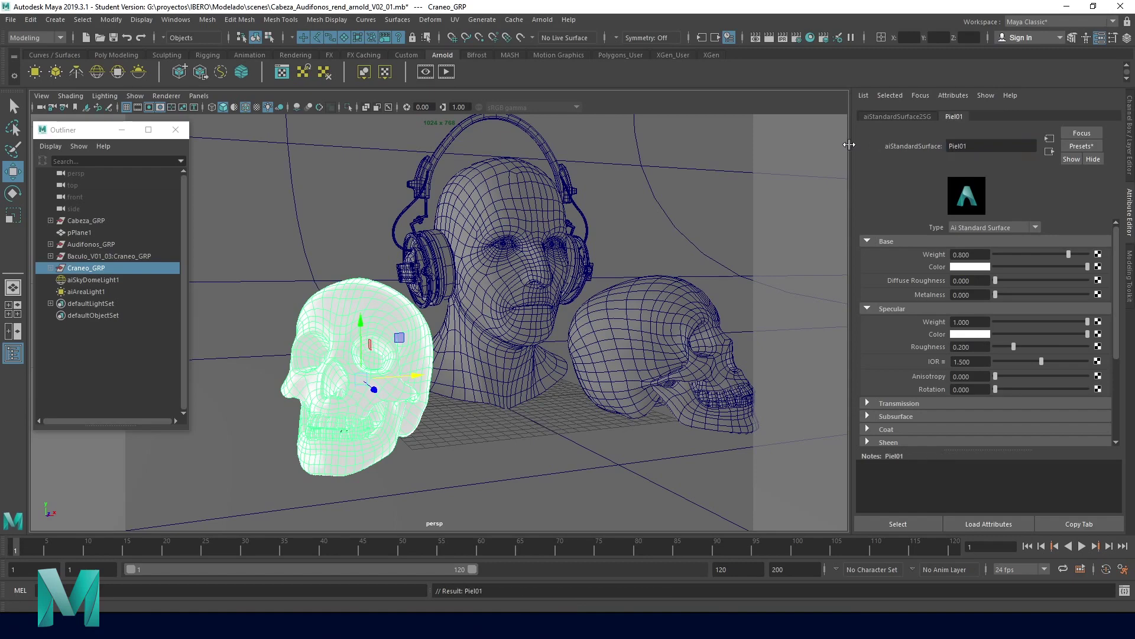
{"action": "left_click", "coordinate": [486, 202]}
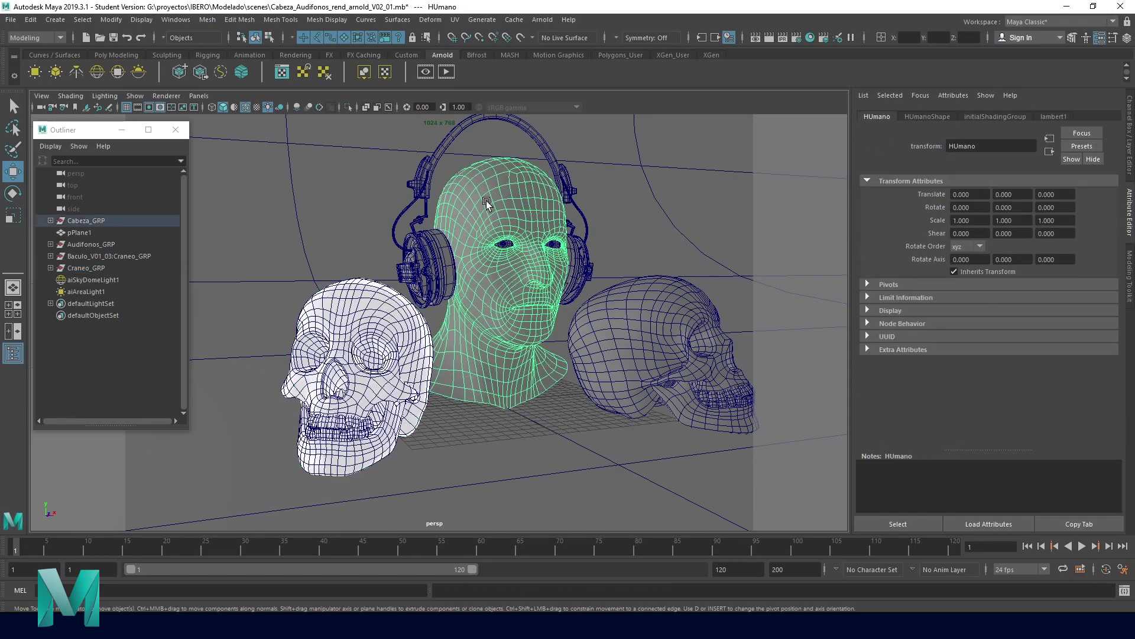
Select the bust's head and assign it a new Arnold aiStandardSurface material.
{"action": "key", "text": "q"}
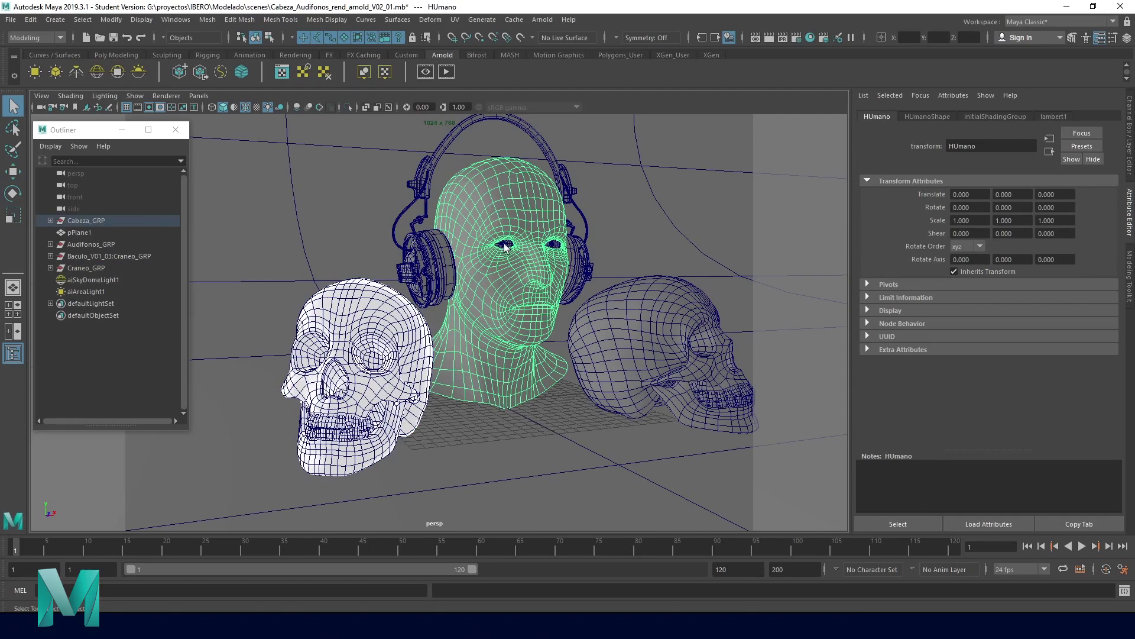
{"action": "left_click", "coordinate": [504, 244]}
{"action": "left_click", "coordinate": [555, 246]}
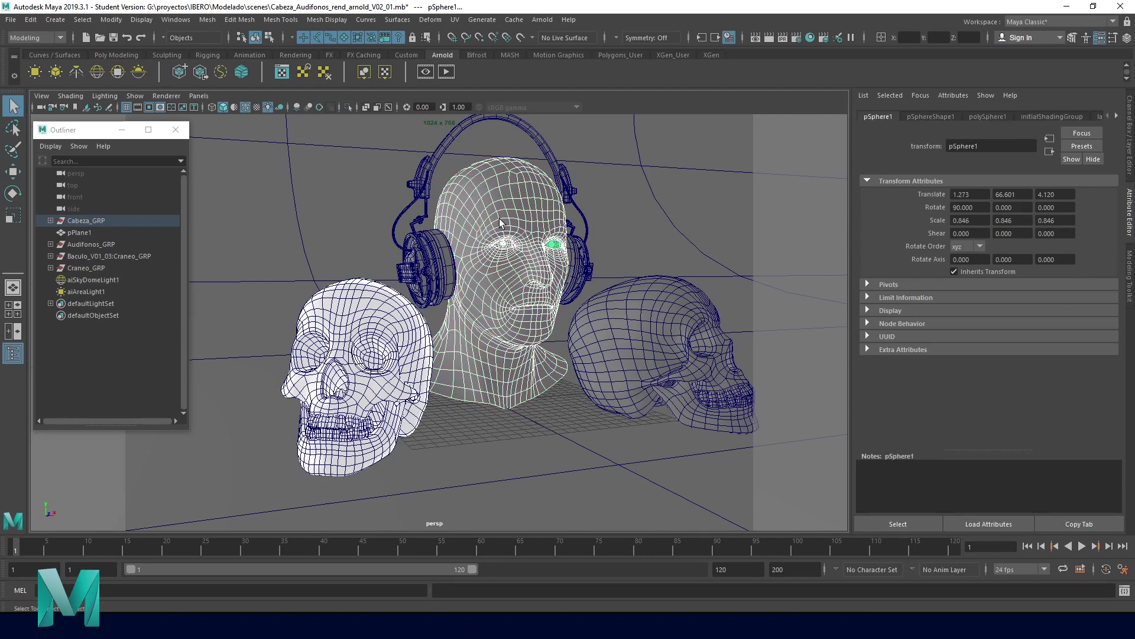
{"action": "right_click_drag", "start_coordinate": [500, 223], "coordinate": [495, 545]}
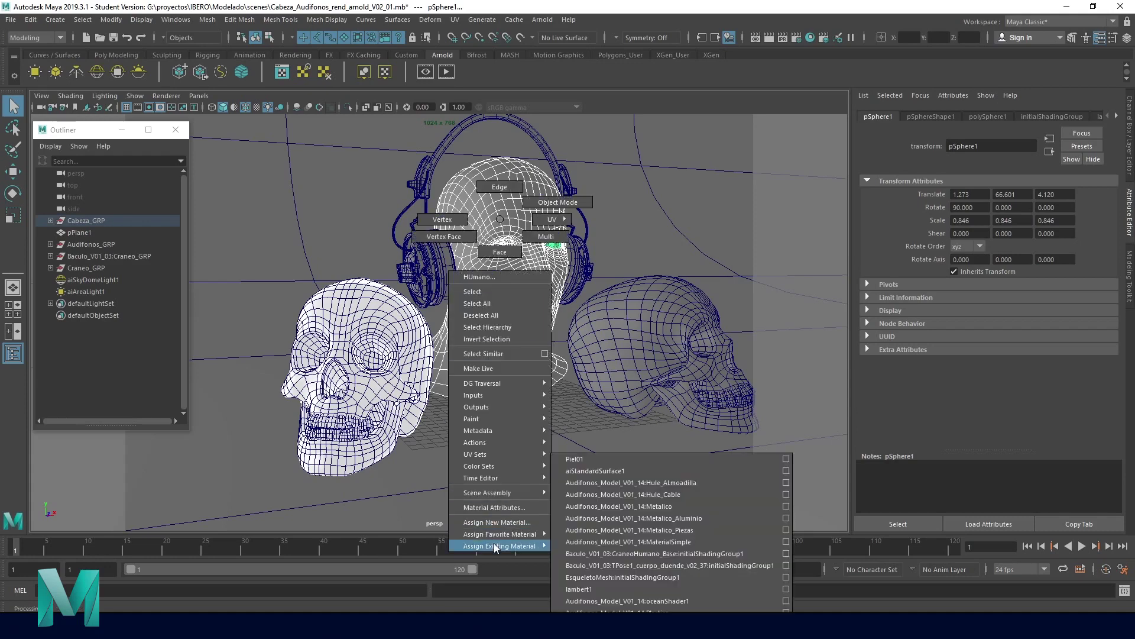
{"action": "left_click", "coordinate": [497, 522]}
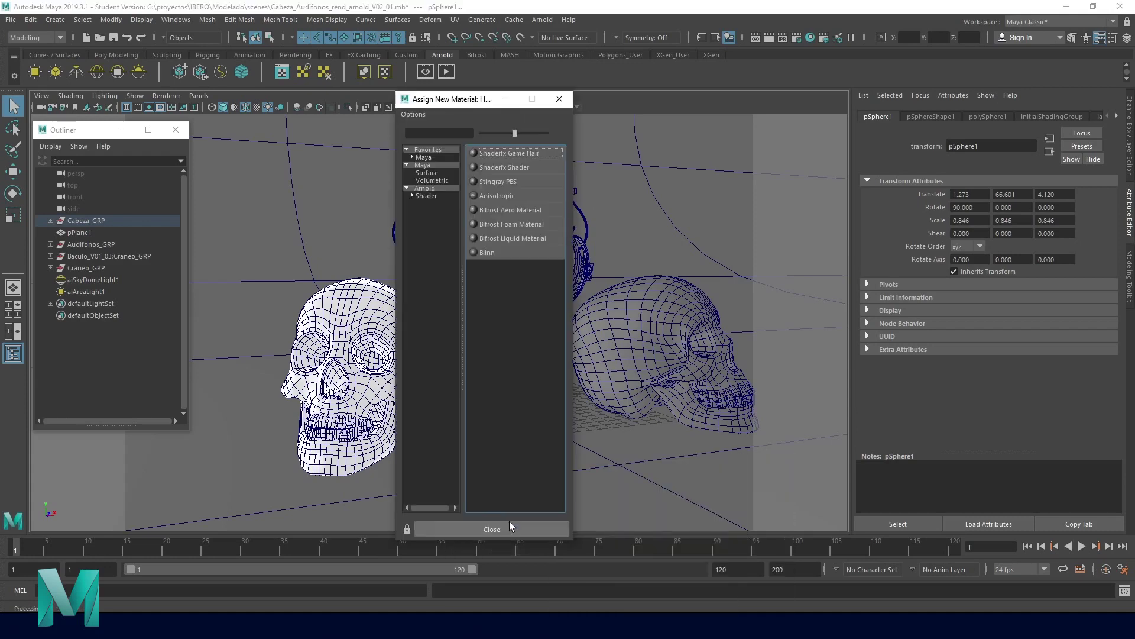
{"action": "left_click", "coordinate": [429, 197]}
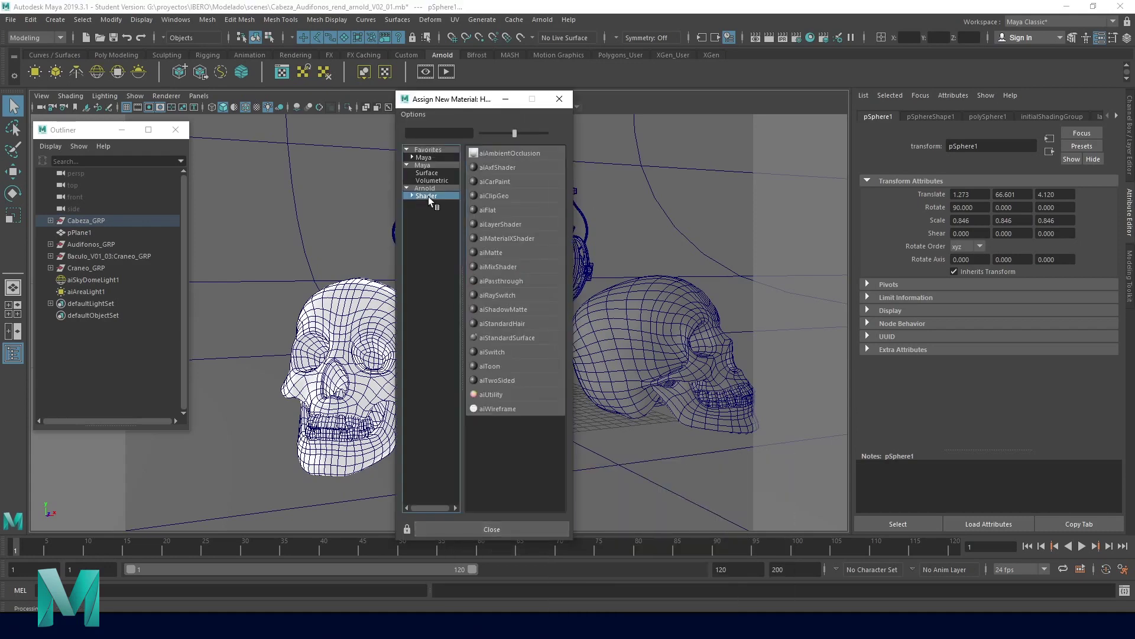
{"action": "left_click", "coordinate": [509, 336]}
Rename the head's new material to Piel02.
{"action": "left_click_drag", "start_coordinate": [1019, 148], "coordinate": [940, 151]}
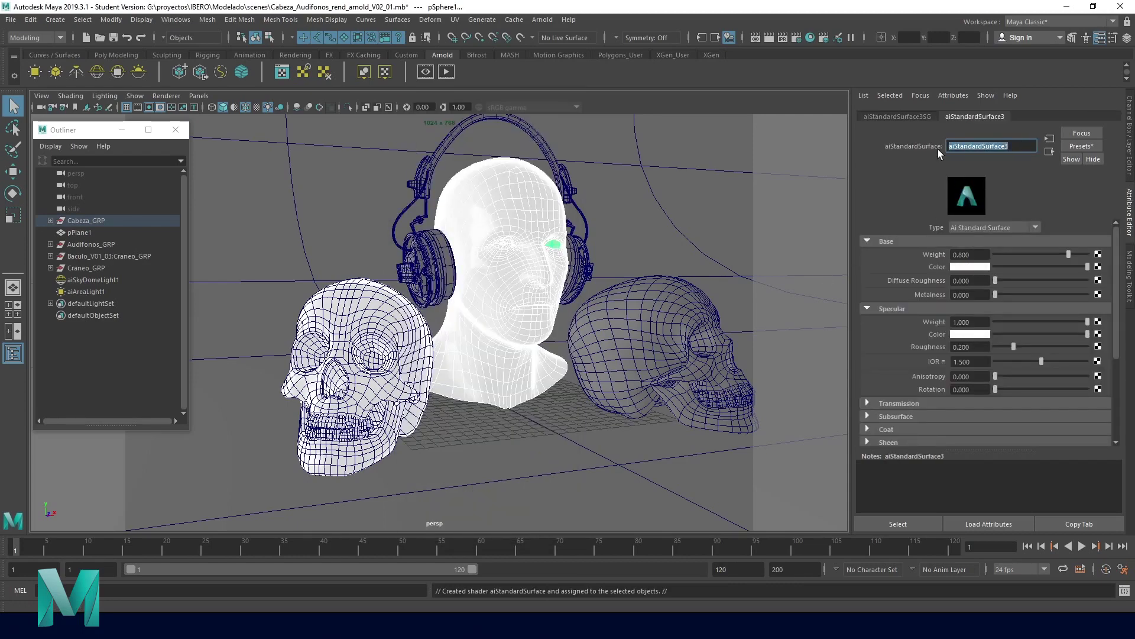
{"action": "key", "text": "BackSpace"}
{"action": "key", "text": "Return"}
Select the right skull and assign it a new Arnold aiStandardSurface material.
{"action": "left_click", "coordinate": [605, 332]}
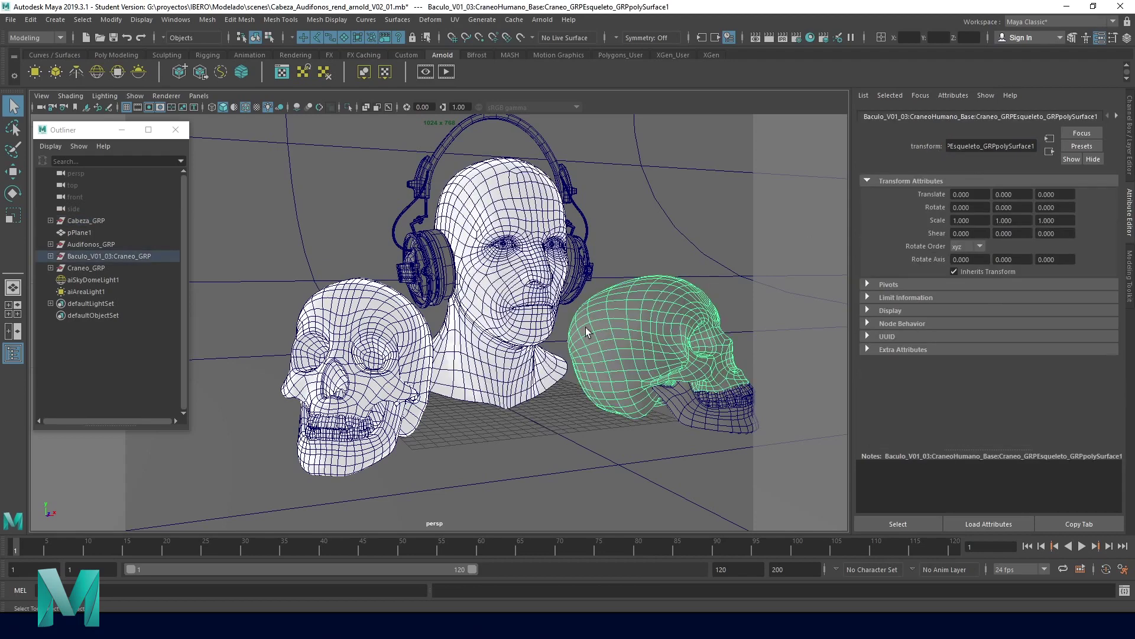
{"action": "left_click", "coordinate": [116, 252]}
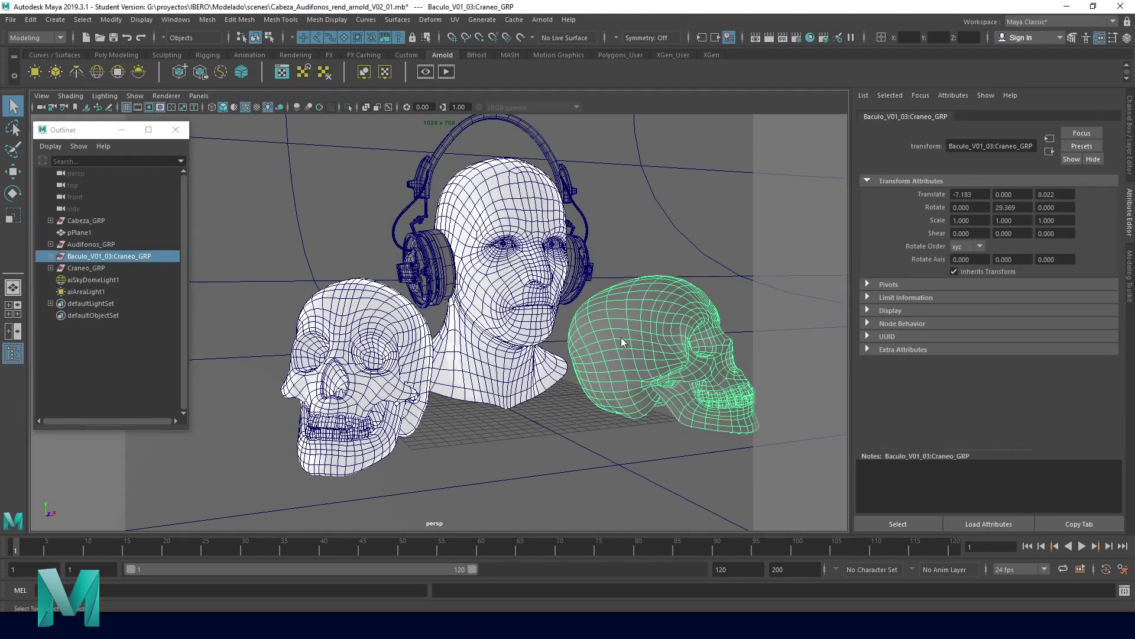
{"action": "right_click_drag", "start_coordinate": [621, 300], "coordinate": [576, 607]}
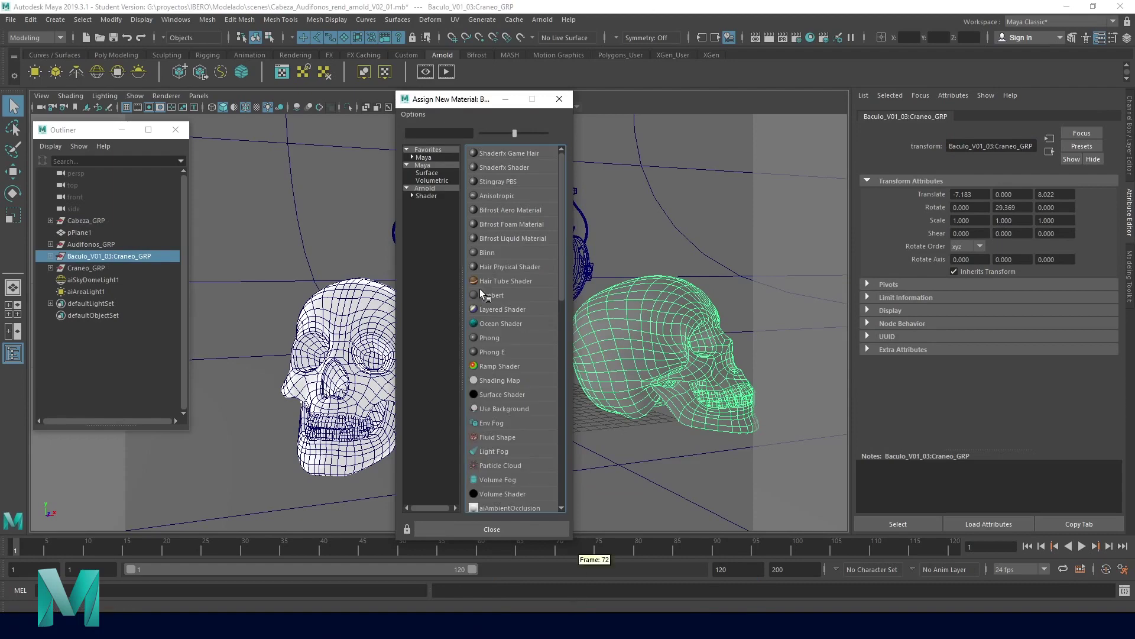
{"action": "left_click", "coordinate": [432, 196]}
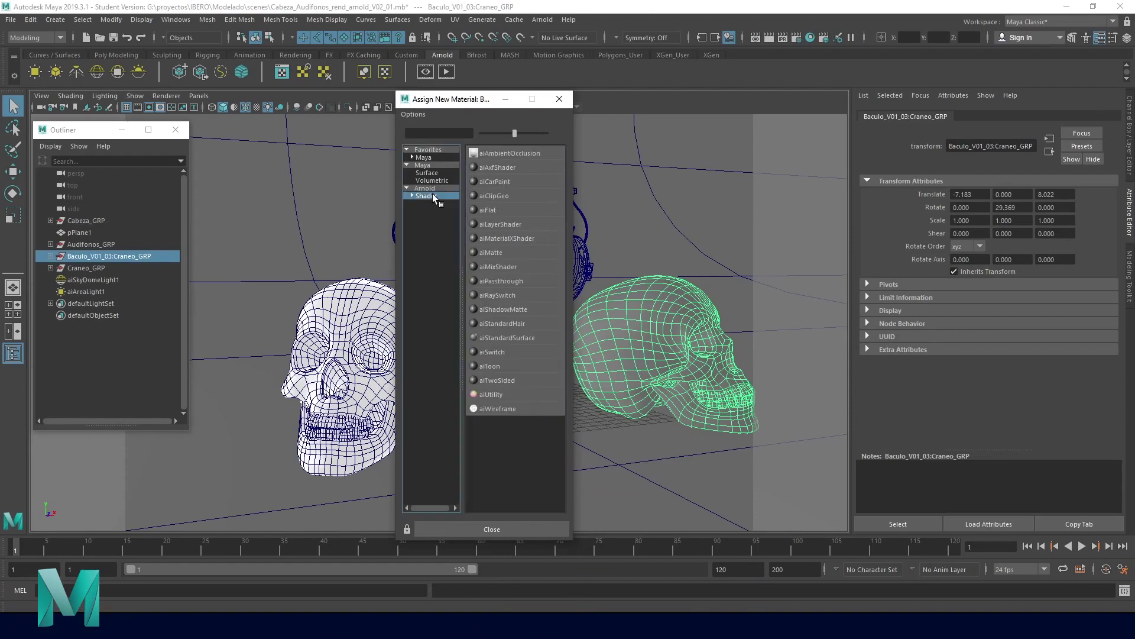
{"action": "left_click", "coordinate": [491, 337]}
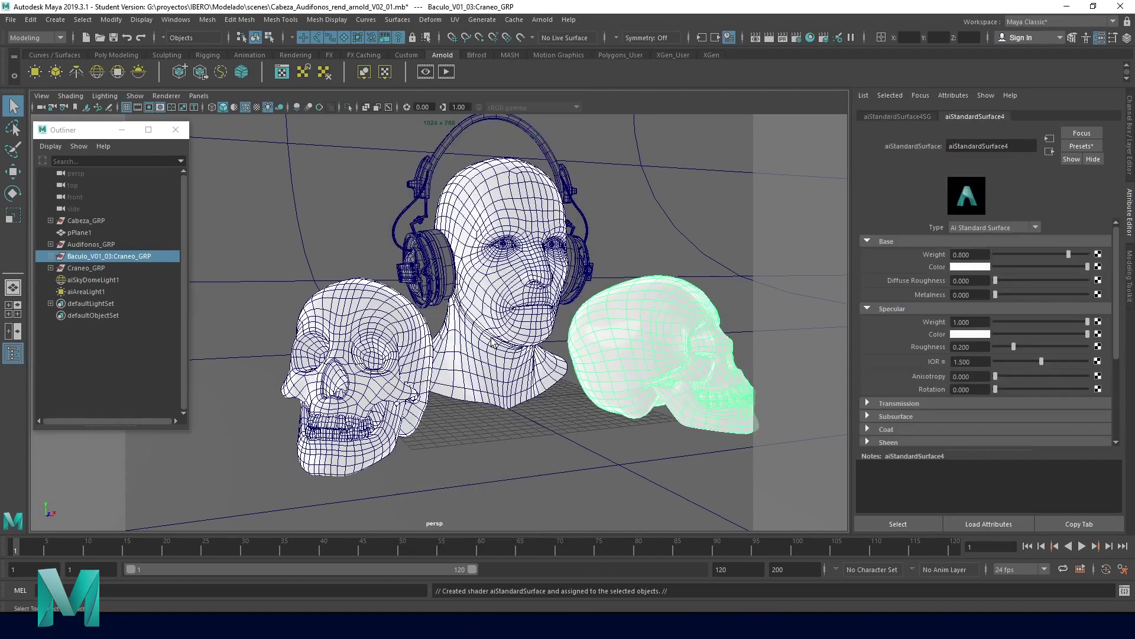
Rename the right skull's new material to Cera.
{"action": "left_click_drag", "start_coordinate": [1025, 148], "coordinate": [940, 149]}
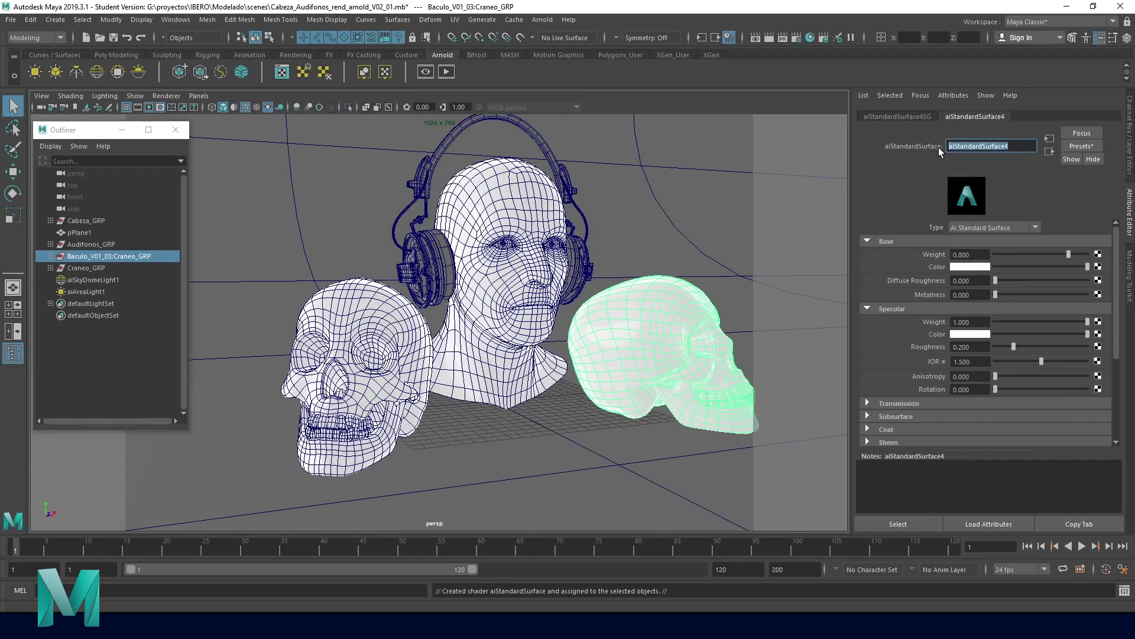
{"action": "type", "text": "Cera"}
{"action": "key", "text": "Return"}
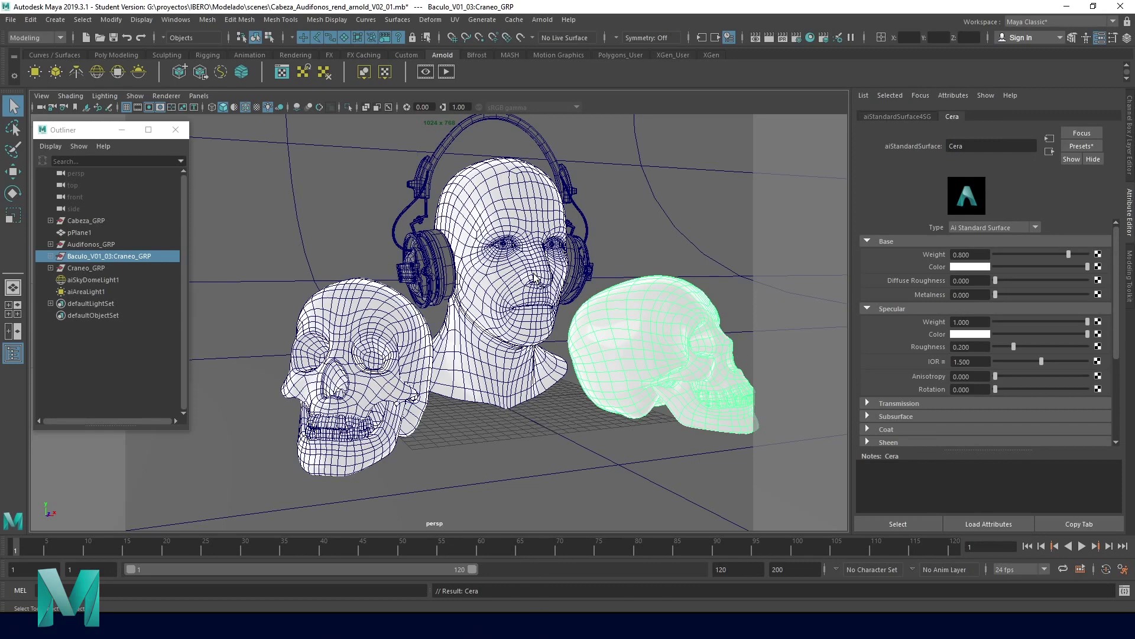
{"action": "left_click", "coordinate": [355, 317]}
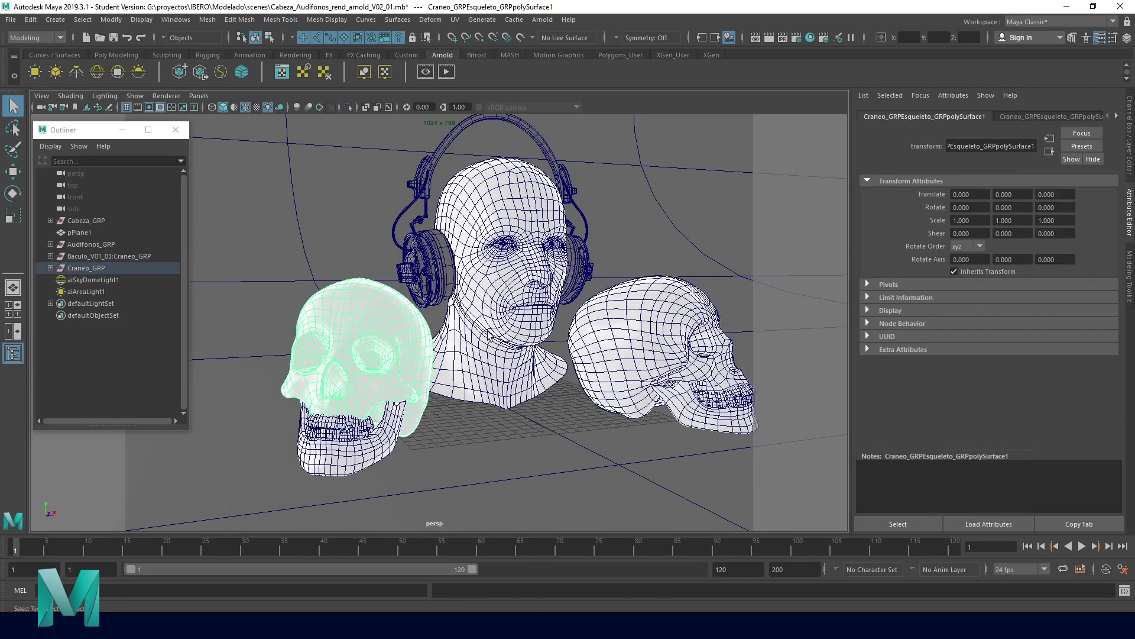
In the left skull's Piel01 material, raise Subsurface weight to 1.0.
{"action": "left_click", "coordinate": [1118, 116]}
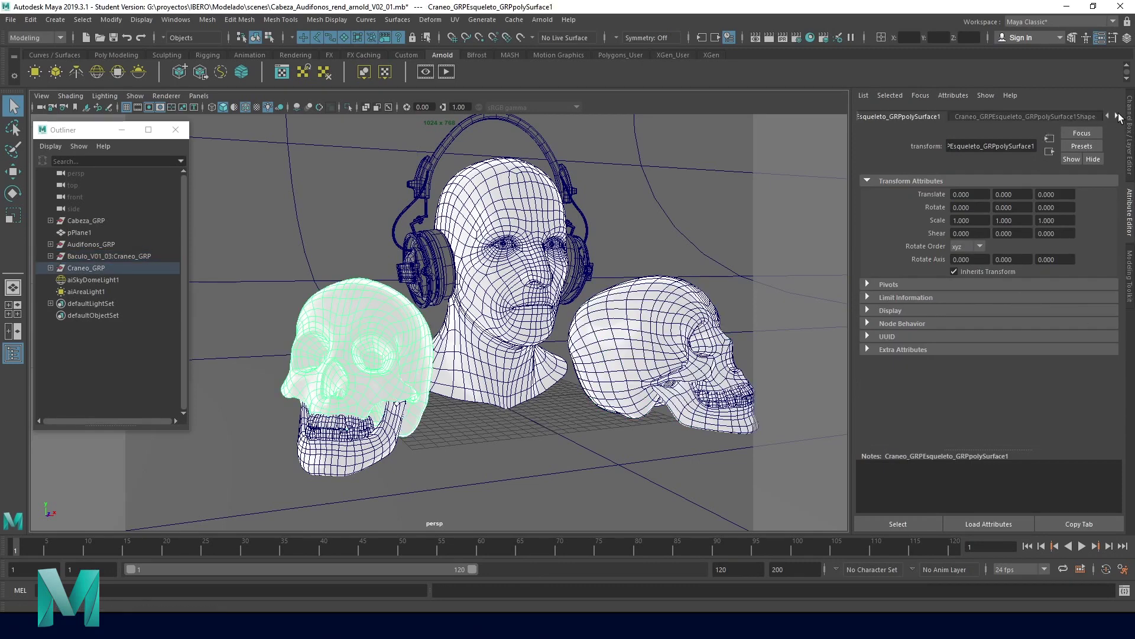
{"action": "left_click", "coordinate": [1088, 116]}
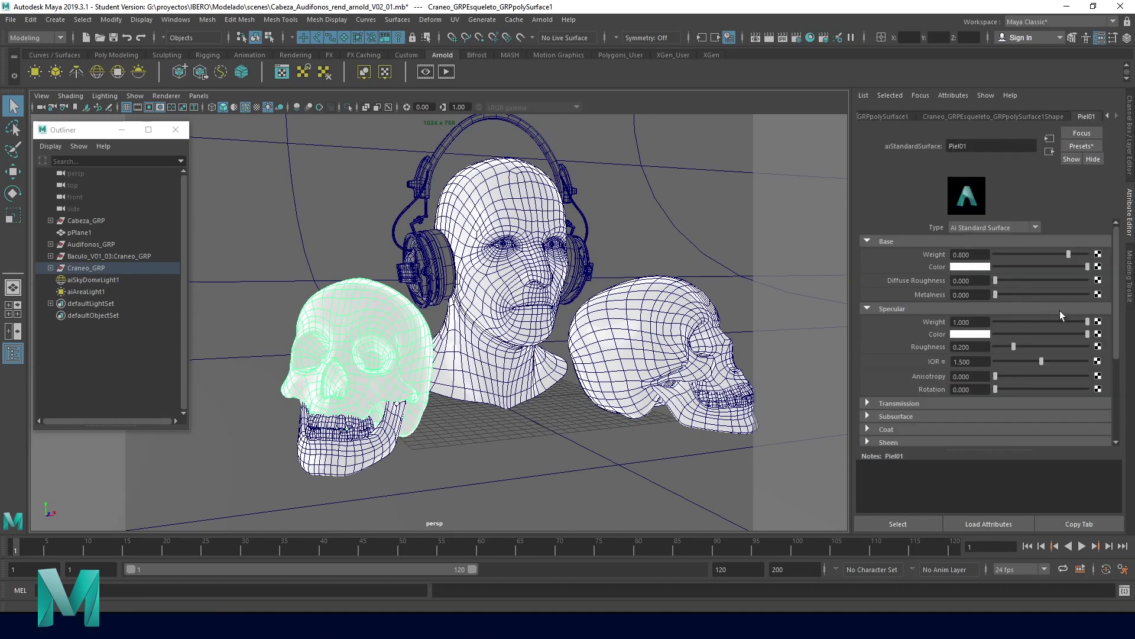
{"action": "scroll", "coordinate": [893, 375], "scroll_direction": "down", "scroll_amount": 2}
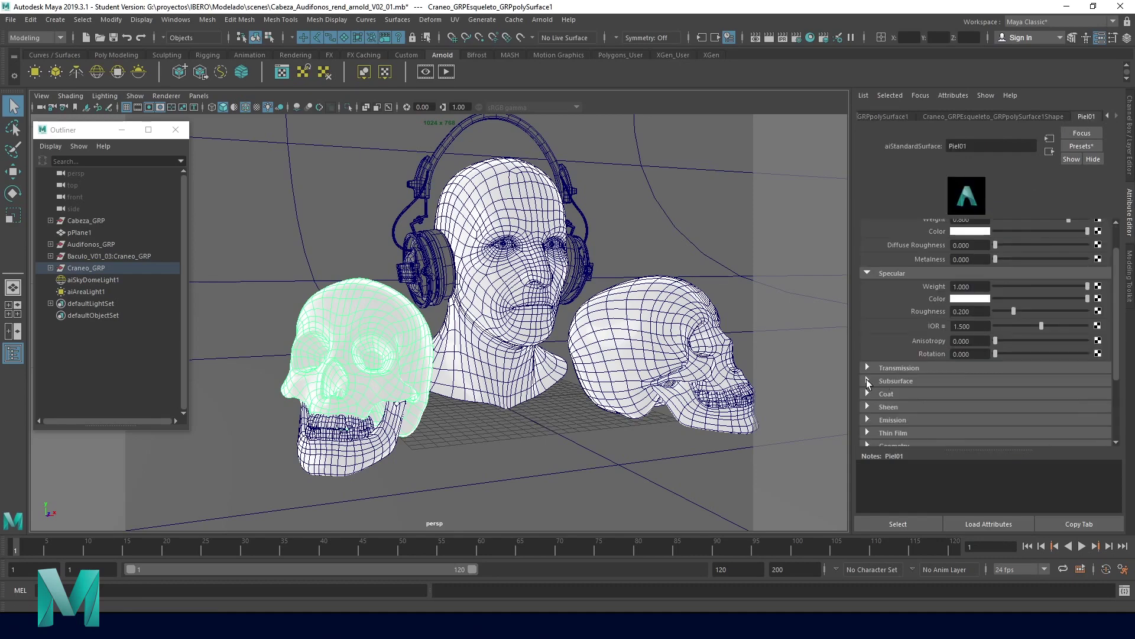
{"action": "left_click", "coordinate": [867, 380]}
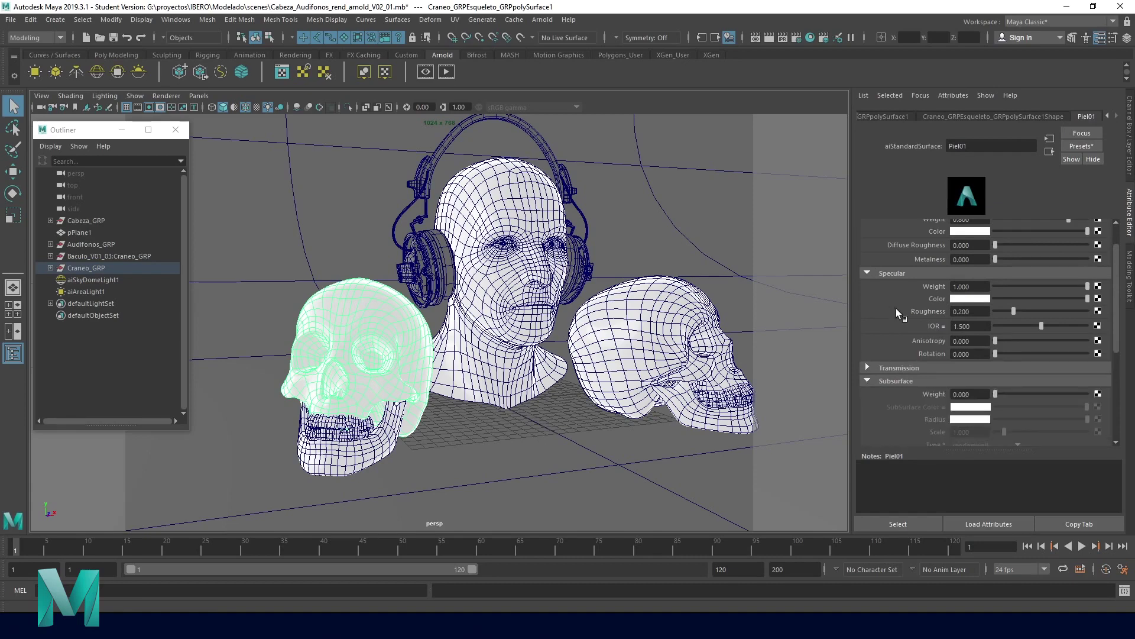
{"action": "scroll", "coordinate": [896, 314], "scroll_direction": "down", "scroll_amount": 2}
{"action": "scroll", "coordinate": [896, 314], "scroll_direction": "down", "scroll_amount": 2}
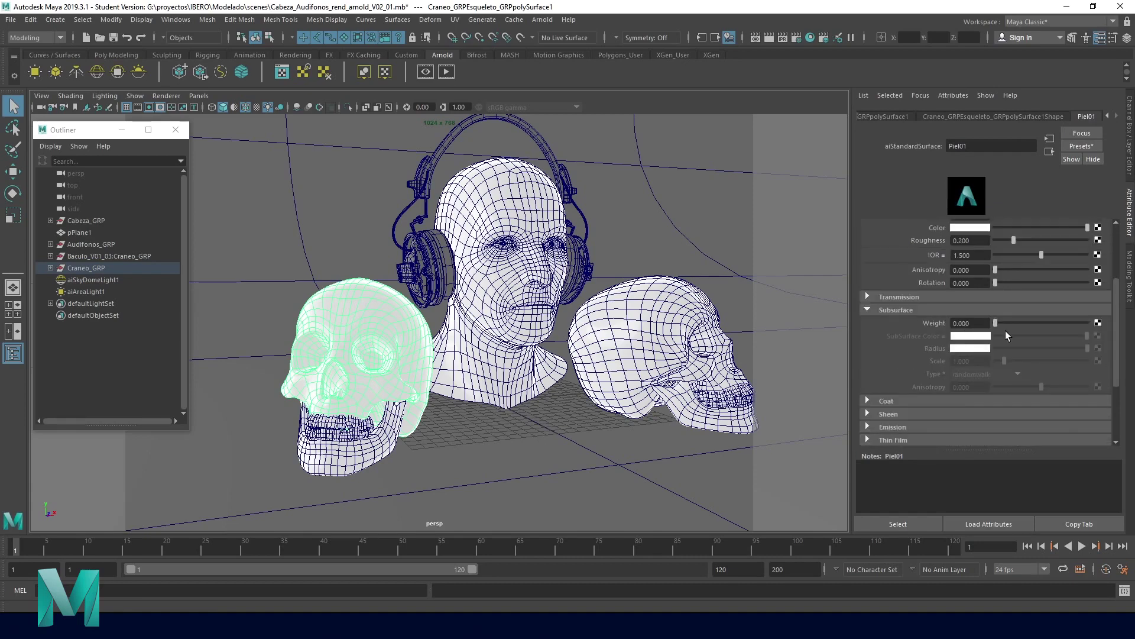
{"action": "left_click_drag", "start_coordinate": [998, 323], "coordinate": [1095, 327]}
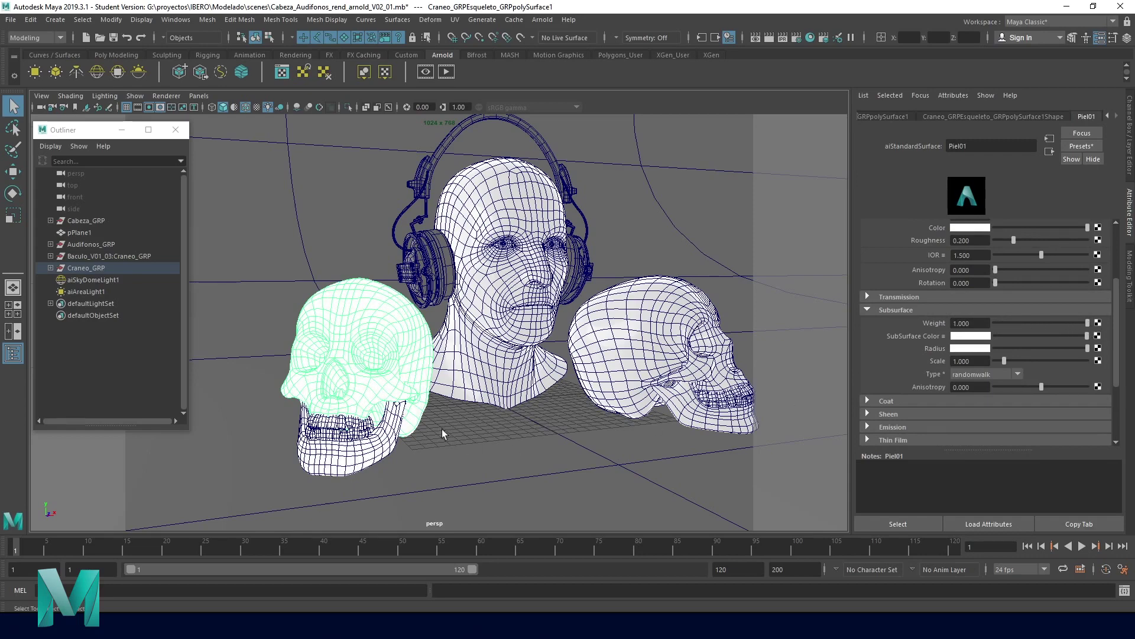
Switch to the cameraView2 bookmark and render the scene in Arnold RenderView.
{"action": "left_click", "coordinate": [42, 95]}
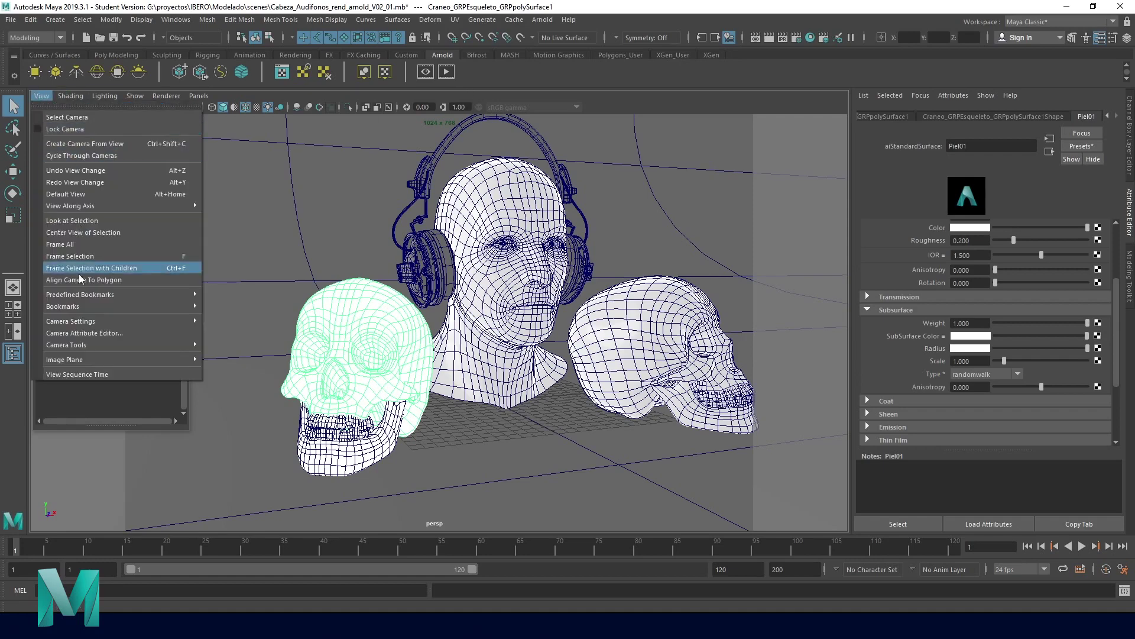
{"action": "mouse_move", "coordinate": [63, 306]}
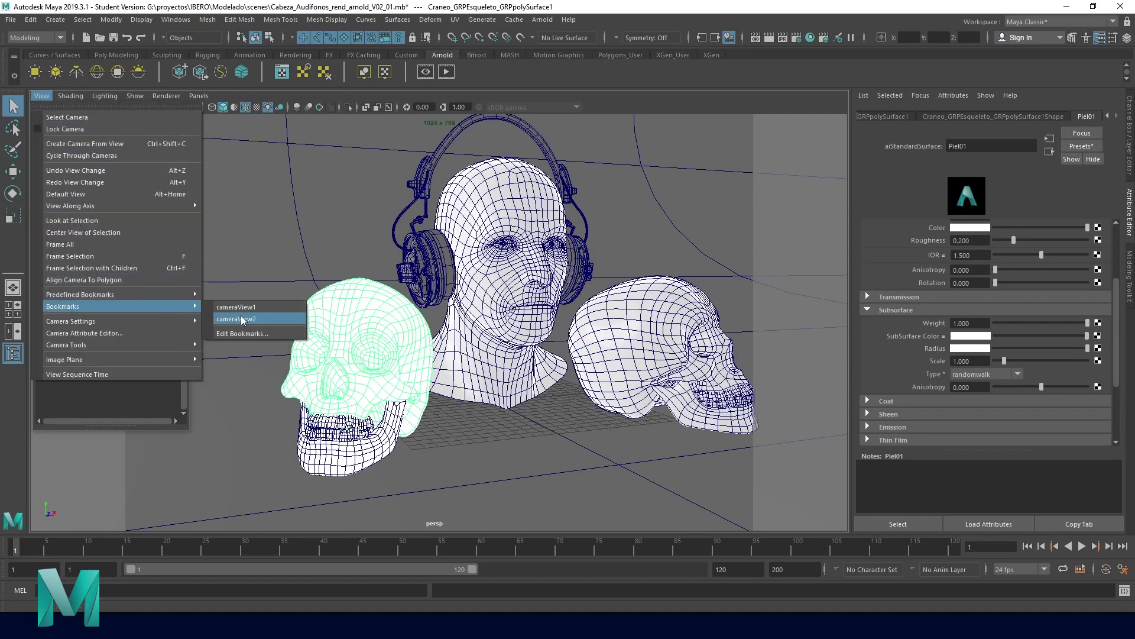
{"action": "left_click", "coordinate": [242, 320]}
{"action": "left_click", "coordinate": [424, 73]}
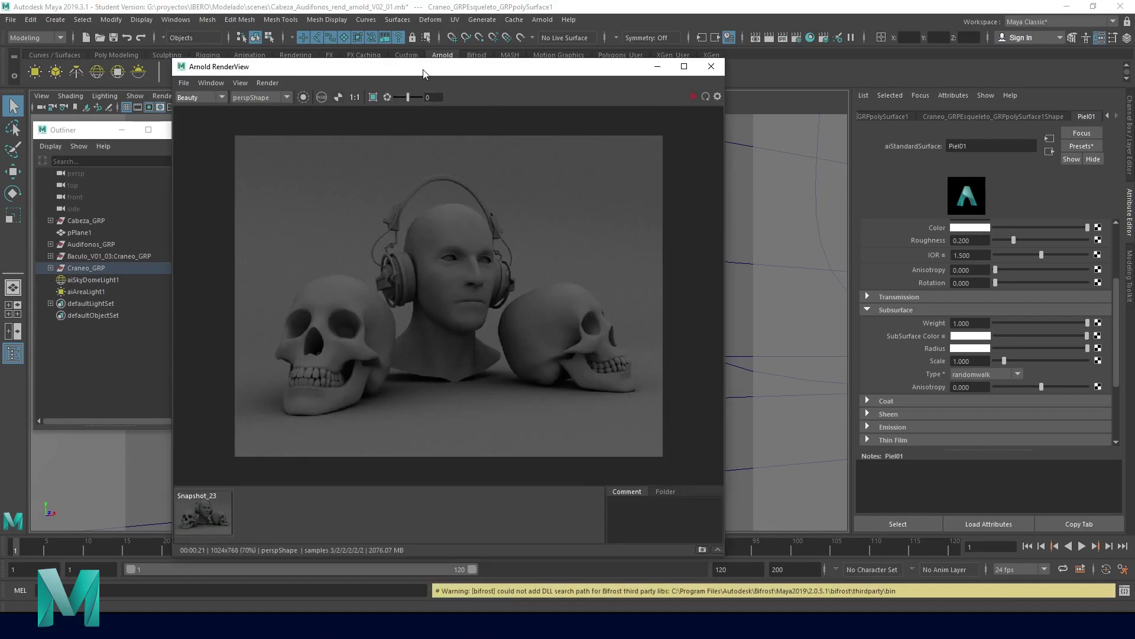
{"action": "left_click", "coordinate": [695, 97]}
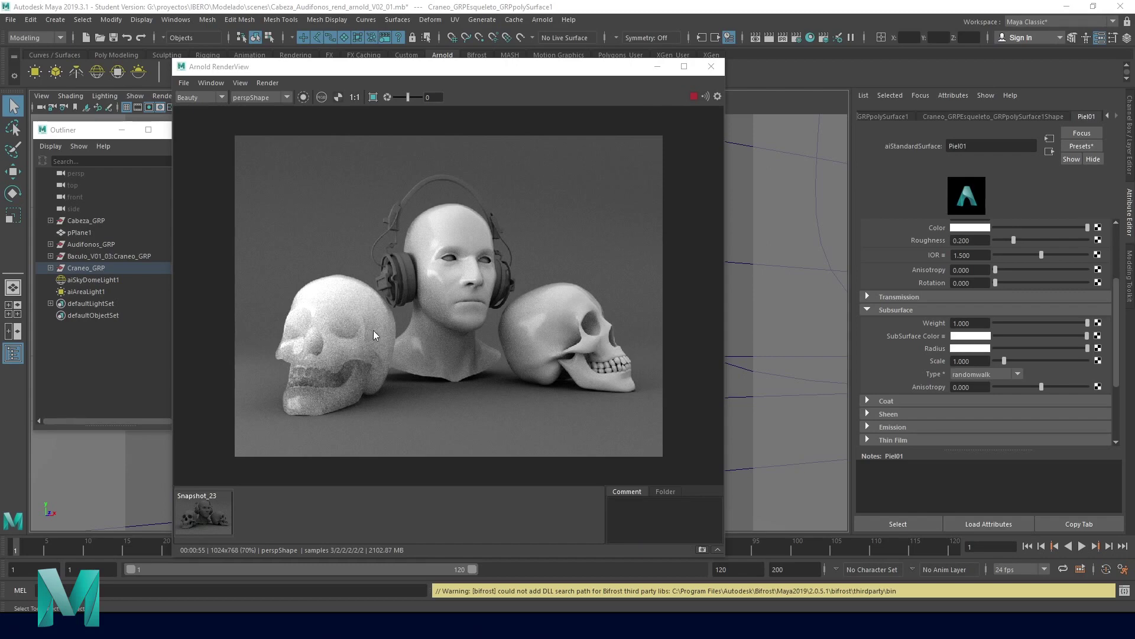
{"action": "left_click", "coordinate": [704, 549]}
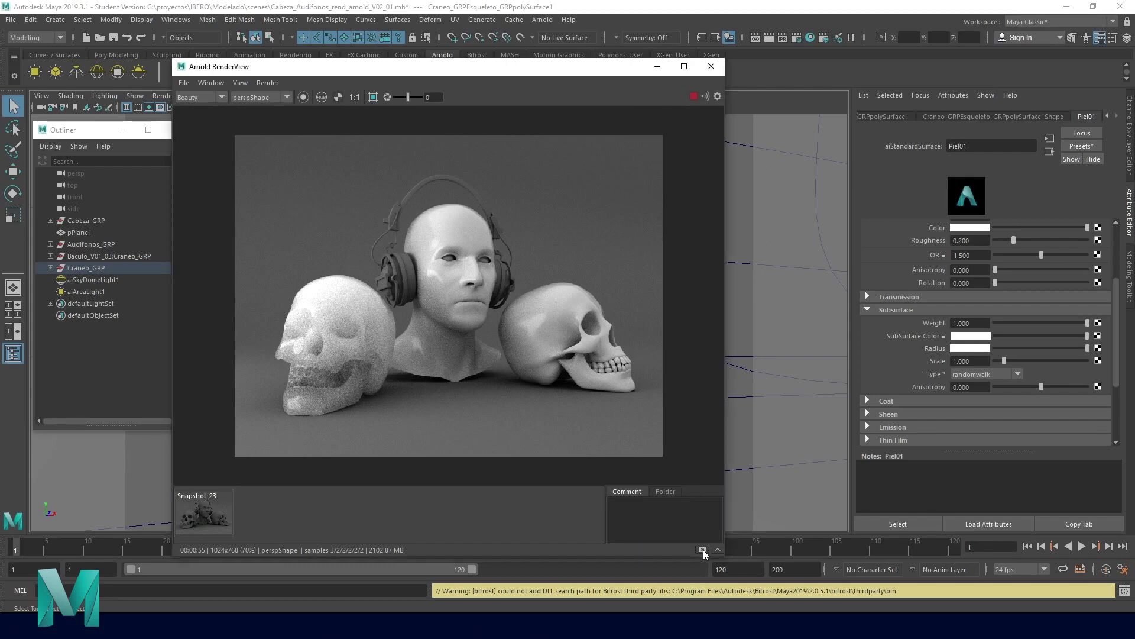
Enable adaptive sampling in the Arnold render settings.
{"action": "left_click", "coordinate": [798, 39]}
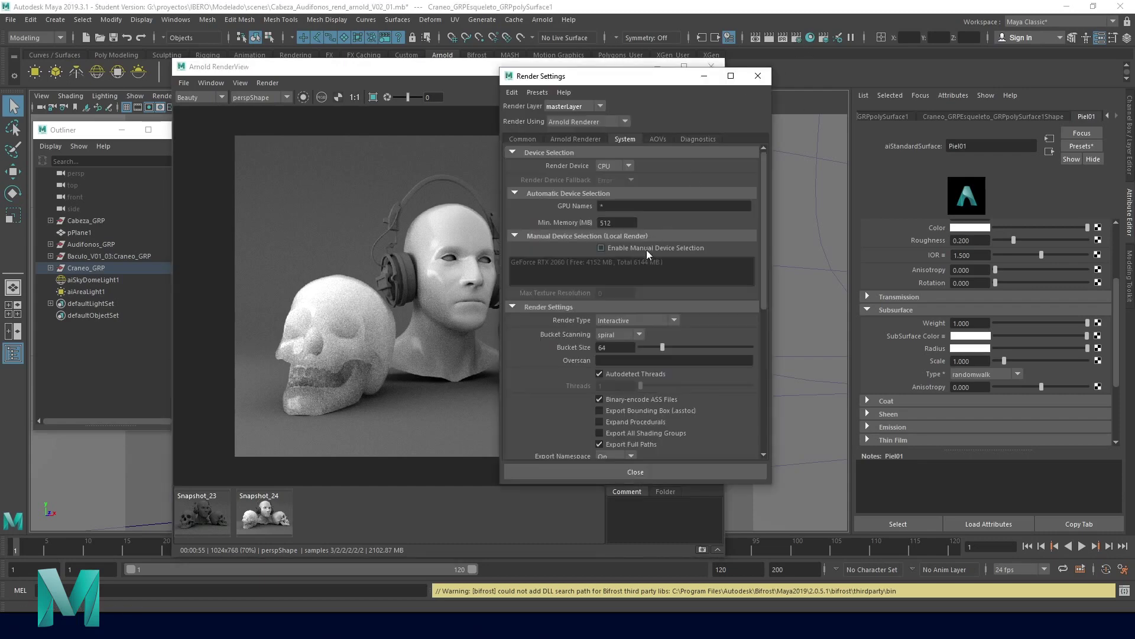
{"action": "left_click", "coordinate": [577, 139]}
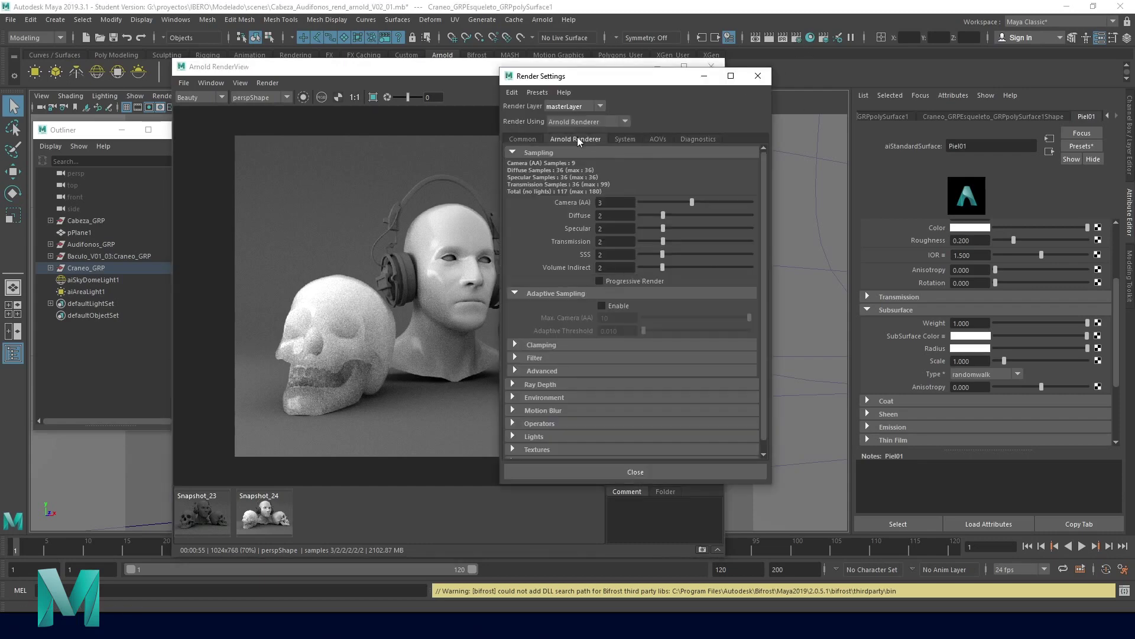
{"action": "left_click", "coordinate": [603, 306]}
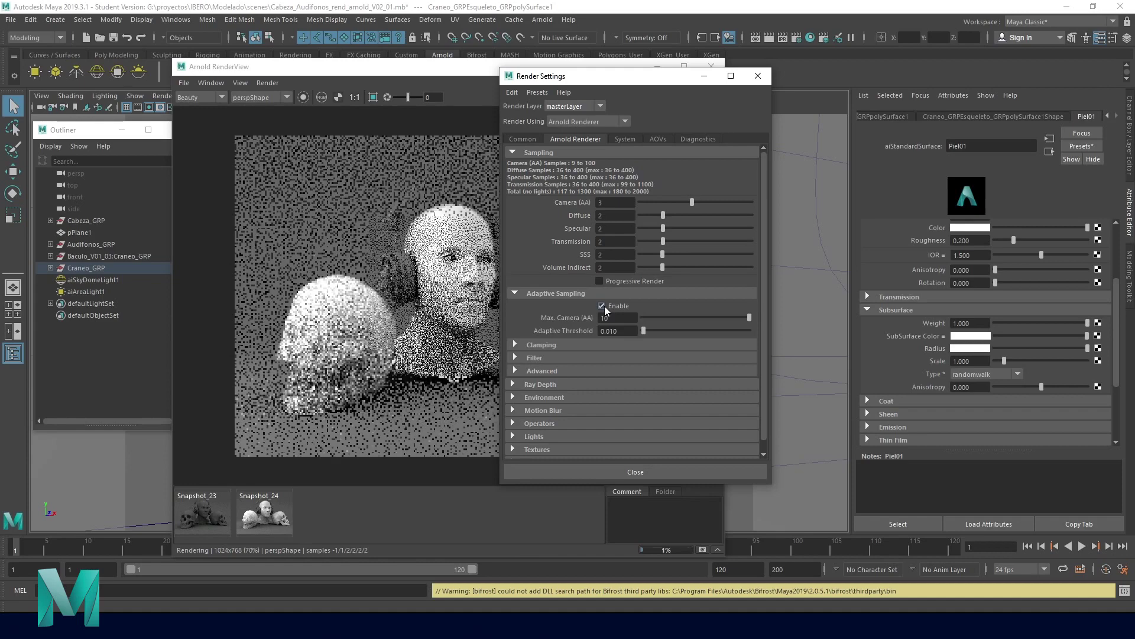
{"action": "left_click", "coordinate": [684, 472]}
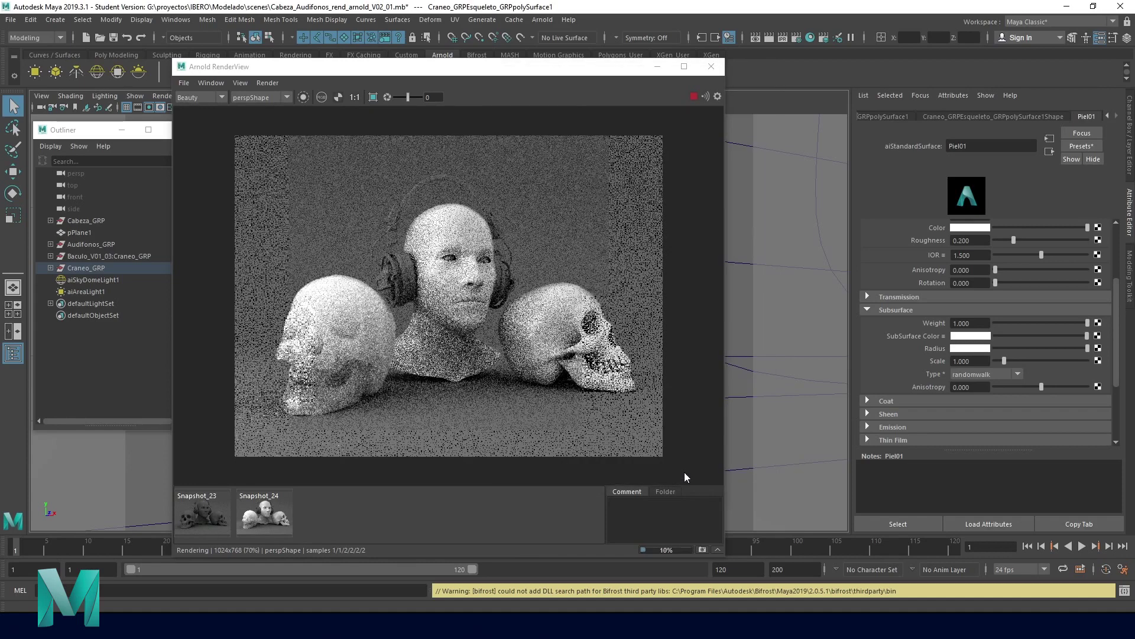
Set the Arnold render device to GPU.
{"action": "left_click", "coordinate": [796, 38]}
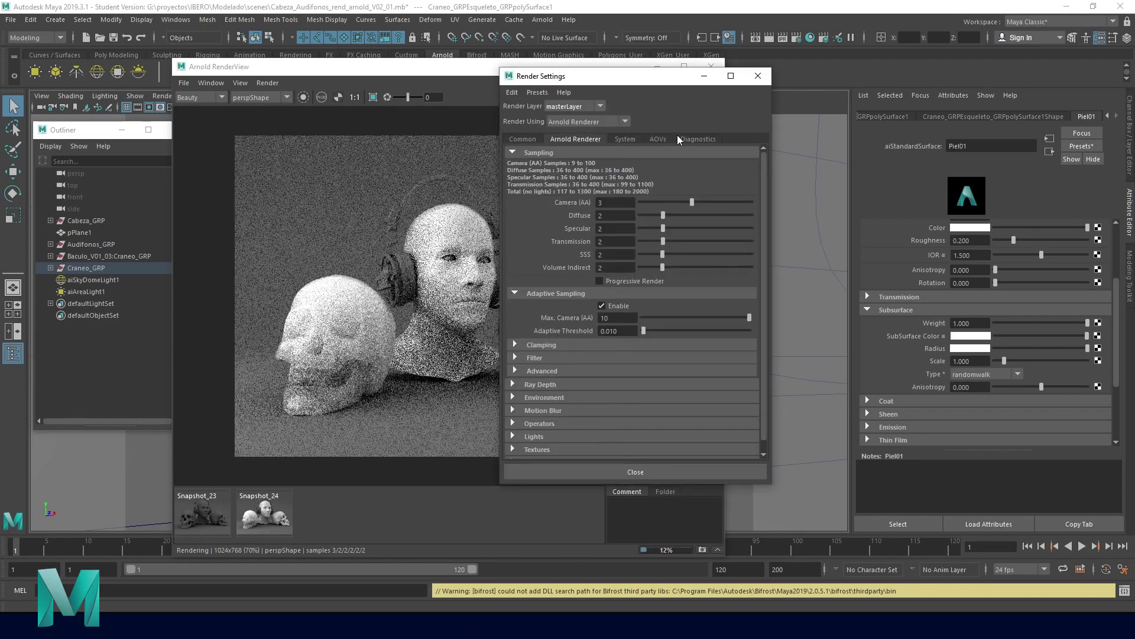
{"action": "left_click", "coordinate": [626, 139]}
{"action": "left_click", "coordinate": [629, 165]}
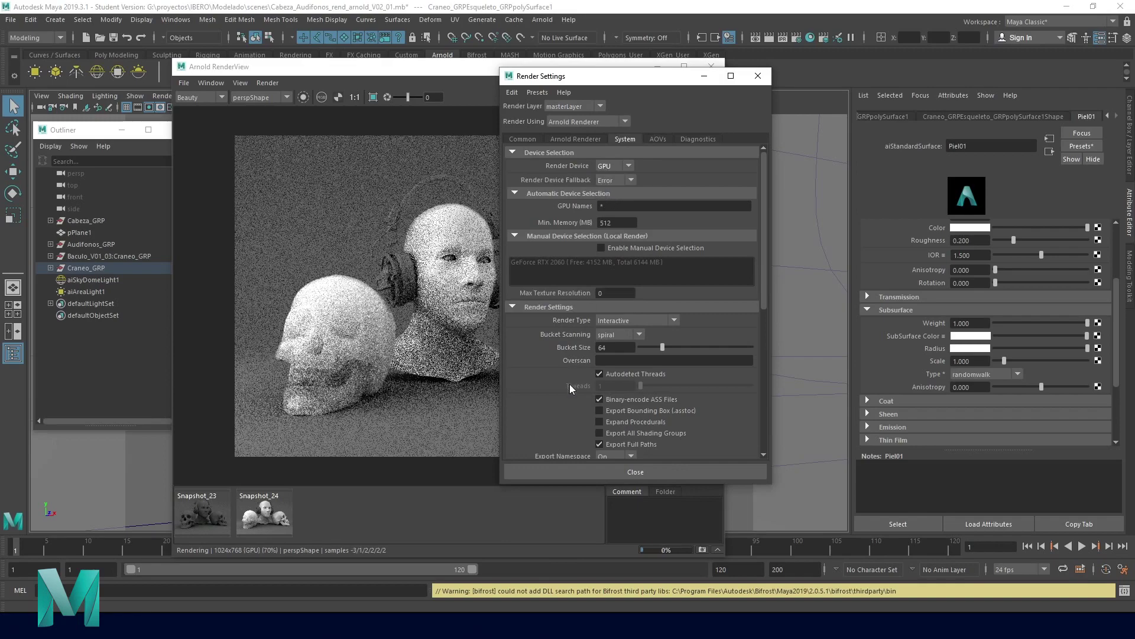
{"action": "left_click", "coordinate": [583, 473]}
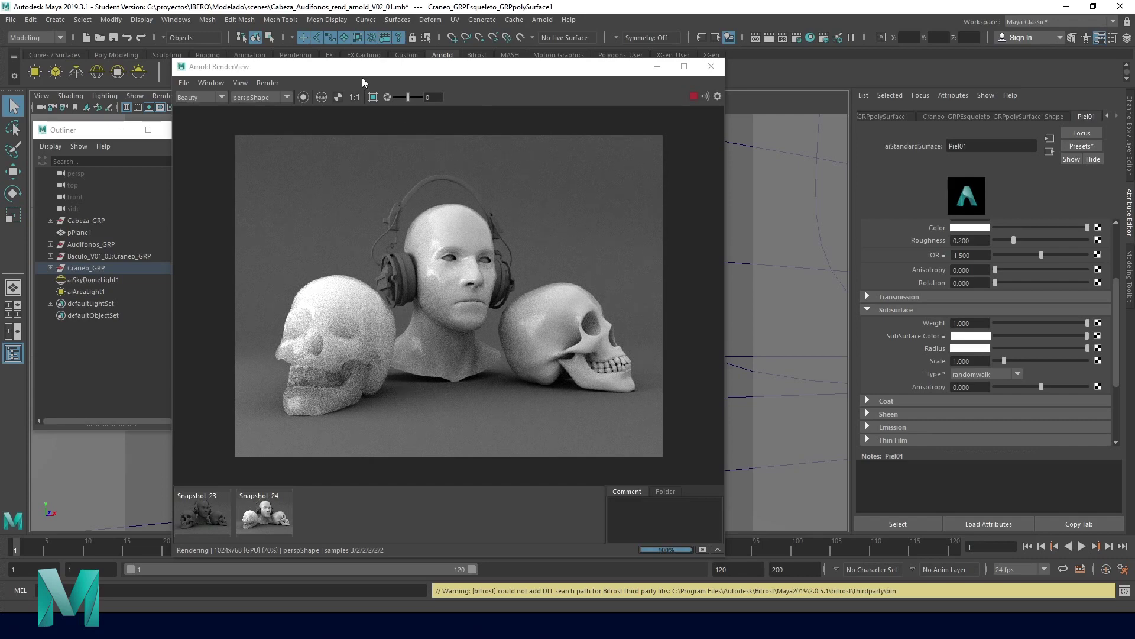
Reposition the render view and save the finished GPU render as a snapshot.
{"action": "mouse_move", "coordinate": [363, 70]}
{"action": "left_mouse_down"}
{"action": "mouse_move", "coordinate": [428, 78]}
{"action": "mouse_move", "coordinate": [392, 78]}
{"action": "left_mouse_up"}
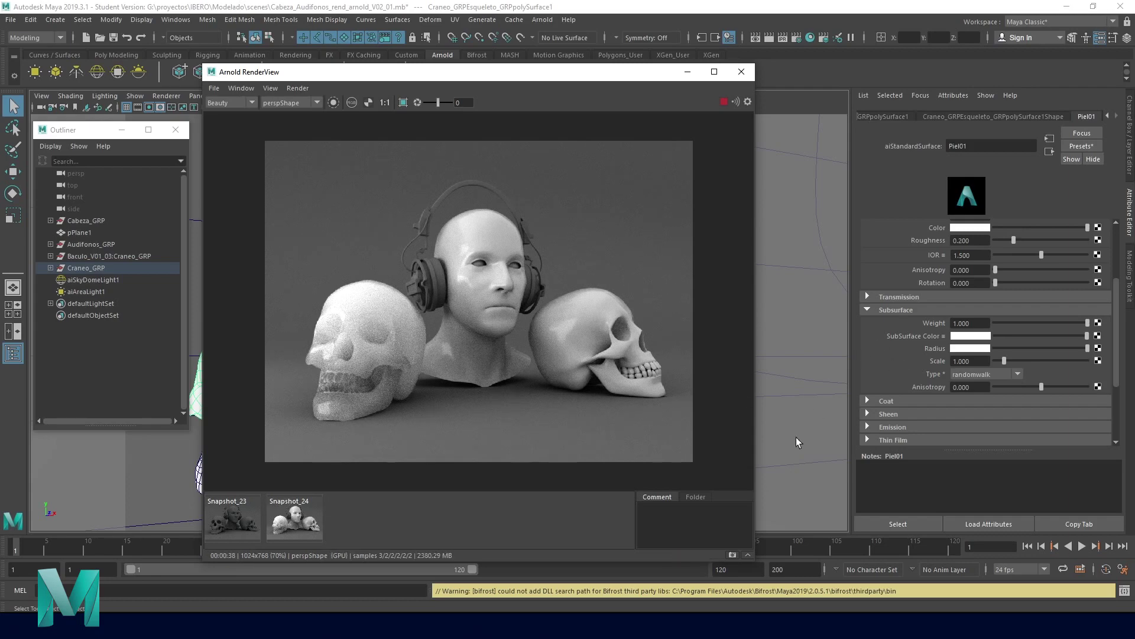
{"action": "left_click", "coordinate": [732, 555]}
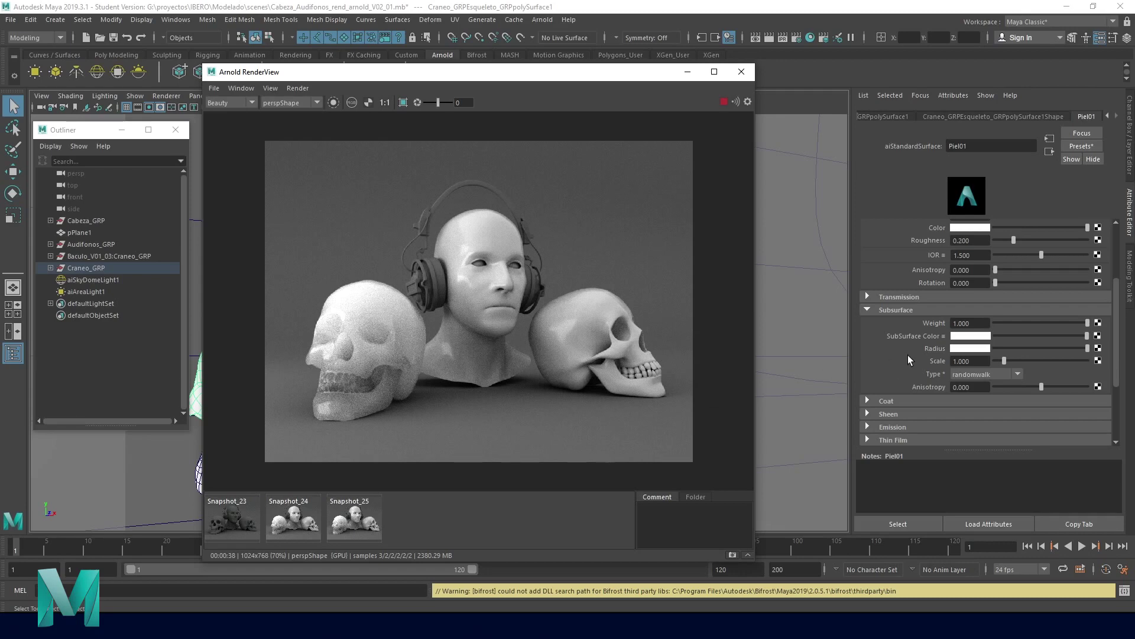
{"action": "left_click", "coordinate": [982, 348]}
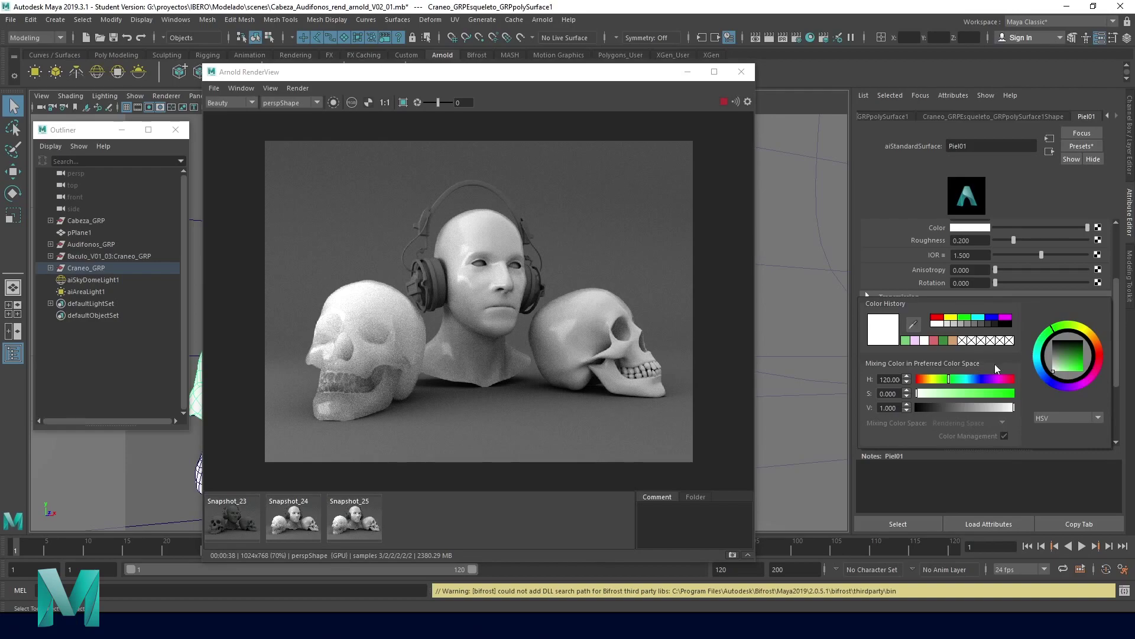
Give Piel01 a light green subsurface radius and a muted dark green subsurface colour.
{"action": "left_click_drag", "start_coordinate": [1072, 360], "coordinate": [1063, 367]}
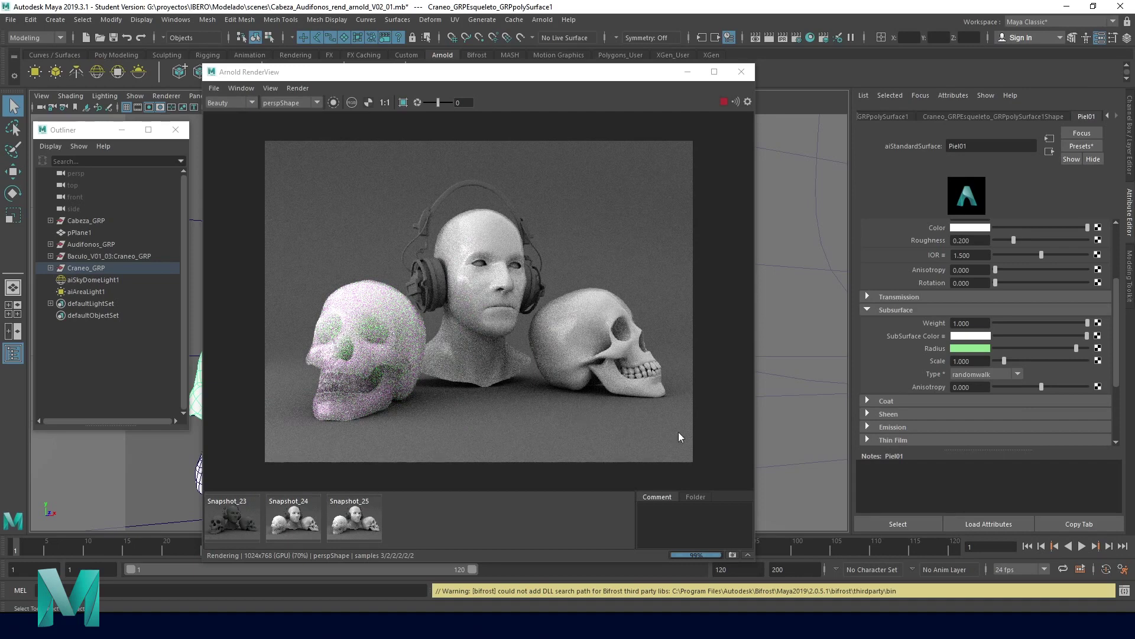
{"action": "left_click", "coordinate": [977, 335]}
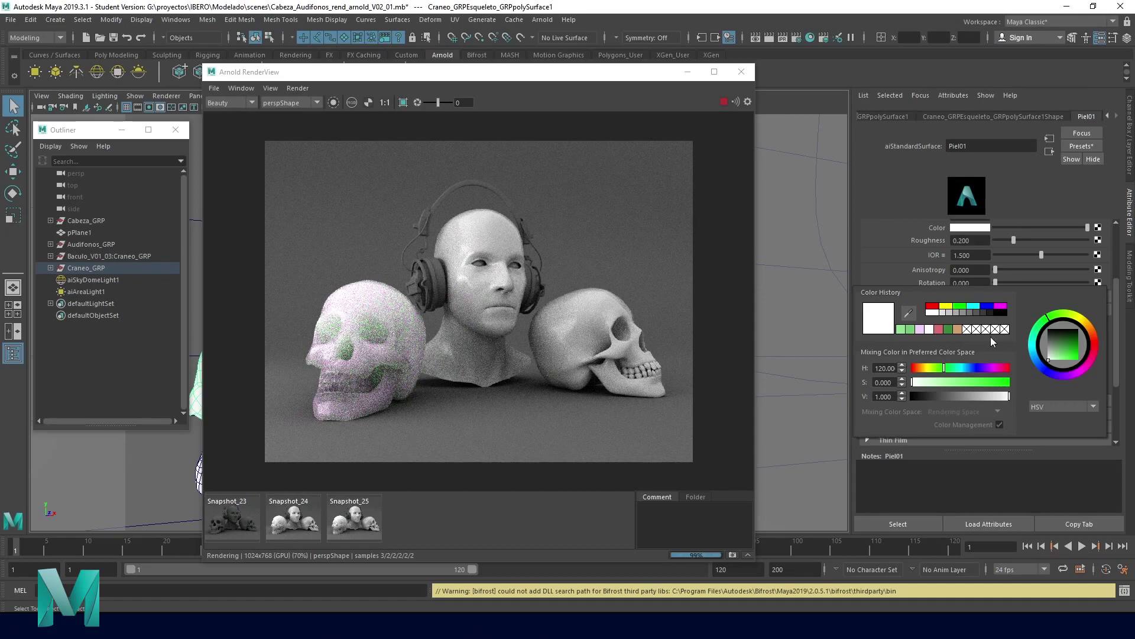
{"action": "left_click_drag", "start_coordinate": [1066, 345], "coordinate": [1069, 341]}
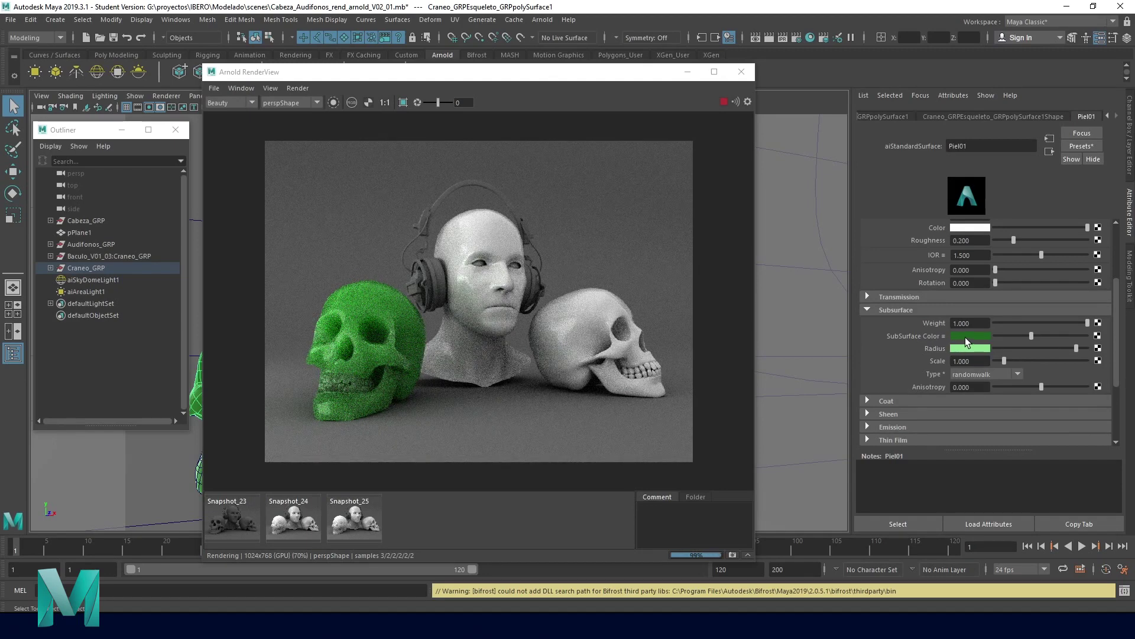
{"action": "left_click", "coordinate": [965, 337]}
{"action": "left_click", "coordinate": [1056, 345]}
{"action": "left_click_drag", "start_coordinate": [1057, 344], "coordinate": [1053, 343]}
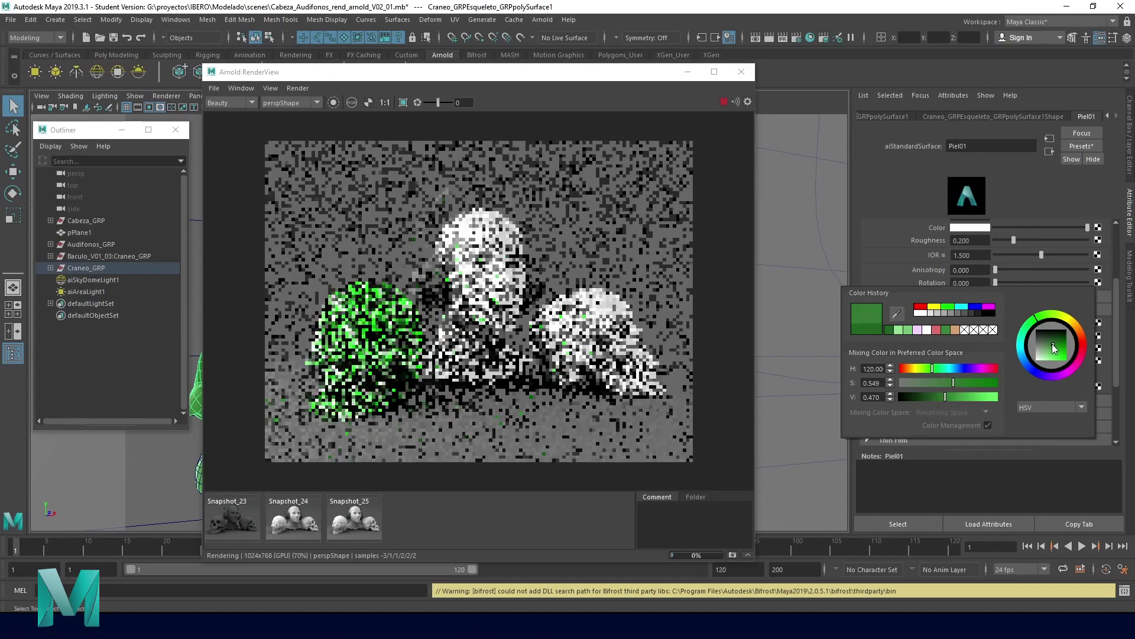
{"action": "left_click_drag", "start_coordinate": [1052, 343], "coordinate": [1053, 343]}
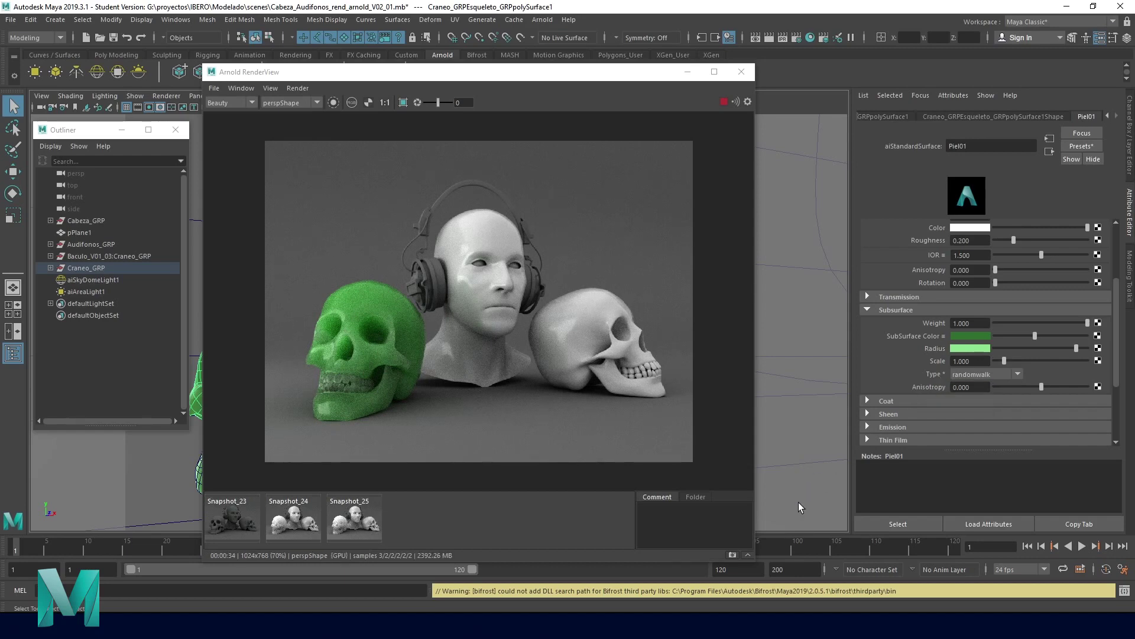
Snapshot the green-skull render and compare it with the earlier all-white snapshot.
{"action": "left_click", "coordinate": [734, 555]}
{"action": "left_click", "coordinate": [360, 519]}
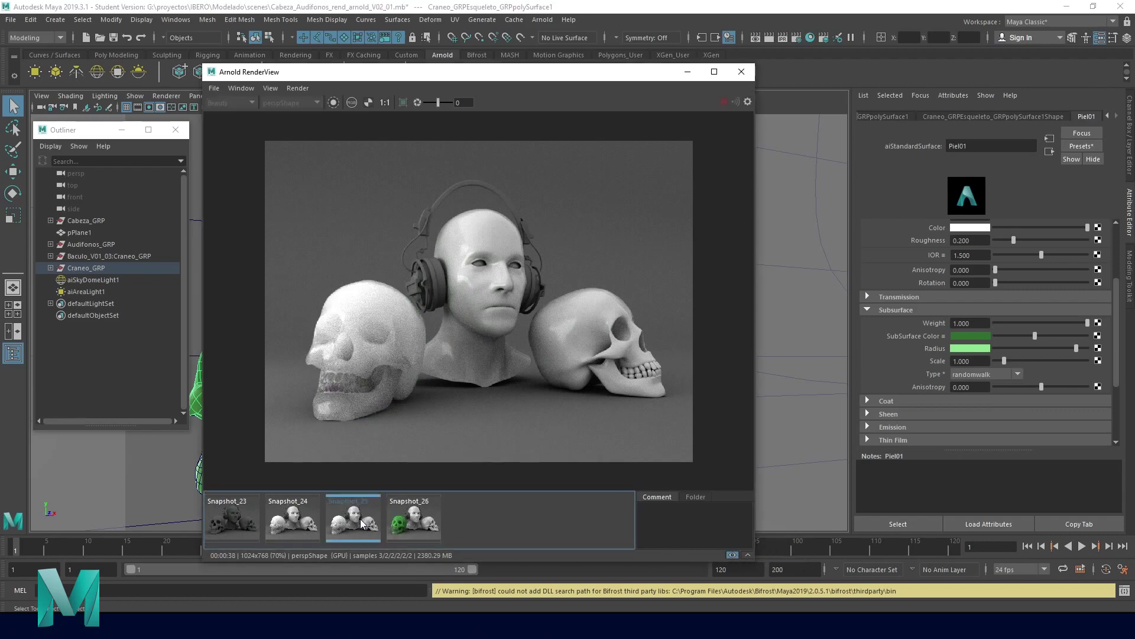
{"action": "left_click", "coordinate": [408, 523]}
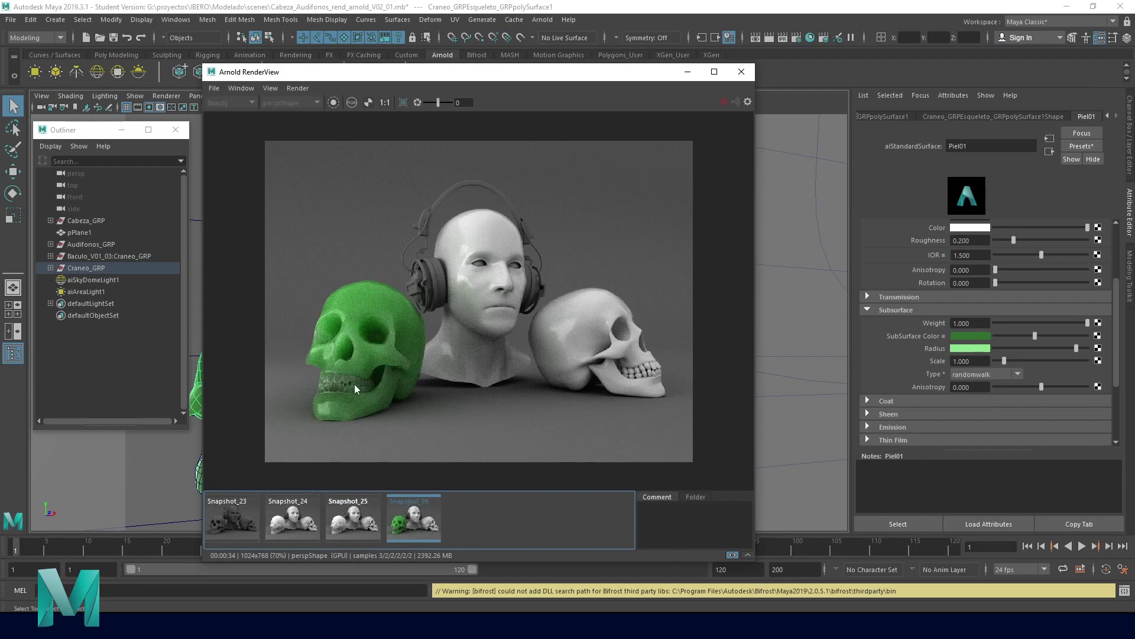
Zoom and recentre the render to inspect the green skull, then close the render view.
{"action": "scroll", "coordinate": [359, 383], "scroll_direction": "up", "scroll_amount": 5}
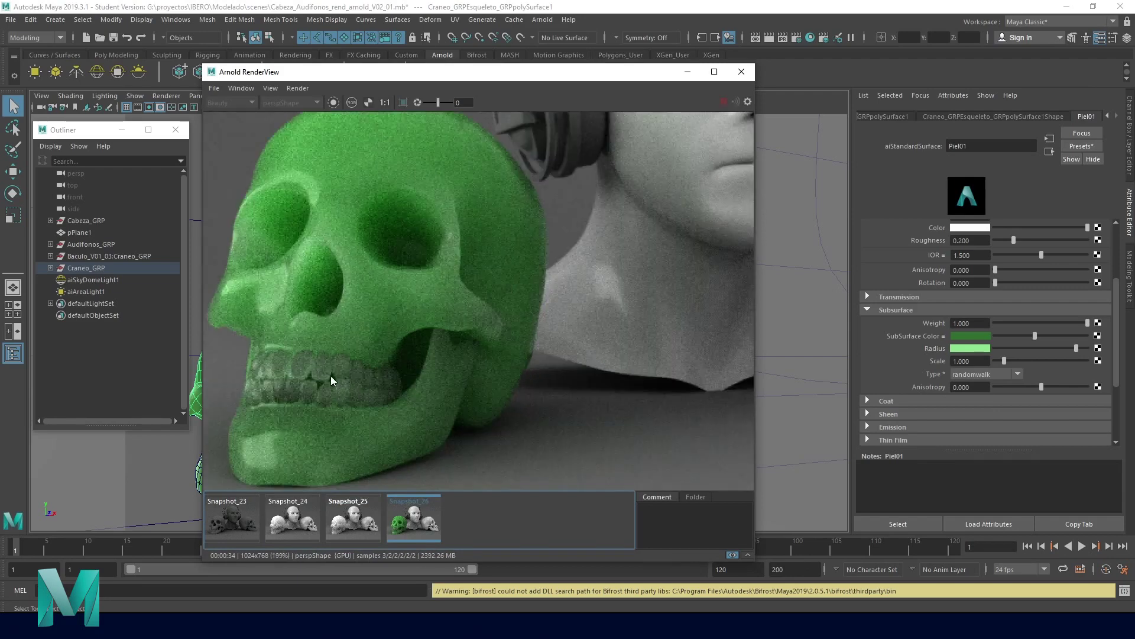
{"action": "scroll", "coordinate": [380, 388], "scroll_direction": "down", "scroll_amount": 3}
{"action": "scroll", "coordinate": [381, 388], "scroll_direction": "down", "scroll_amount": 2}
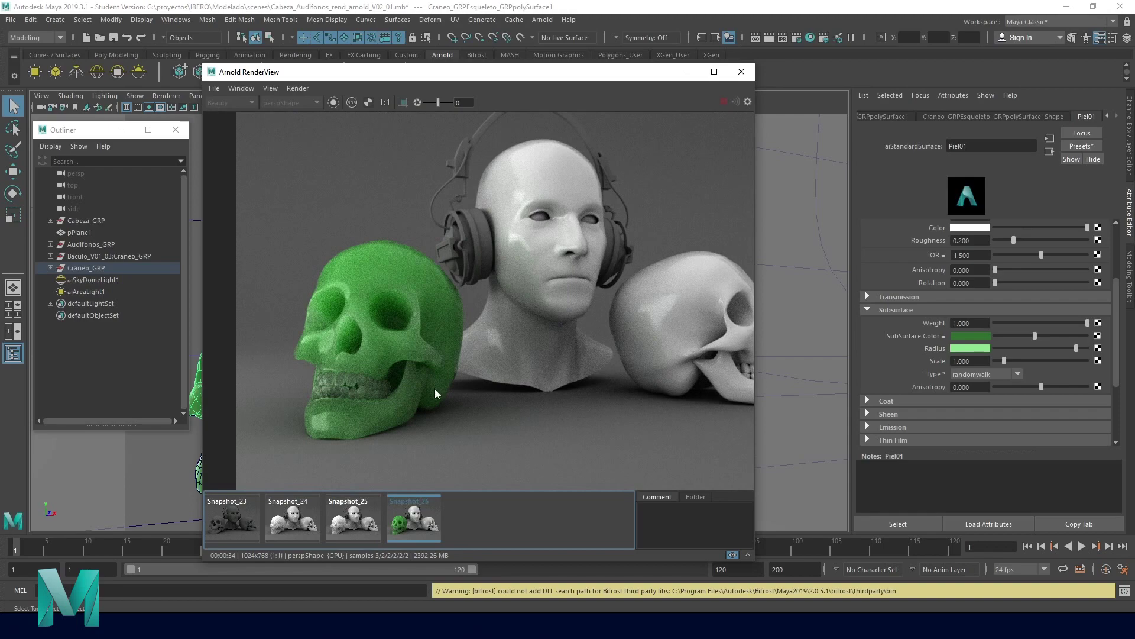
{"action": "scroll", "coordinate": [637, 418], "scroll_direction": "down", "scroll_amount": 2}
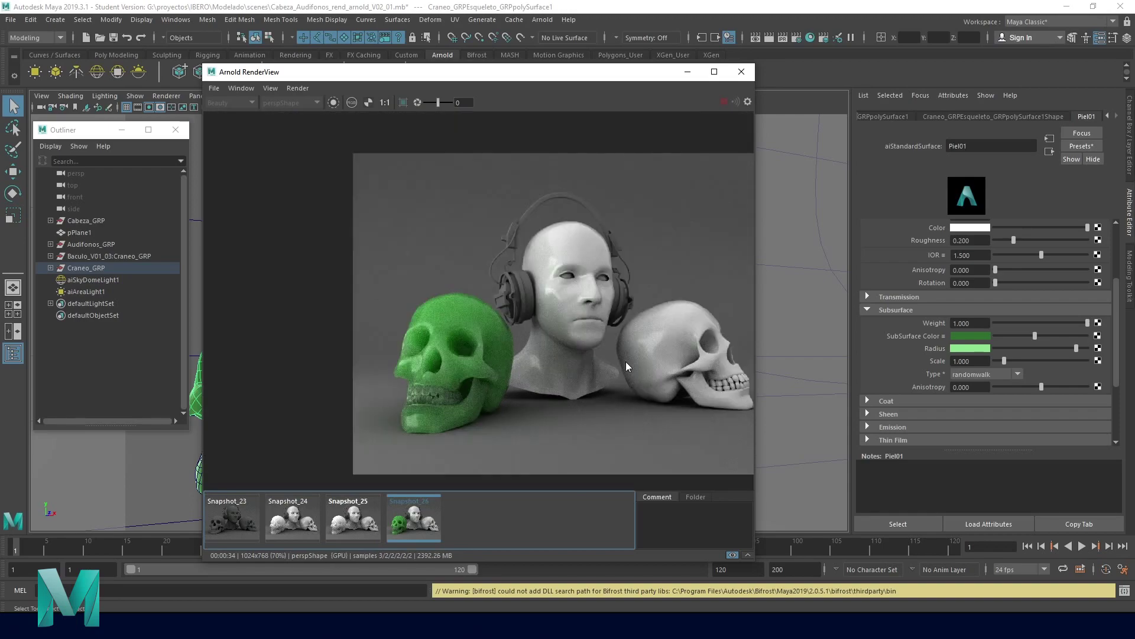
{"action": "middle_click_drag", "start_coordinate": [645, 302], "coordinate": [550, 298]}
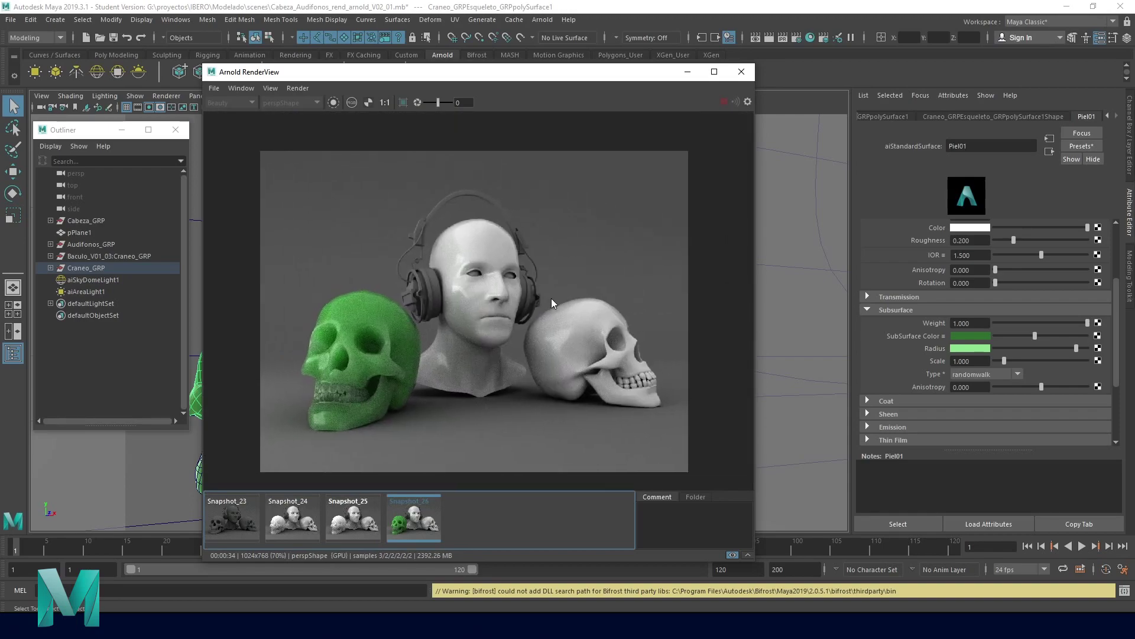
{"action": "left_click", "coordinate": [742, 72]}
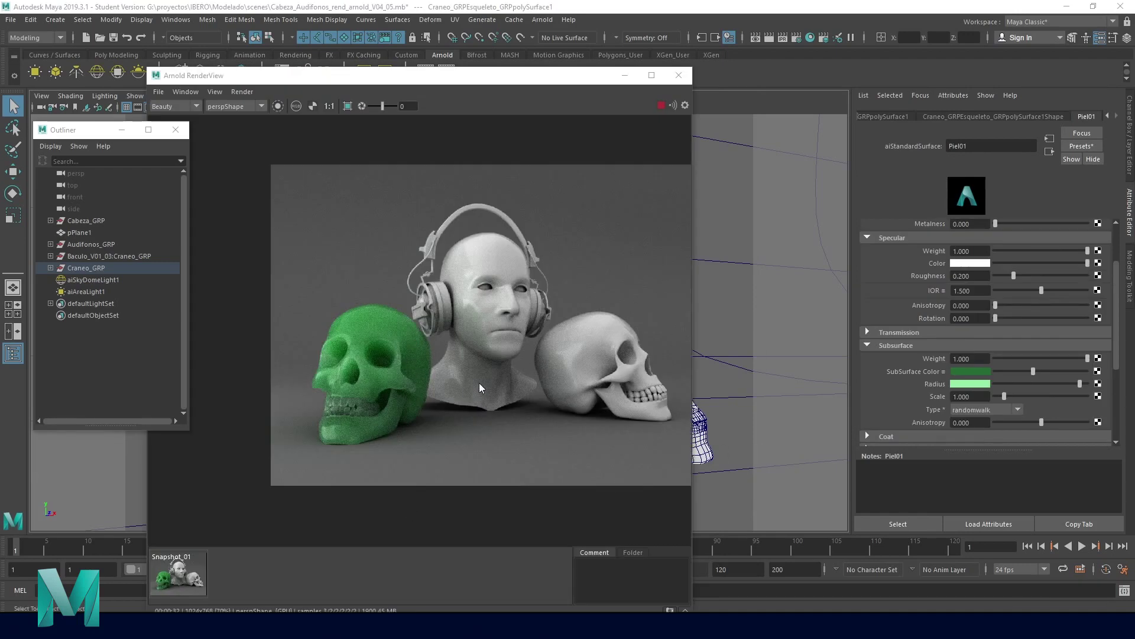
{"action": "left_click_drag", "start_coordinate": [692, 523], "coordinate": [733, 523]}
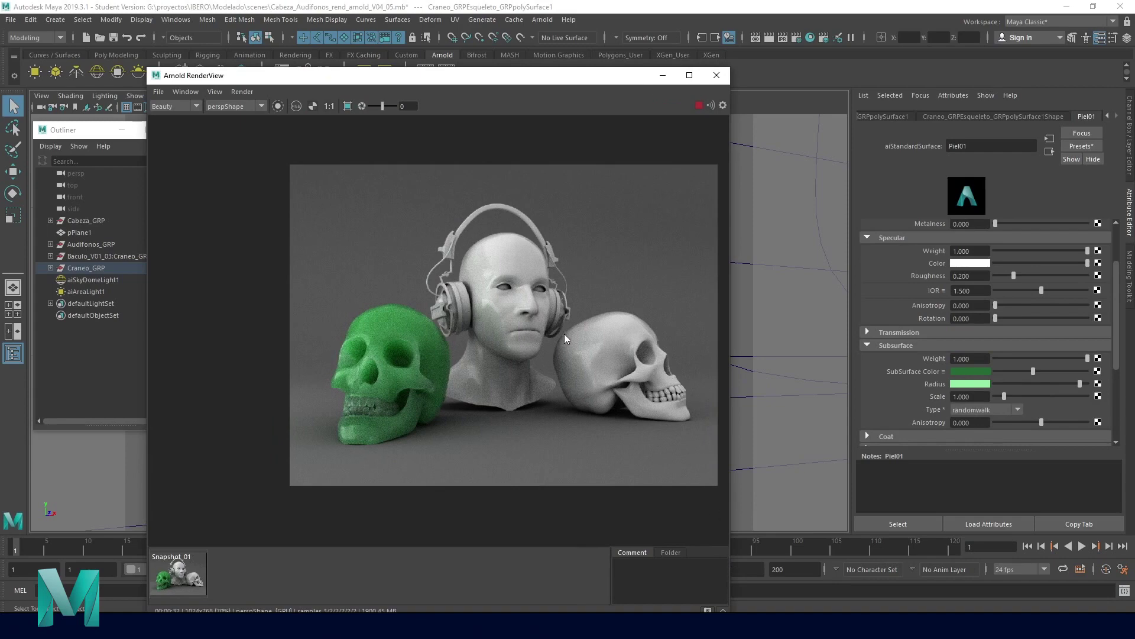
{"action": "middle_click_drag", "start_coordinate": [569, 325], "coordinate": [517, 324]}
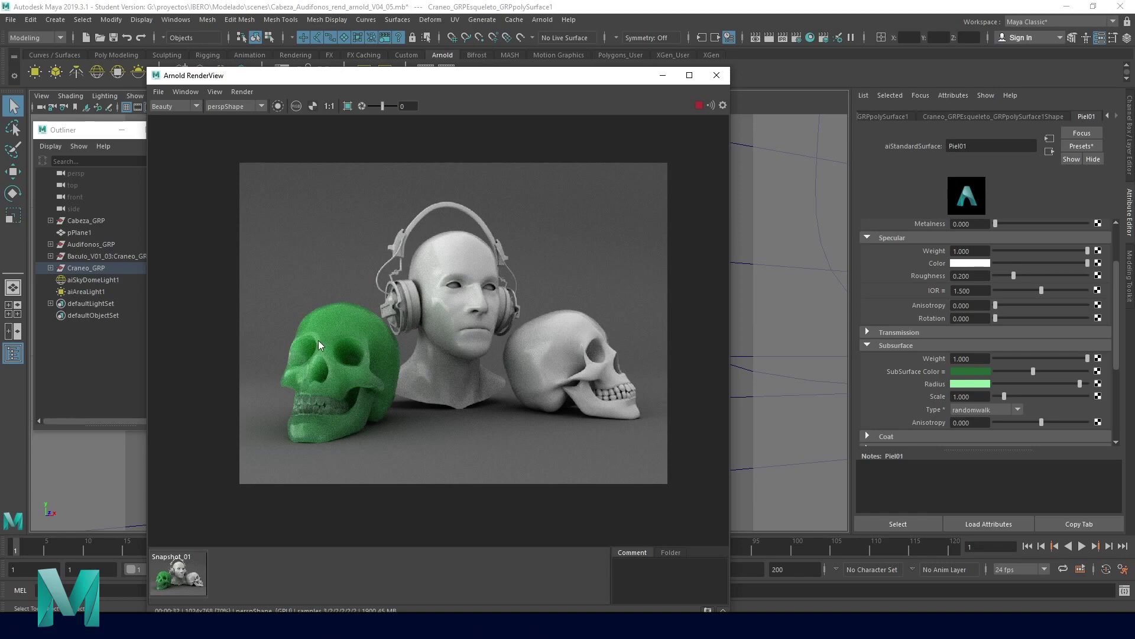
Make Piel01's subsurface radius pale yellow and drop the subsurface scale below 1.
{"action": "left_click", "coordinate": [971, 383]}
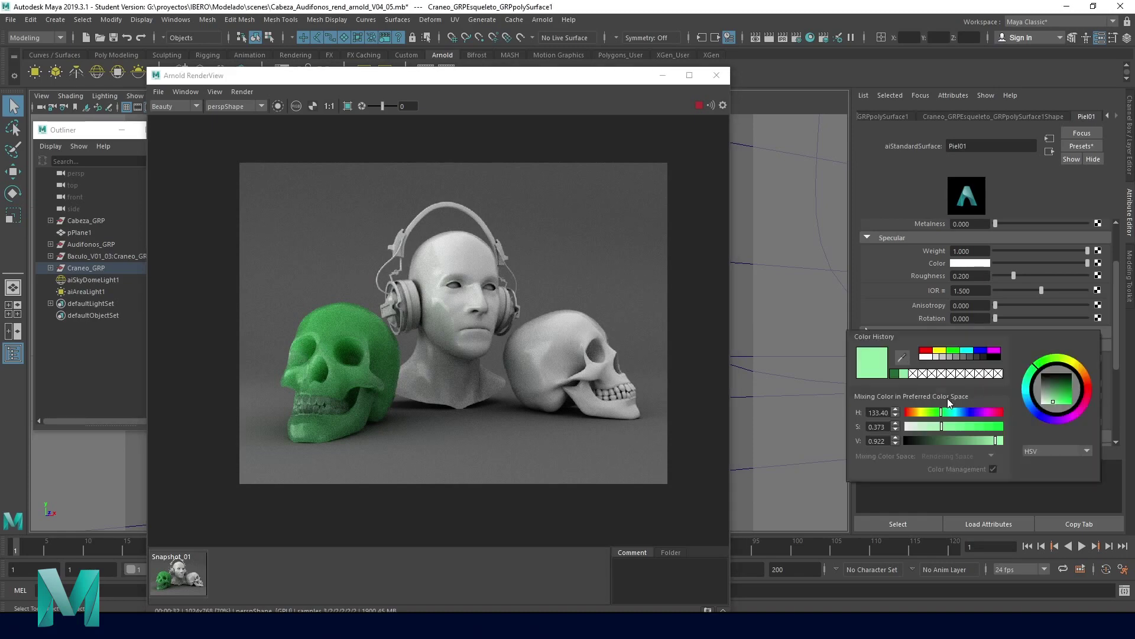
{"action": "left_click", "coordinate": [1074, 365]}
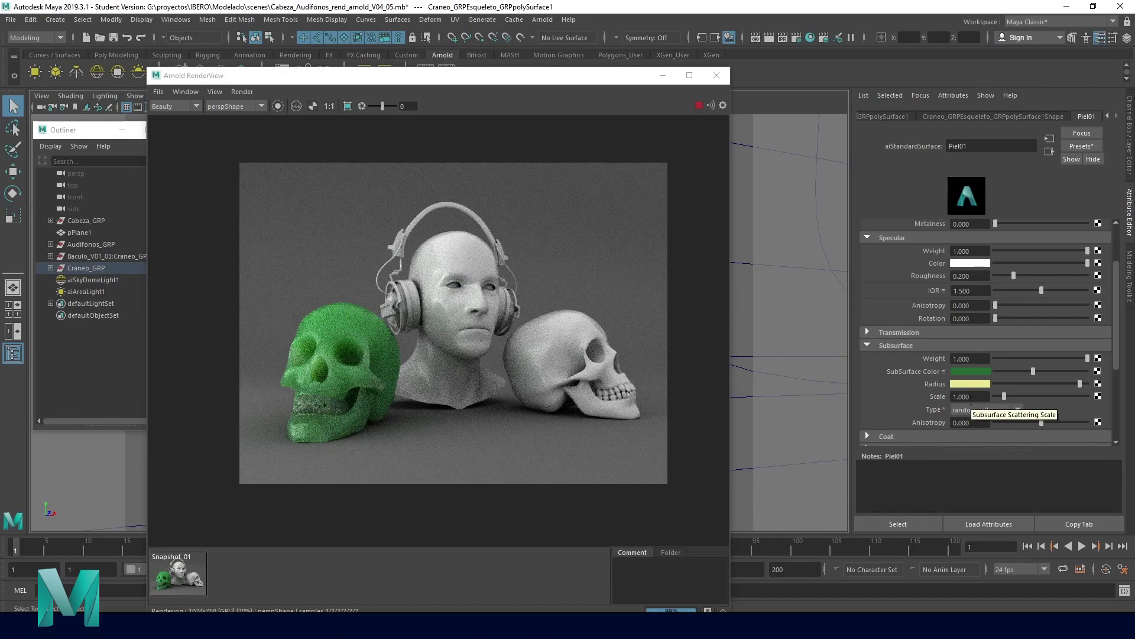
{"action": "left_click_drag", "start_coordinate": [1005, 397], "coordinate": [998, 397]}
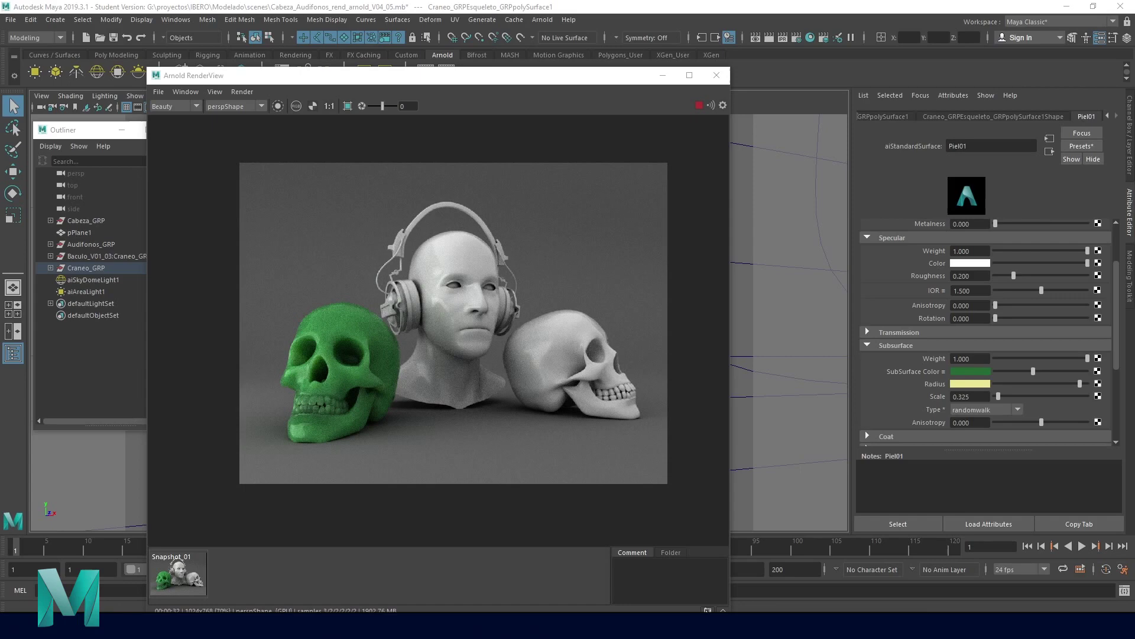
Snapshot the render, compare it with earlier snapshots, and close the render view.
{"action": "key", "text": "F3"}
{"action": "left_click", "coordinate": [180, 583]}
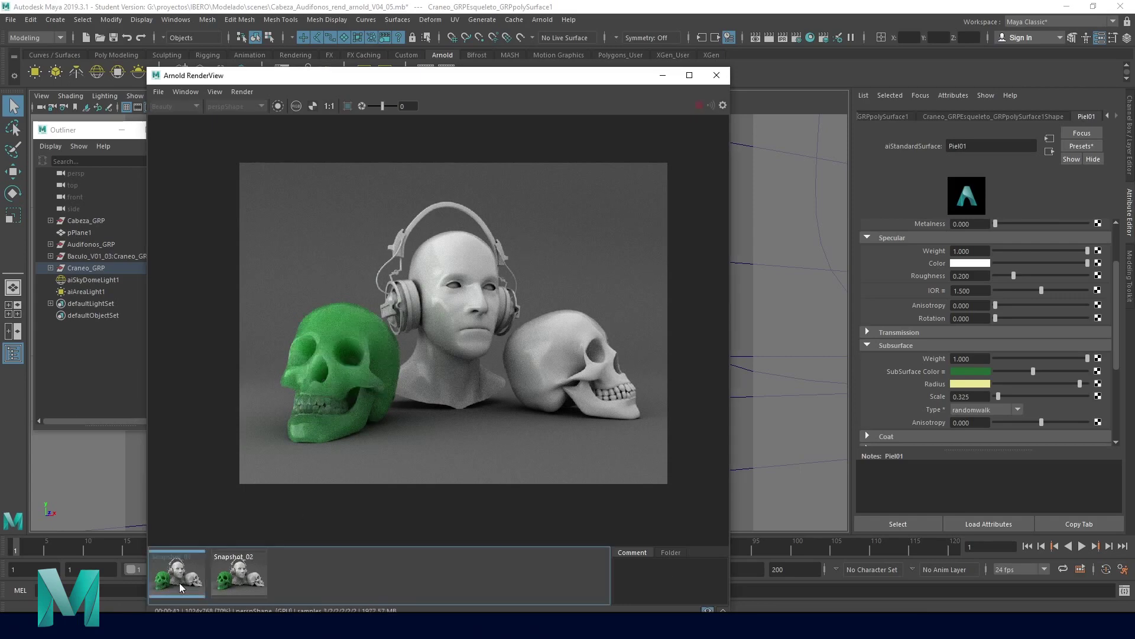
{"action": "left_click", "coordinate": [188, 582]}
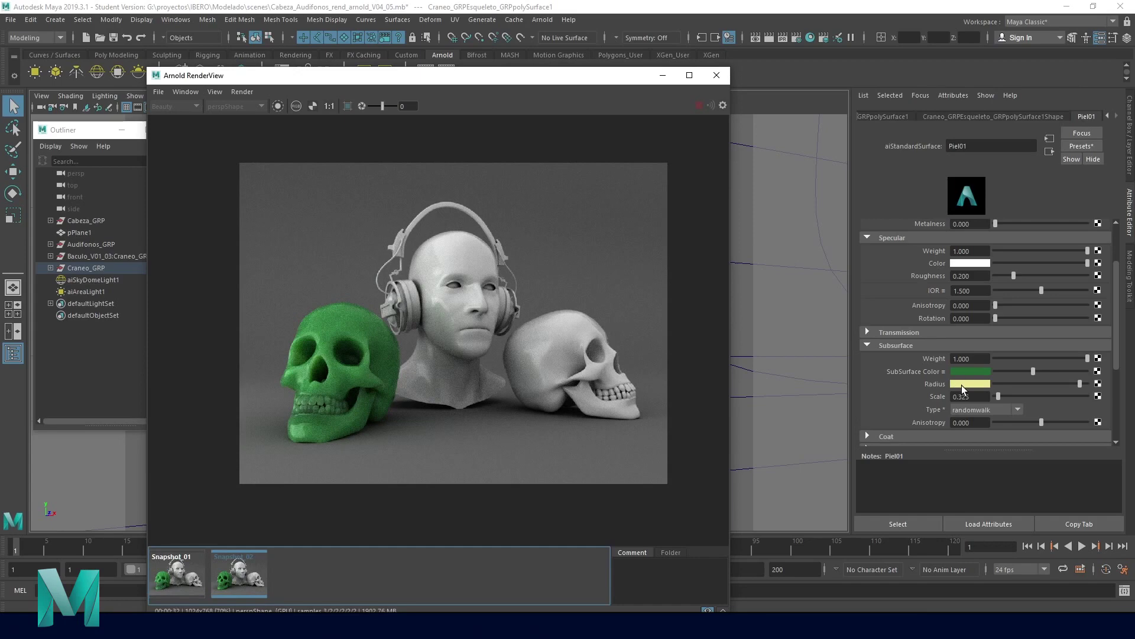
{"action": "left_click", "coordinate": [233, 581]}
{"action": "left_click", "coordinate": [717, 75]}
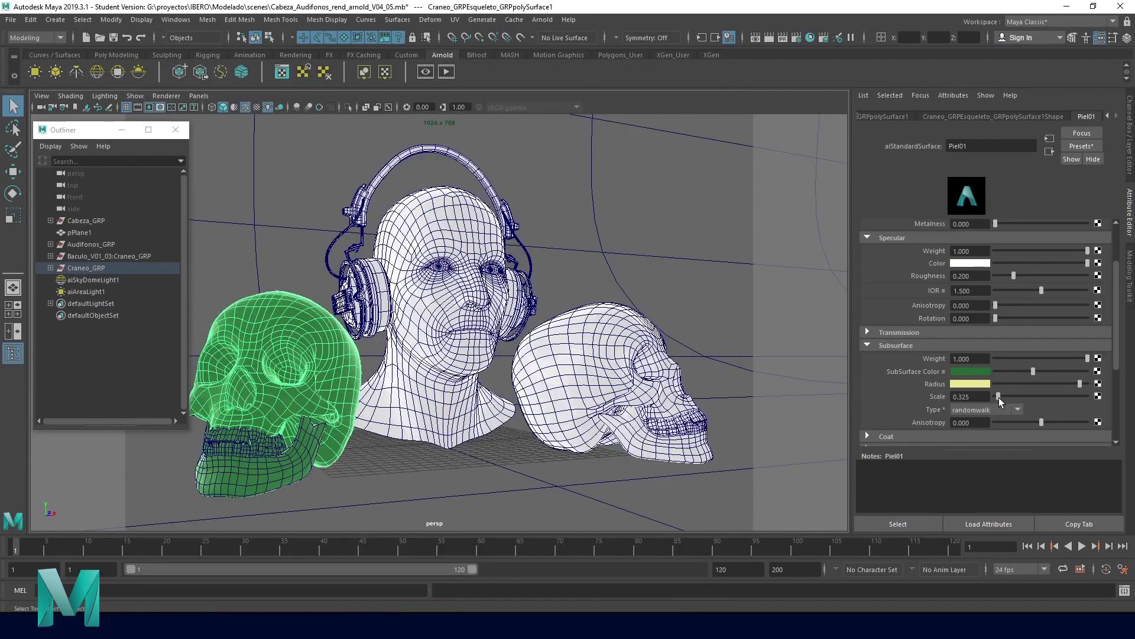
Set Piel01's subsurface scale to 3.000.
{"action": "left_click_drag", "start_coordinate": [1005, 396], "coordinate": [1018, 401]}
{"action": "left_click", "coordinate": [974, 396]}
{"action": "type", "text": "3"}
{"action": "key", "text": "Return"}
{"action": "left_click", "coordinate": [425, 72]}
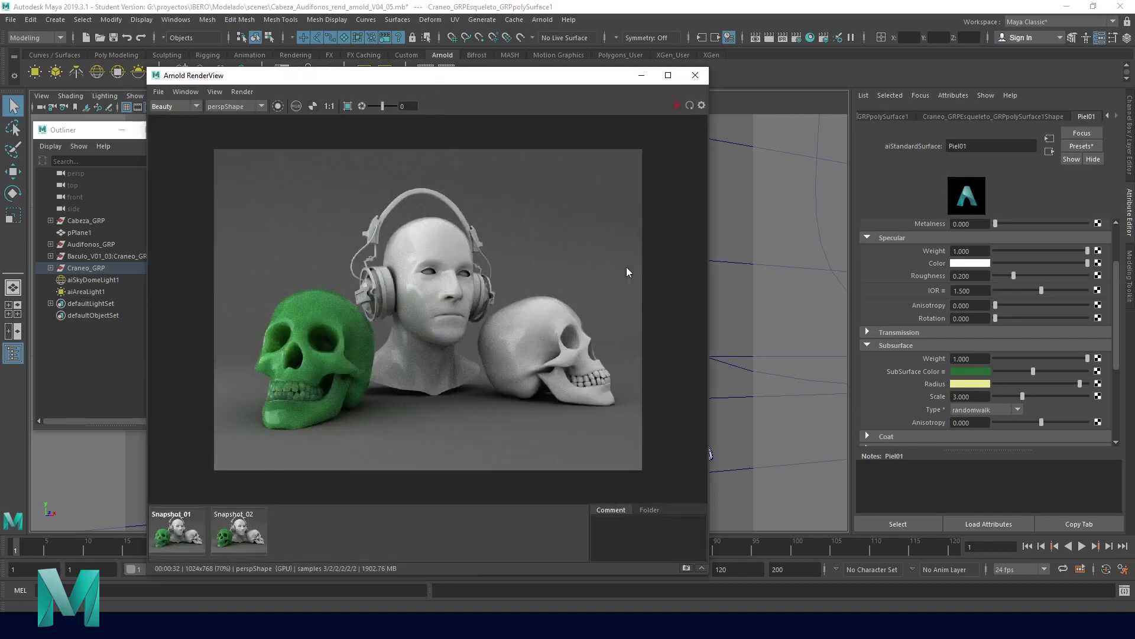
Re-render, store the result as Snapshot_03, and compare it with Snapshot_01 and 02.
{"action": "left_click", "coordinate": [678, 105]}
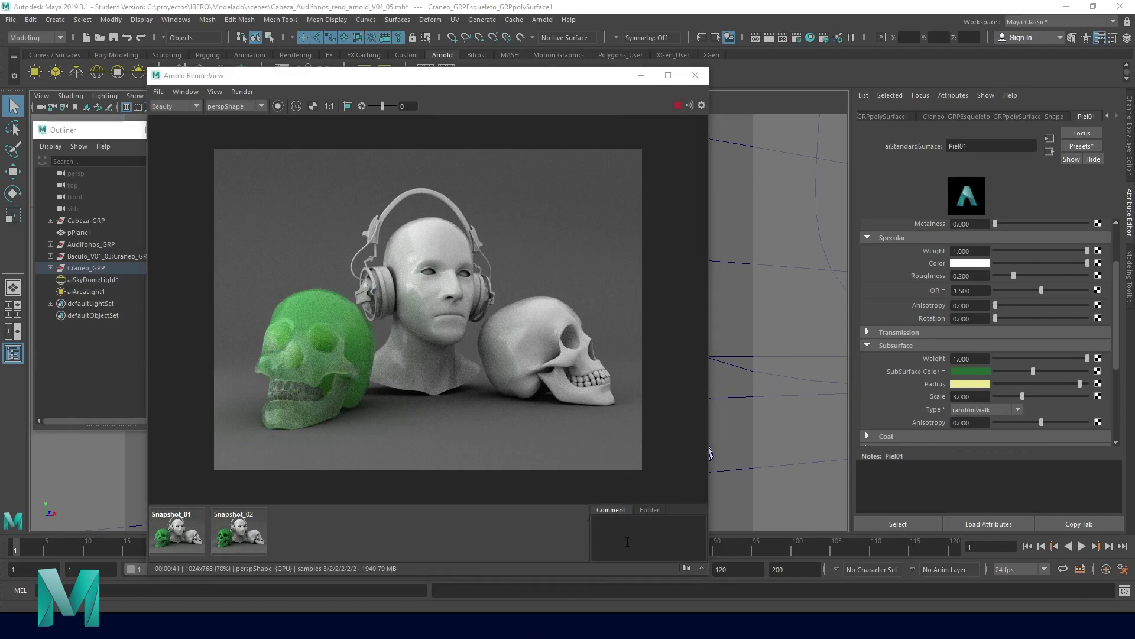
{"action": "left_click", "coordinate": [687, 569]}
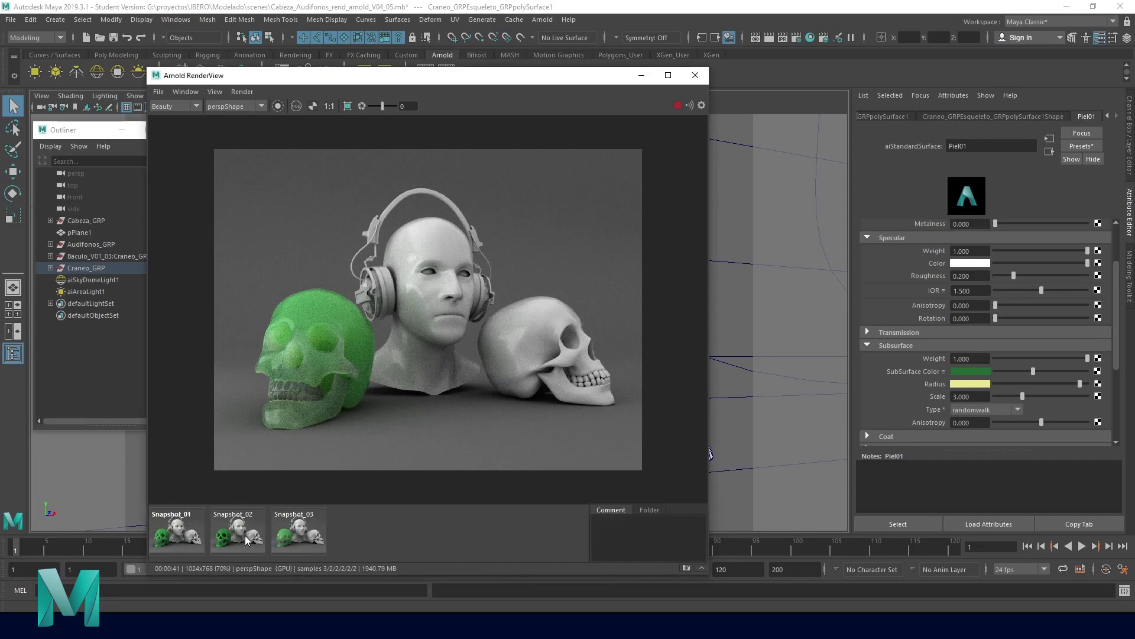
{"action": "left_click", "coordinate": [176, 539]}
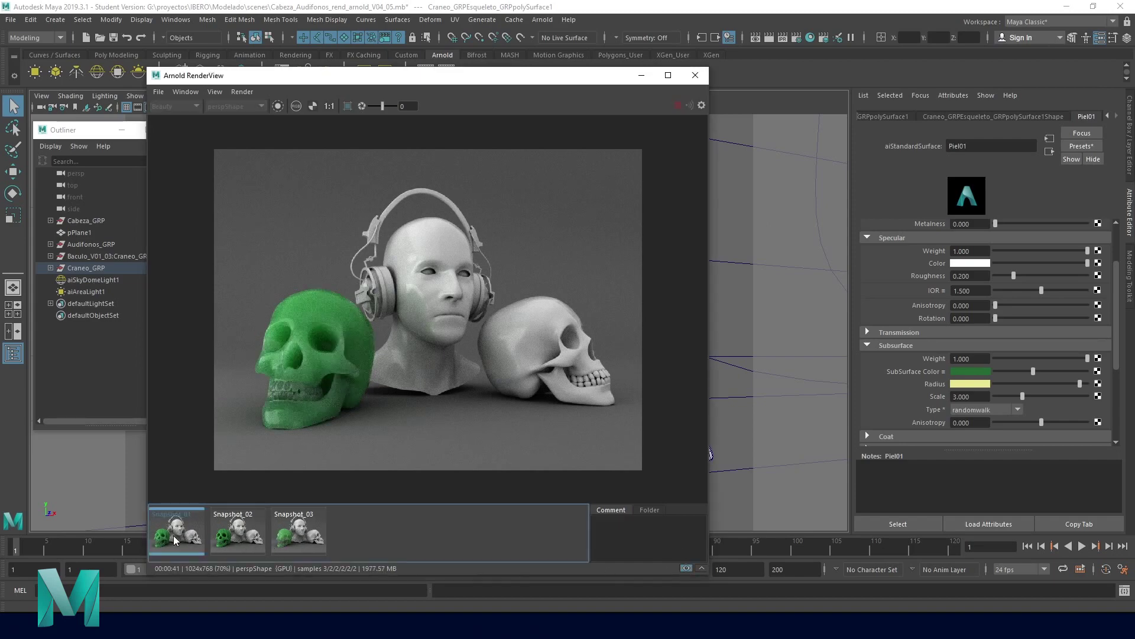
{"action": "left_click", "coordinate": [230, 543]}
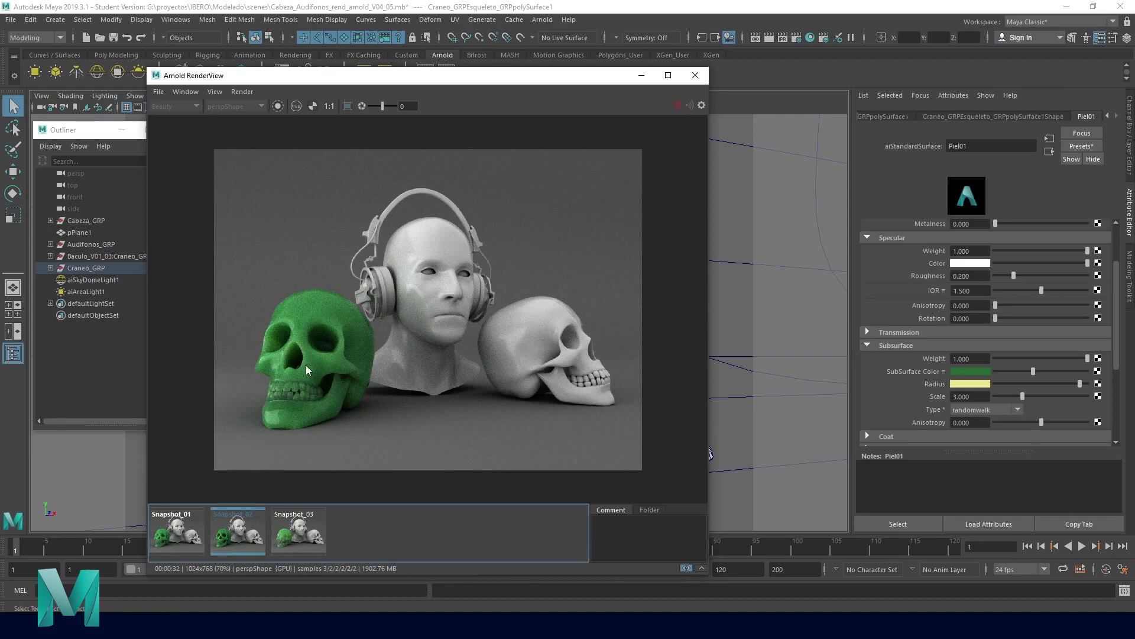
{"action": "left_click", "coordinate": [305, 537]}
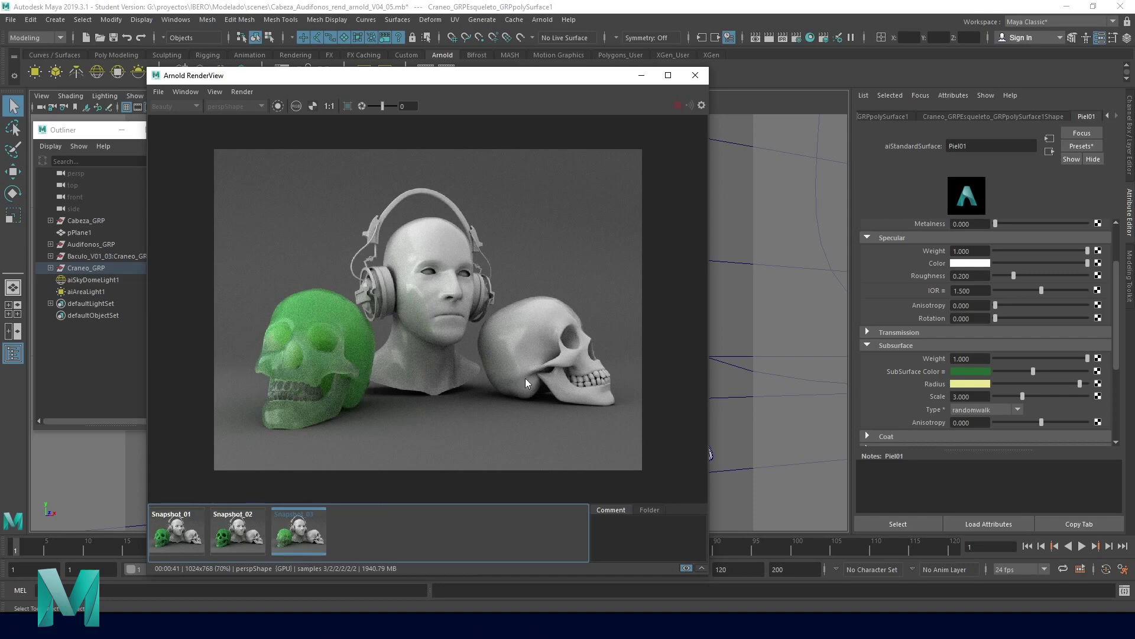
Set Piel01's subsurface scale to 1.500.
{"action": "left_click_drag", "start_coordinate": [1023, 397], "coordinate": [1018, 396]}
{"action": "double_click", "coordinate": [979, 397]}
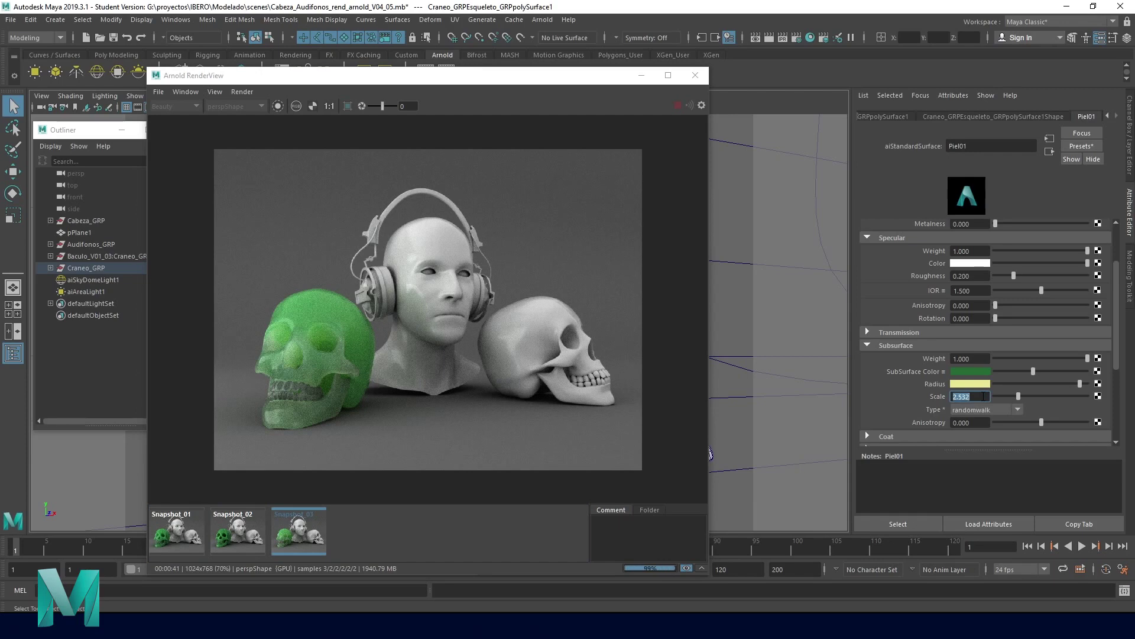
{"action": "type", "text": "1.5"}
{"action": "key", "text": "Return"}
Make the subsurface radius a paler, brighter yellow and save the render as Snapshot_04.
{"action": "left_click", "coordinate": [980, 384]}
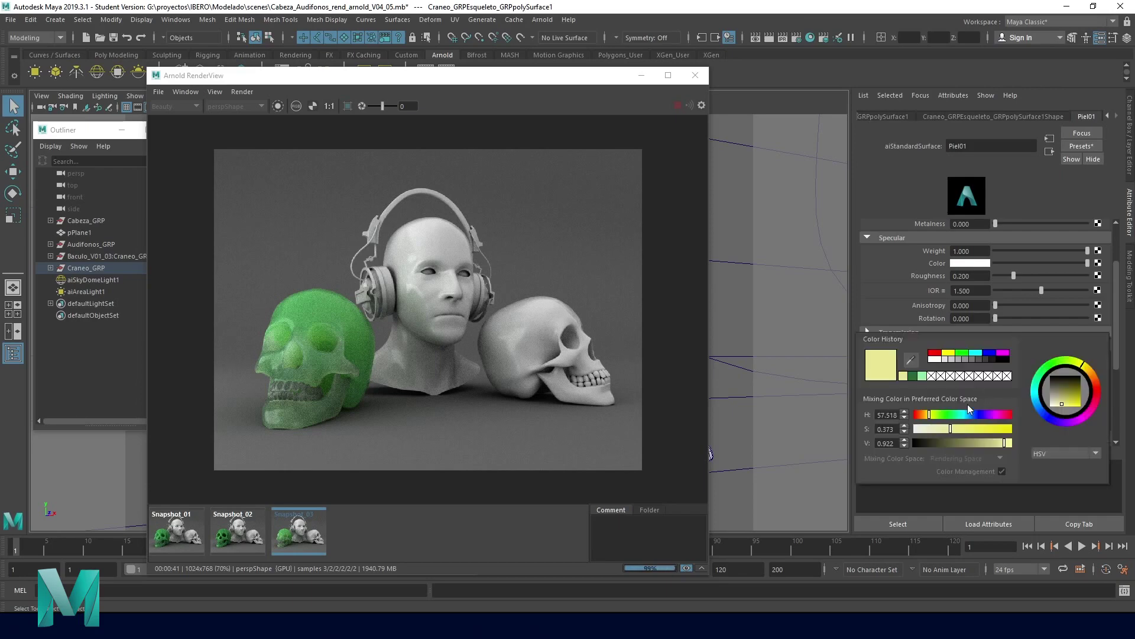
{"action": "left_click_drag", "start_coordinate": [948, 430], "coordinate": [942, 431]}
{"action": "left_click", "coordinate": [1004, 443]}
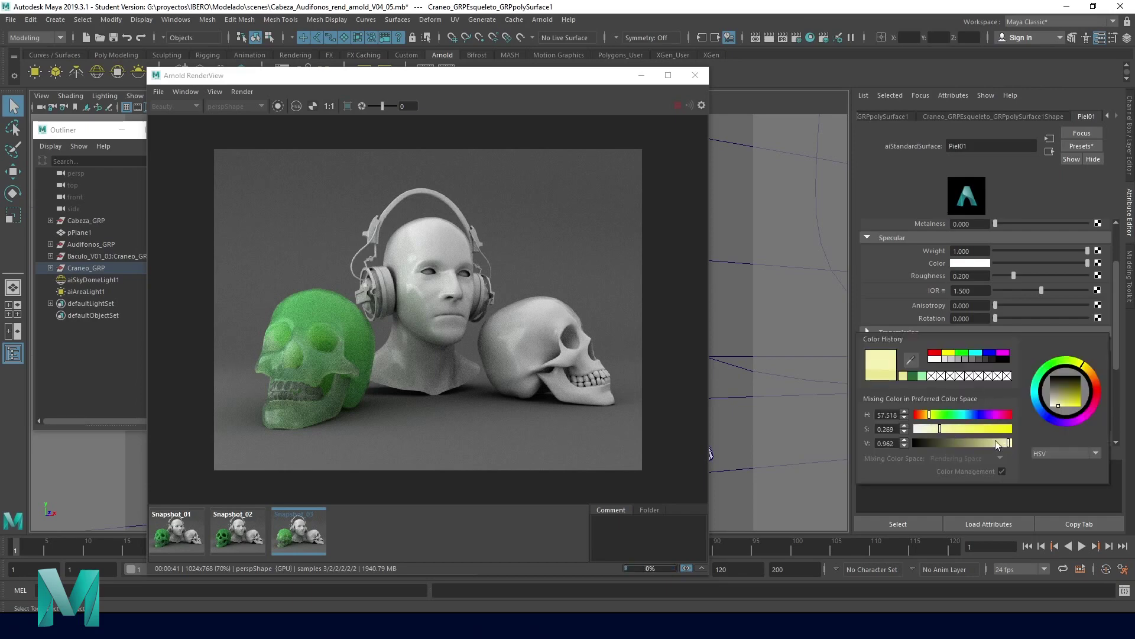
{"action": "left_click_drag", "start_coordinate": [939, 428], "coordinate": [934, 429]}
{"action": "left_click", "coordinate": [936, 428]}
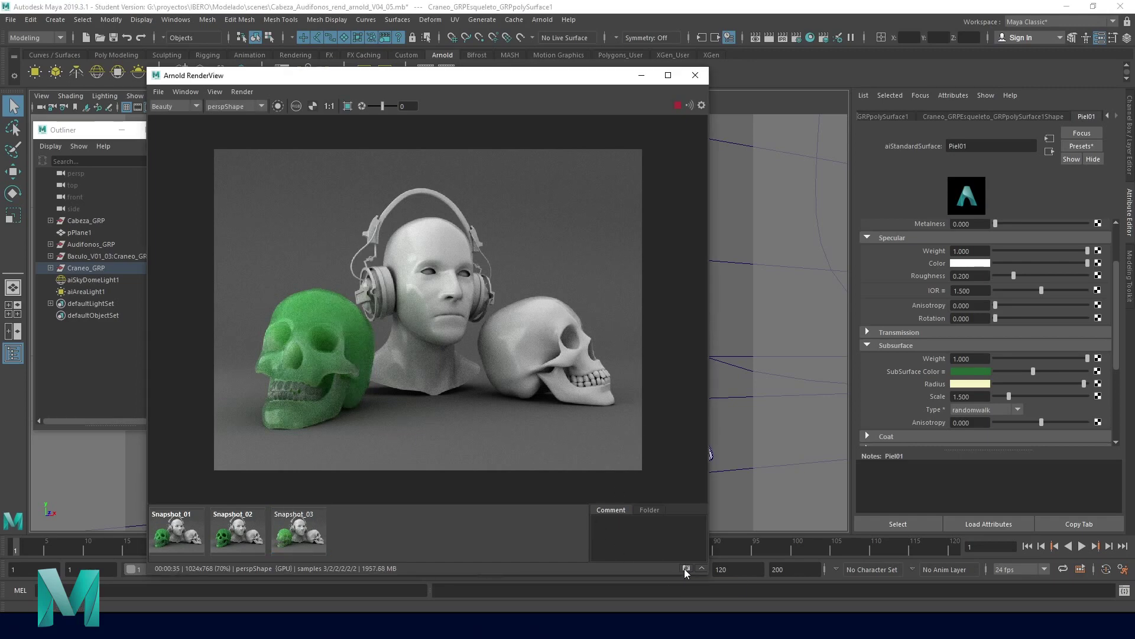
{"action": "left_click", "coordinate": [685, 569]}
{"action": "left_click", "coordinate": [312, 535]}
{"action": "left_click", "coordinate": [358, 541]}
{"action": "left_click", "coordinate": [298, 544]}
{"action": "left_click", "coordinate": [255, 545]}
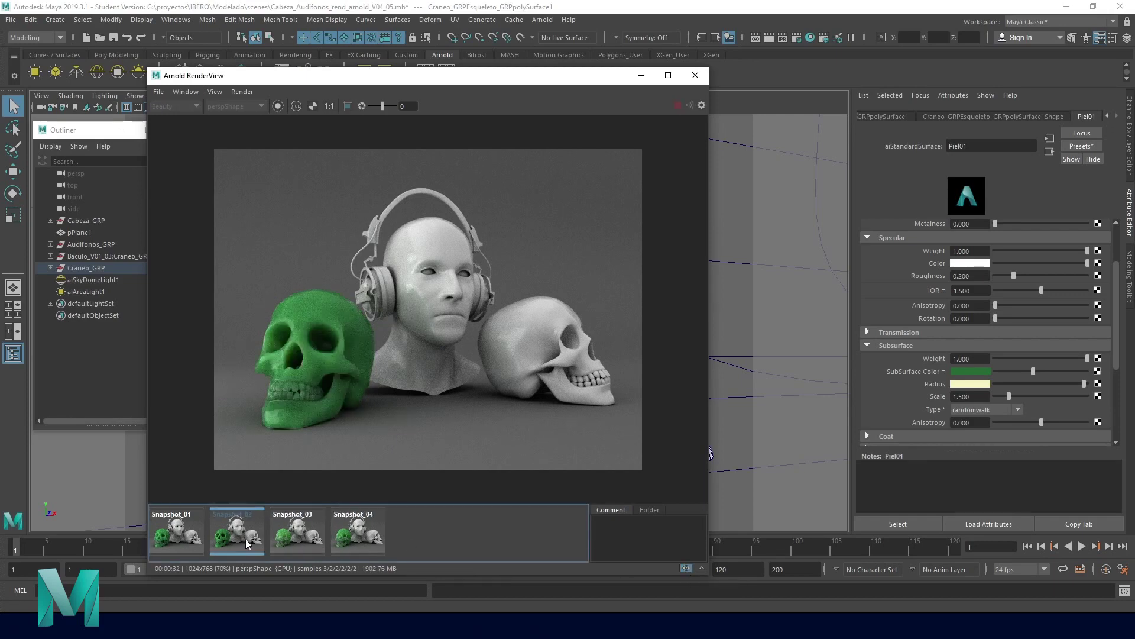
{"action": "left_click", "coordinate": [311, 538]}
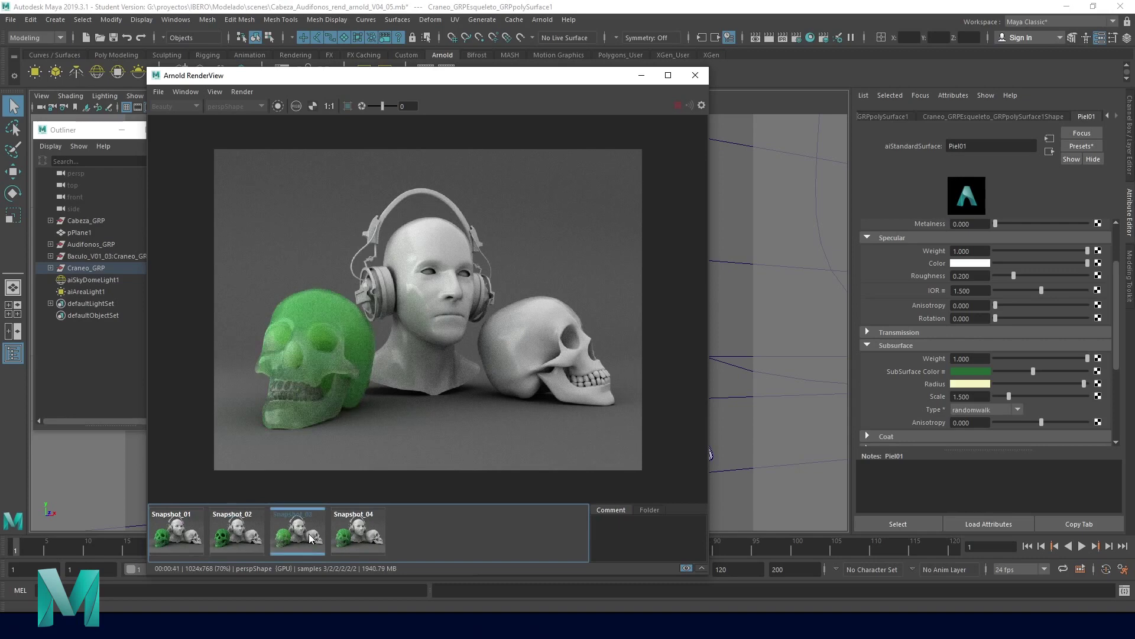
{"action": "left_click", "coordinate": [352, 538]}
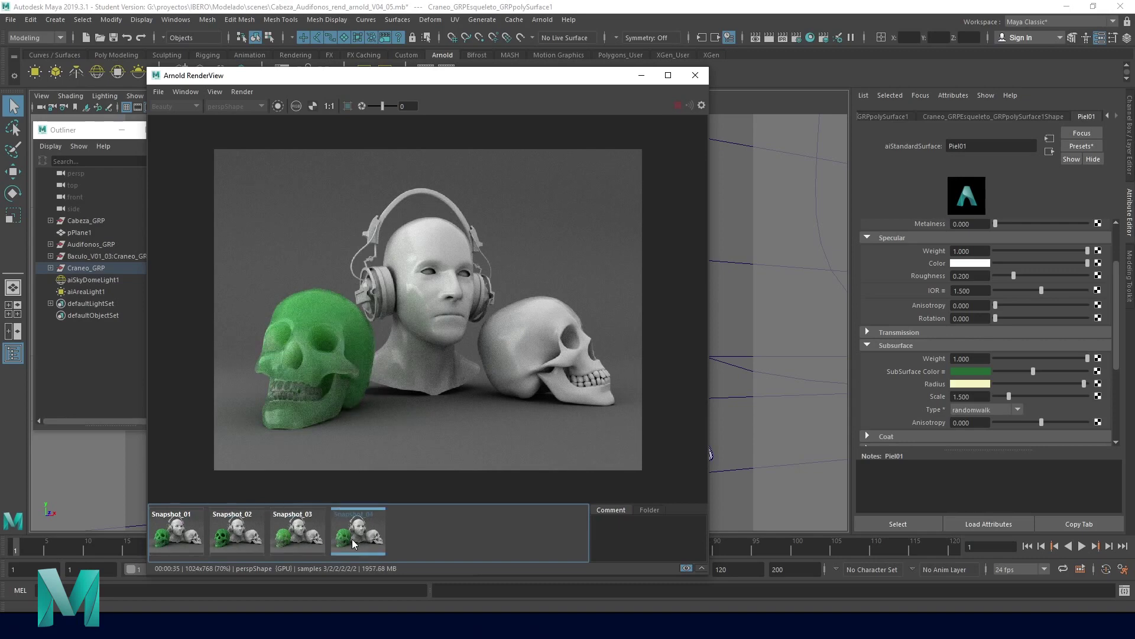
{"action": "left_click", "coordinate": [292, 535]}
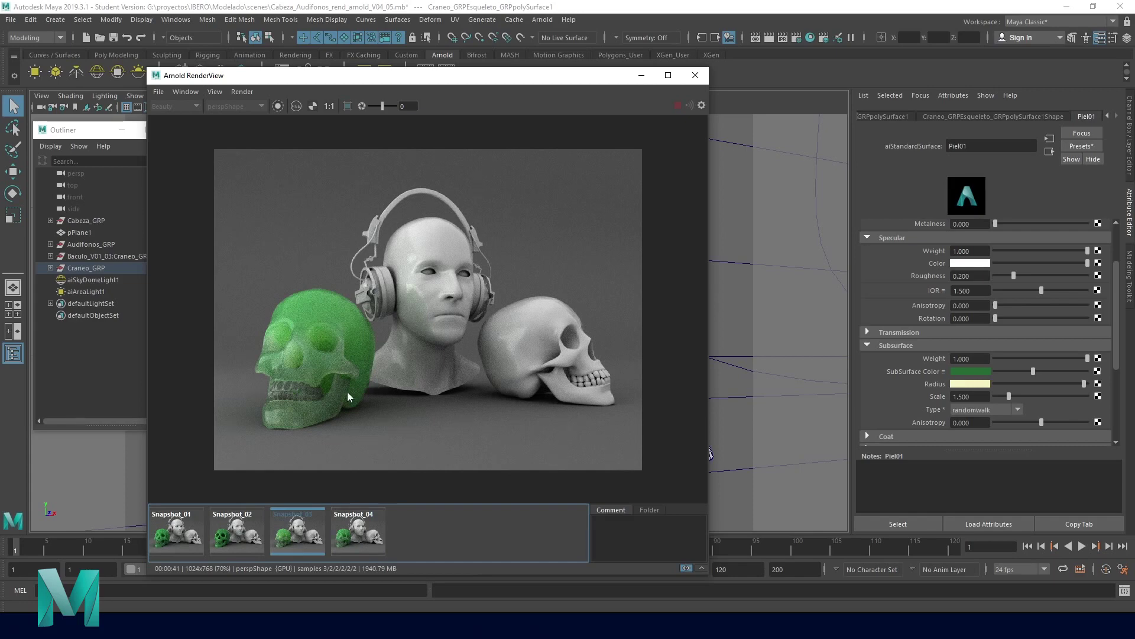
{"action": "left_click", "coordinate": [362, 535]}
{"action": "left_click", "coordinate": [304, 549]}
{"action": "left_click", "coordinate": [356, 533]}
{"action": "left_click", "coordinate": [317, 530]}
{"action": "left_click", "coordinate": [355, 531]}
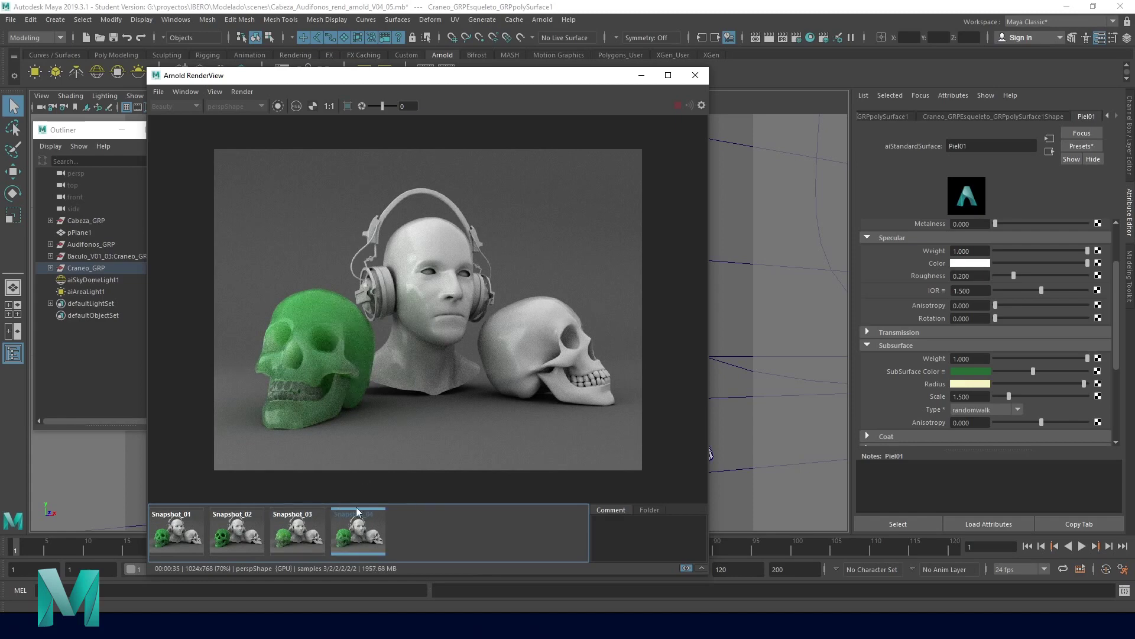
{"action": "left_click", "coordinate": [325, 537]}
{"action": "left_click", "coordinate": [358, 535]}
{"action": "left_click", "coordinate": [235, 539]}
{"action": "left_click", "coordinate": [350, 536]}
{"action": "left_click", "coordinate": [987, 386]}
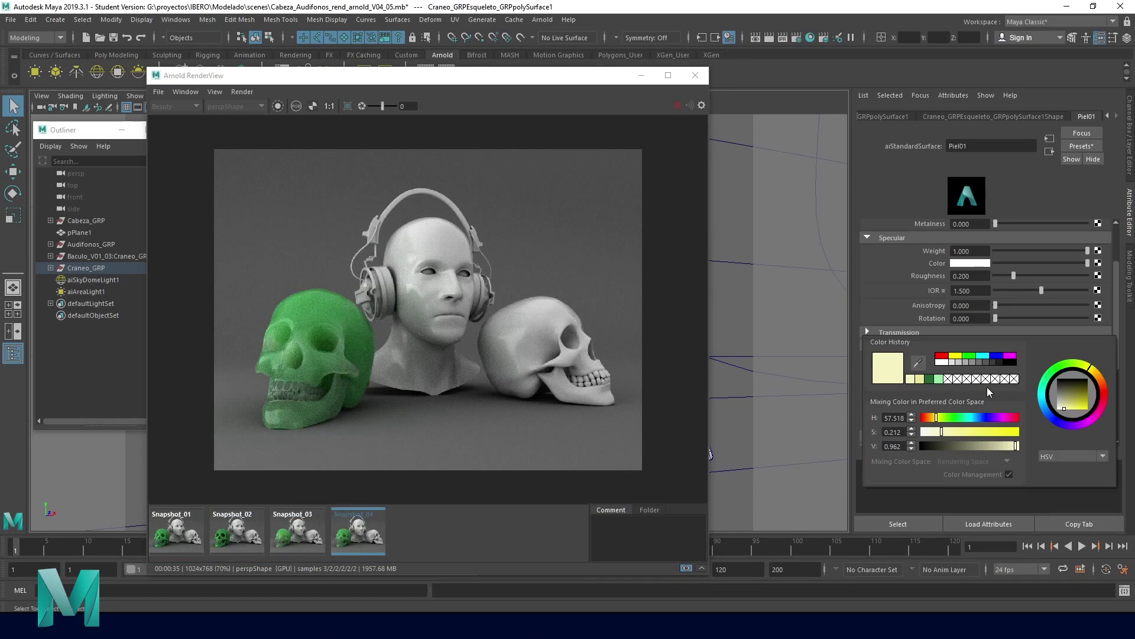
Raise the saturation of Piel01's yellow subsurface radius colour.
{"action": "left_click", "coordinate": [947, 431]}
{"action": "left_click_drag", "start_coordinate": [948, 431], "coordinate": [952, 431]}
{"action": "left_click_drag", "start_coordinate": [1075, 407], "coordinate": [1073, 409]}
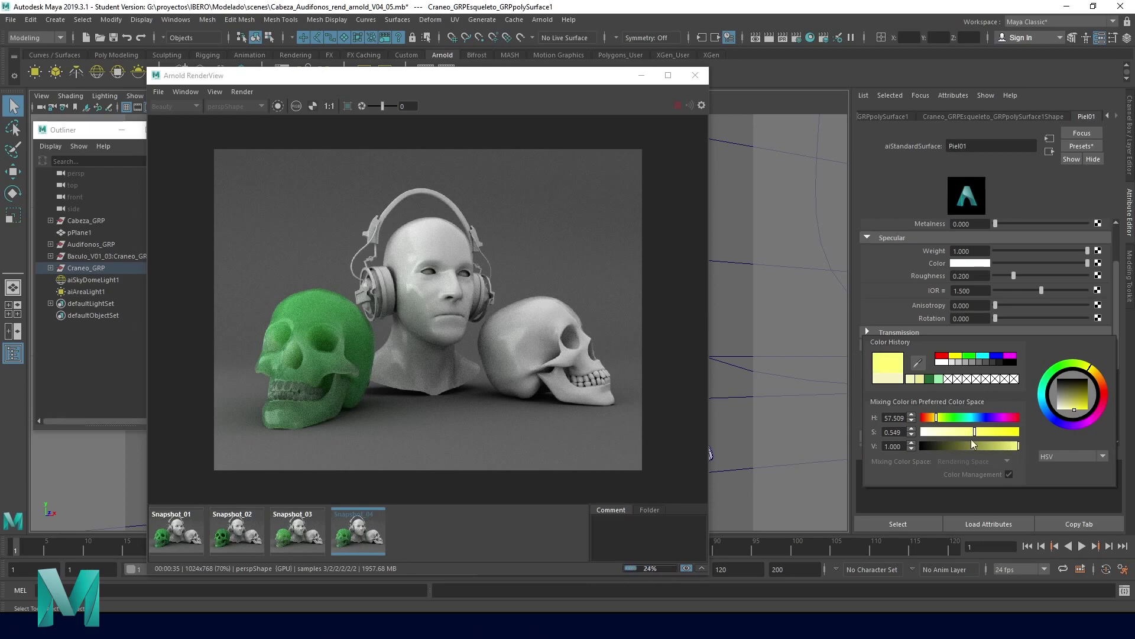
{"action": "left_click_drag", "start_coordinate": [975, 431], "coordinate": [970, 431]}
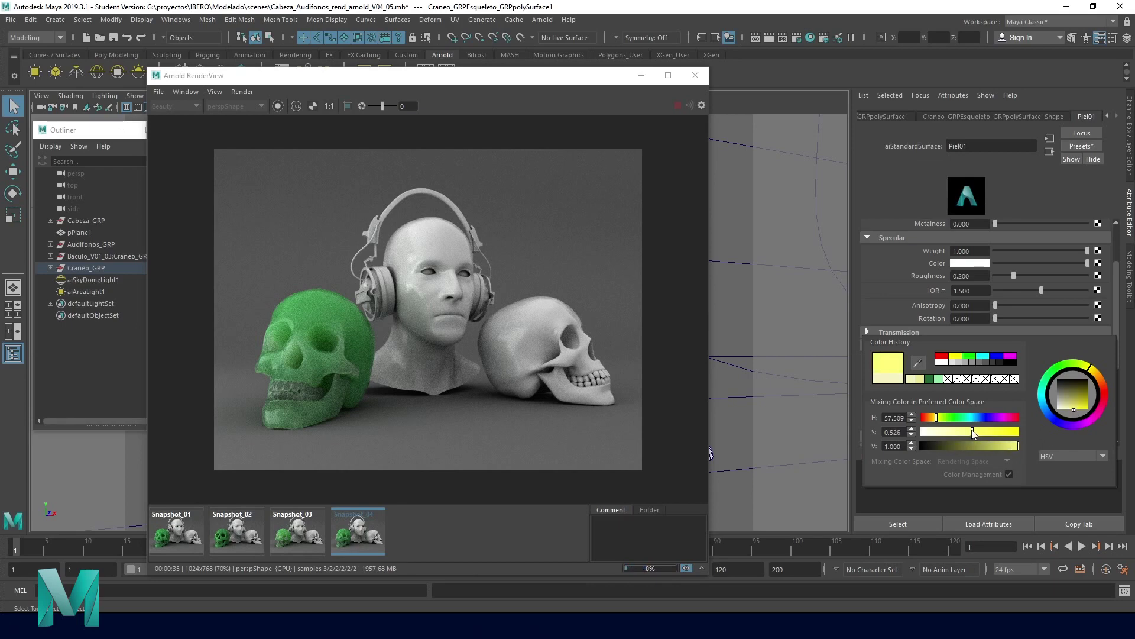
{"action": "left_click", "coordinate": [878, 305]}
Set the subsurface scale to 2.000 and save the render as Snapshot_05.
{"action": "left_click", "coordinate": [985, 396]}
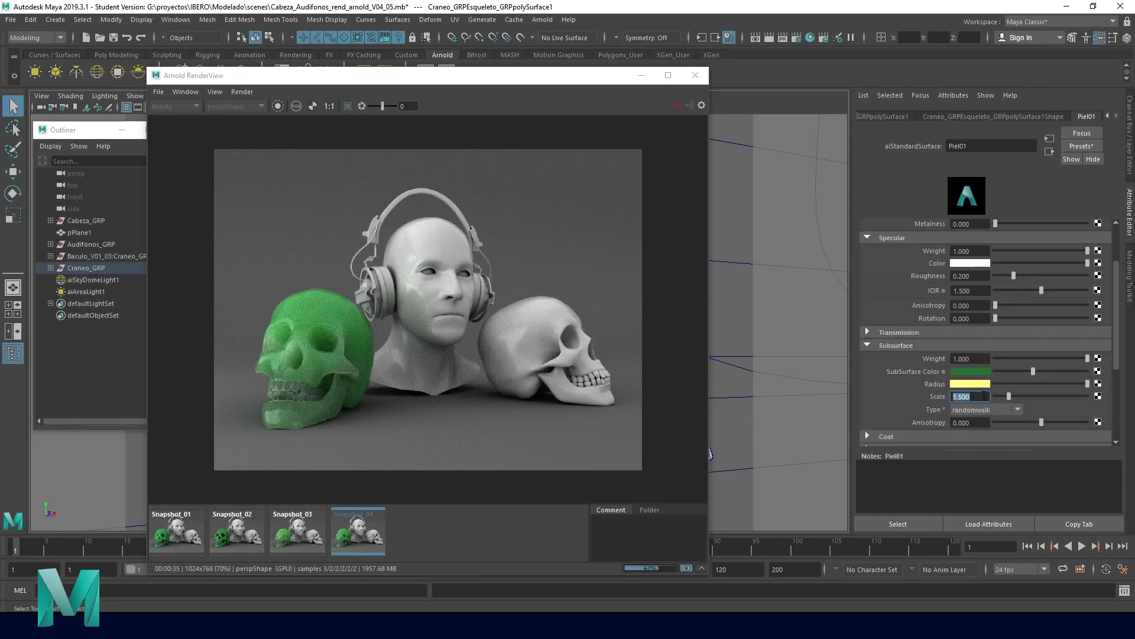
{"action": "type", "text": "2"}
{"action": "key", "text": "Return"}
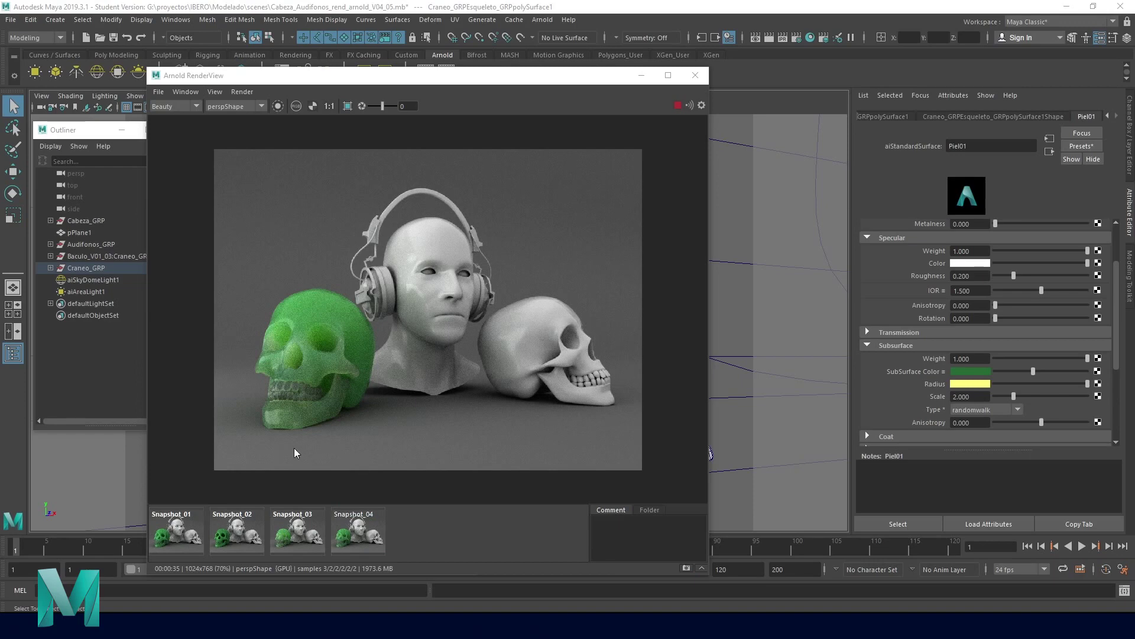
{"action": "left_click", "coordinate": [686, 568]}
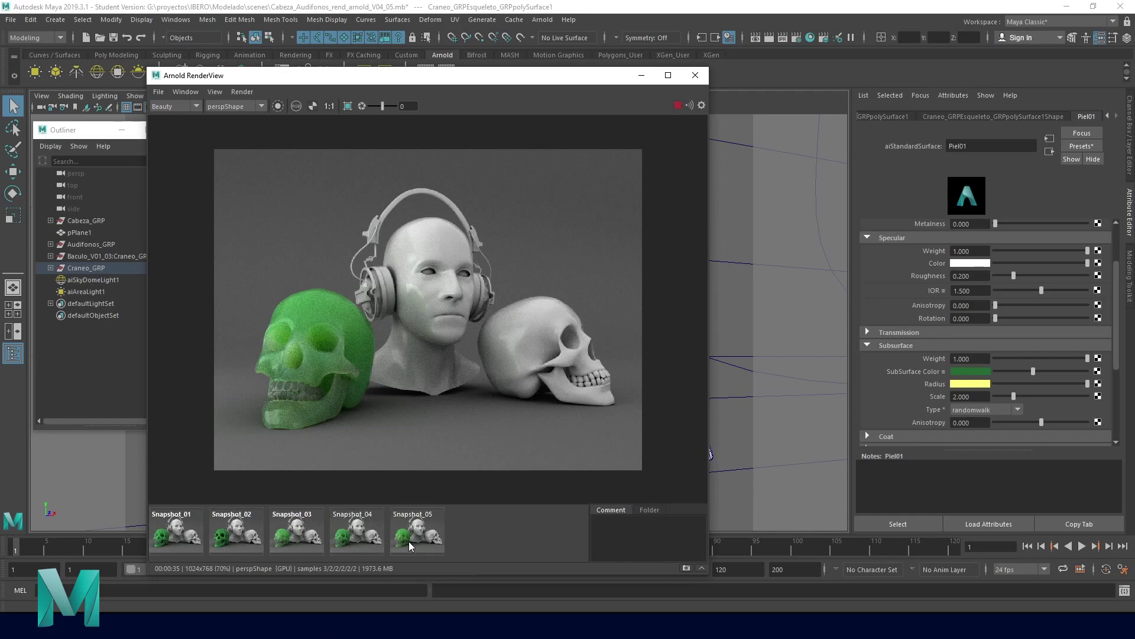
Compare Snapshot_05 against Snapshot_04 and Snapshot_03, then close and reopen the render view.
{"action": "left_click", "coordinate": [409, 541]}
{"action": "left_click", "coordinate": [370, 538]}
{"action": "left_click", "coordinate": [416, 545]}
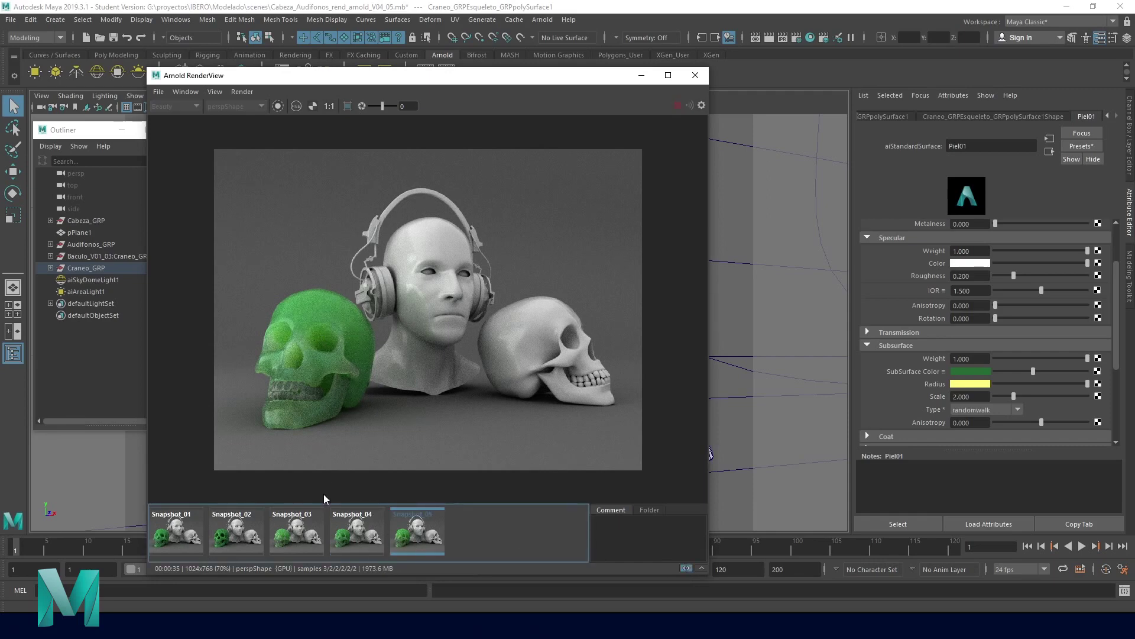
{"action": "left_click", "coordinate": [365, 536]}
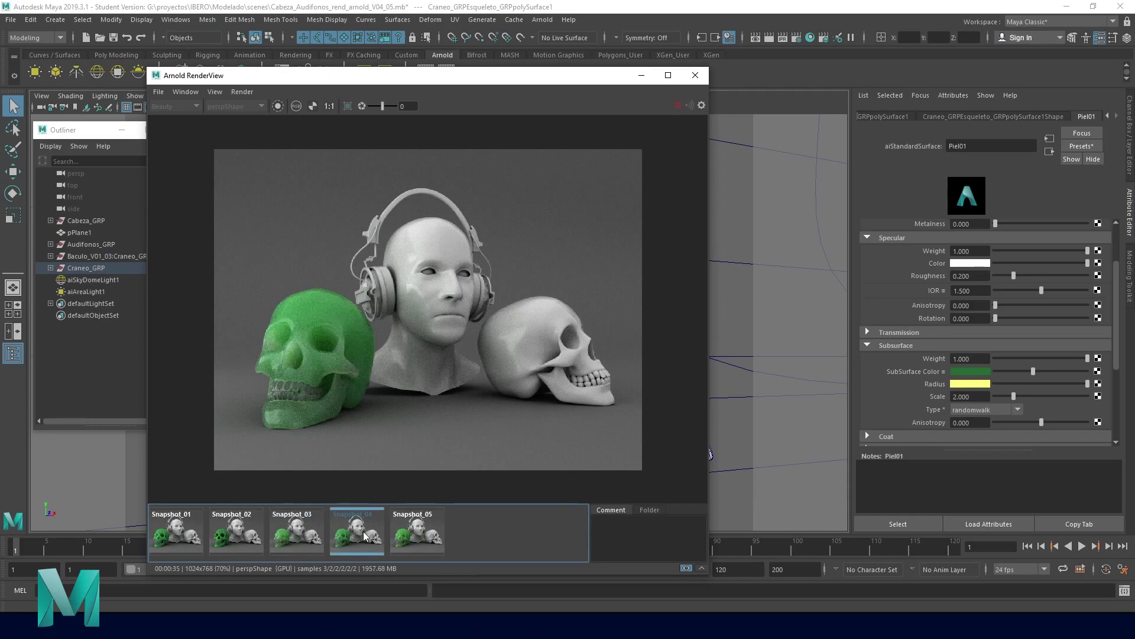
{"action": "left_click", "coordinate": [284, 529]}
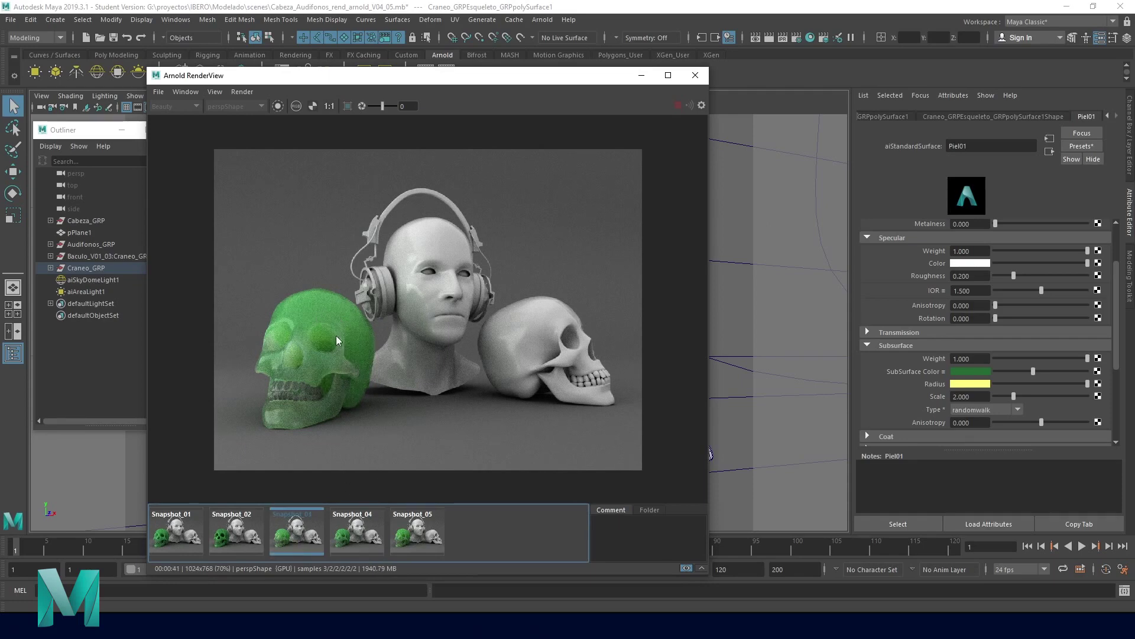
{"action": "left_click", "coordinate": [427, 531]}
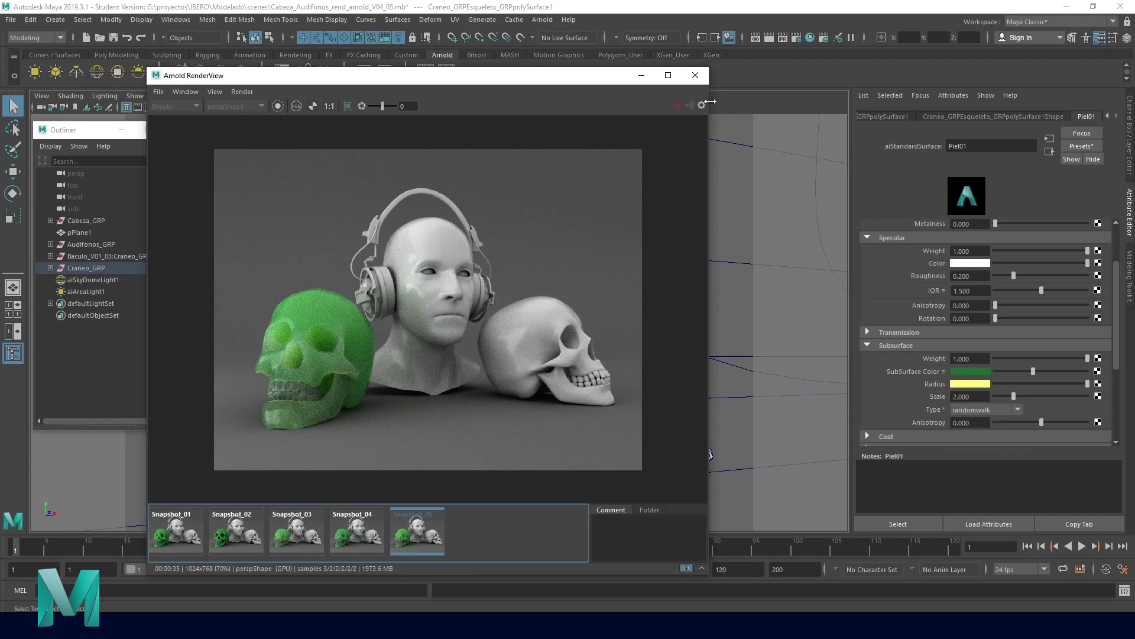
{"action": "left_click", "coordinate": [695, 75]}
{"action": "left_click", "coordinate": [423, 71]}
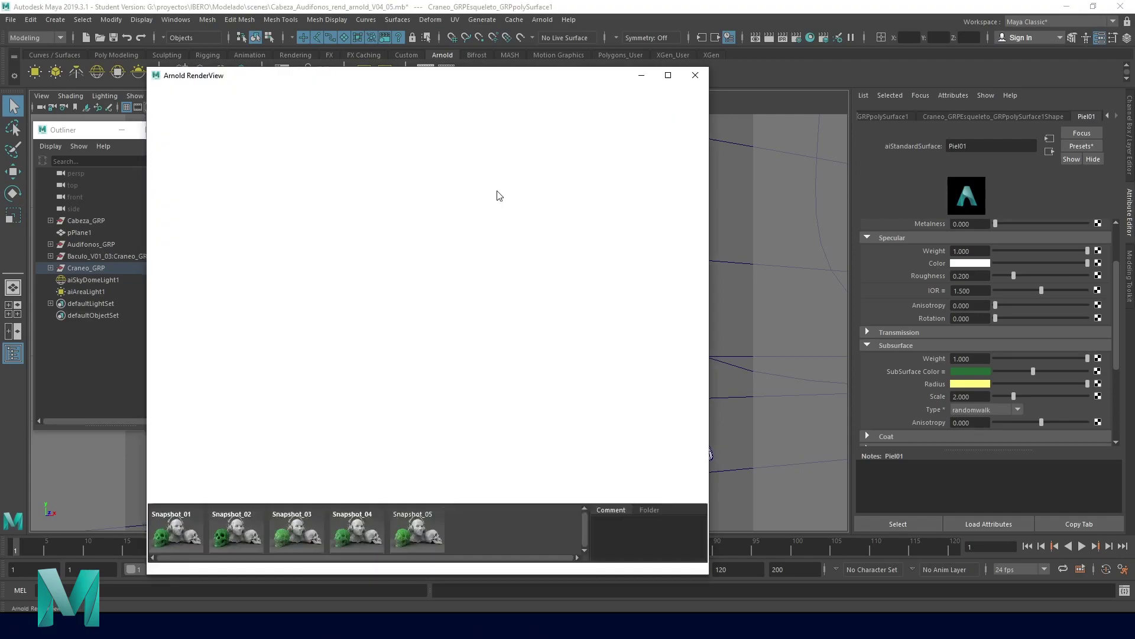
Start IPR, try diffusion subsurface, revert Piel01 to randomwalk, and close the render view.
{"action": "left_click", "coordinate": [679, 106]}
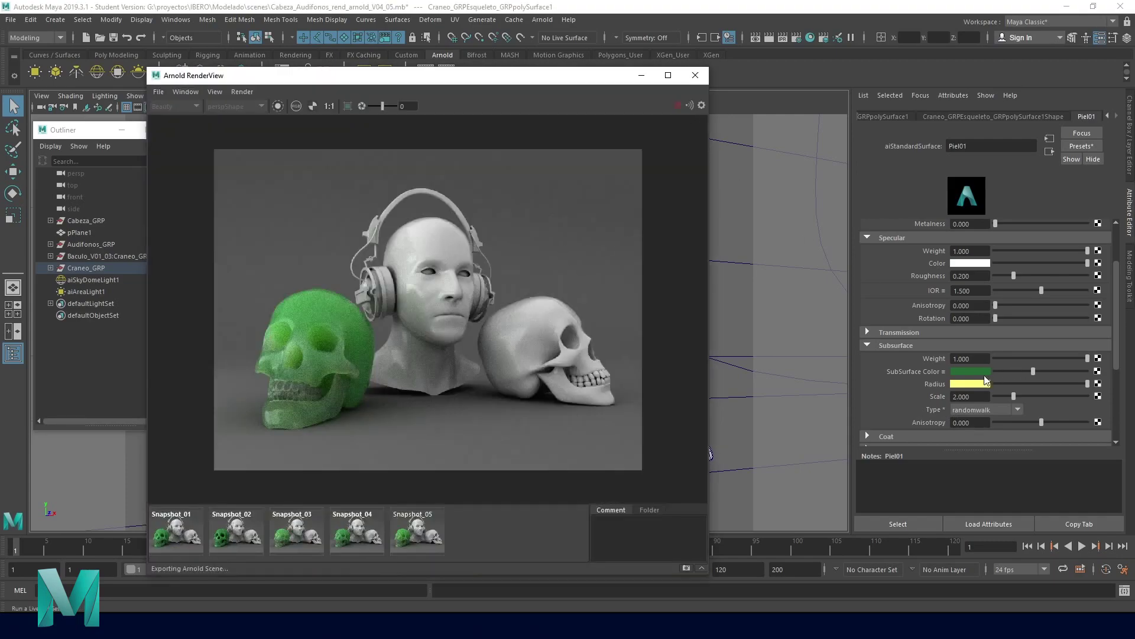
{"action": "left_click", "coordinate": [1016, 412]}
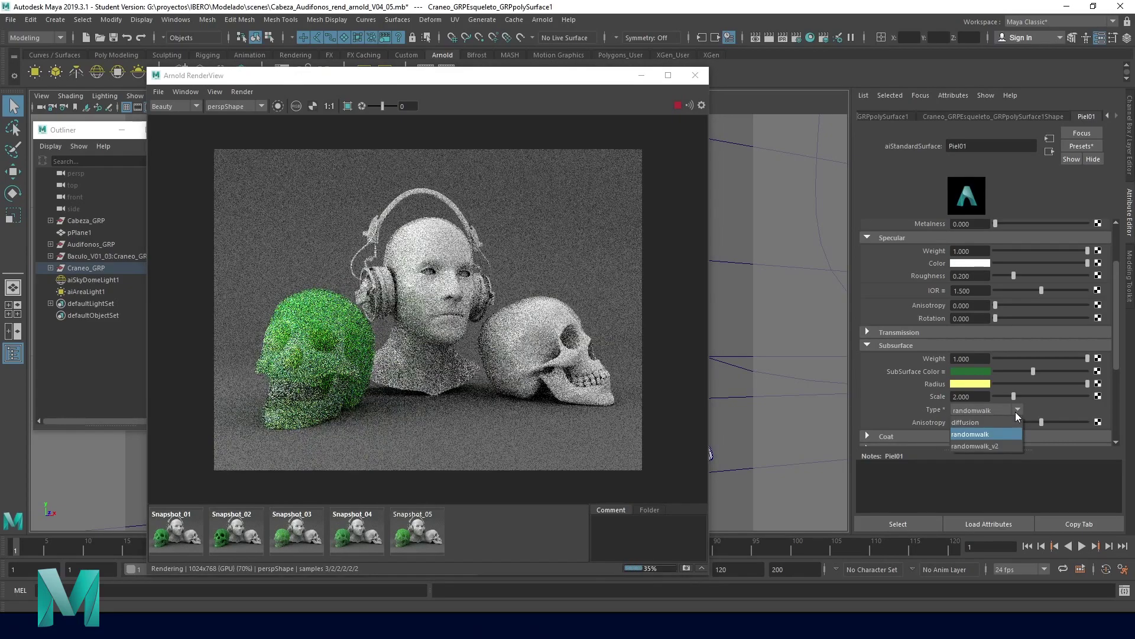
{"action": "left_click", "coordinate": [994, 421]}
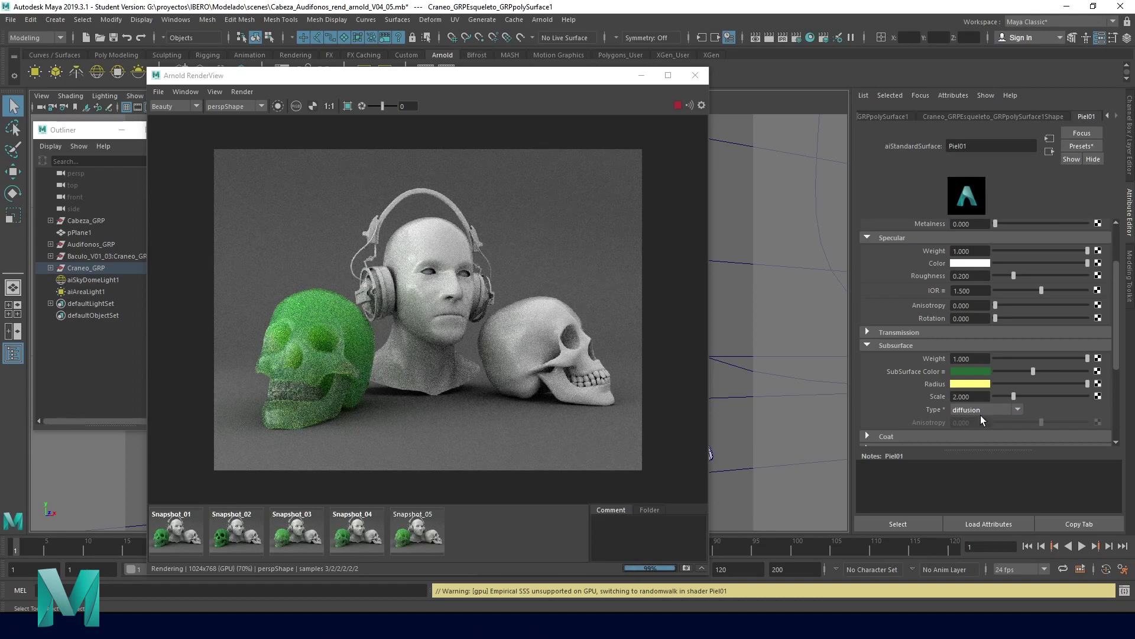
{"action": "left_click", "coordinate": [1017, 409]}
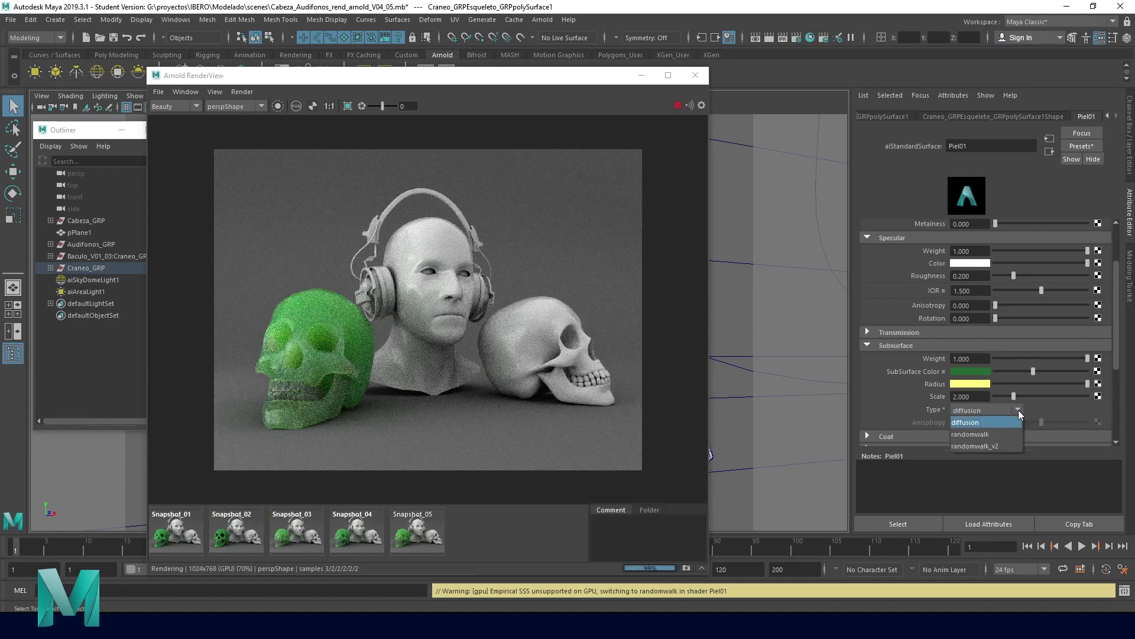
{"action": "left_click", "coordinate": [1002, 435]}
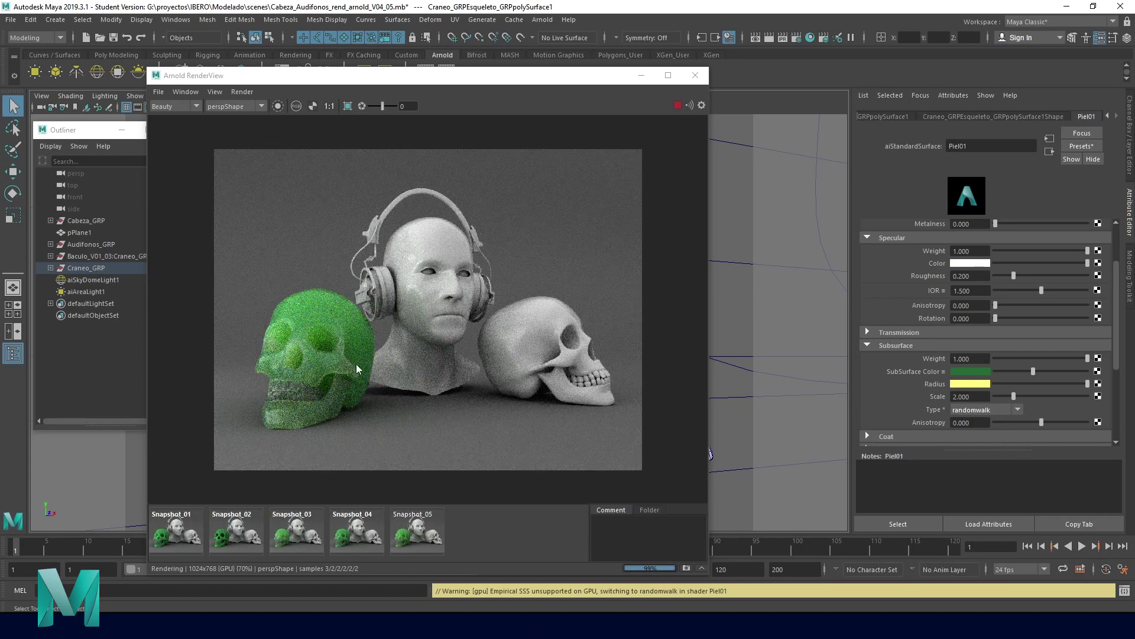
{"action": "left_click", "coordinate": [696, 77]}
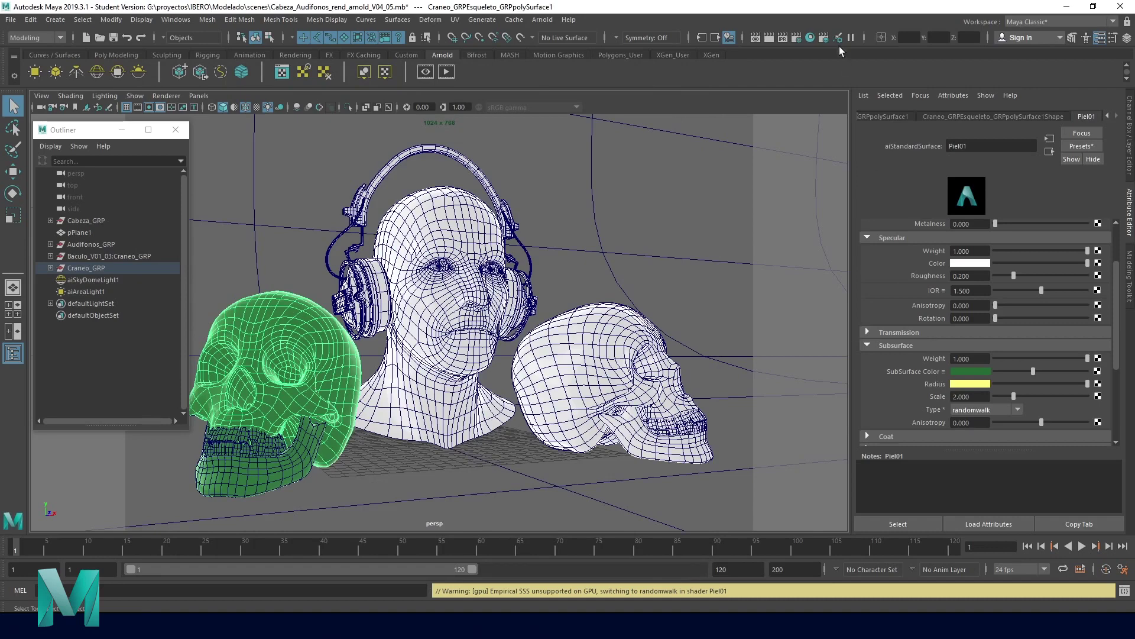
Switch Arnold's render device to CPU and disable adaptive sampling in Render Settings.
{"action": "left_click", "coordinate": [793, 37]}
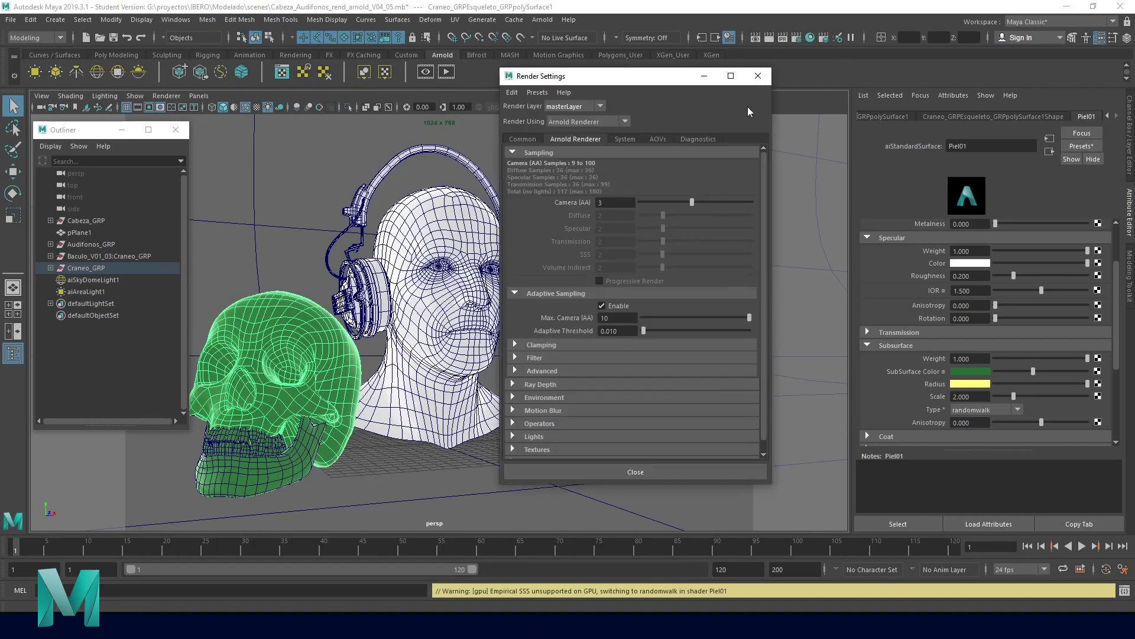
{"action": "left_click", "coordinate": [625, 140]}
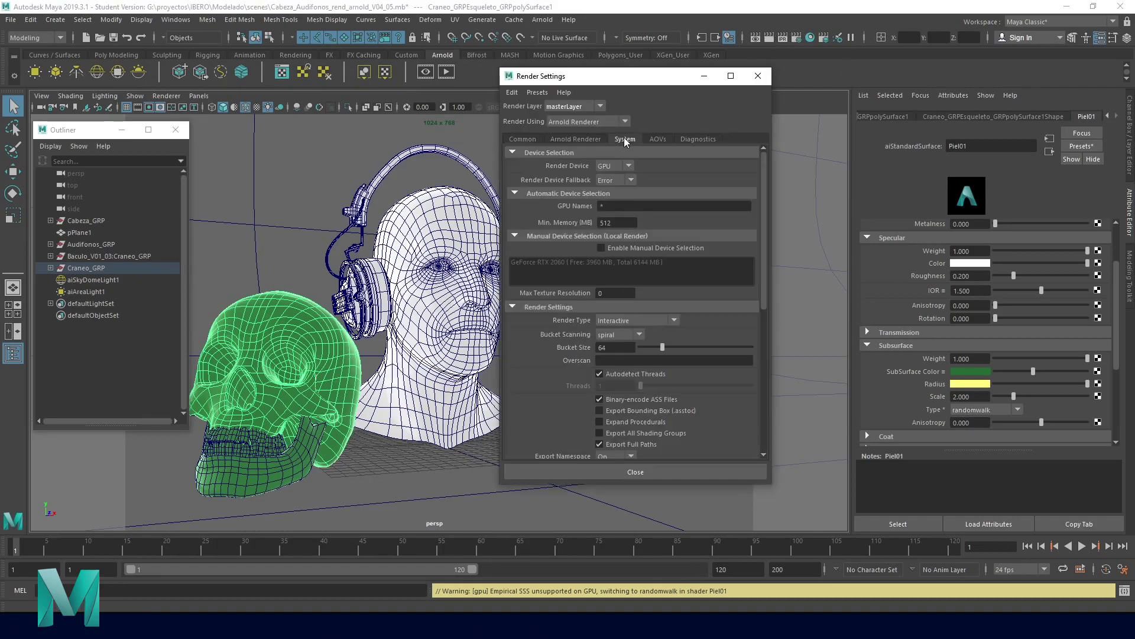
{"action": "left_click", "coordinate": [628, 166]}
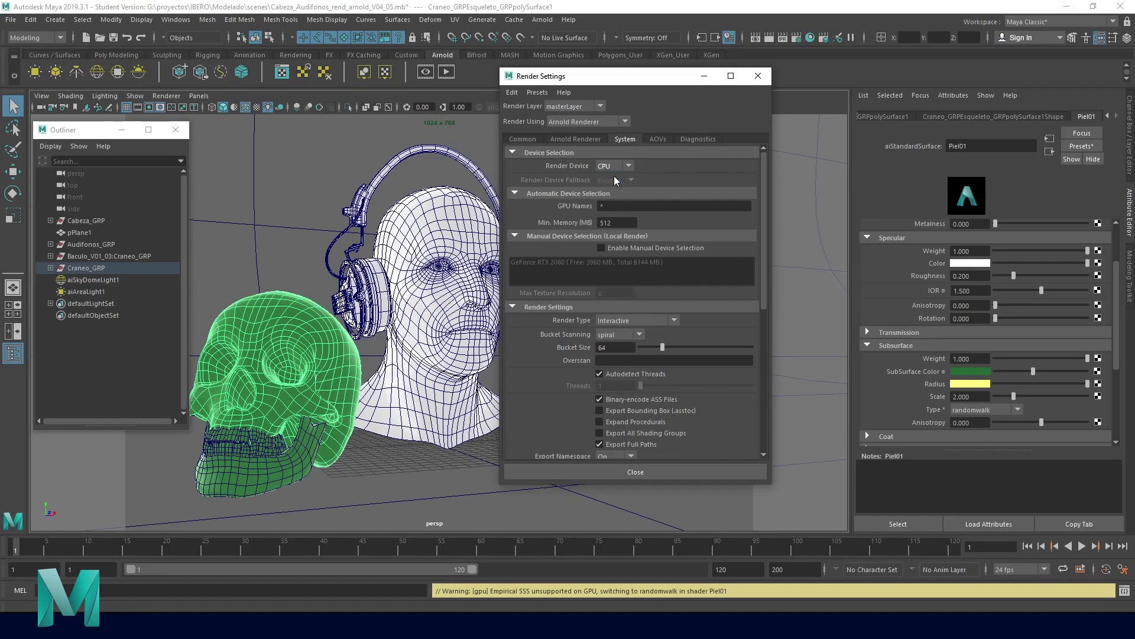
{"action": "left_click", "coordinate": [580, 138]}
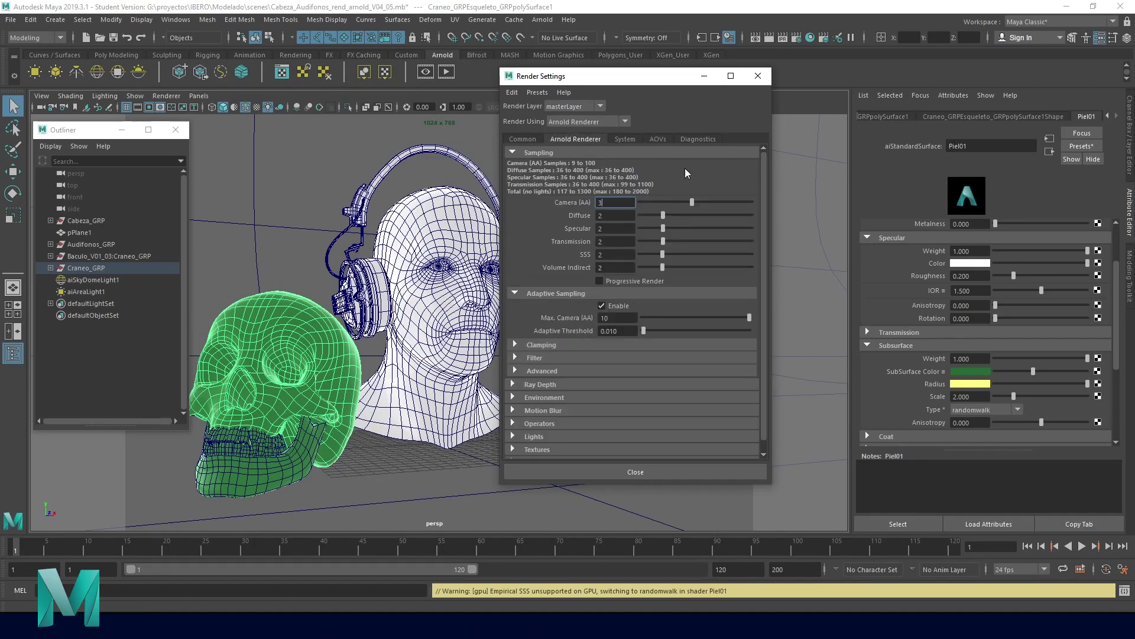
{"action": "left_click", "coordinate": [602, 306]}
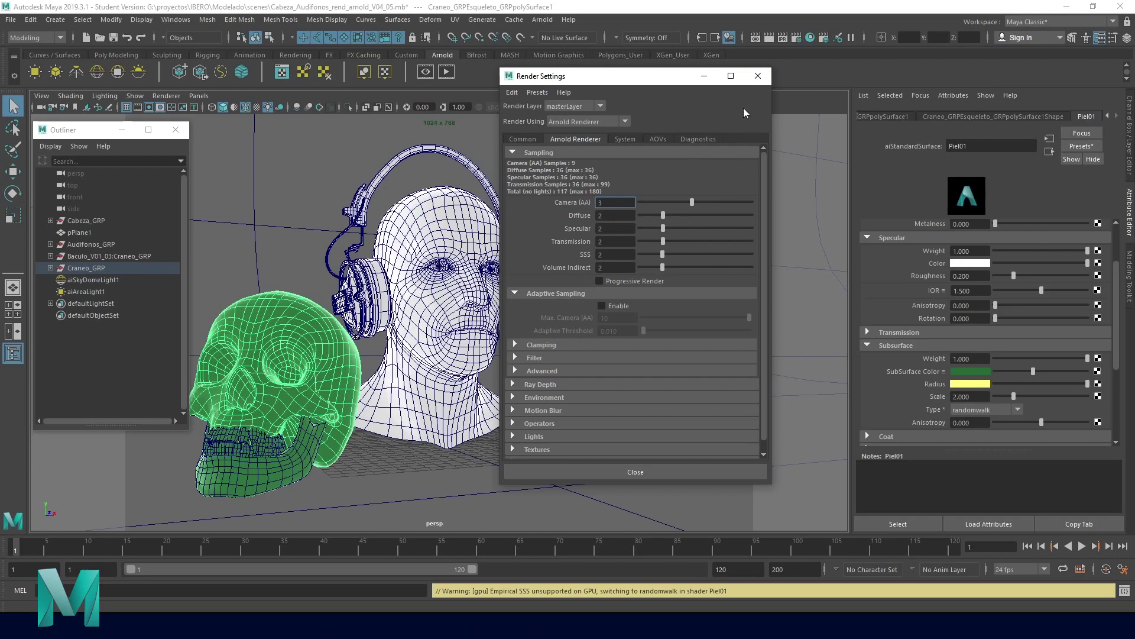
{"action": "left_click", "coordinate": [758, 77]}
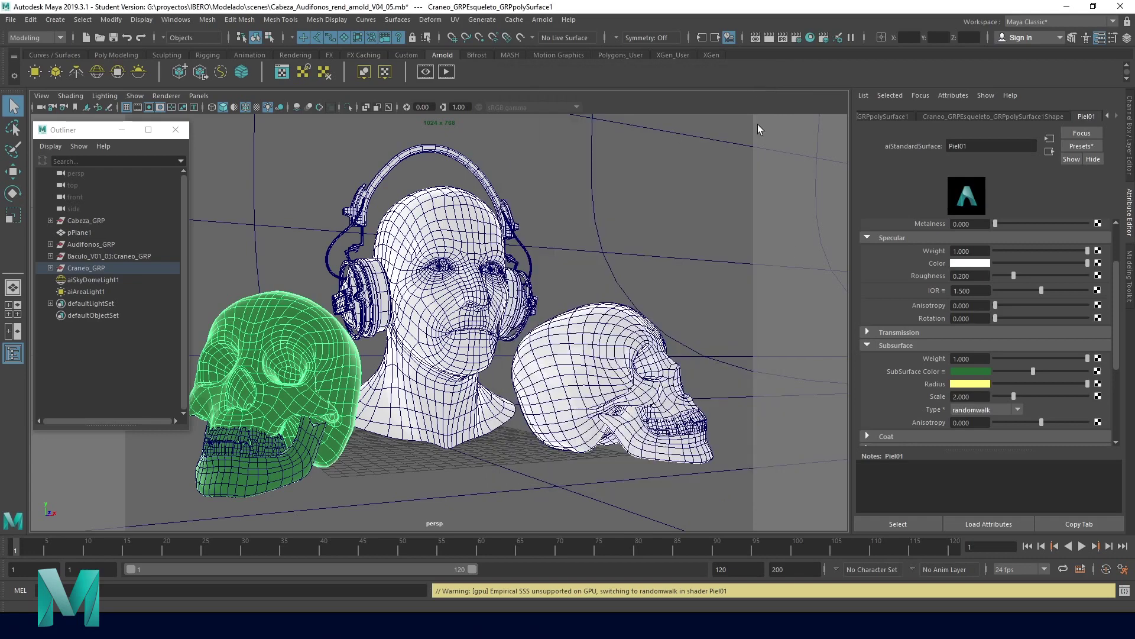
Set Piel01's subsurface type to randomwalk_v2 and save the scene as the next version.
{"action": "left_click", "coordinate": [1019, 407]}
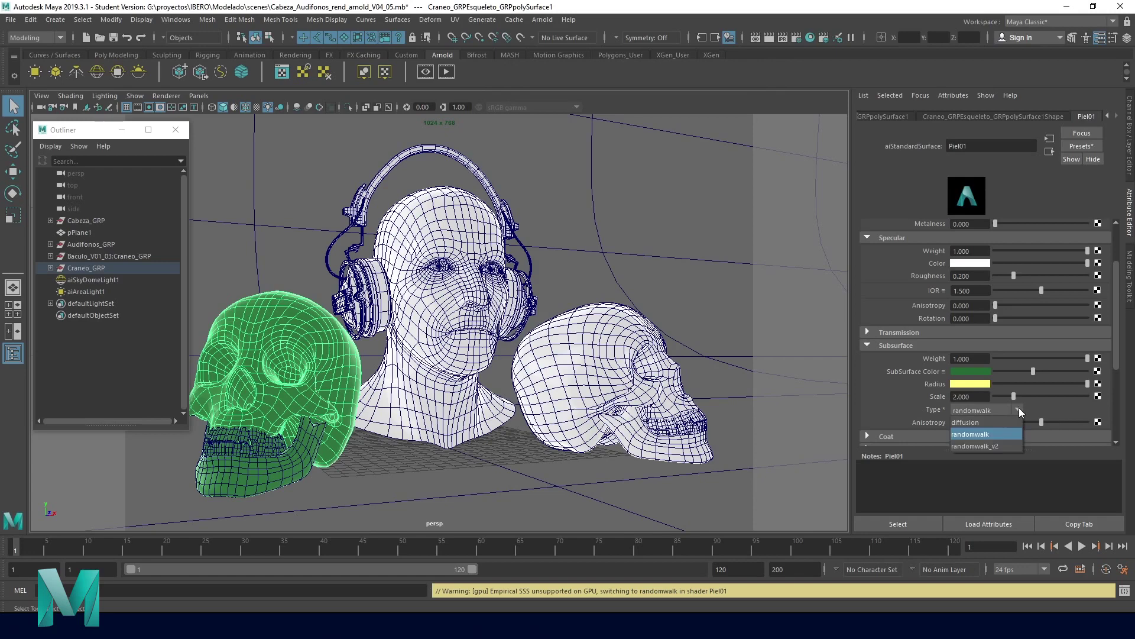
{"action": "left_click", "coordinate": [1009, 445]}
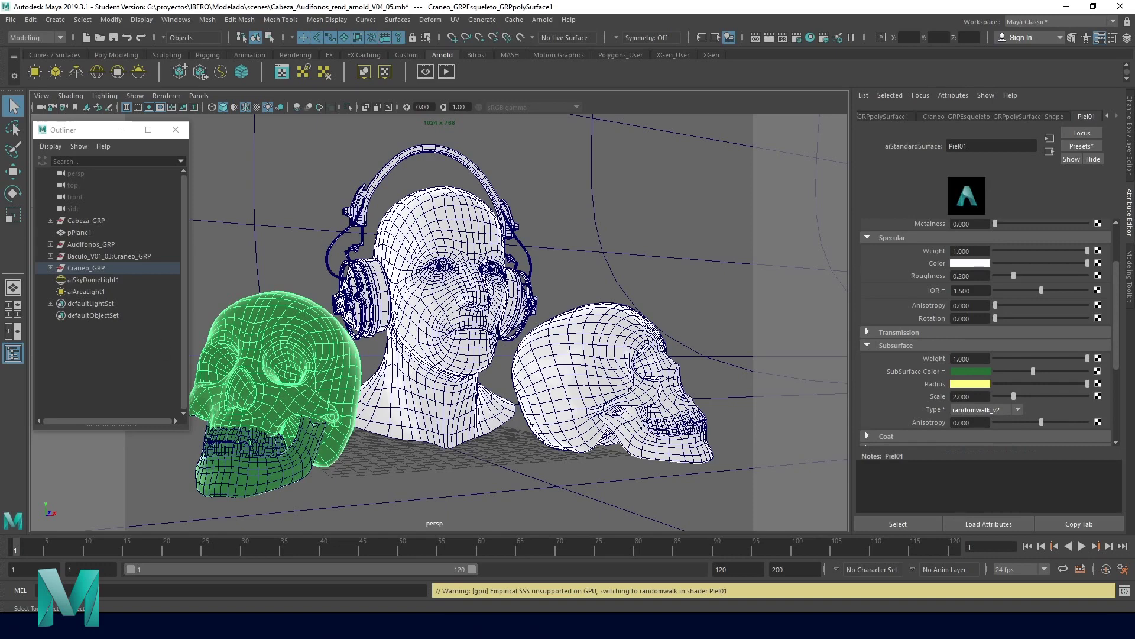
{"action": "left_click", "coordinate": [428, 68]}
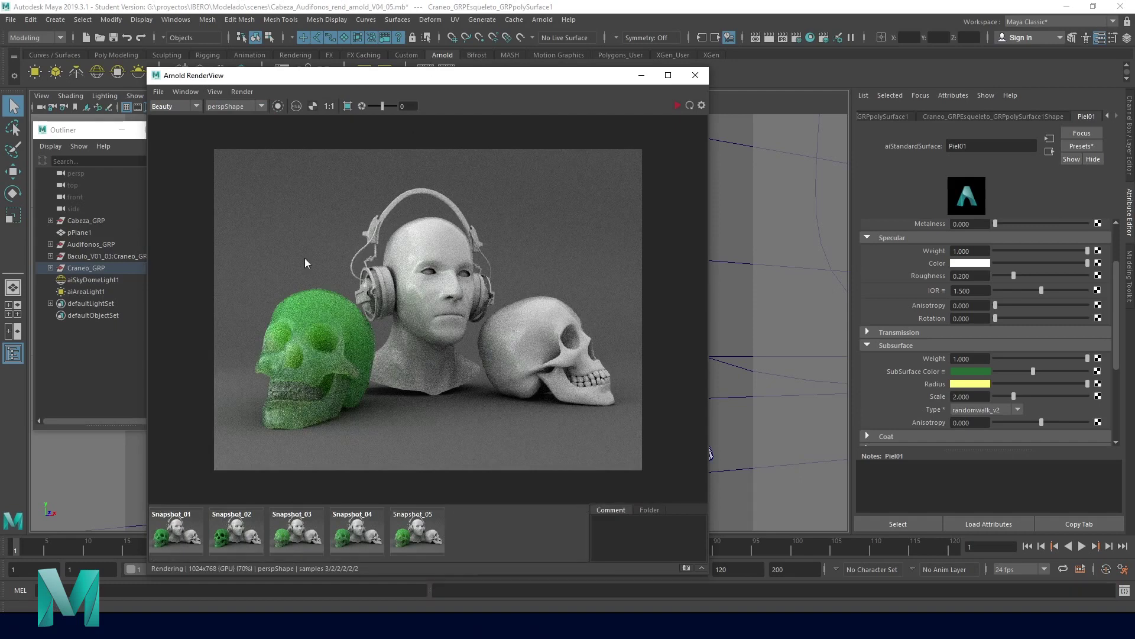
{"action": "key", "text": "ctrl+alt+s"}
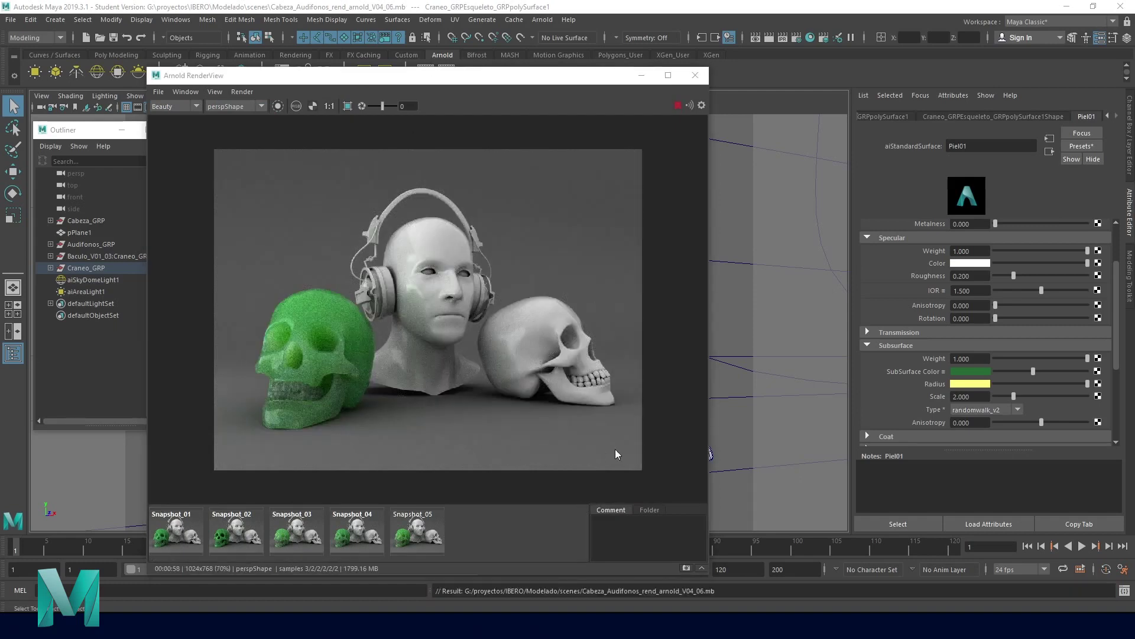
Store the CPU render as Snapshot_06 and move the render window aside.
{"action": "left_click", "coordinate": [686, 568]}
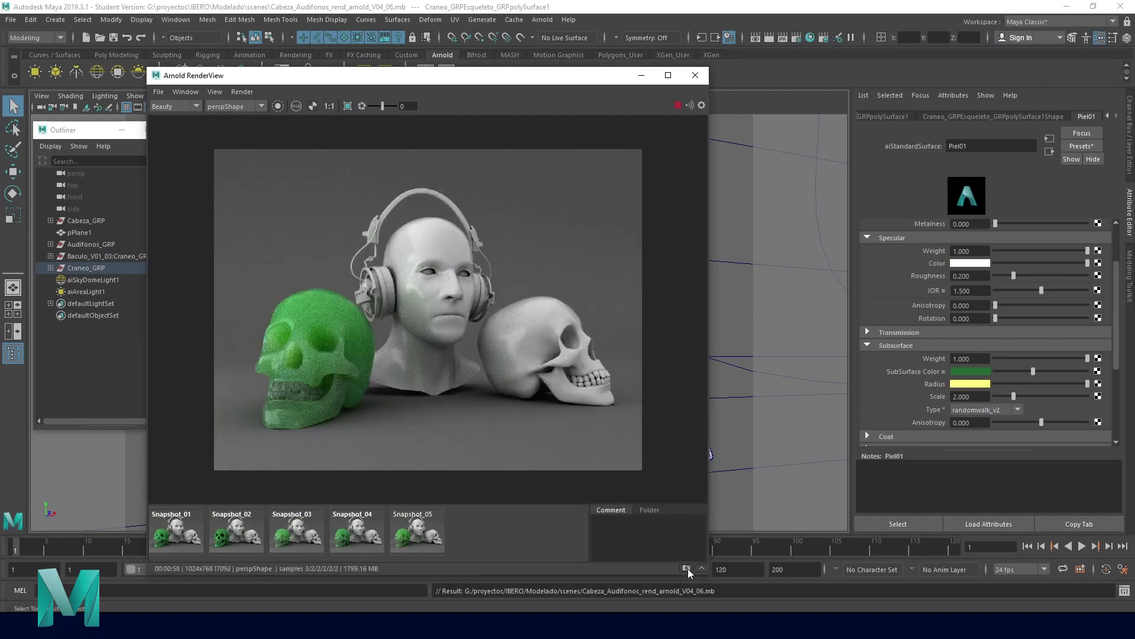
{"action": "left_click", "coordinate": [500, 542]}
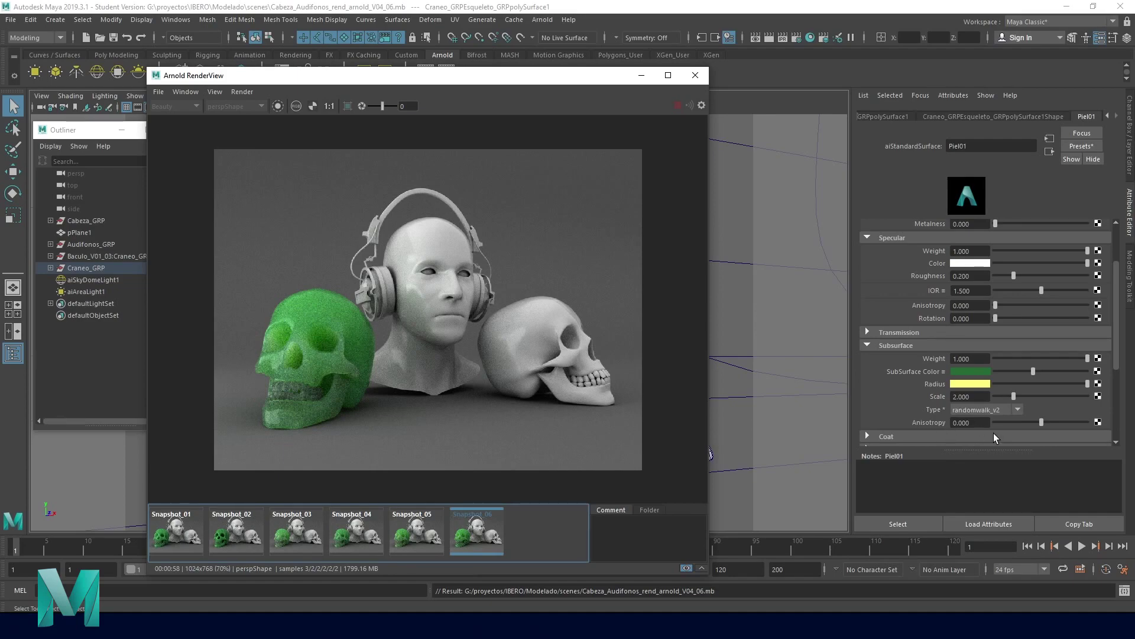
{"action": "left_click_drag", "start_coordinate": [298, 78], "coordinate": [477, 103]}
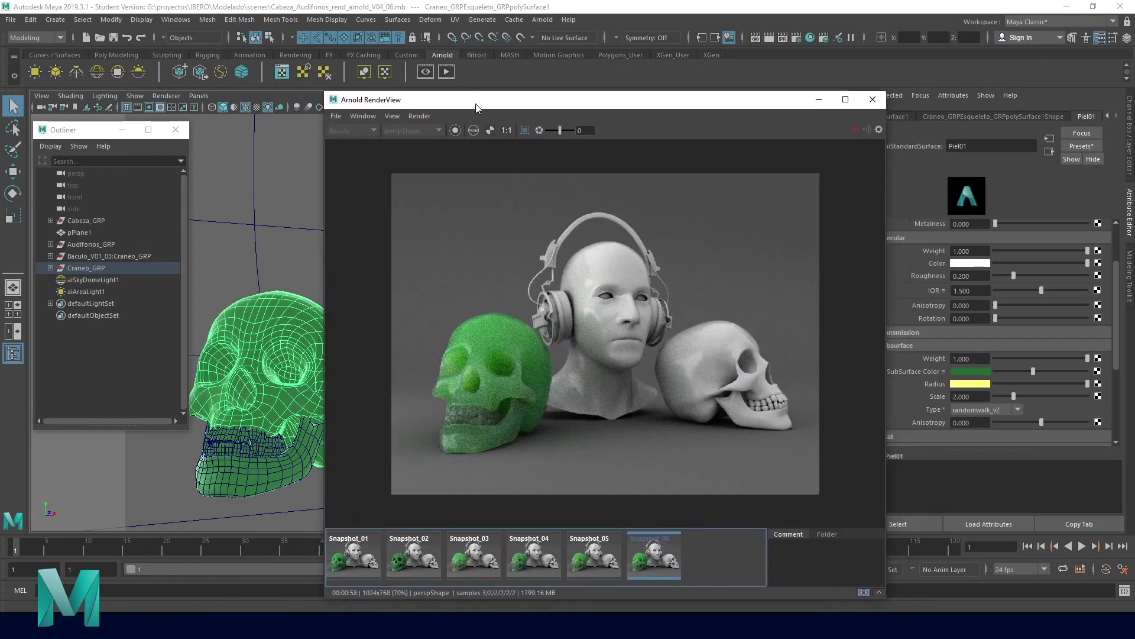
{"action": "left_click_drag", "start_coordinate": [410, 102], "coordinate": [459, 112]}
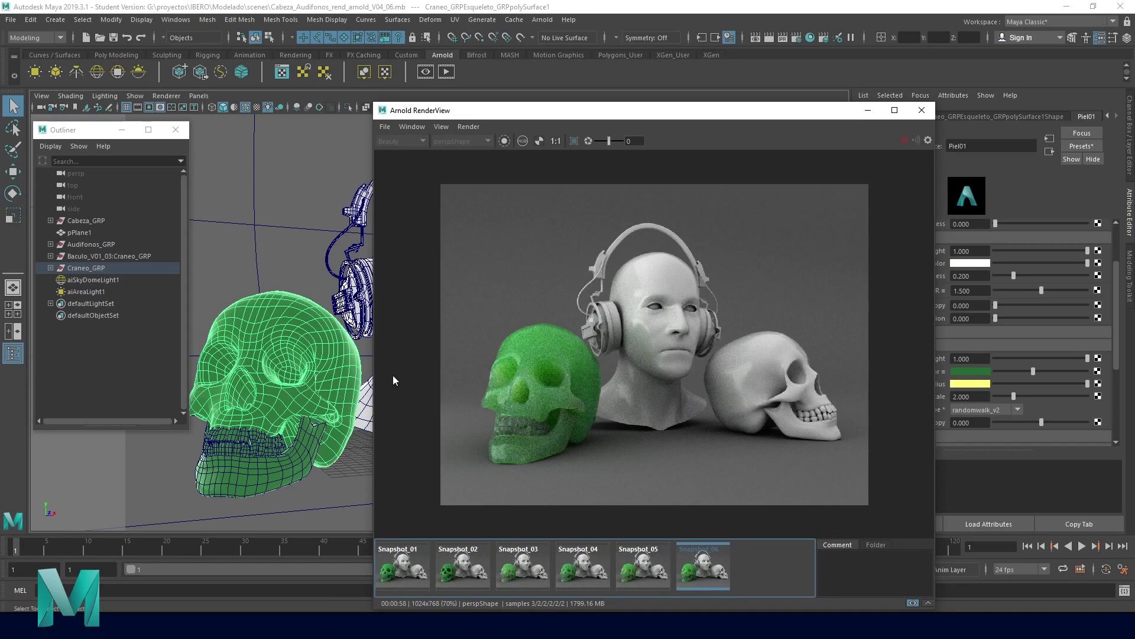
{"action": "scroll", "coordinate": [649, 396], "scroll_direction": "up", "scroll_amount": 5}
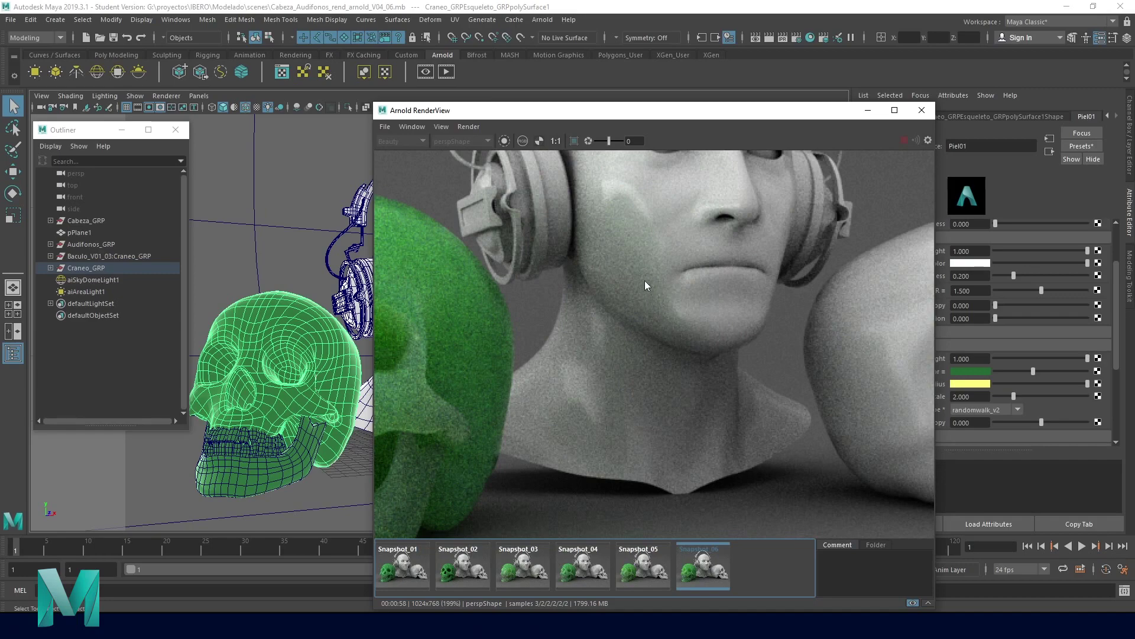
{"action": "key", "text": "1"}
{"action": "scroll", "coordinate": [647, 314], "scroll_direction": "down", "scroll_amount": 2}
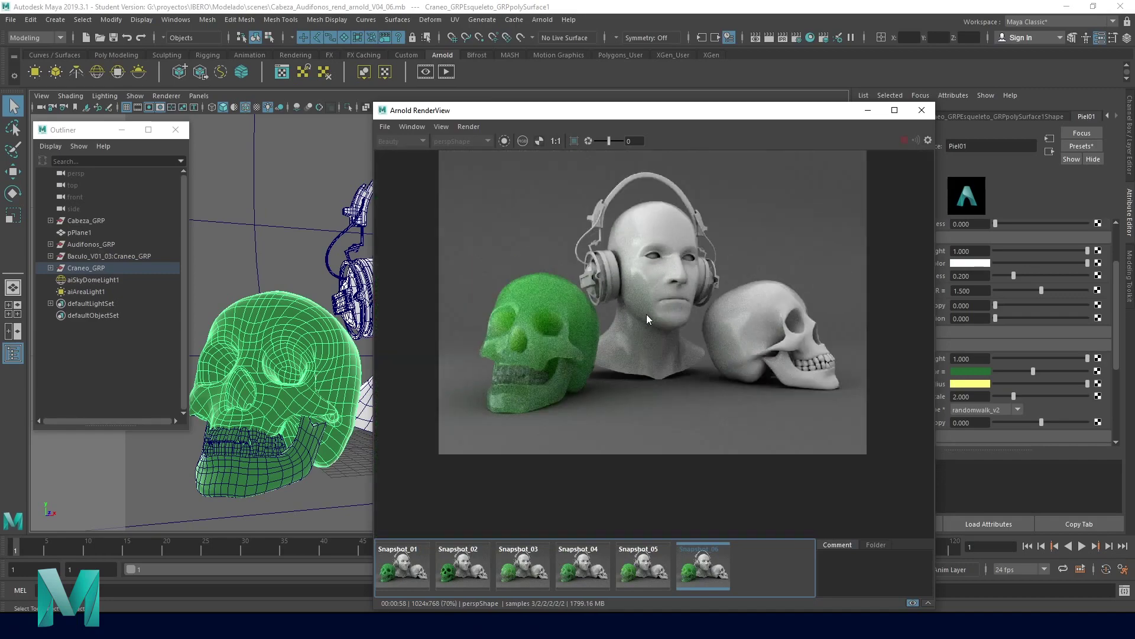
{"action": "scroll", "coordinate": [647, 314], "scroll_direction": "down", "scroll_amount": 2}
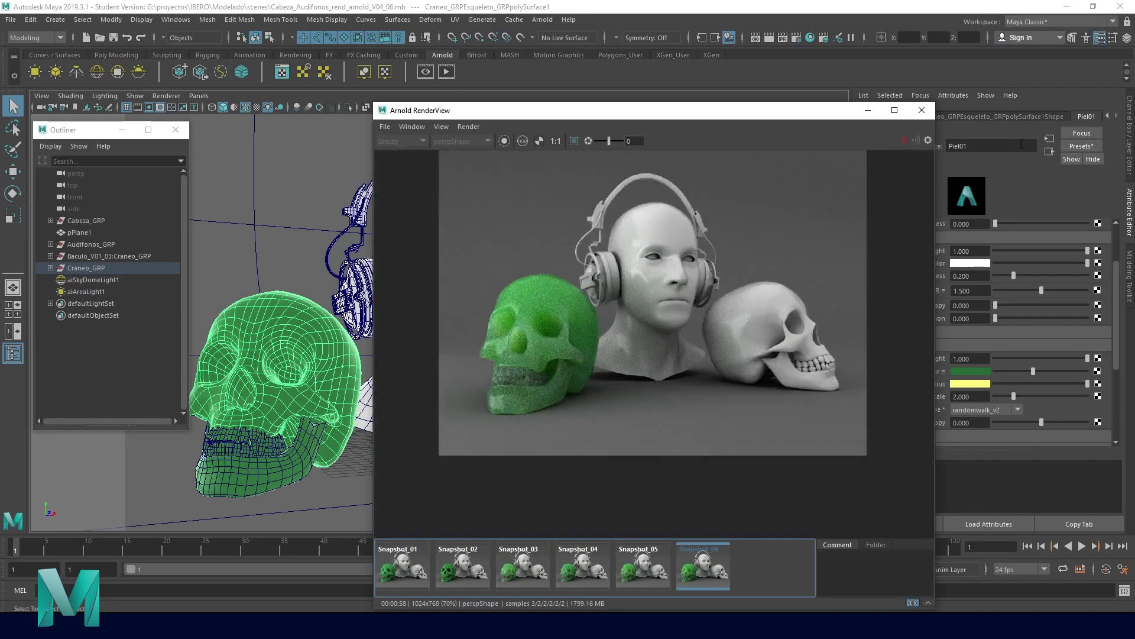
{"action": "left_click_drag", "start_coordinate": [860, 116], "coordinate": [715, 98]}
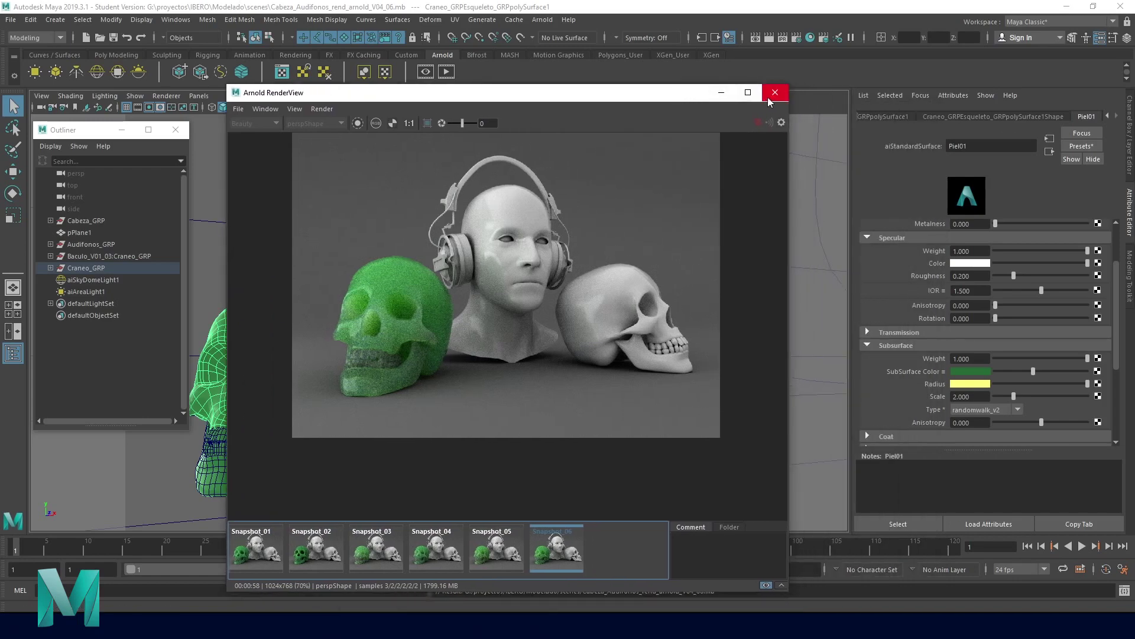
With the render view closed, drag Piel01's Subsurface Anisotropy down to -0.169.
{"action": "left_click", "coordinate": [767, 98]}
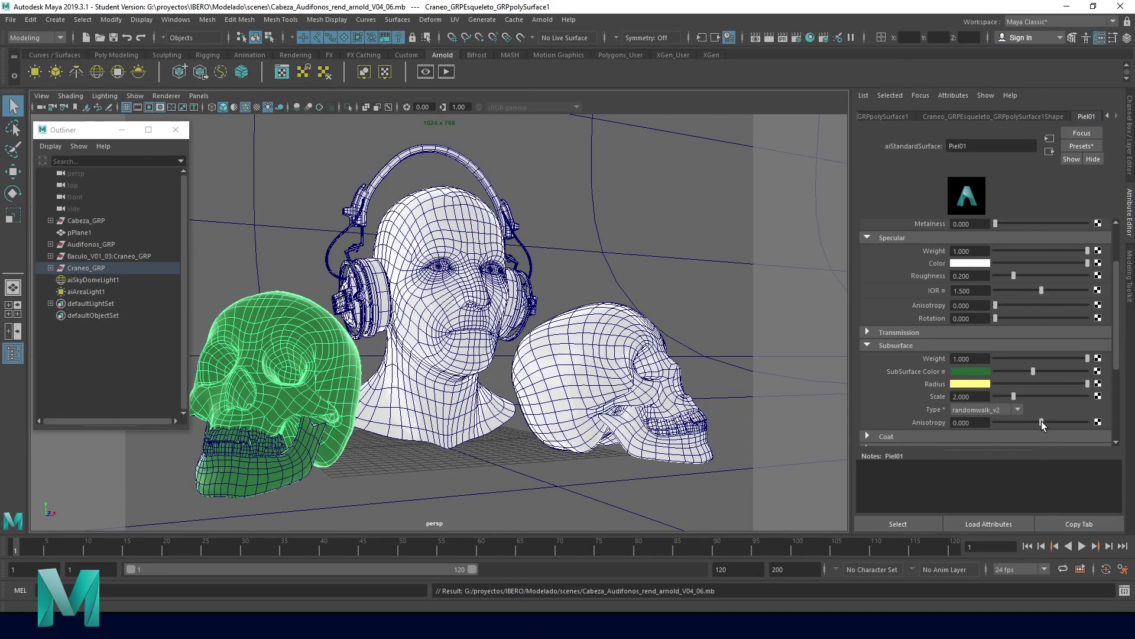
{"action": "left_click_drag", "start_coordinate": [1041, 422], "coordinate": [1075, 425]}
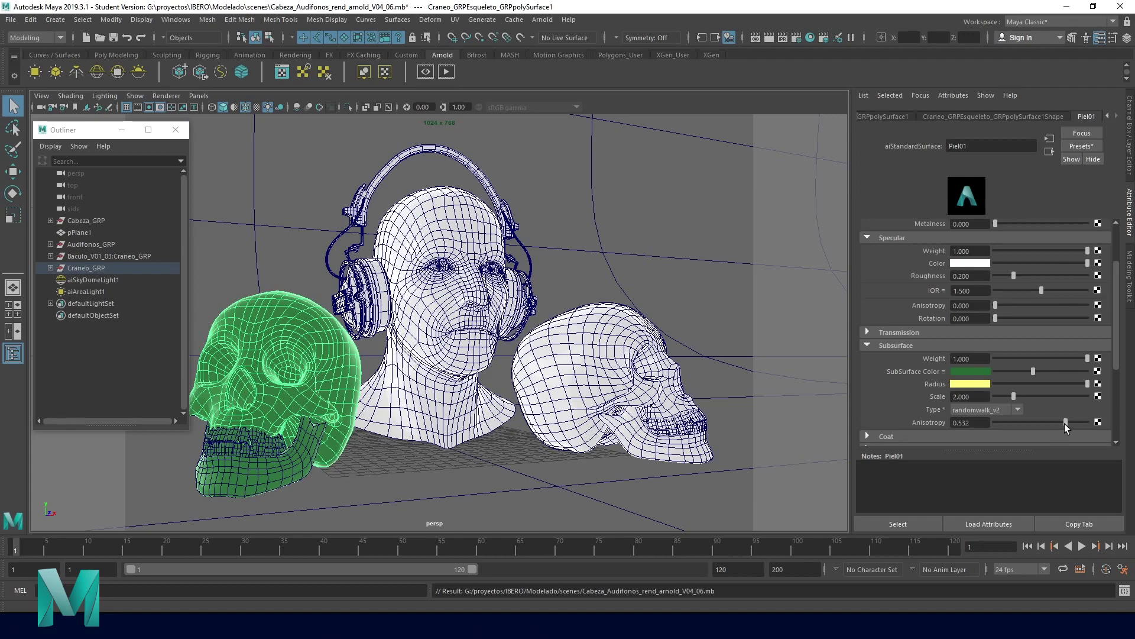
{"action": "left_click_drag", "start_coordinate": [1065, 424], "coordinate": [1056, 422]}
{"action": "left_click_drag", "start_coordinate": [1053, 421], "coordinate": [1034, 422]}
{"action": "left_click", "coordinate": [425, 73]}
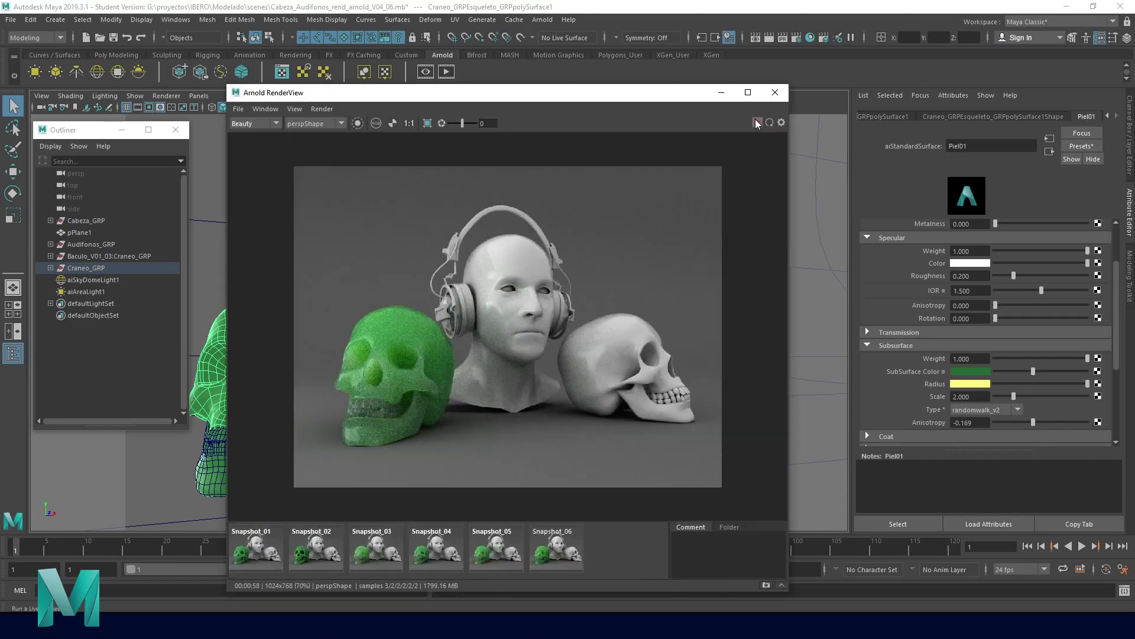
Render the -0.169 anisotropy result and store it as Snapshot_07.
{"action": "left_click", "coordinate": [757, 123]}
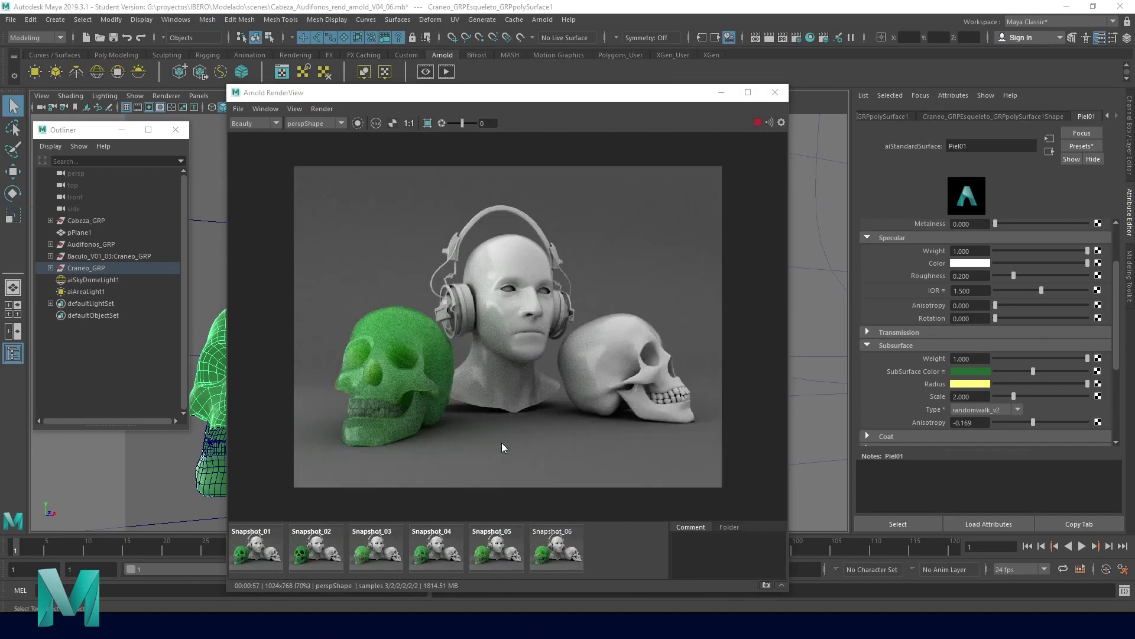
{"action": "left_click", "coordinate": [766, 586]}
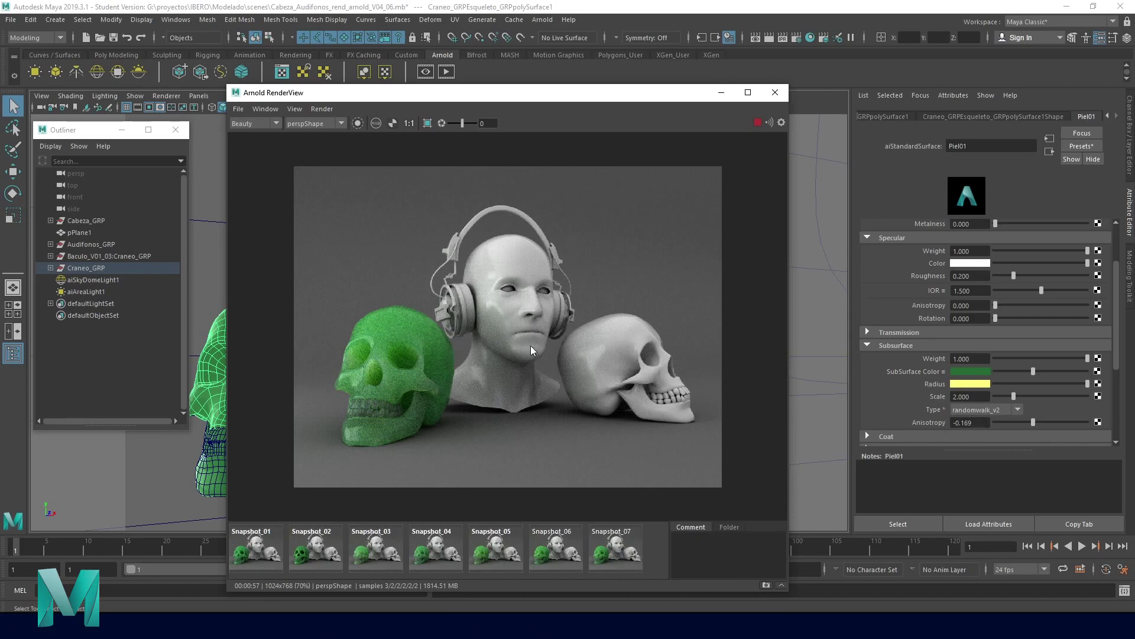
{"action": "left_click", "coordinate": [577, 553]}
{"action": "left_click", "coordinate": [614, 551]}
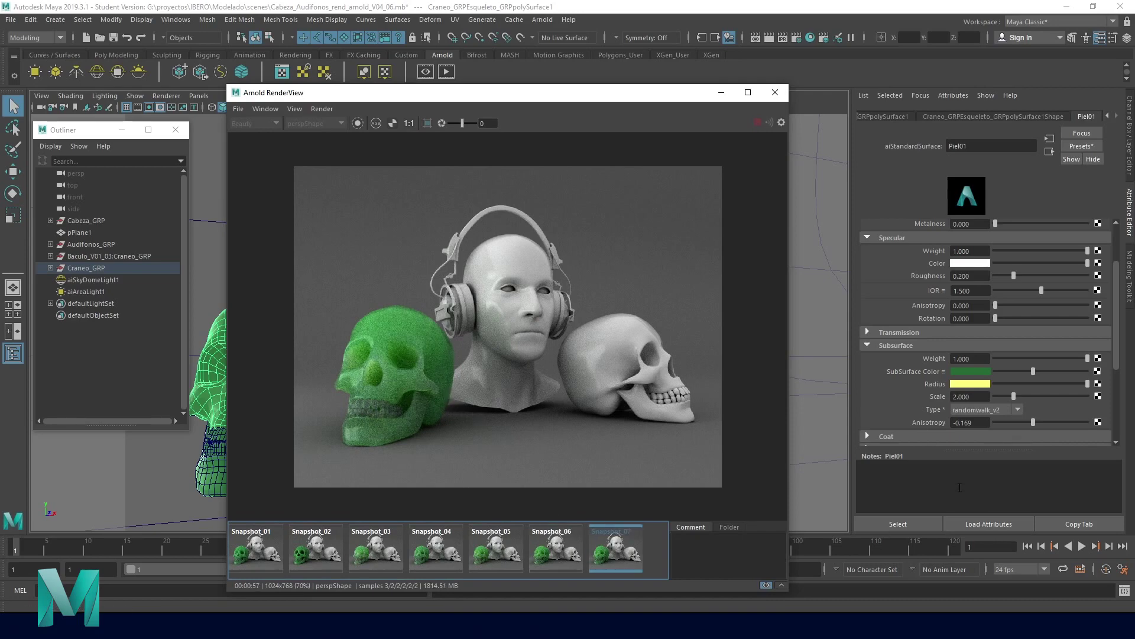
Raise Piel01's subsurface anisotropy to 0.545 and close the render view.
{"action": "left_click_drag", "start_coordinate": [1038, 420], "coordinate": [1053, 422]}
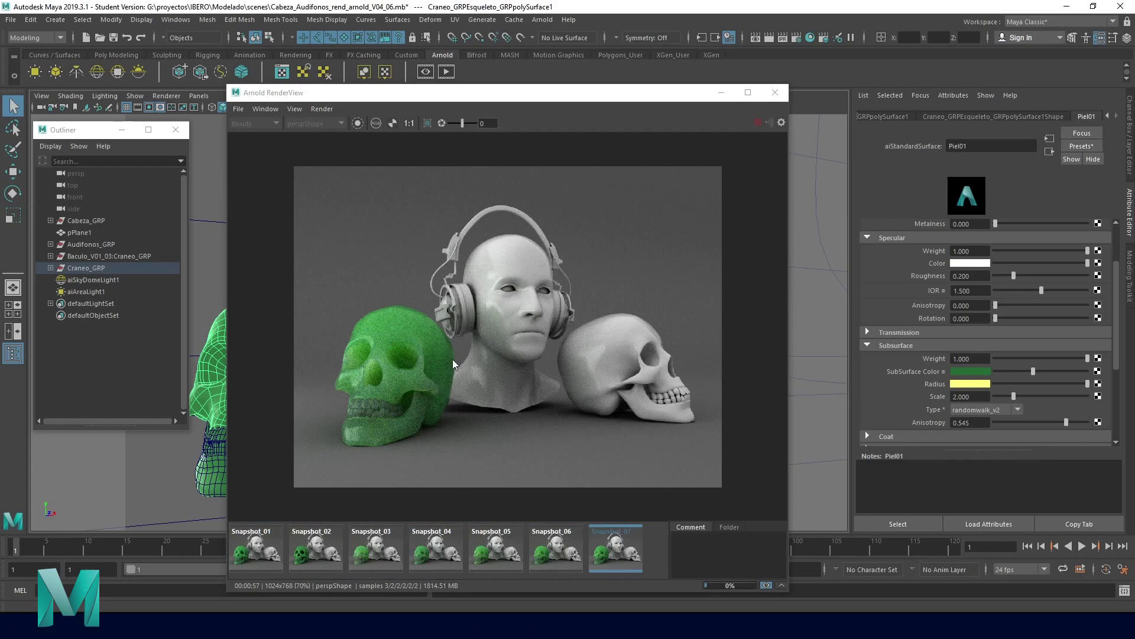
{"action": "left_click_drag", "start_coordinate": [514, 94], "coordinate": [435, 71]}
{"action": "left_click", "coordinate": [697, 69]}
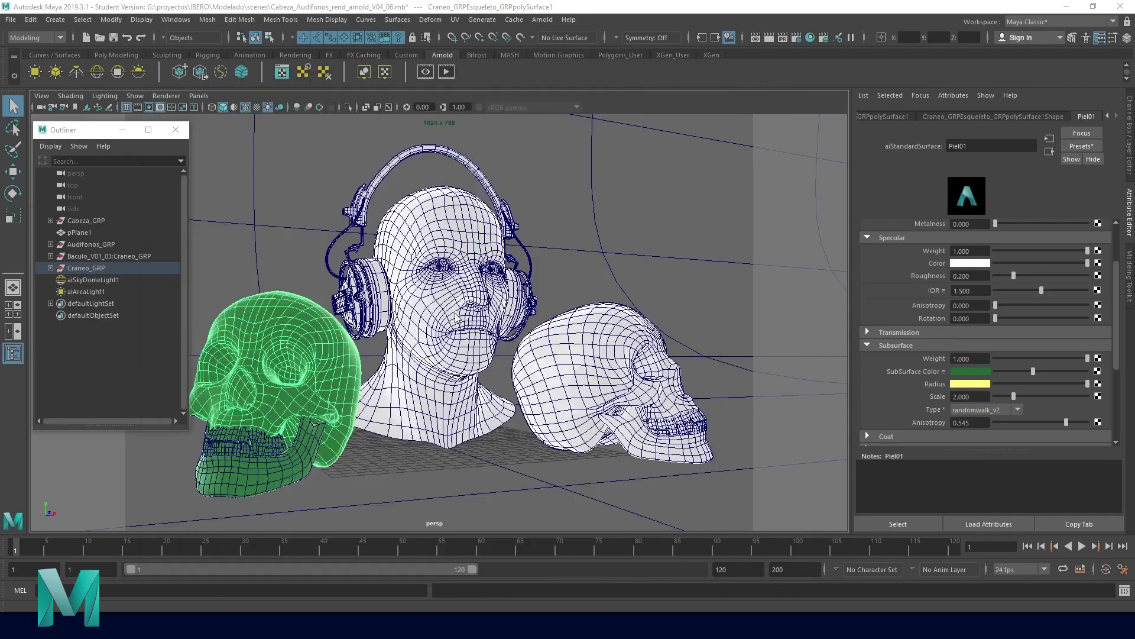
Render the skull with 0.545 anisotropy and store it as Snapshot_08.
{"action": "left_click", "coordinate": [425, 72]}
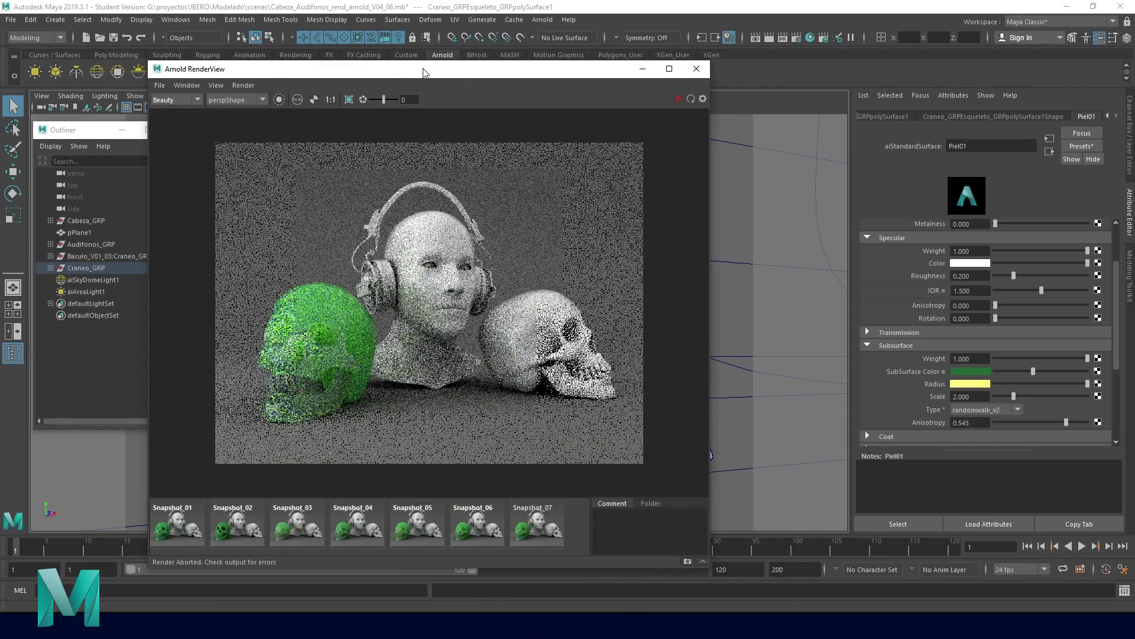
{"action": "left_click", "coordinate": [680, 99]}
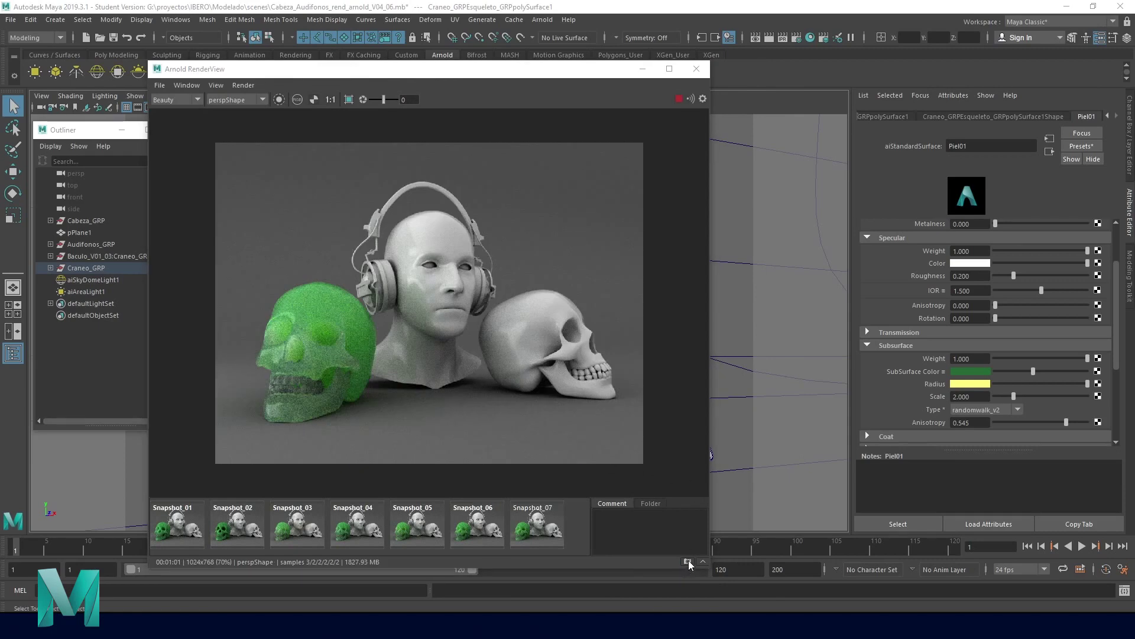
{"action": "left_click", "coordinate": [687, 562]}
{"action": "scroll", "coordinate": [341, 369], "scroll_direction": "up", "scroll_amount": 3}
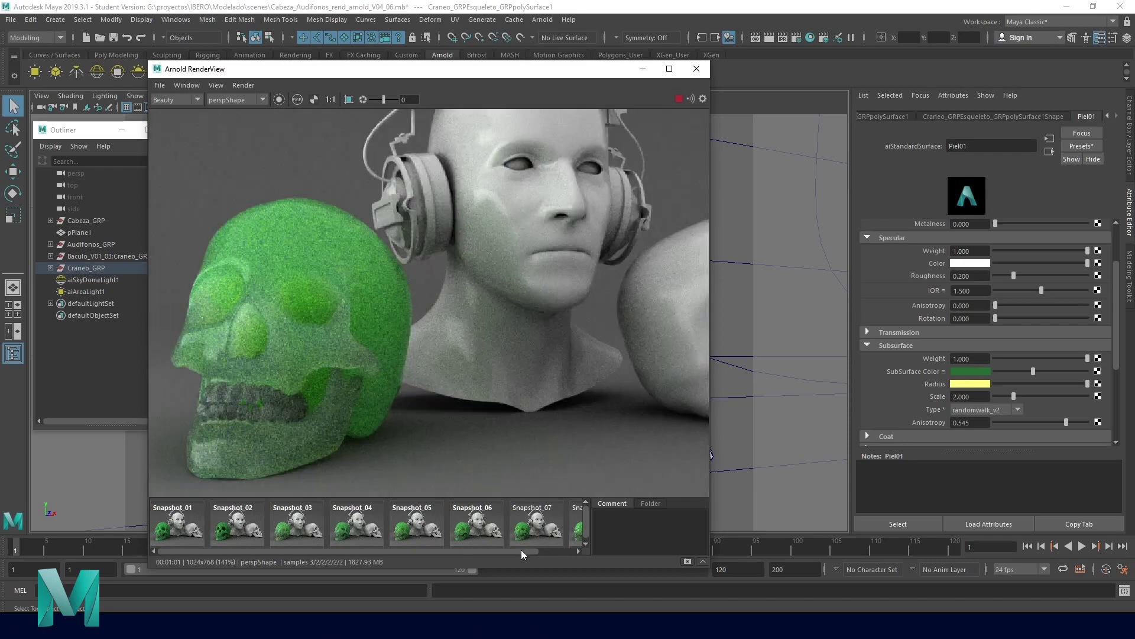
{"action": "left_click_drag", "start_coordinate": [523, 551], "coordinate": [577, 556]}
Flip between the Snapshot_05 to Snapshot_08 thumbnails to compare the skull renders.
{"action": "left_click", "coordinate": [524, 524]}
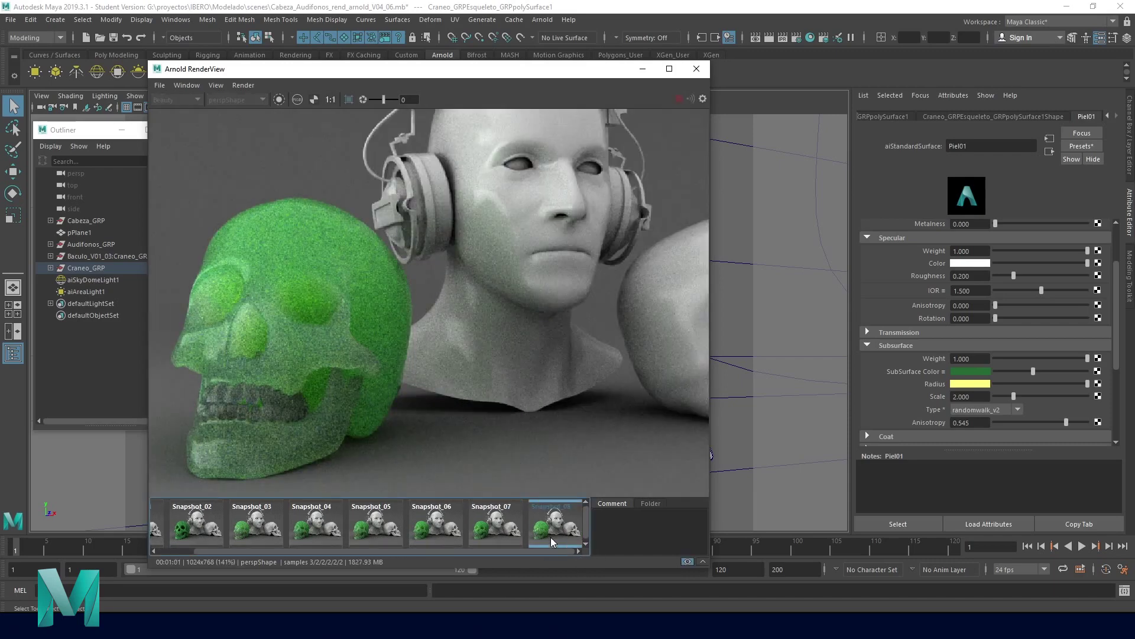
{"action": "left_click", "coordinate": [482, 529]}
{"action": "left_click", "coordinate": [541, 530]}
{"action": "left_click", "coordinate": [431, 534]}
{"action": "left_click", "coordinate": [506, 534]}
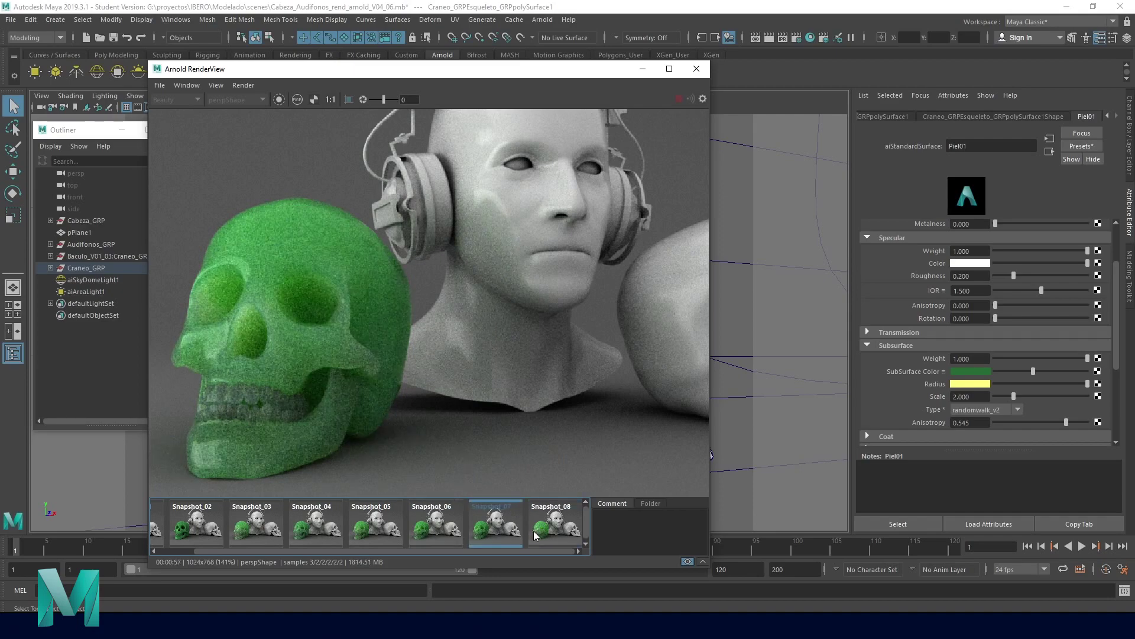
{"action": "left_click", "coordinate": [497, 532]}
{"action": "left_click", "coordinate": [449, 532]}
{"action": "left_click", "coordinate": [497, 532]}
{"action": "left_click", "coordinate": [542, 532]}
{"action": "left_click", "coordinate": [491, 529]}
{"action": "left_click", "coordinate": [441, 527]}
{"action": "left_click", "coordinate": [377, 527]}
{"action": "left_click", "coordinate": [450, 528]}
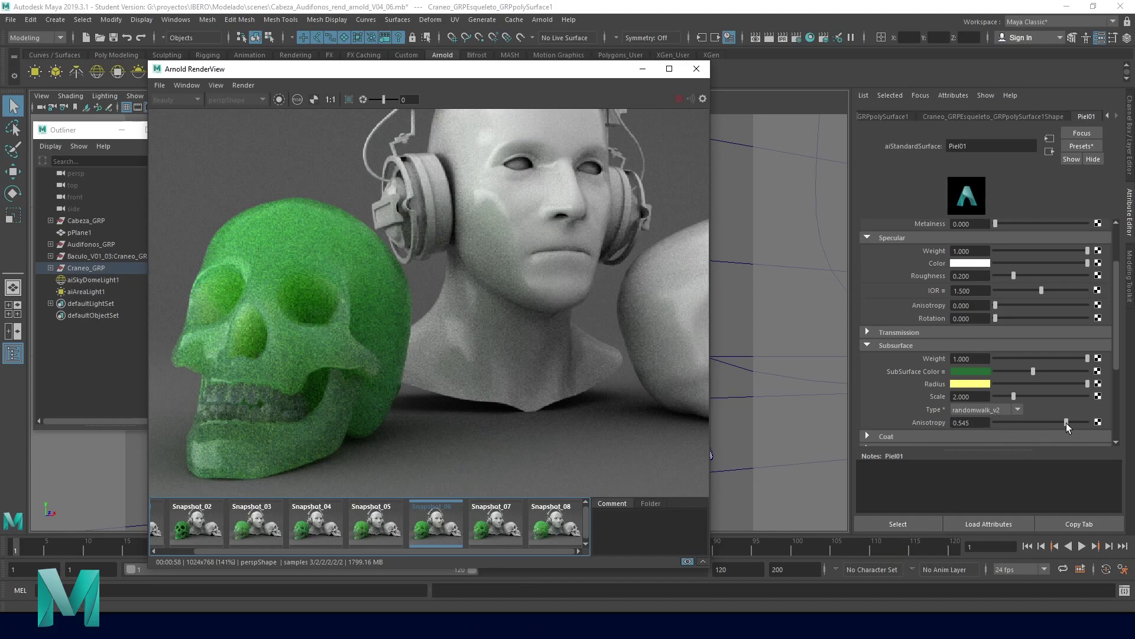
Enter 0.100 as Piel01's subsurface anisotropy.
{"action": "left_click", "coordinate": [987, 421]}
{"action": "type", "text": "0.2"}
{"action": "key", "text": "Return"}
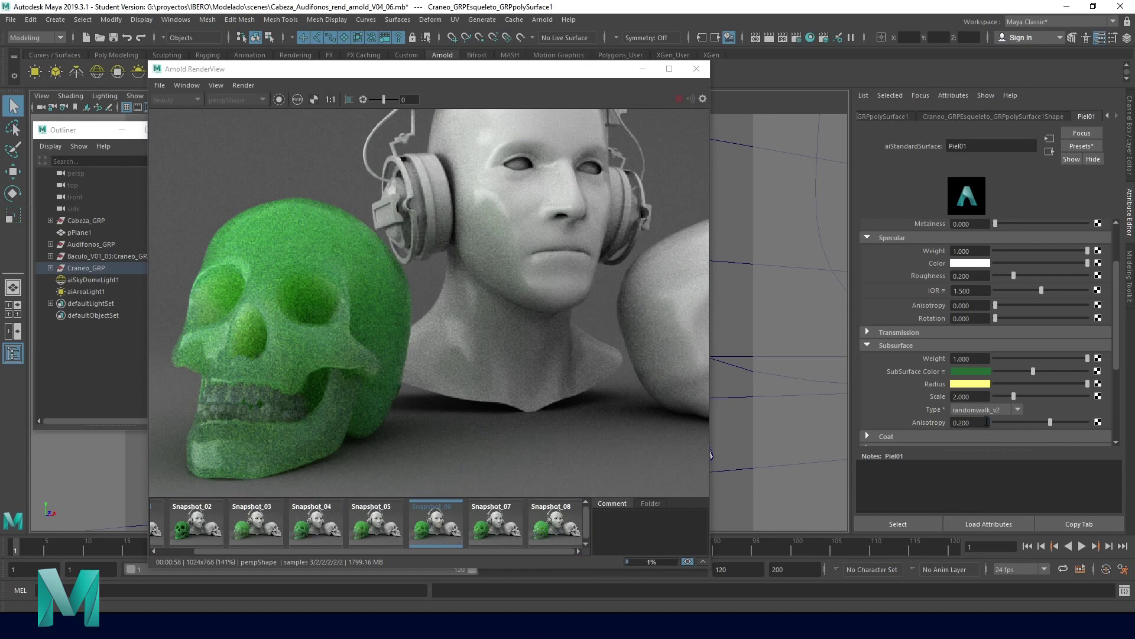
{"action": "left_click", "coordinate": [987, 421]}
{"action": "key", "text": "BackSpace"}
{"action": "type", "text": "0.1"}
{"action": "key", "text": "Return"}
Set the subsurface scale to 2.500 and close the render view.
{"action": "left_click", "coordinate": [986, 397]}
{"action": "type", "text": ".5"}
{"action": "key", "text": "Return"}
{"action": "left_click", "coordinate": [697, 62]}
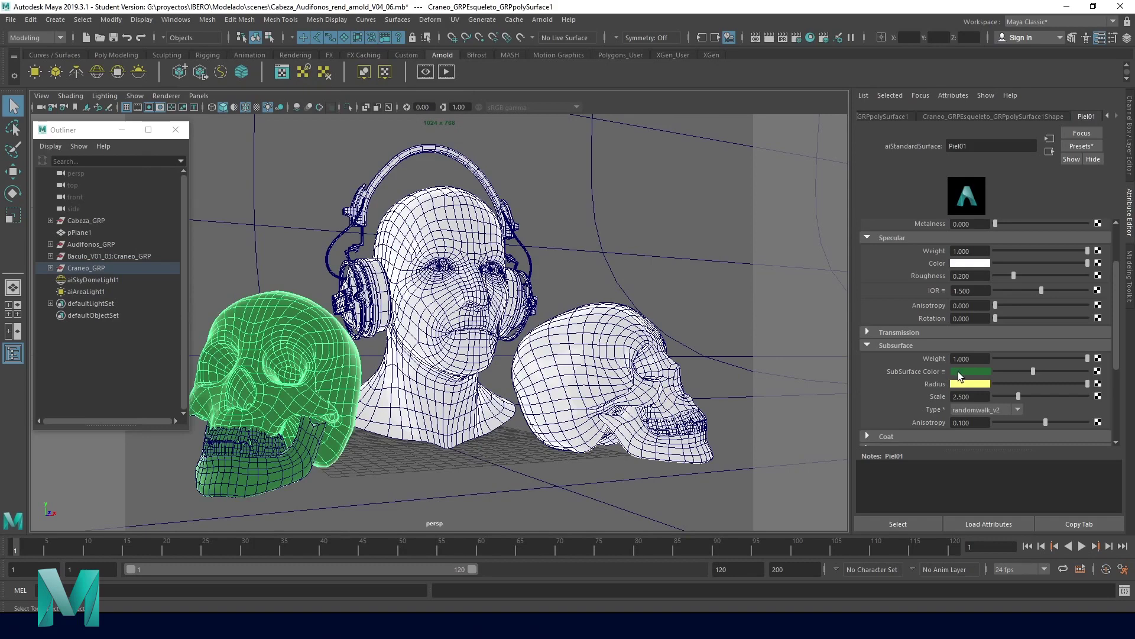
Apply a near-white Subsurface preset to Piel01, replacing the green colour and yellow radius.
{"action": "left_click", "coordinate": [963, 370]}
{"action": "right_click", "coordinate": [934, 373]}
{"action": "left_click", "coordinate": [898, 384]}
{"action": "left_click", "coordinate": [941, 372]}
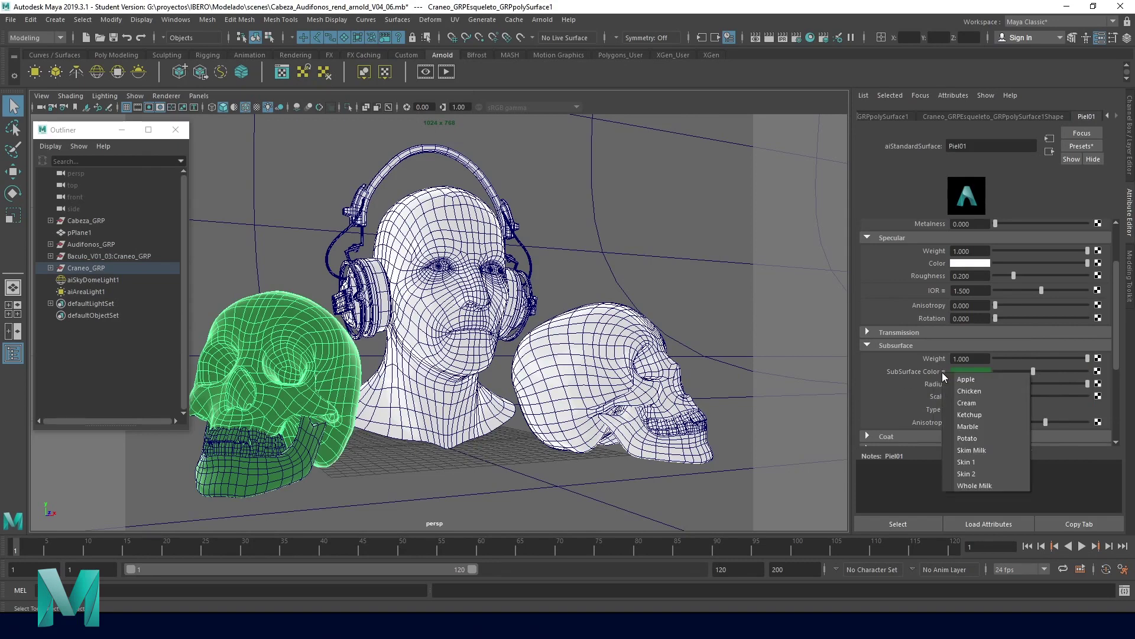
{"action": "left_click", "coordinate": [907, 388]}
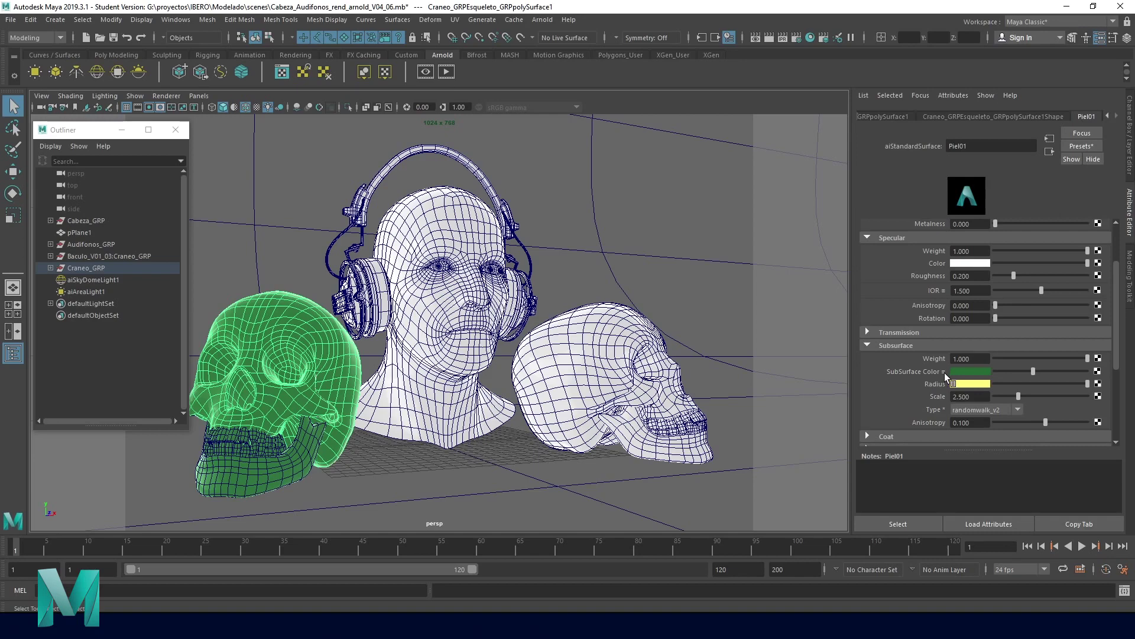
{"action": "left_click", "coordinate": [946, 373]}
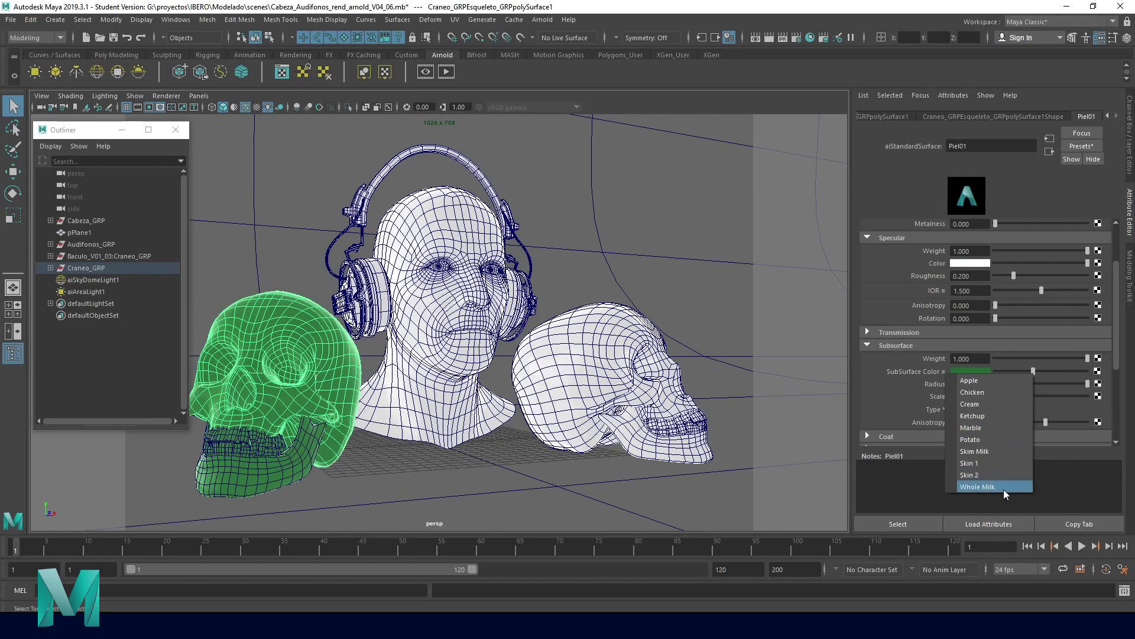
{"action": "left_click", "coordinate": [978, 432]}
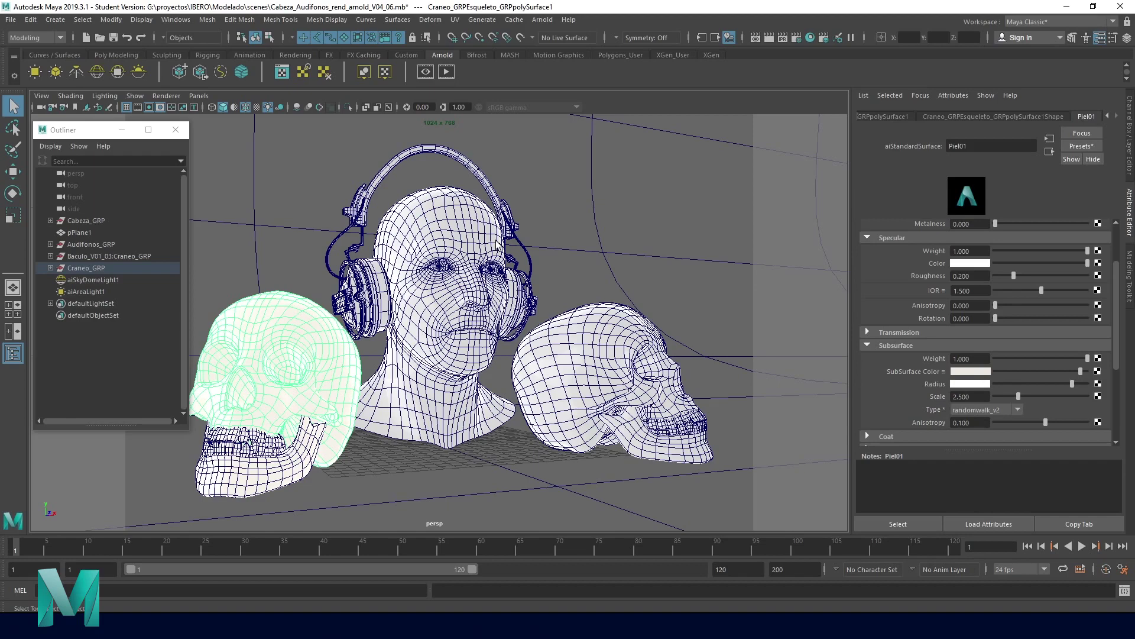
Select the headphone bust and replace its Piel02 material with the Skin preset.
{"action": "left_click", "coordinate": [421, 232]}
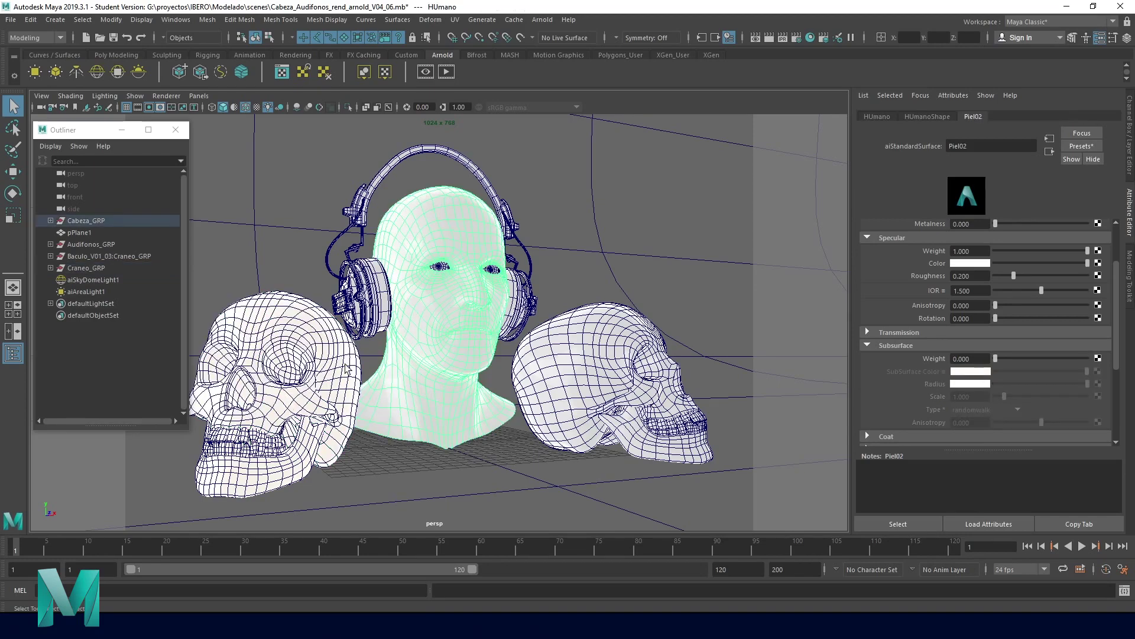
{"action": "scroll", "coordinate": [897, 270], "scroll_direction": "up", "scroll_amount": 3}
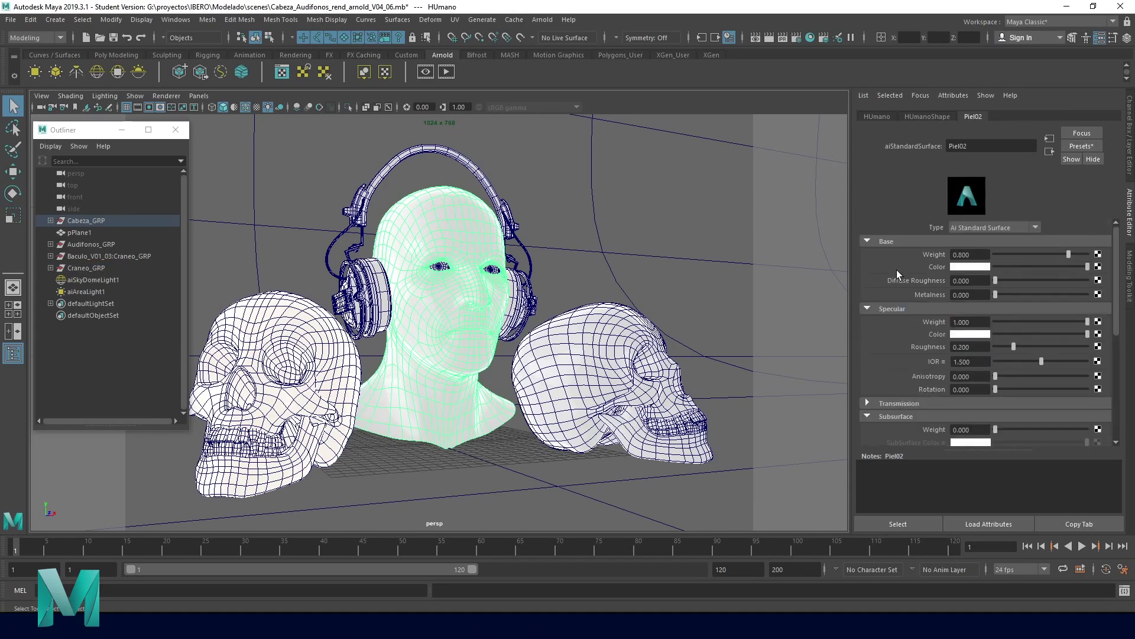
{"action": "left_click", "coordinate": [1070, 147]}
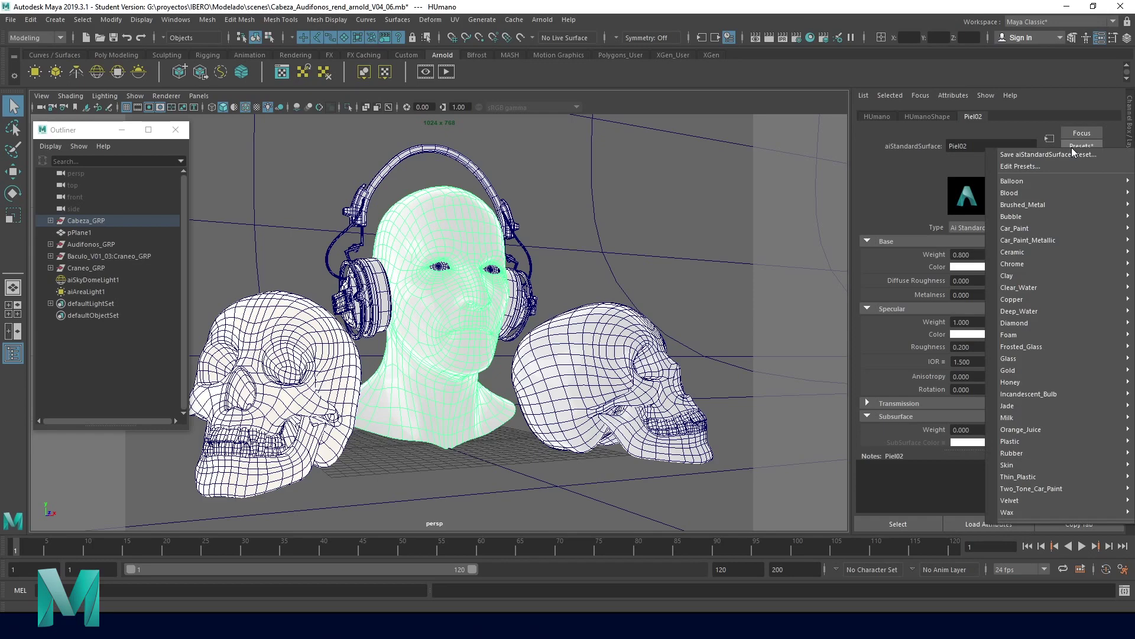
{"action": "mouse_move", "coordinate": [1056, 465]}
{"action": "left_click", "coordinate": [969, 470]}
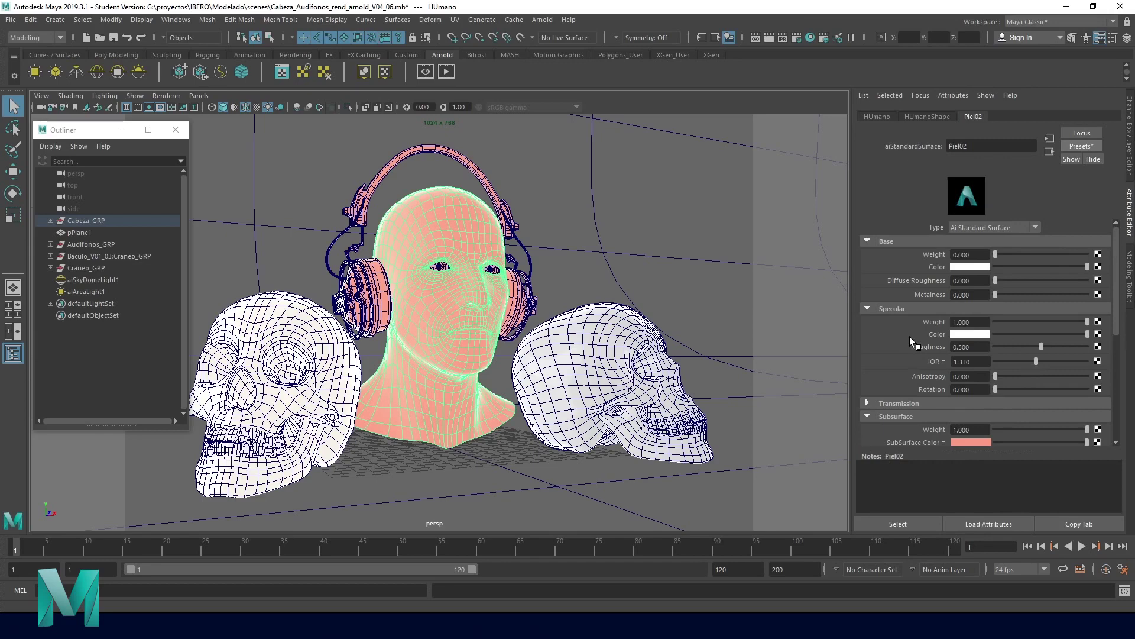
{"action": "scroll", "coordinate": [909, 336], "scroll_direction": "down", "scroll_amount": 2}
{"action": "scroll", "coordinate": [909, 336], "scroll_direction": "down", "scroll_amount": 1}
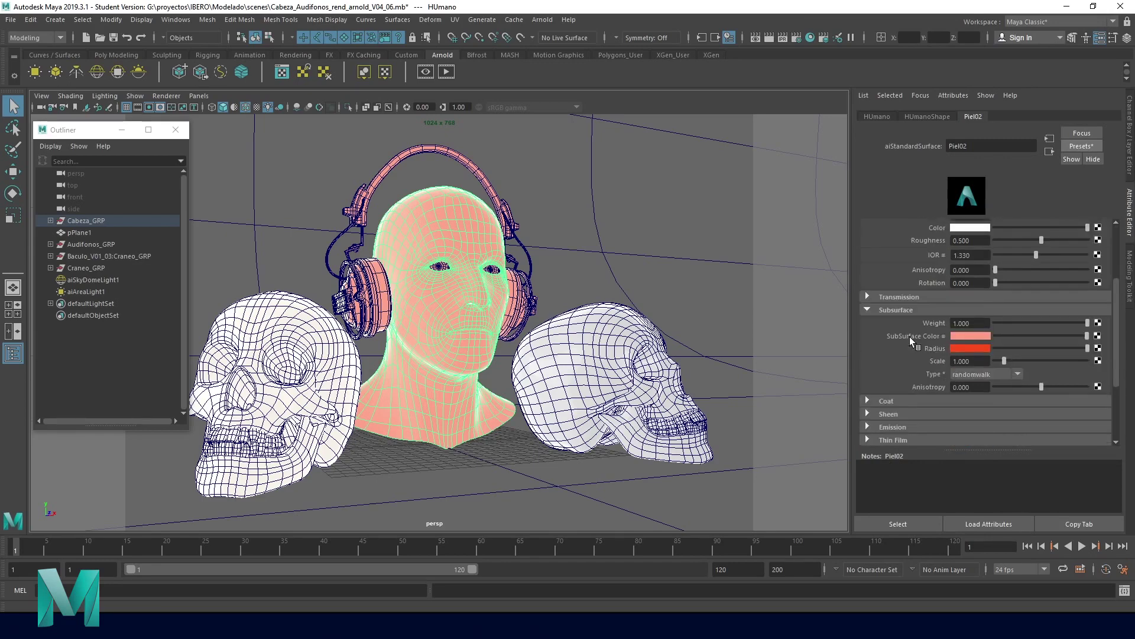
{"action": "scroll", "coordinate": [910, 336], "scroll_direction": "up", "scroll_amount": 2}
{"action": "scroll", "coordinate": [909, 336], "scroll_direction": "up", "scroll_amount": 1}
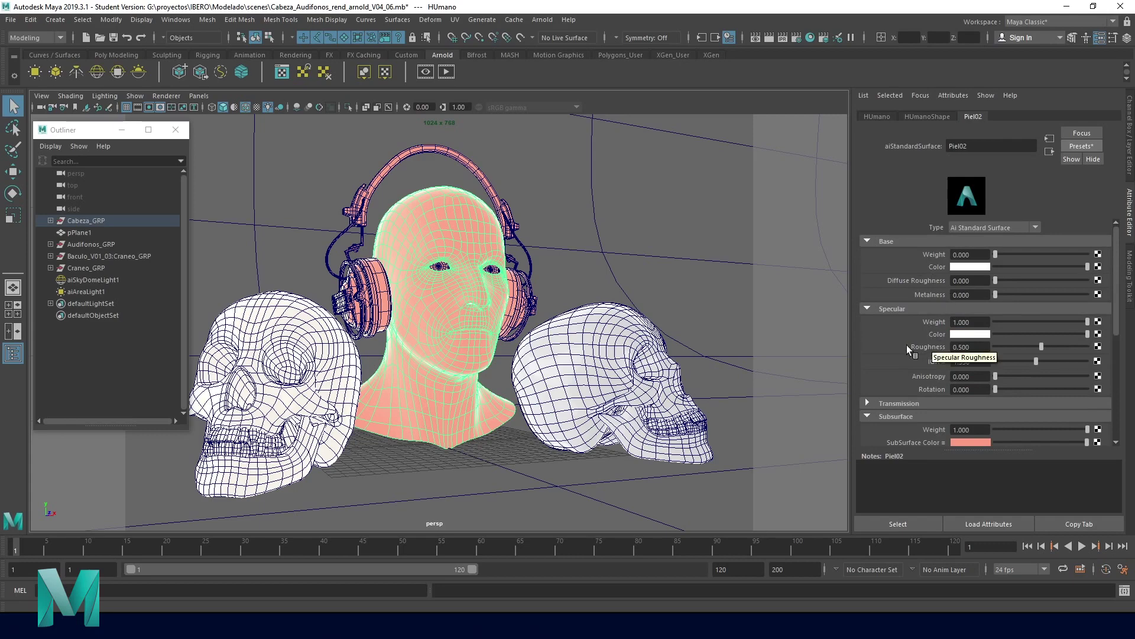
{"action": "scroll", "coordinate": [907, 345], "scroll_direction": "down", "scroll_amount": 2}
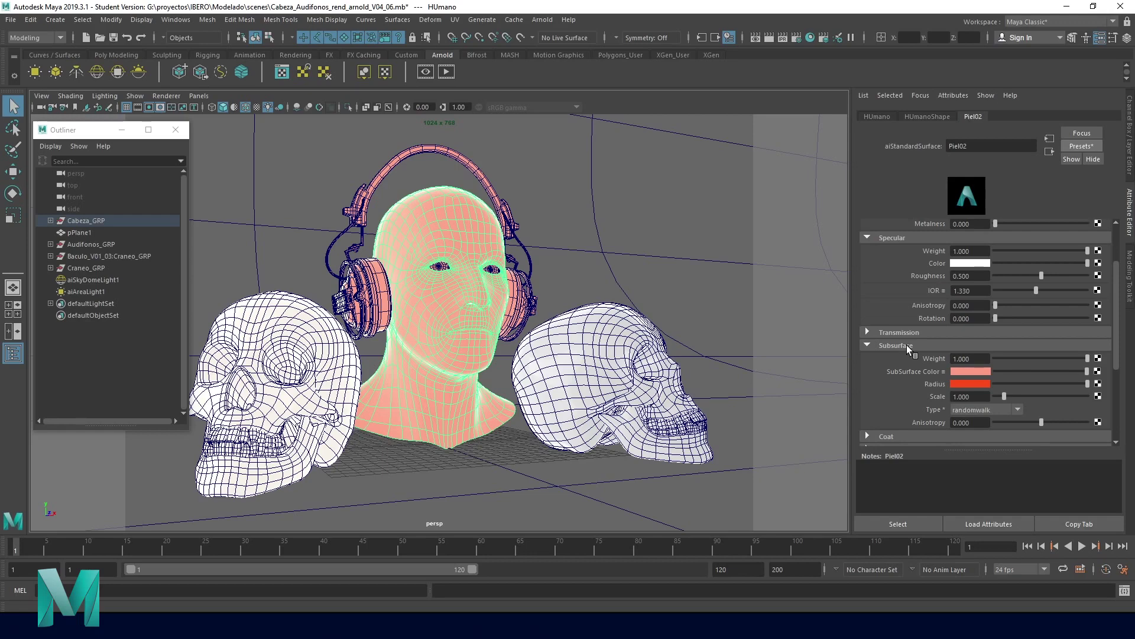
{"action": "scroll", "coordinate": [907, 345], "scroll_direction": "up", "scroll_amount": 2}
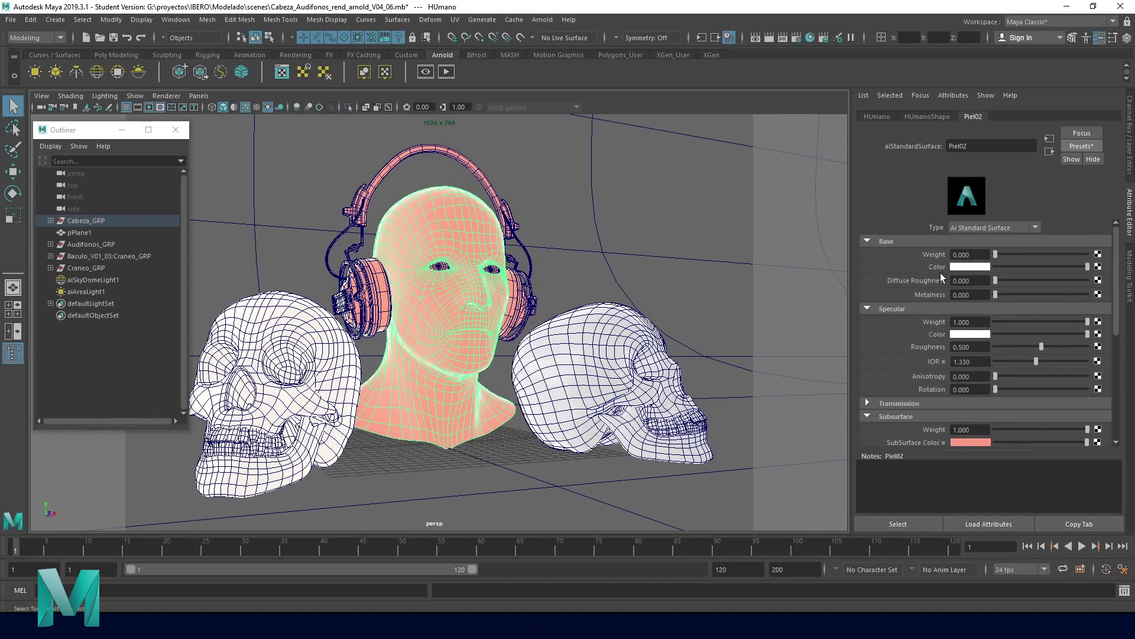
{"action": "scroll", "coordinate": [906, 335], "scroll_direction": "down", "scroll_amount": 1}
{"action": "scroll", "coordinate": [906, 335], "scroll_direction": "down", "scroll_amount": 1}
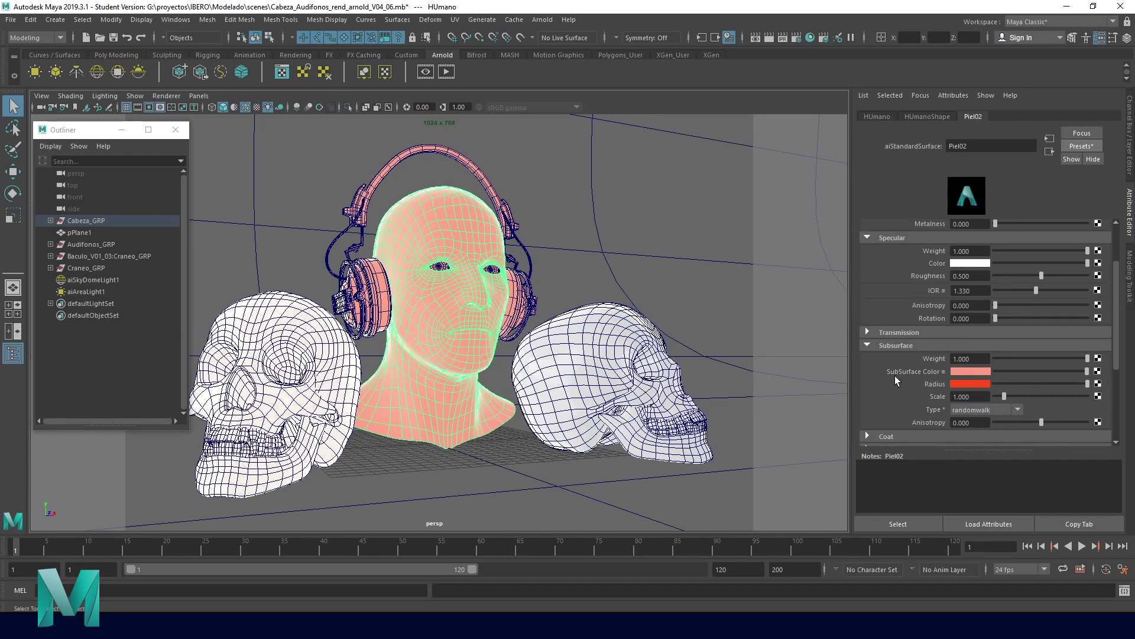
{"action": "scroll", "coordinate": [896, 374], "scroll_direction": "up", "scroll_amount": 1}
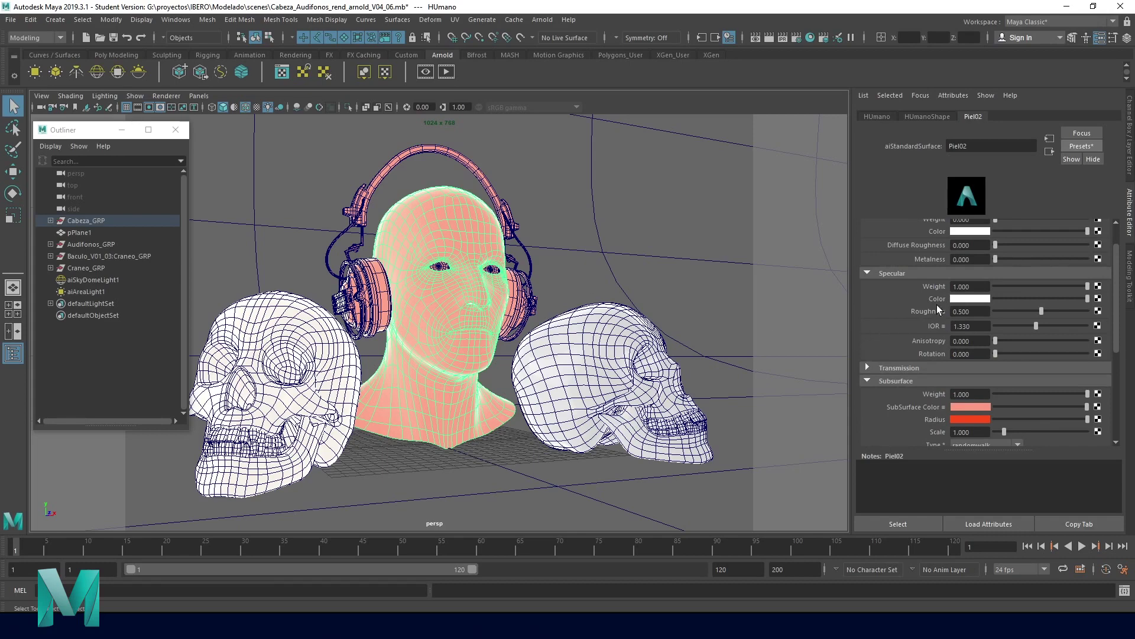
{"action": "scroll", "coordinate": [903, 350], "scroll_direction": "down", "scroll_amount": 5}
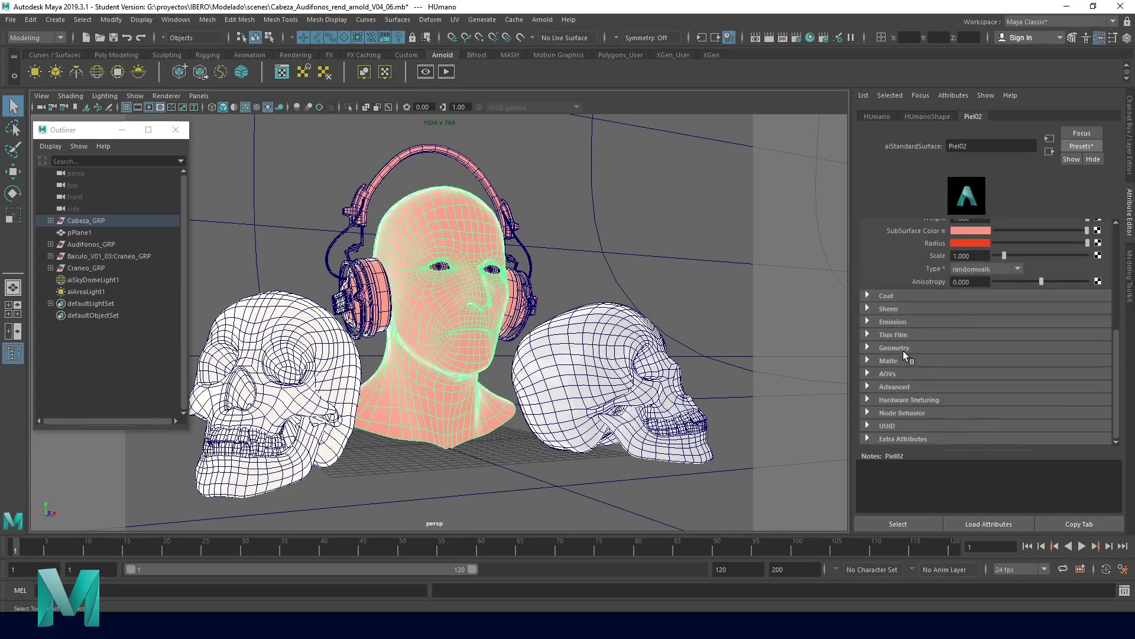
{"action": "left_click", "coordinate": [867, 347]}
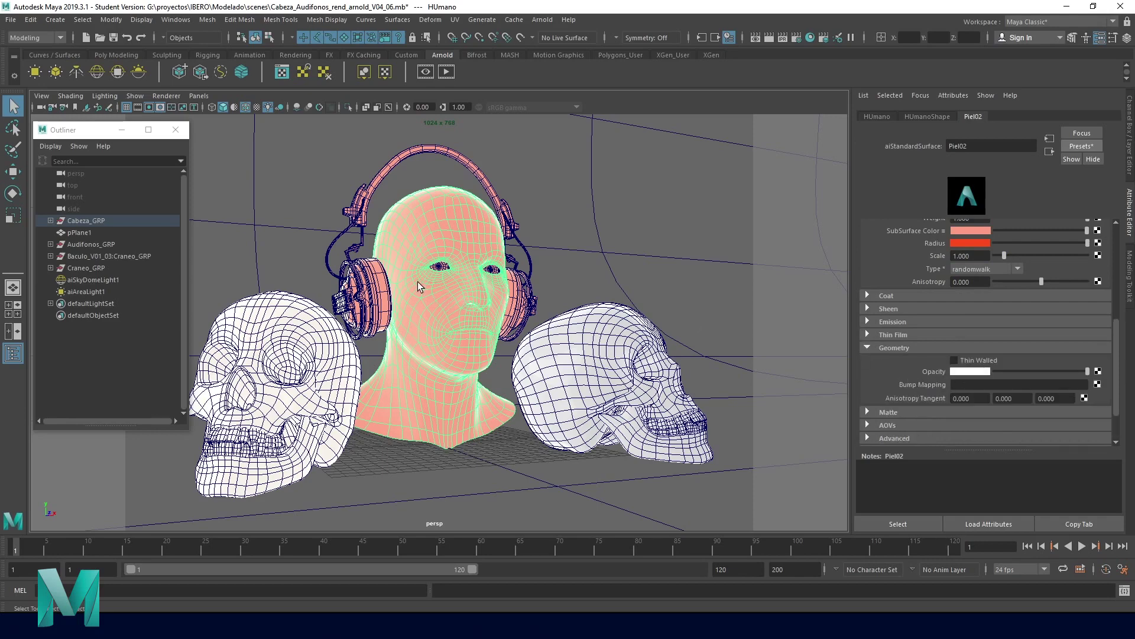
{"action": "left_click", "coordinate": [868, 349]}
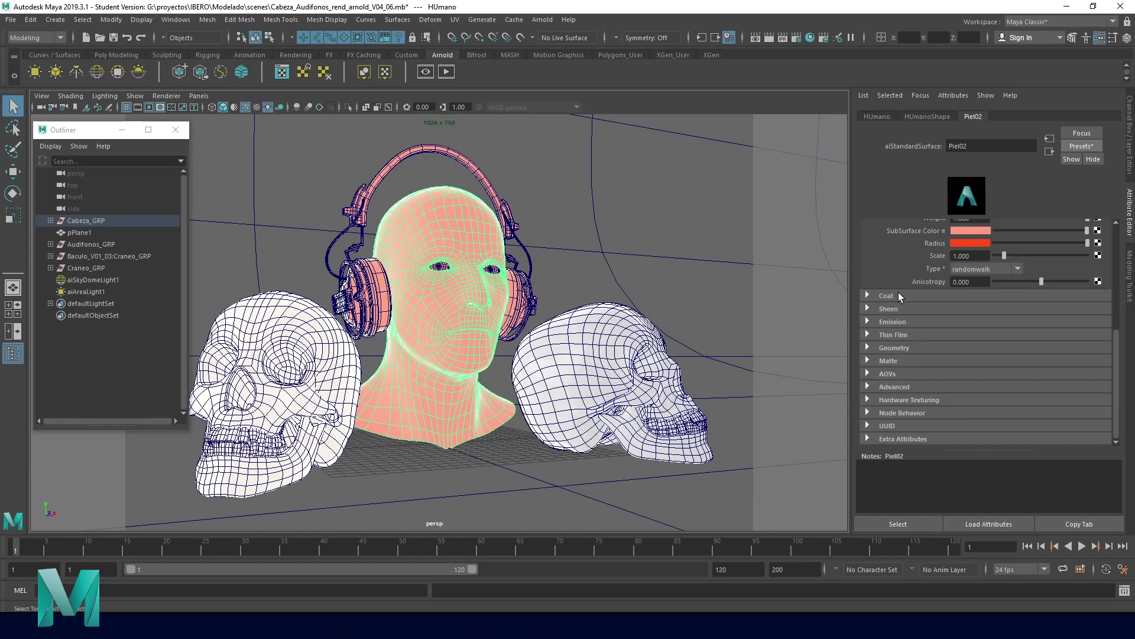
{"action": "scroll", "coordinate": [899, 292], "scroll_direction": "up", "scroll_amount": 4}
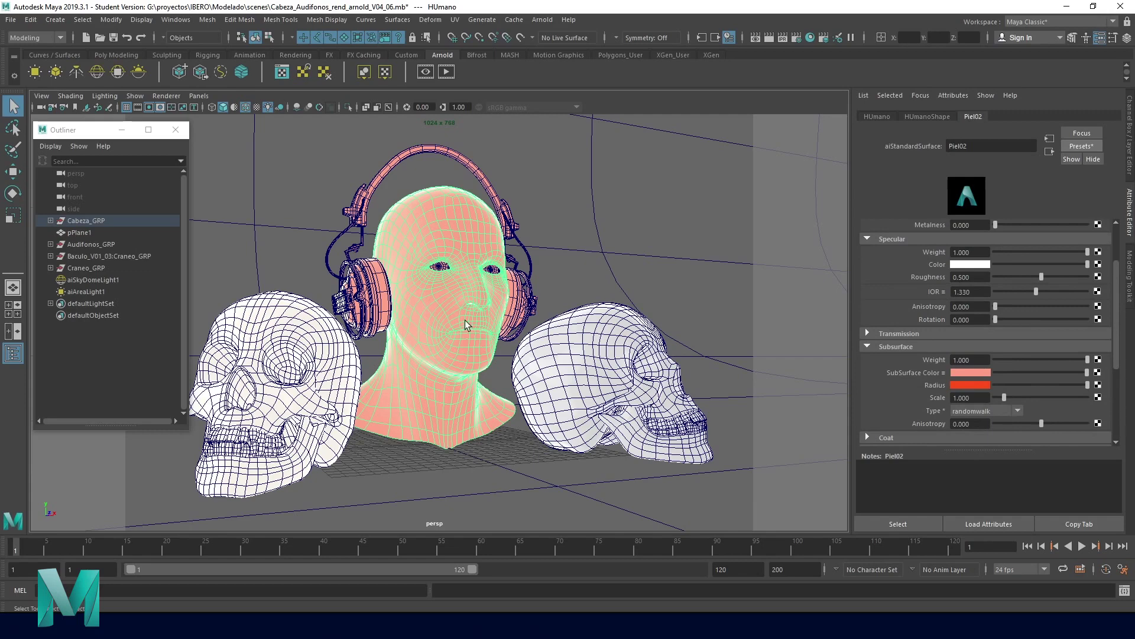
Replace the right skull's Cera material with the Wax preset.
{"action": "left_click", "coordinate": [572, 347]}
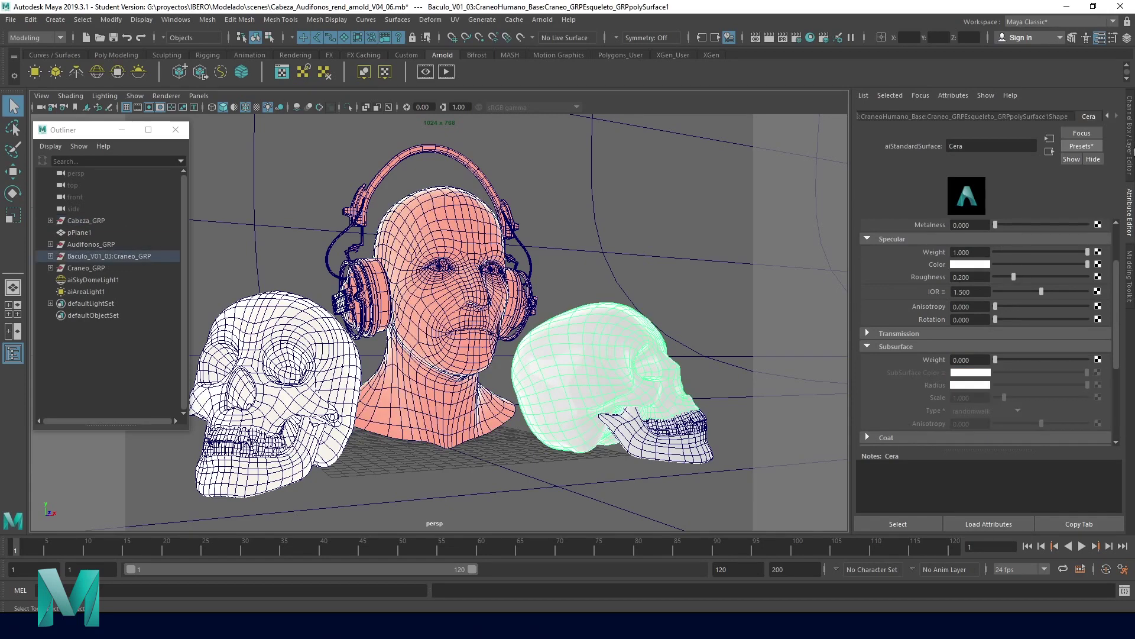
{"action": "left_click", "coordinate": [1087, 147]}
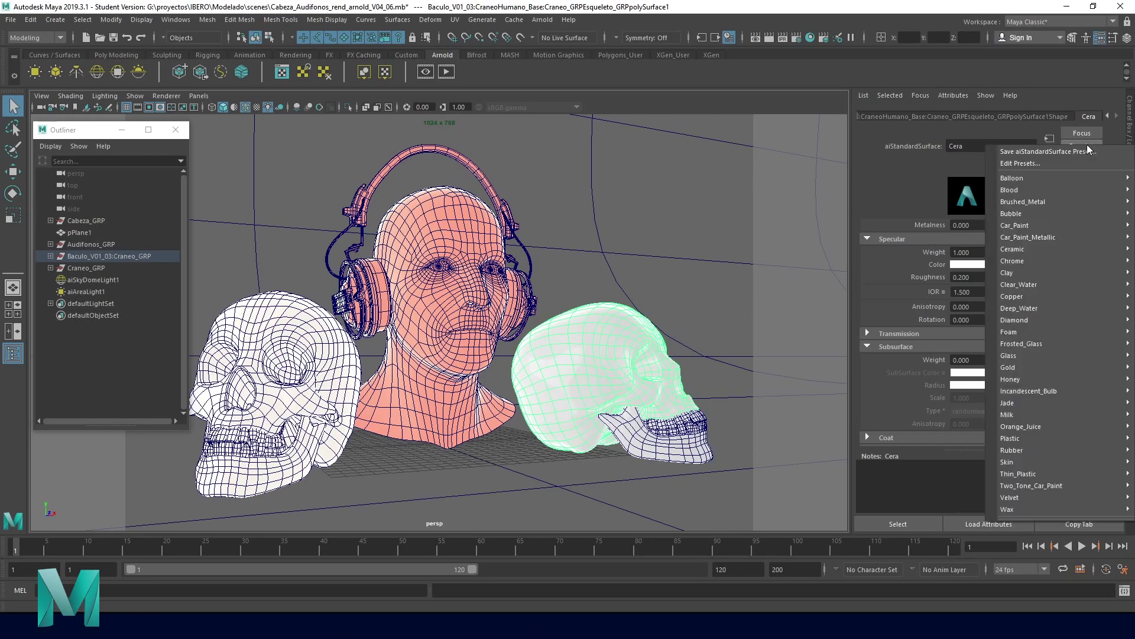
{"action": "mouse_move", "coordinate": [1055, 509]}
{"action": "left_click", "coordinate": [957, 509]}
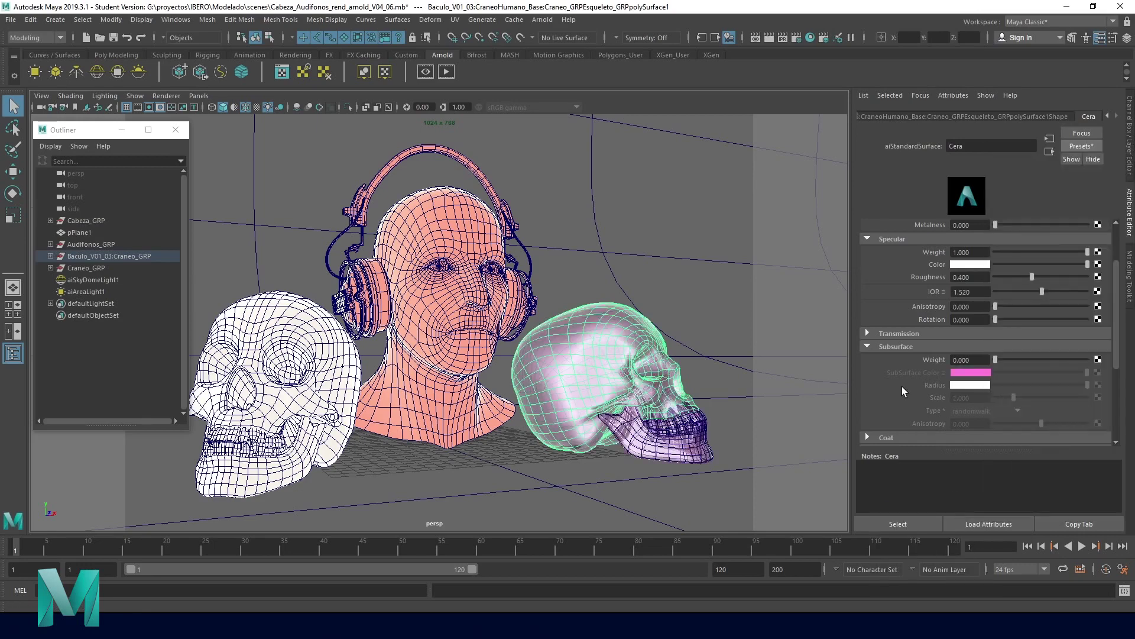
{"action": "scroll", "coordinate": [911, 400], "scroll_direction": "down", "scroll_amount": 3}
{"action": "scroll", "coordinate": [913, 399], "scroll_direction": "up", "scroll_amount": 5}
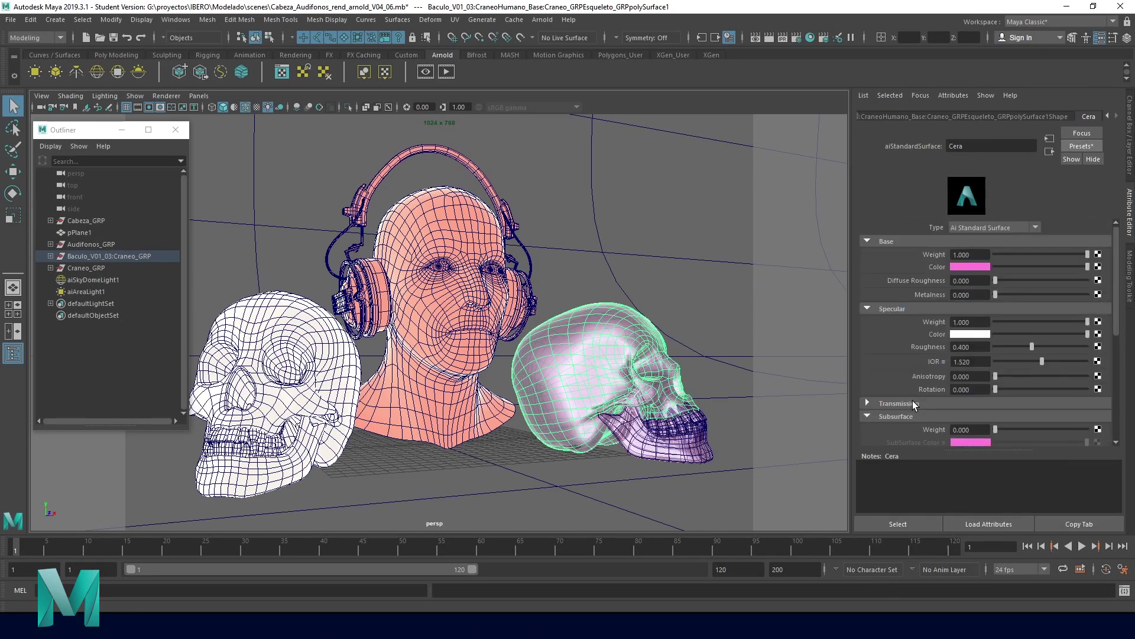
{"action": "scroll", "coordinate": [914, 400], "scroll_direction": "down", "scroll_amount": 1}
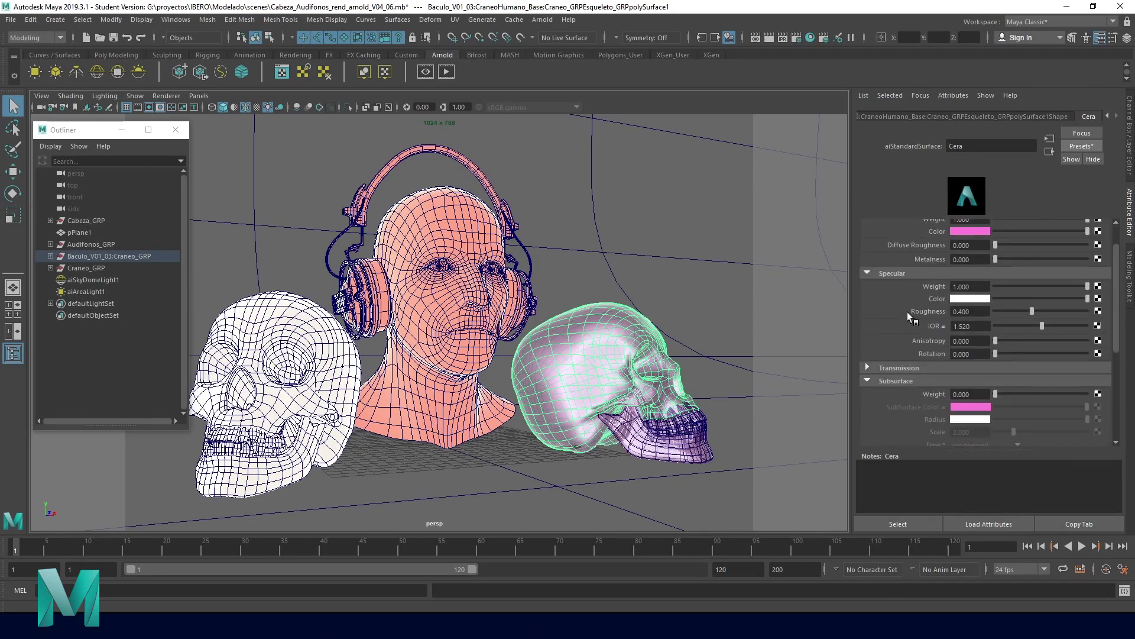
{"action": "scroll", "coordinate": [906, 328], "scroll_direction": "down", "scroll_amount": 1}
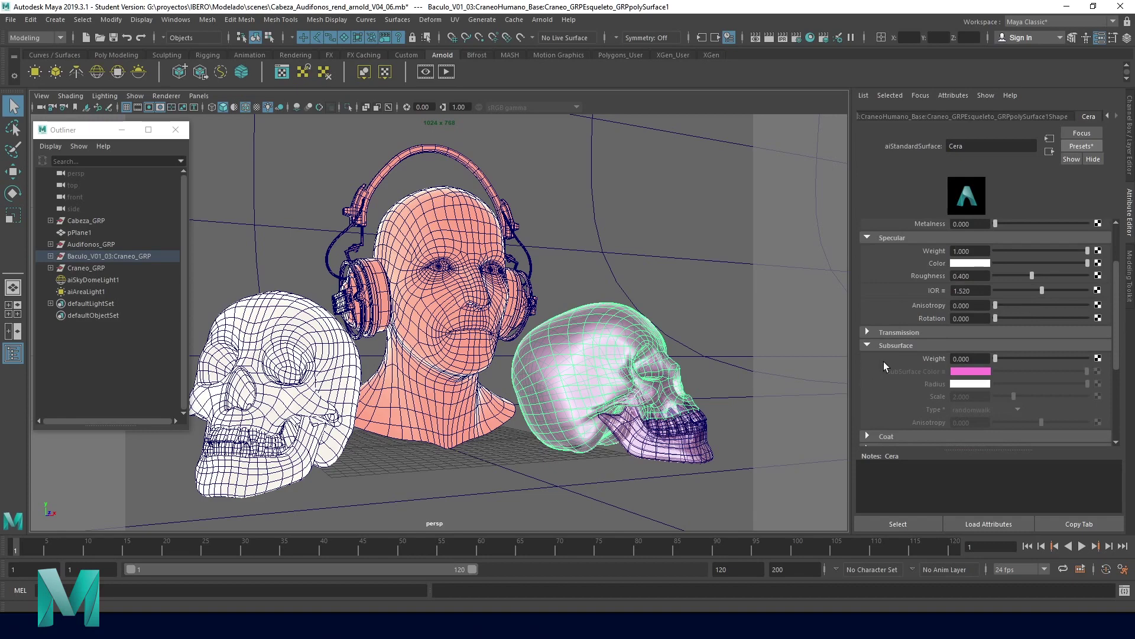
{"action": "scroll", "coordinate": [884, 364], "scroll_direction": "down", "scroll_amount": 2}
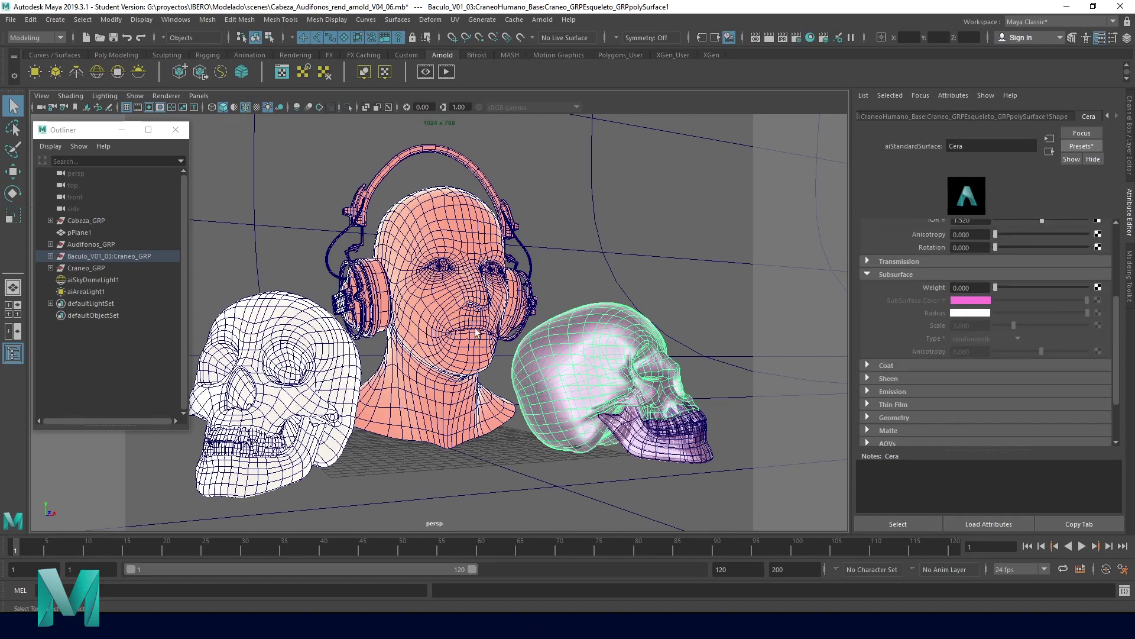
Check the head's and left skull's materials, then reselect the wax skull.
{"action": "left_click", "coordinate": [455, 321]}
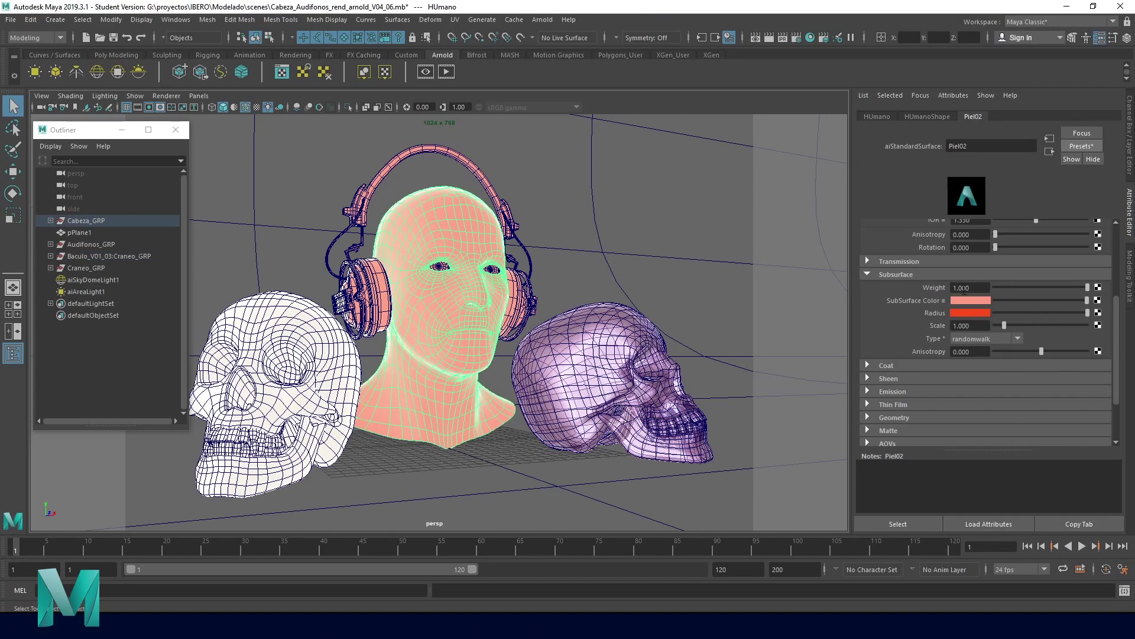
{"action": "left_click", "coordinate": [254, 330]}
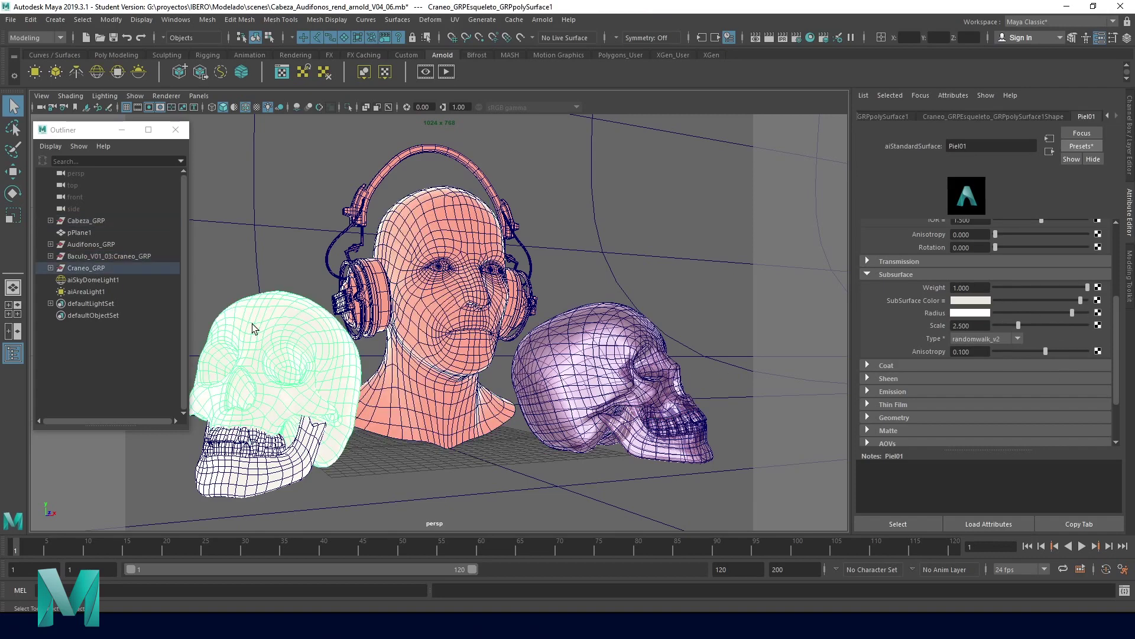
{"action": "middle_click_drag", "start_coordinate": [970, 298], "coordinate": [873, 305]}
{"action": "left_click", "coordinate": [469, 236]}
{"action": "left_click", "coordinate": [603, 323]}
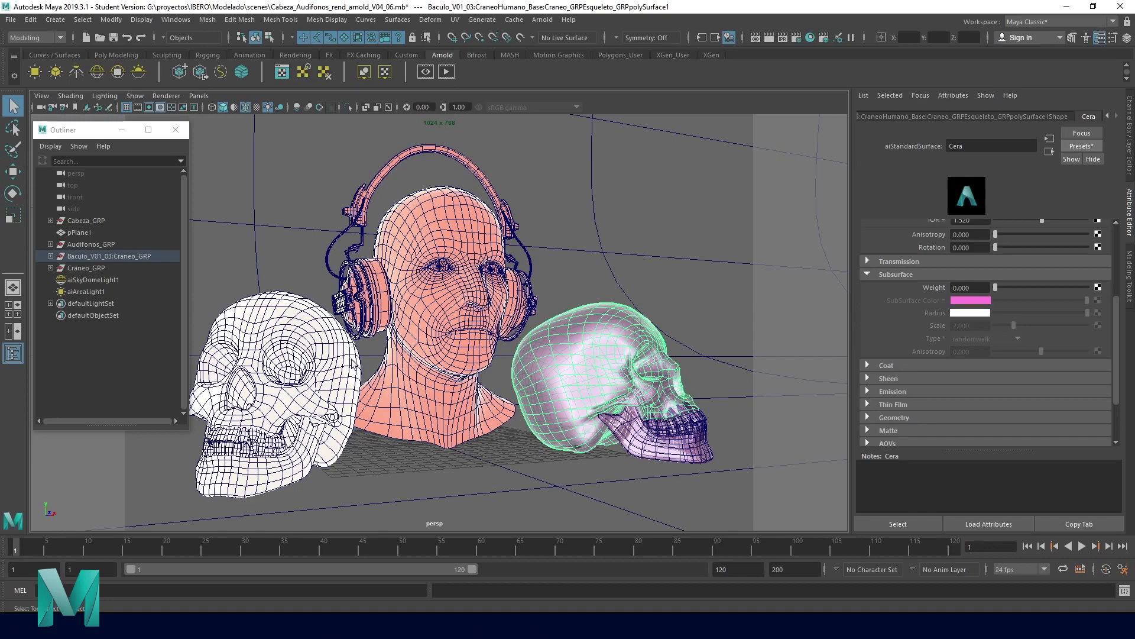
Render the fitted scene in Arnold, keep it as Snapshot_09, and close the view.
{"action": "left_click", "coordinate": [425, 72]}
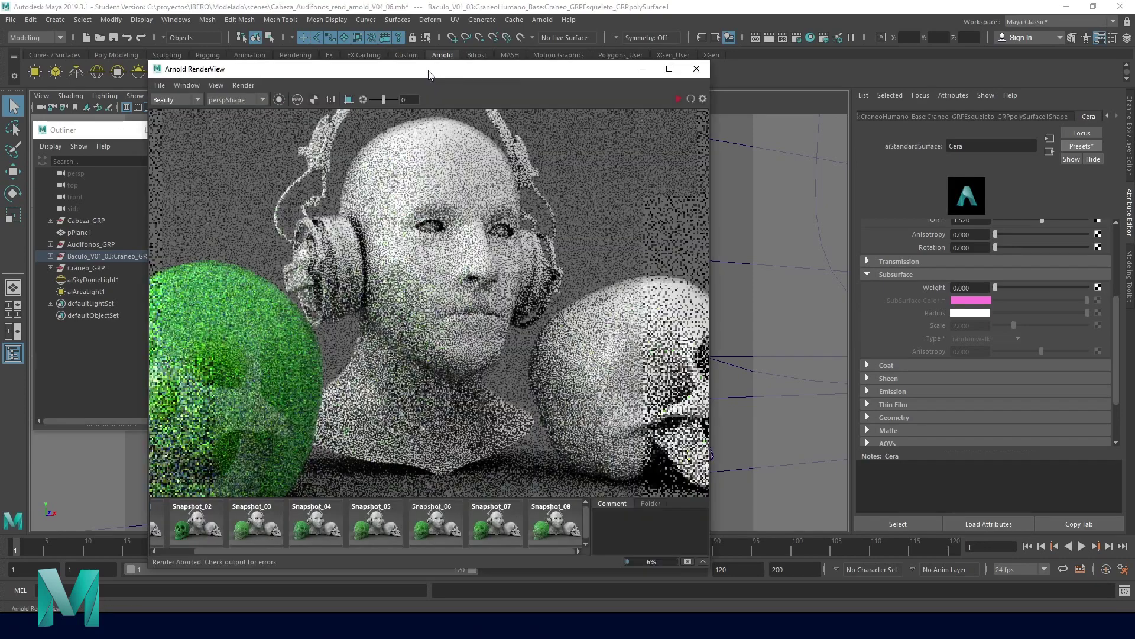
{"action": "key", "text": "f"}
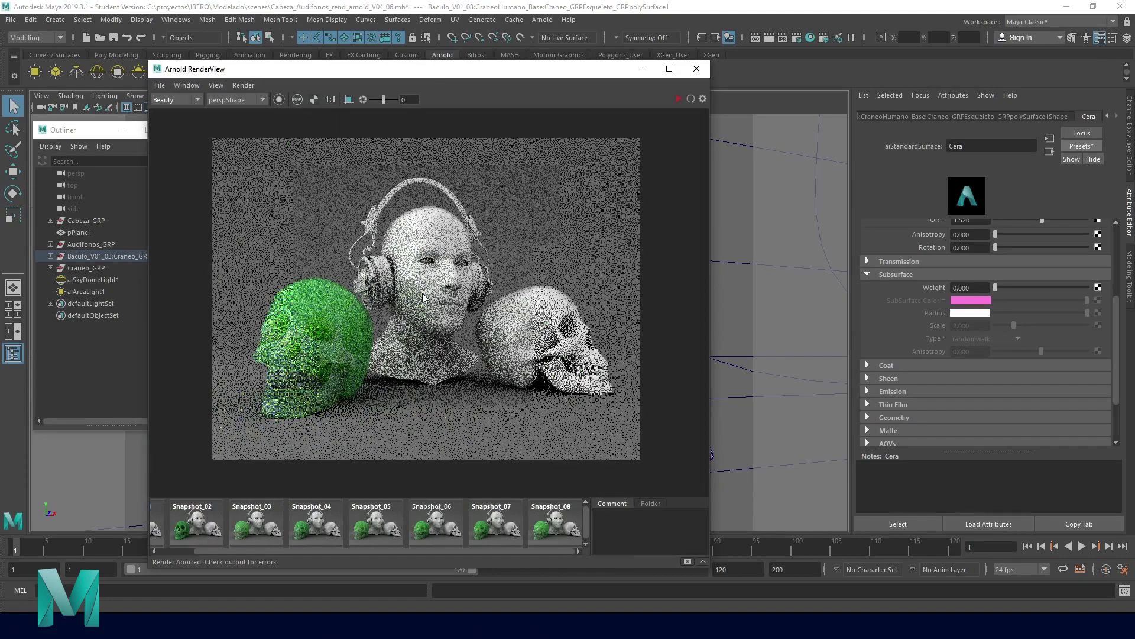
{"action": "left_click", "coordinate": [689, 99]}
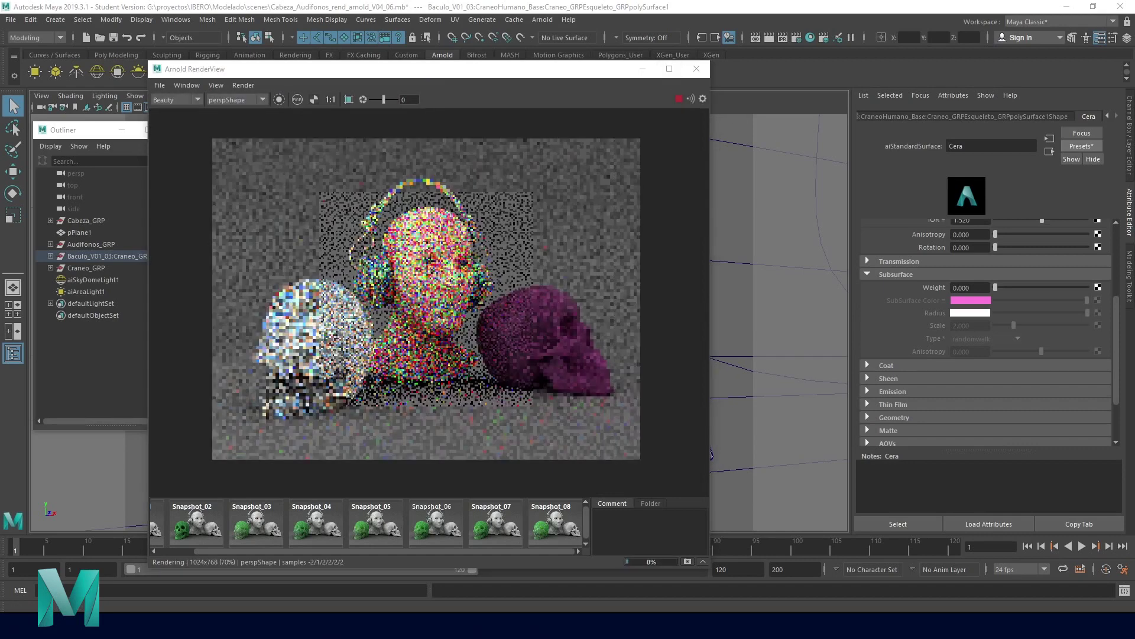
{"action": "left_click", "coordinate": [687, 561]}
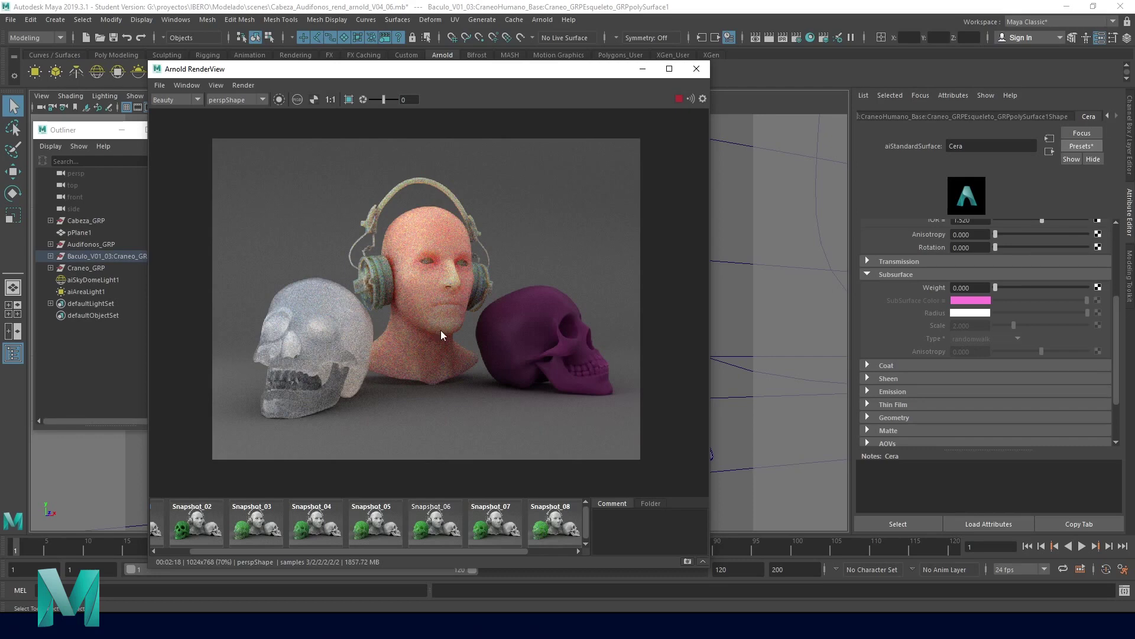
{"action": "left_click_drag", "start_coordinate": [492, 551], "coordinate": [547, 552]}
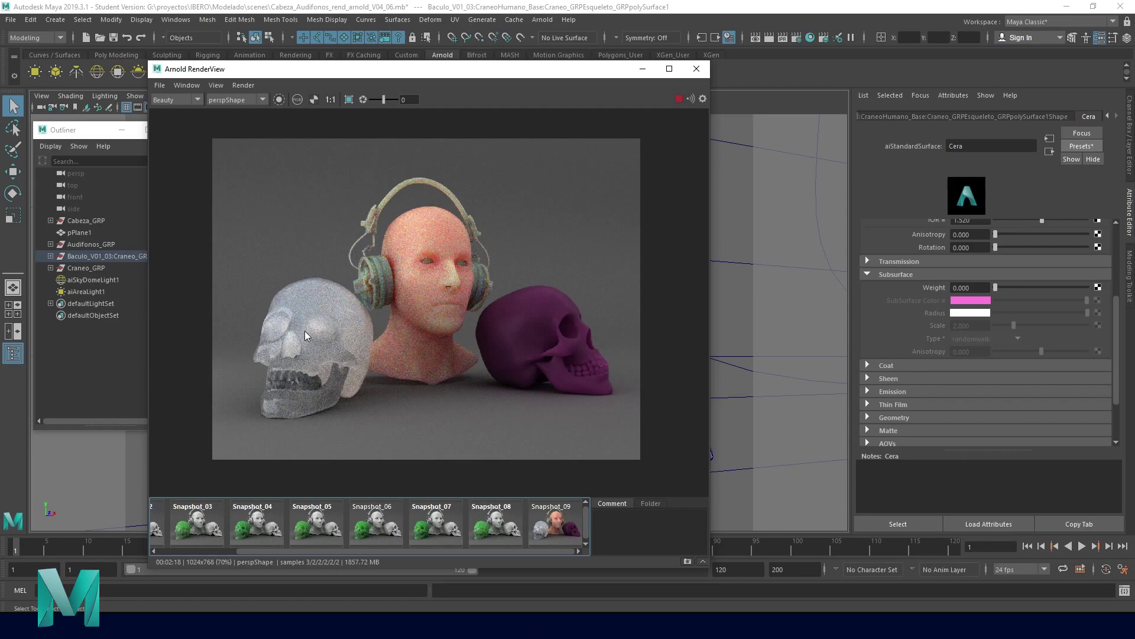
{"action": "left_click", "coordinate": [696, 67]}
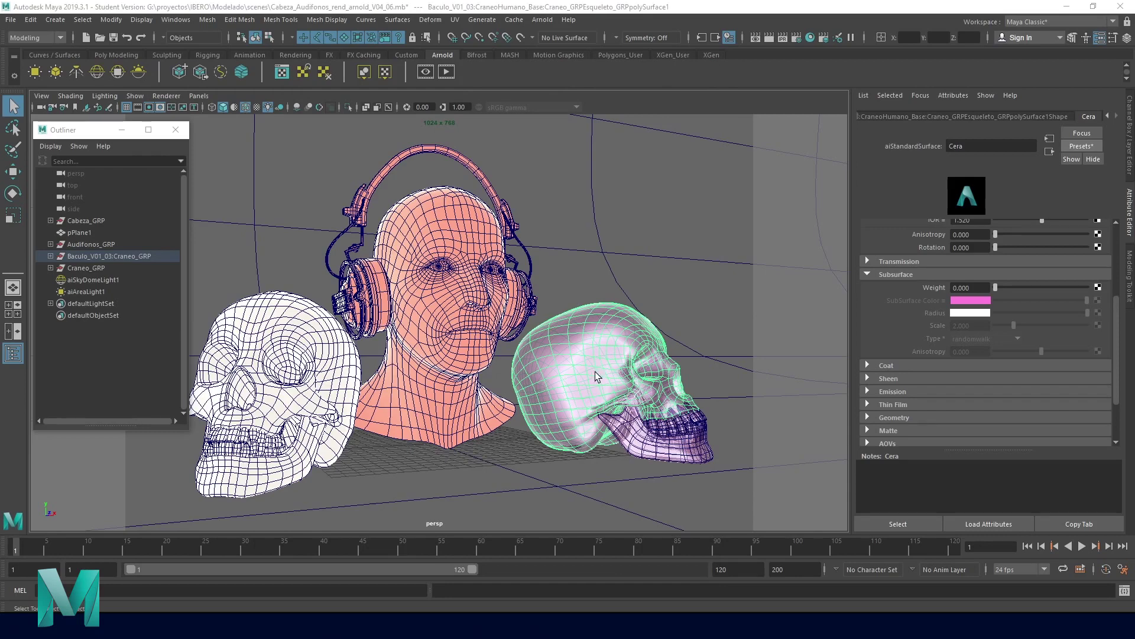
Duplicate the left area light and place the copy right of the models, tilted toward them.
{"action": "right_click_drag", "start_coordinate": [544, 400], "coordinate": [334, 303], "text": "alt"}
{"action": "left_click_drag", "start_coordinate": [334, 303], "coordinate": [451, 355], "text": "alt"}
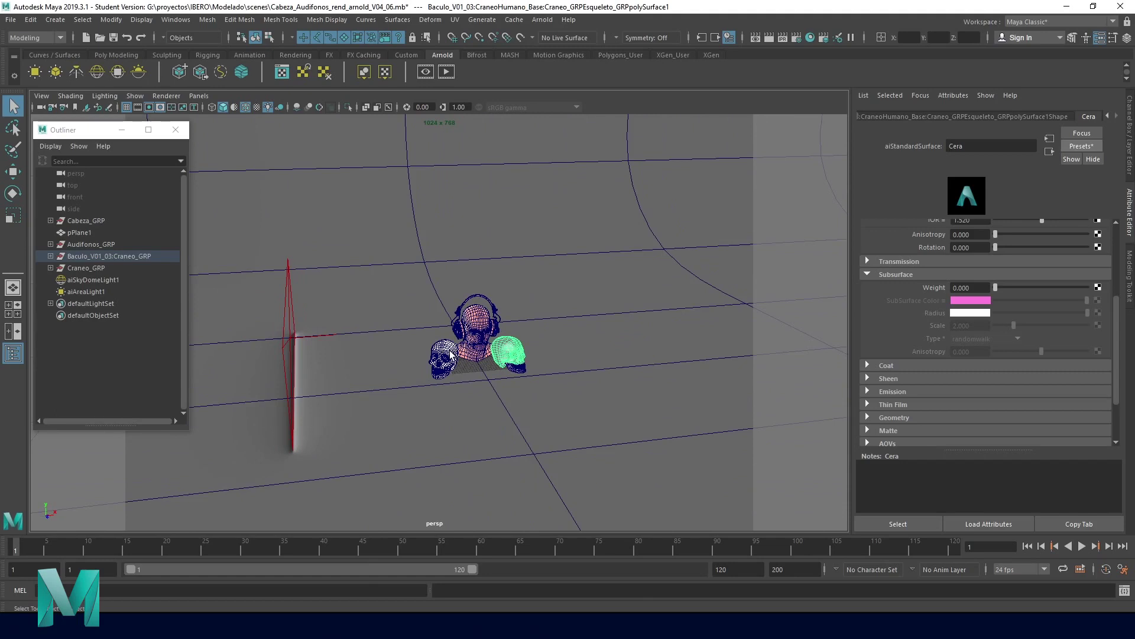
{"action": "key", "text": "5"}
{"action": "left_click", "coordinate": [288, 339]}
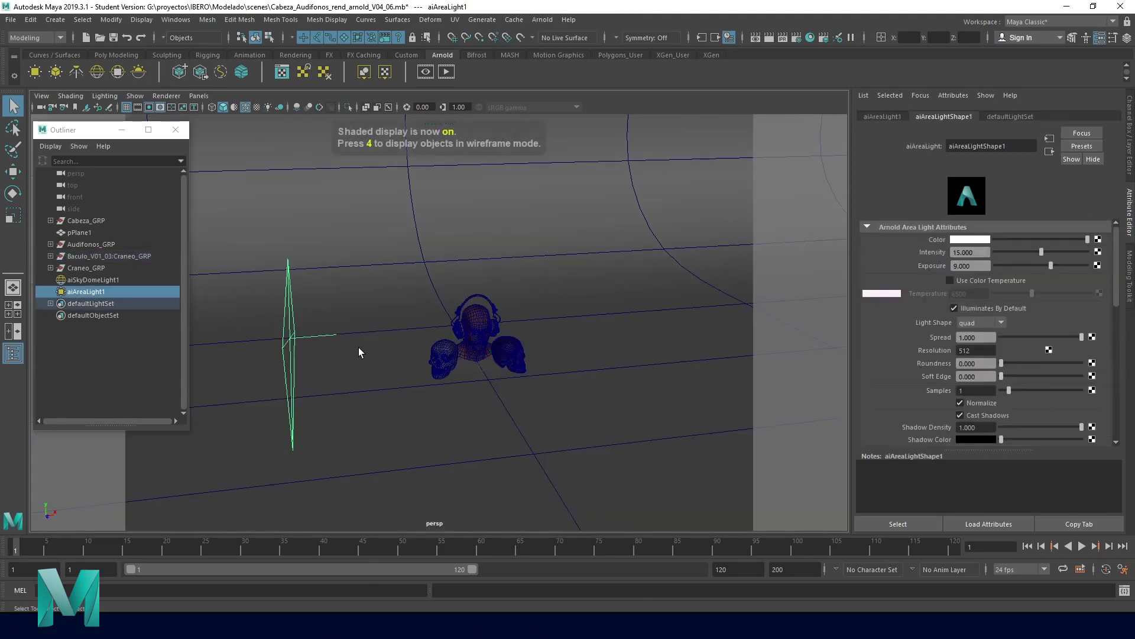
{"action": "key", "text": "ctrl+d"}
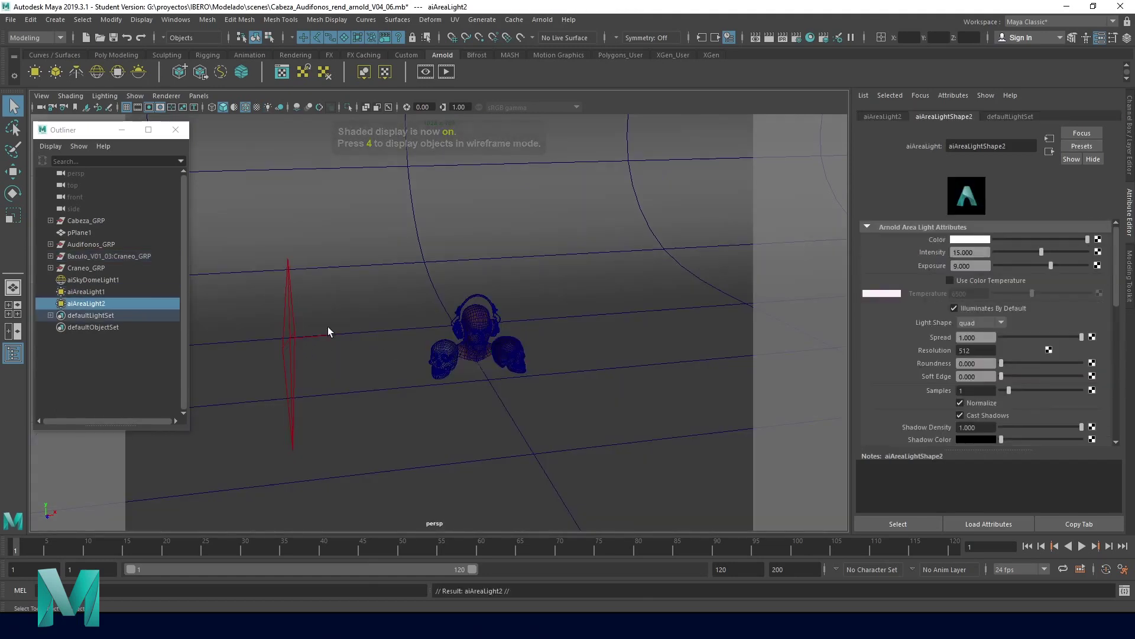
{"action": "key", "text": "w"}
{"action": "left_click_drag", "start_coordinate": [345, 333], "coordinate": [702, 329]}
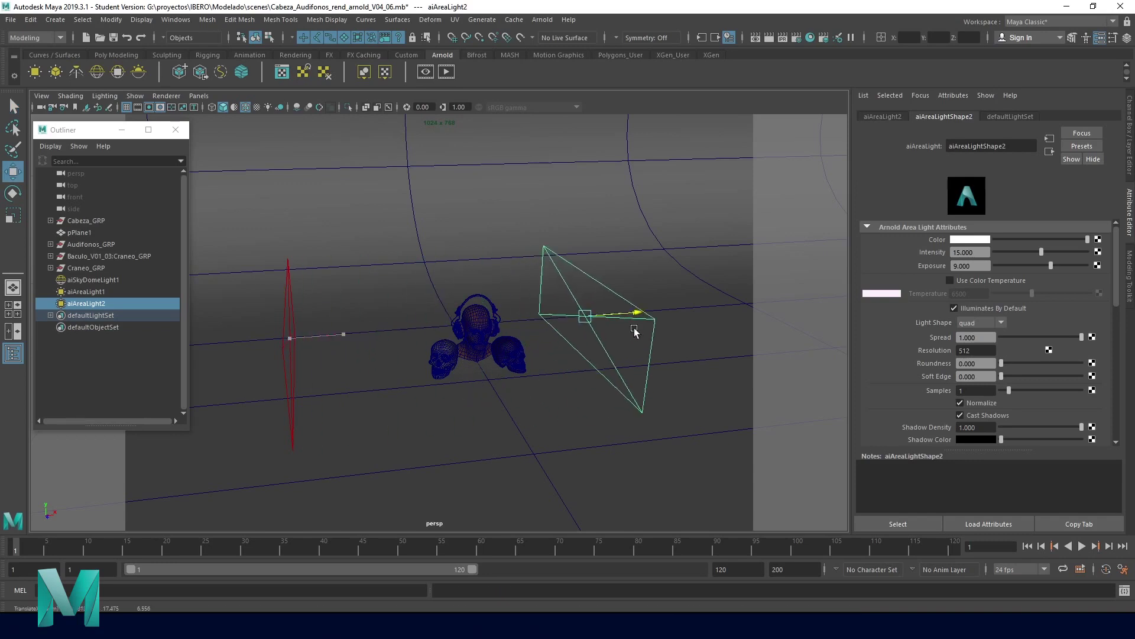
{"action": "mouse_move", "coordinate": [690, 393]}
{"action": "left_mouse_down", "text": "alt"}
{"action": "mouse_move", "coordinate": [621, 388]}
{"action": "mouse_move", "coordinate": [616, 398]}
{"action": "left_mouse_up", "text": "alt"}
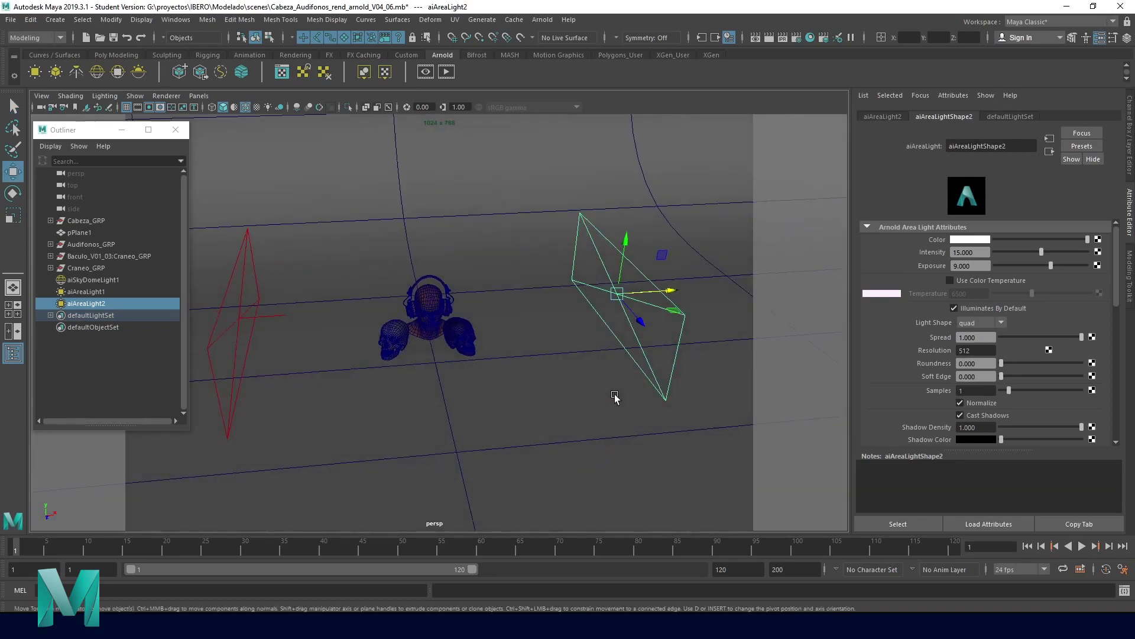
{"action": "key", "text": "e"}
{"action": "mouse_move", "coordinate": [580, 307]}
{"action": "left_mouse_down"}
{"action": "mouse_move", "coordinate": [664, 322]}
{"action": "mouse_move", "coordinate": [680, 298]}
{"action": "left_mouse_up"}
{"action": "left_click_drag", "start_coordinate": [614, 322], "coordinate": [654, 319]}
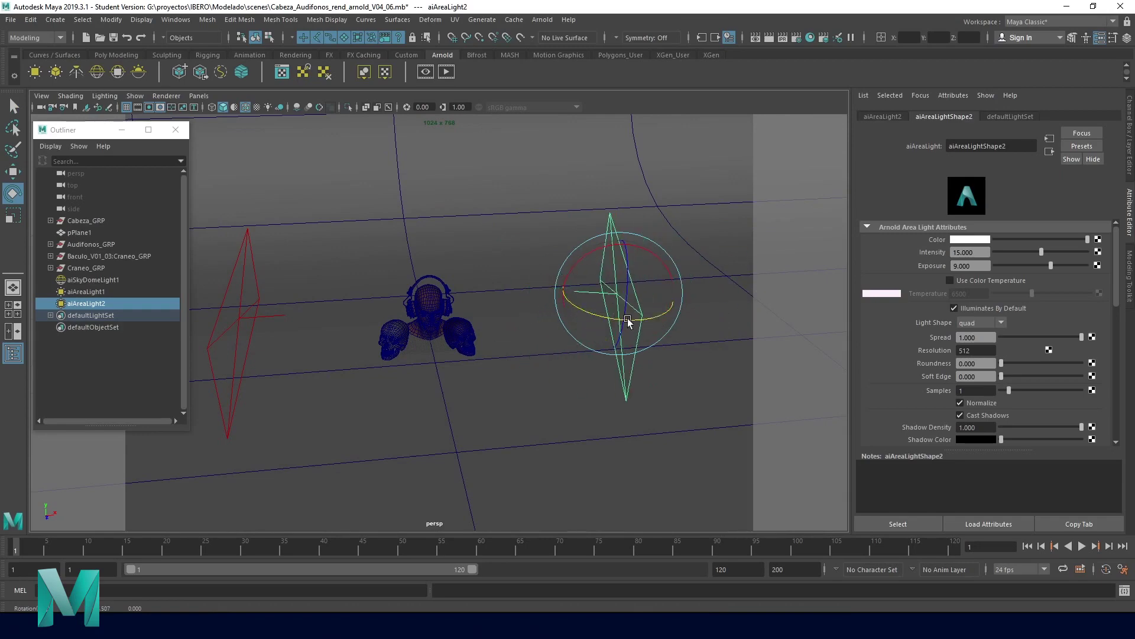
In four-view layout, aim the right area light at the heads and slide it further right.
{"action": "key", "text": "space"}
{"action": "key", "text": "space"}
{"action": "middle_click_drag", "start_coordinate": [563, 338], "coordinate": [404, 326], "text": "alt"}
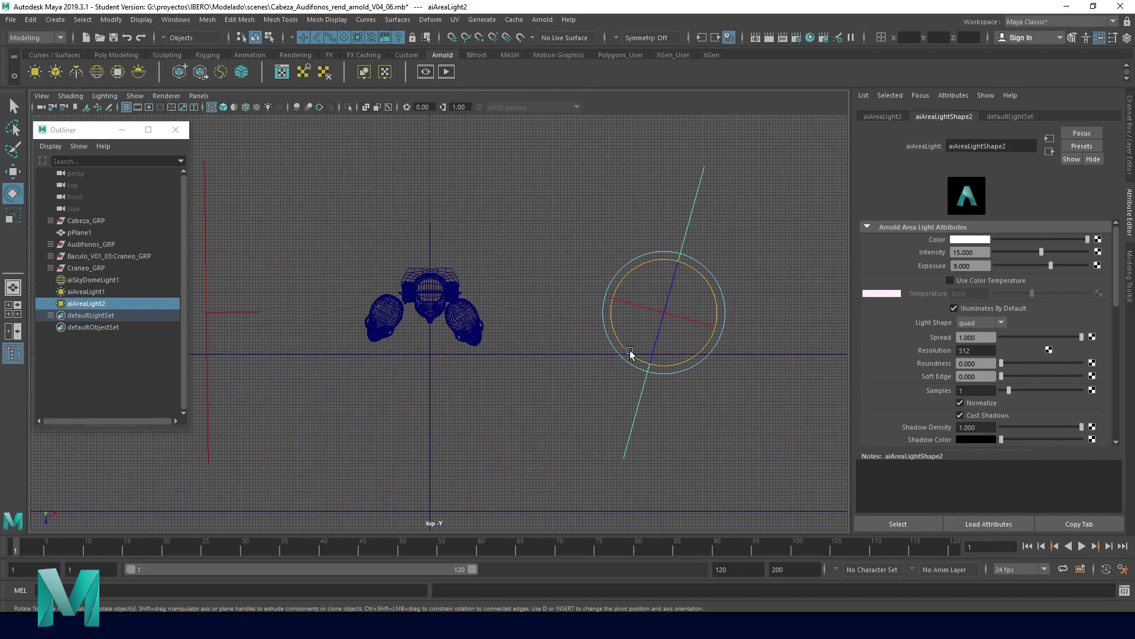
{"action": "left_click_drag", "start_coordinate": [629, 353], "coordinate": [645, 355]}
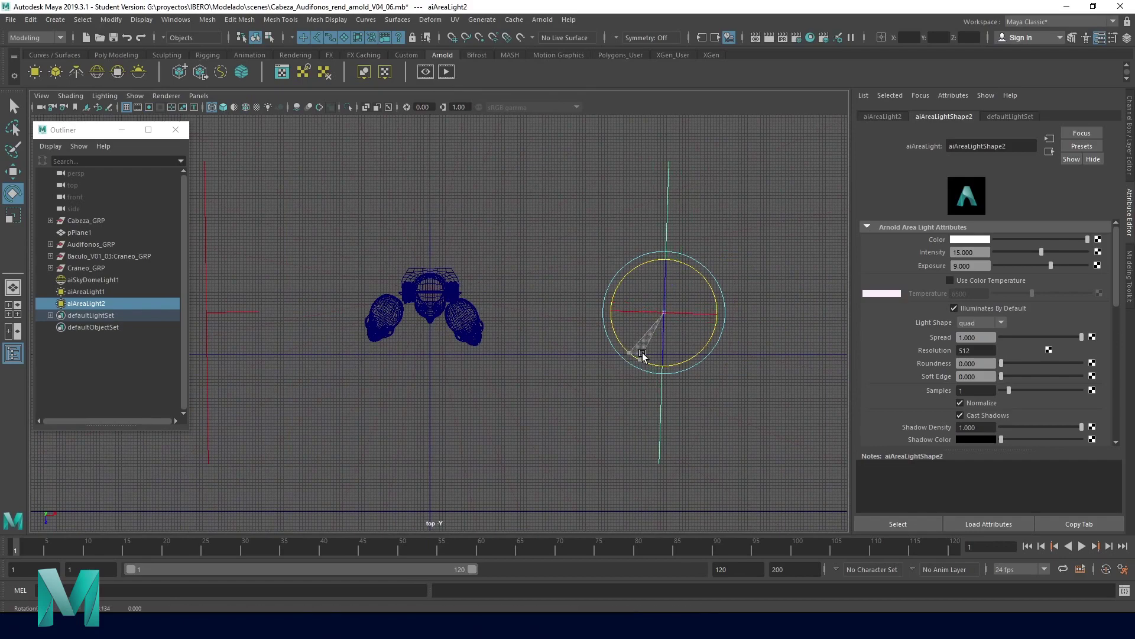
{"action": "left_click_drag", "start_coordinate": [646, 355], "coordinate": [644, 354]}
{"action": "left_click_drag", "start_coordinate": [644, 355], "coordinate": [645, 355]}
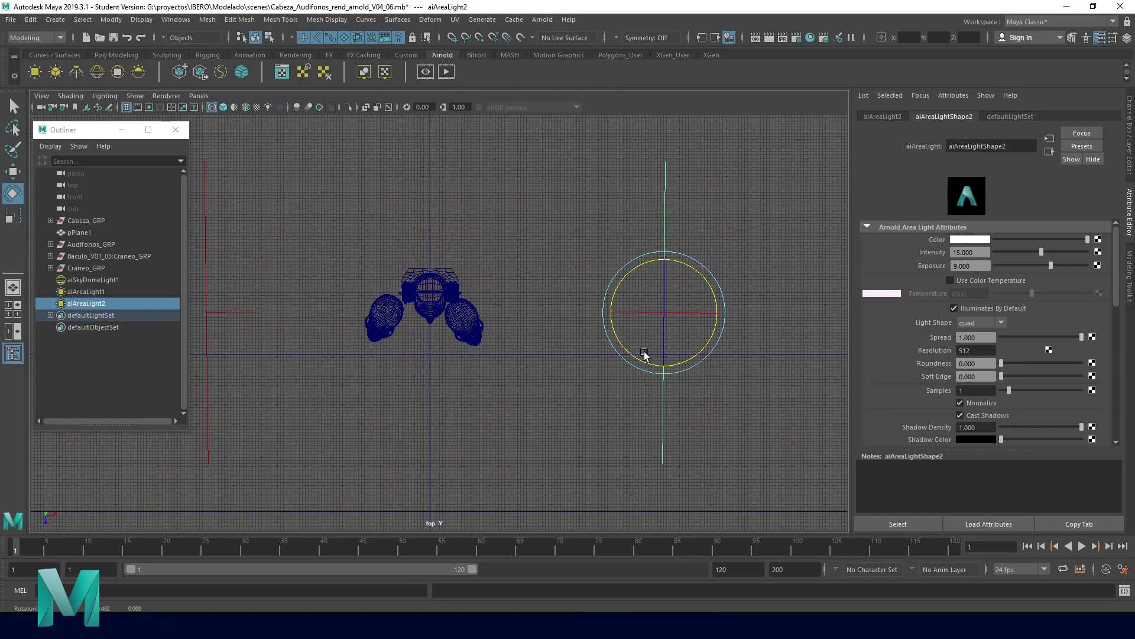
{"action": "key", "text": "w"}
{"action": "left_click_drag", "start_coordinate": [722, 313], "coordinate": [789, 316]}
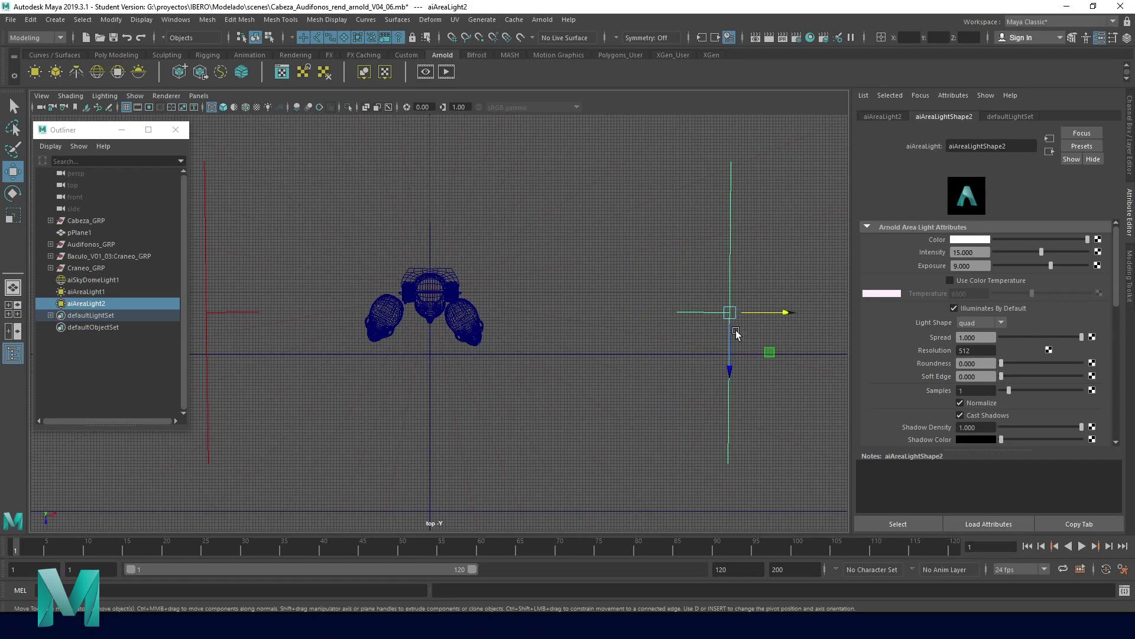
{"action": "scroll", "coordinate": [508, 280], "scroll_direction": "down", "scroll_amount": 2}
{"action": "middle_click_drag", "start_coordinate": [508, 280], "coordinate": [561, 360], "text": "alt"}
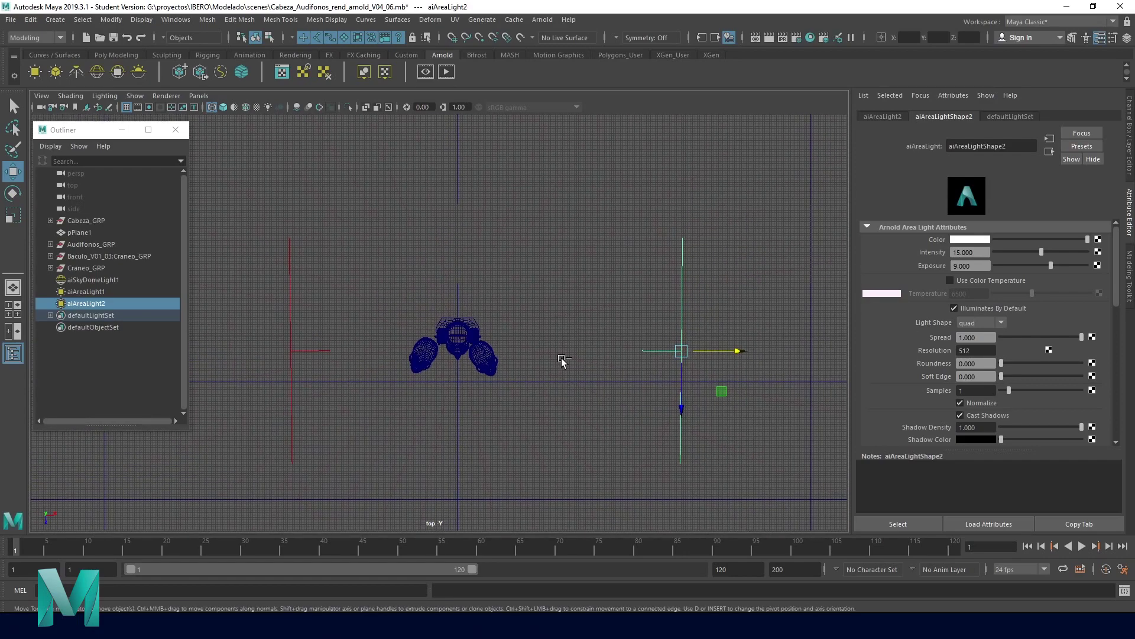
Duplicate the right light into a third area light centred above the bust, facing the heads.
{"action": "key", "text": "ctrl+d"}
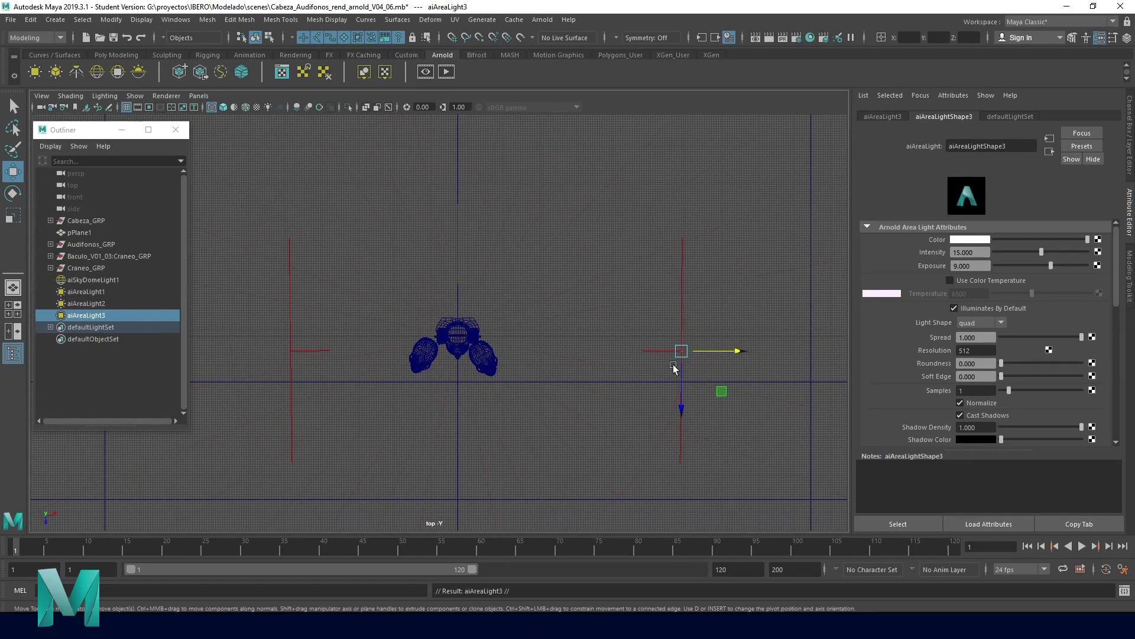
{"action": "mouse_move", "coordinate": [681, 351]}
{"action": "left_mouse_down"}
{"action": "mouse_move", "coordinate": [563, 288]}
{"action": "mouse_move", "coordinate": [477, 267]}
{"action": "left_mouse_up"}
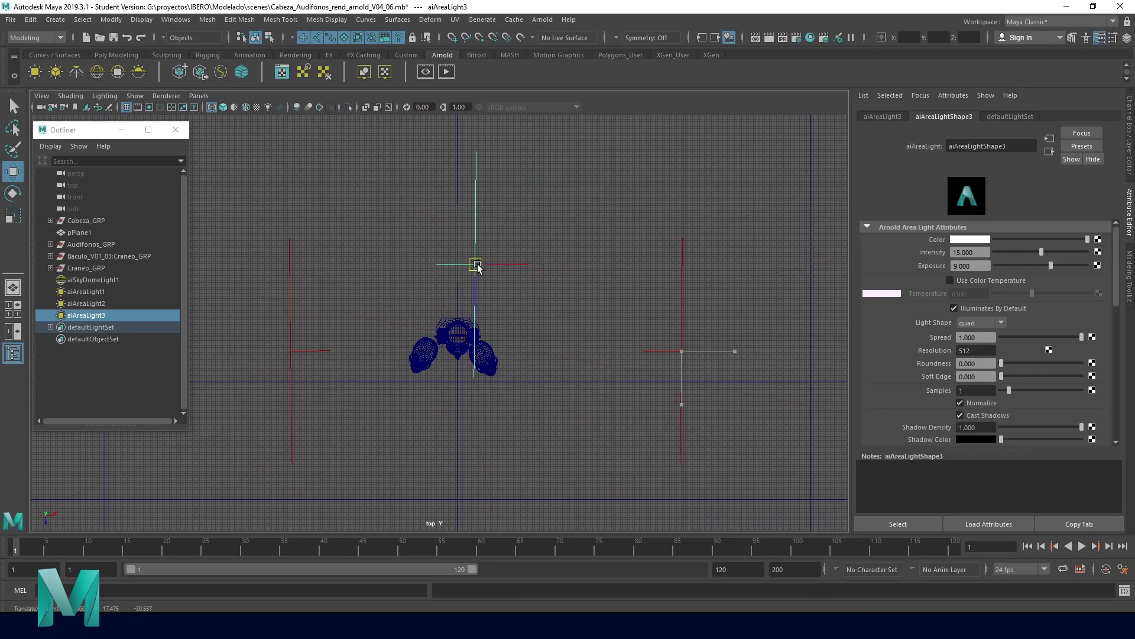
{"action": "key", "text": "e"}
{"action": "mouse_move", "coordinate": [504, 226]}
{"action": "left_mouse_down"}
{"action": "mouse_move", "coordinate": [429, 213]}
{"action": "mouse_move", "coordinate": [429, 232]}
{"action": "left_mouse_up"}
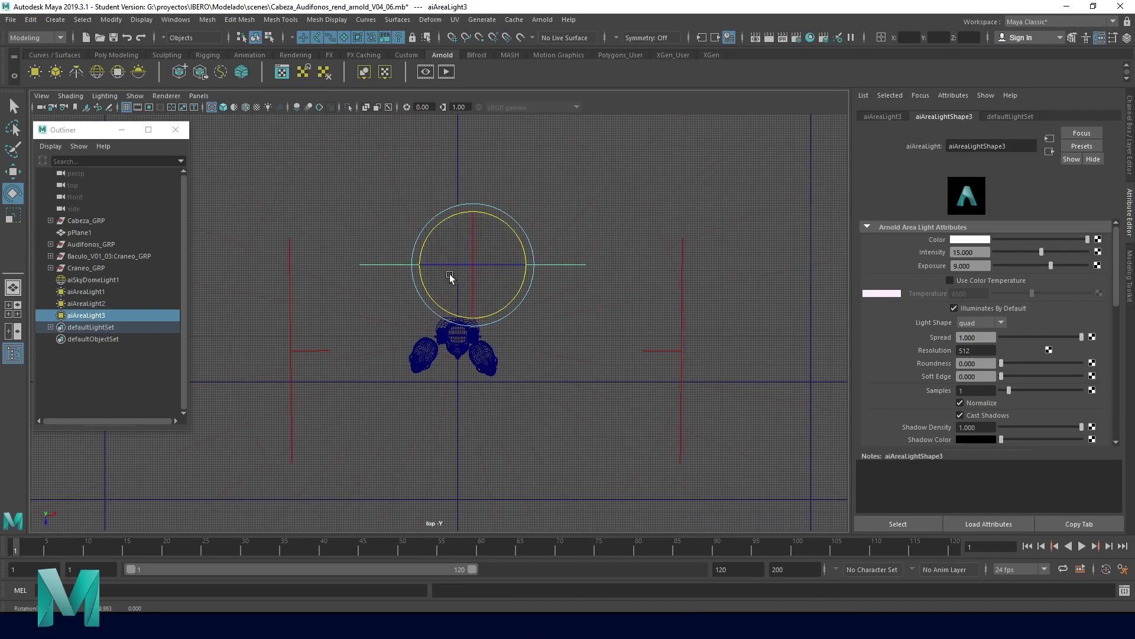
{"action": "key", "text": "w"}
{"action": "left_click_drag", "start_coordinate": [473, 322], "coordinate": [473, 243]}
{"action": "left_click_drag", "start_coordinate": [535, 182], "coordinate": [522, 183]}
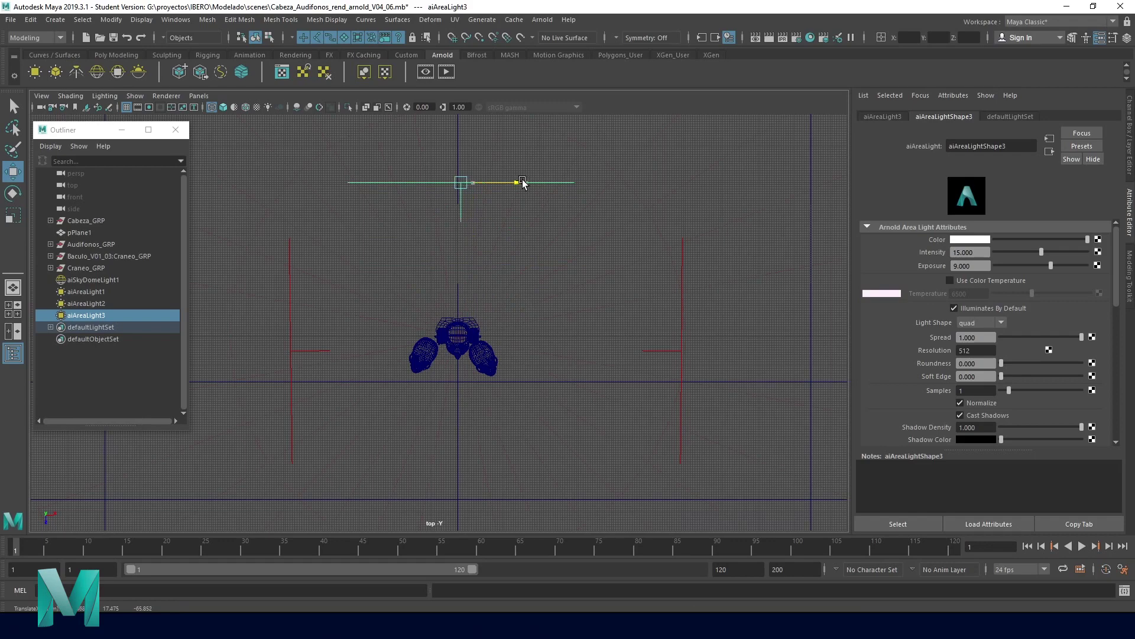
Rename the left area light Luz_princ.
{"action": "left_click", "coordinate": [292, 353]}
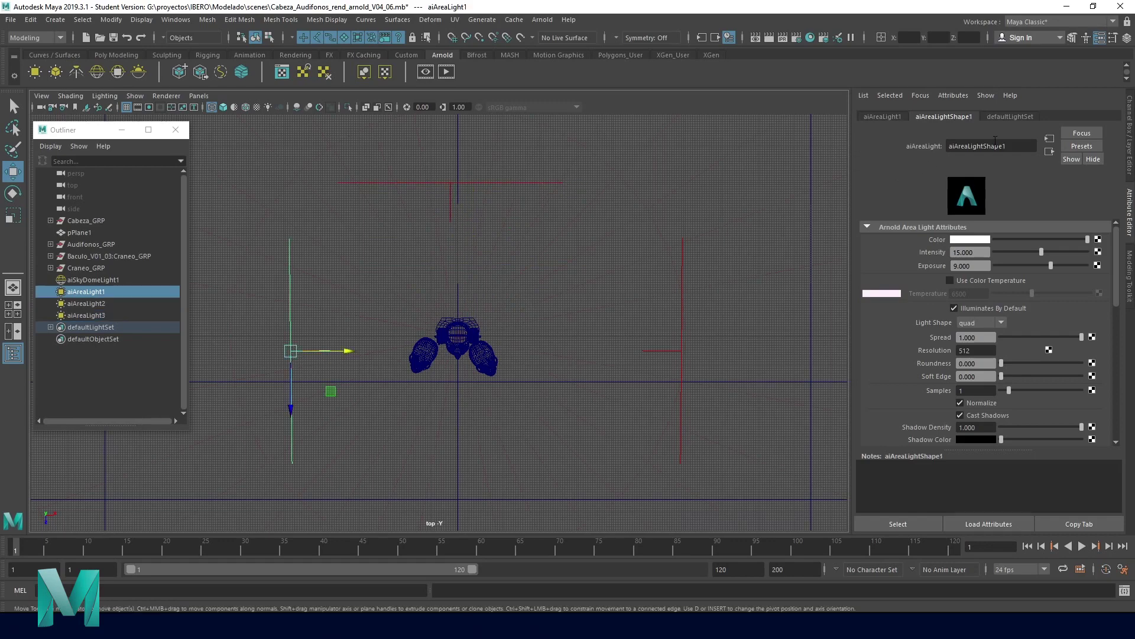
{"action": "left_click_drag", "start_coordinate": [1013, 145], "coordinate": [945, 146]}
{"action": "type", "text": "L"}
{"action": "key", "text": "Return"}
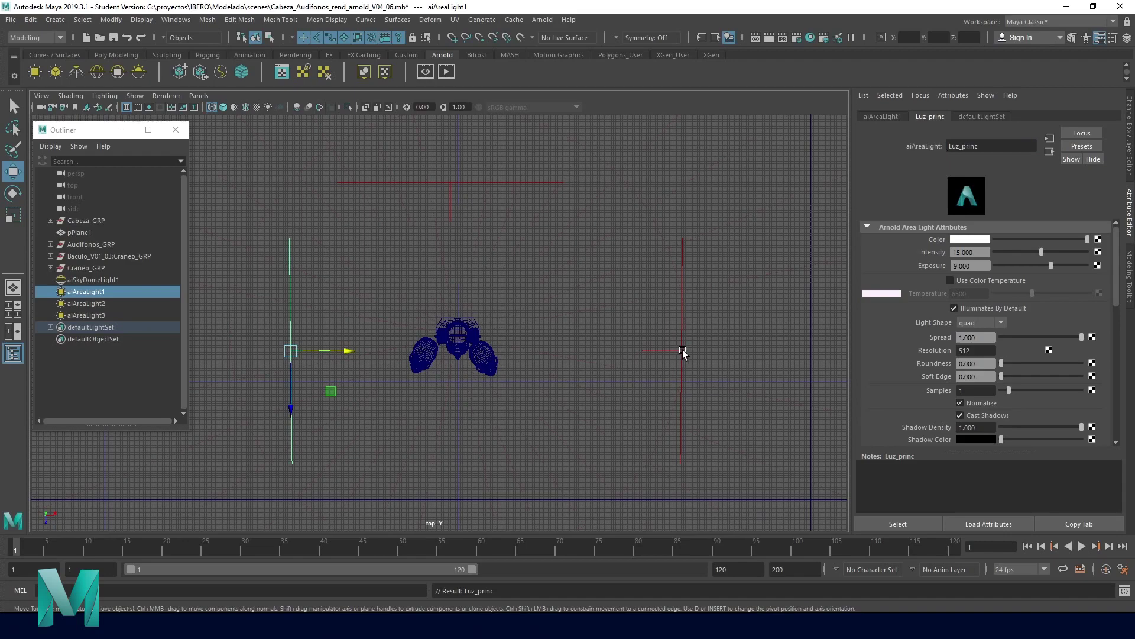
Rename the right area light Luz_Sec.
{"action": "left_click", "coordinate": [685, 352]}
{"action": "double_click", "coordinate": [1014, 148]}
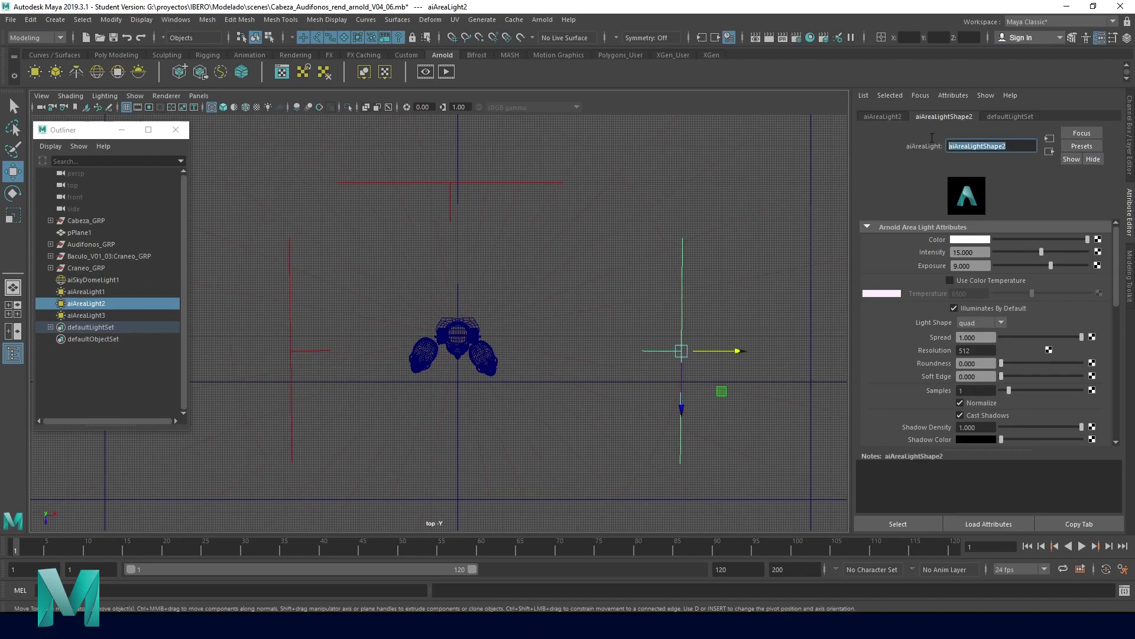
{"action": "type", "text": "Luz_"}
{"action": "type", "text": "Sec"}
{"action": "key", "text": "Return"}
Rename the overhead third area light Luz_relleno.
{"action": "left_click", "coordinate": [478, 182]}
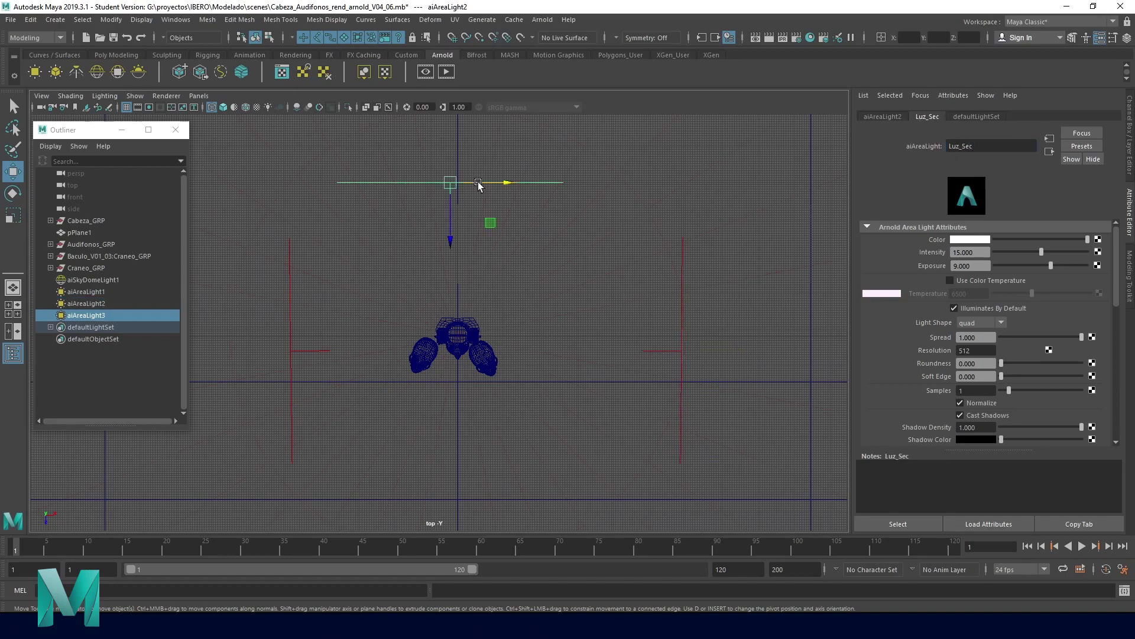
{"action": "left_click", "coordinate": [1024, 145]}
{"action": "left_click_drag", "start_coordinate": [1024, 146], "coordinate": [920, 143]}
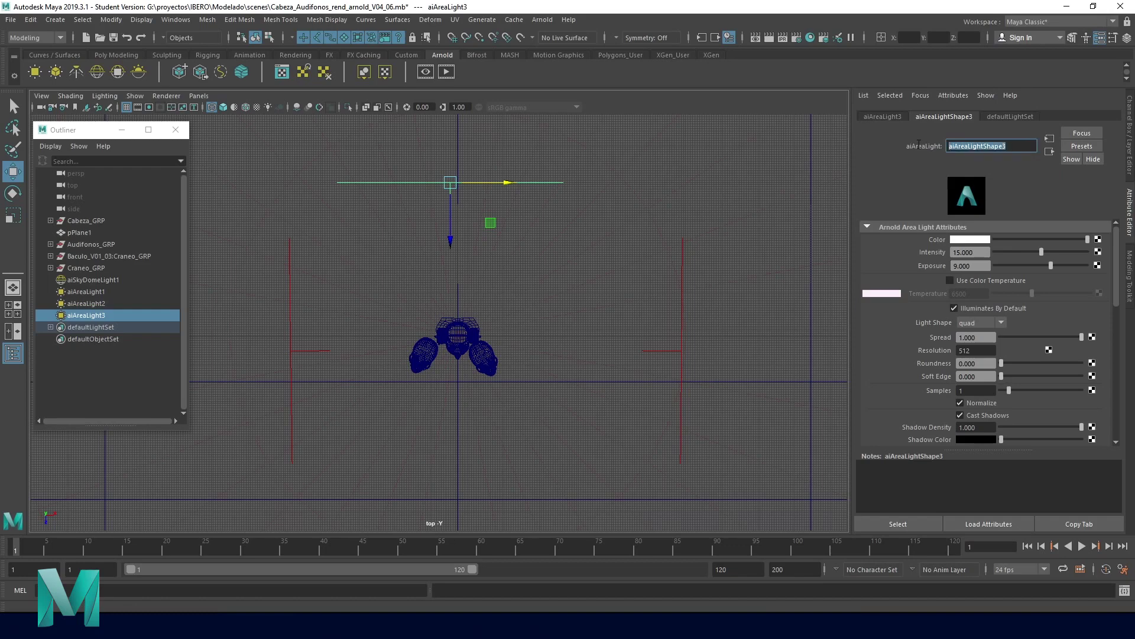
{"action": "type", "text": "Luz_"}
{"action": "type", "text": "relleno"}
{"action": "key", "text": "Return"}
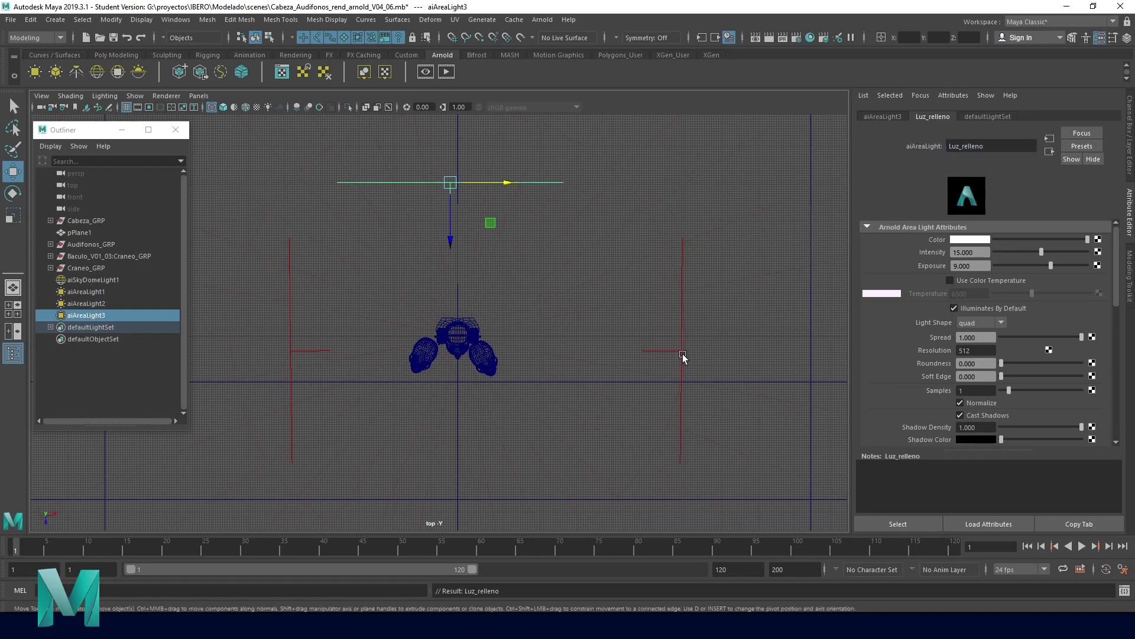
Switch to the full-size perspective view and select the fill light Luz_relleno.
{"action": "left_click", "coordinate": [672, 351]}
{"action": "key", "text": "space"}
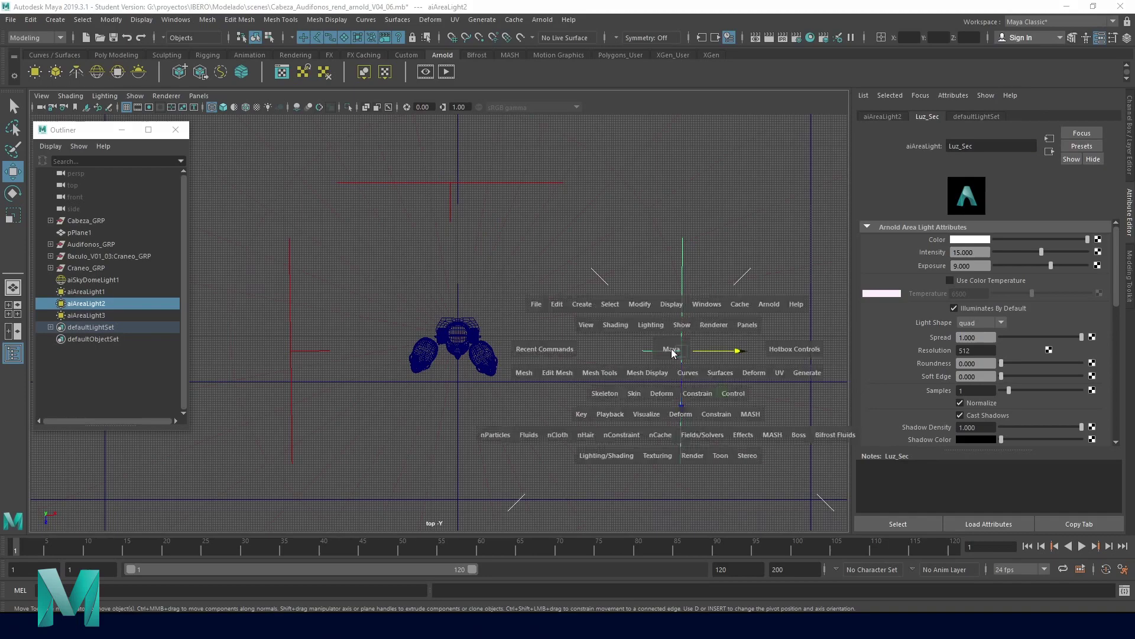
{"action": "key", "text": "space"}
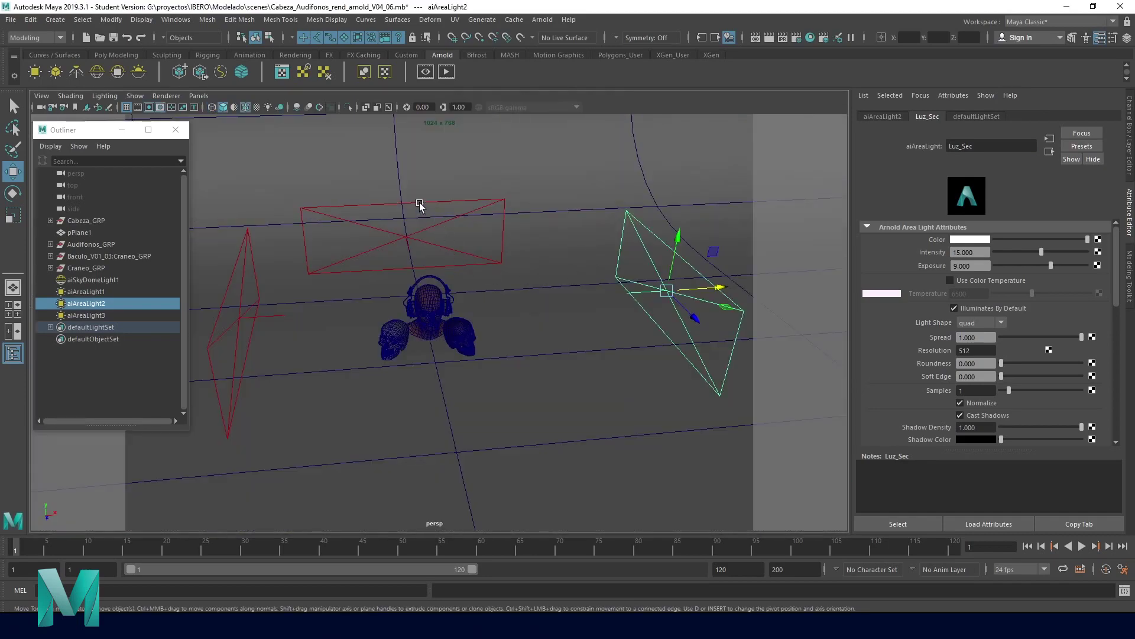
{"action": "left_click", "coordinate": [418, 202]}
{"action": "mouse_move", "coordinate": [484, 318]}
{"action": "left_mouse_down", "text": "alt"}
{"action": "mouse_move", "coordinate": [458, 338]}
{"action": "mouse_move", "coordinate": [595, 322]}
{"action": "left_mouse_up", "text": "alt"}
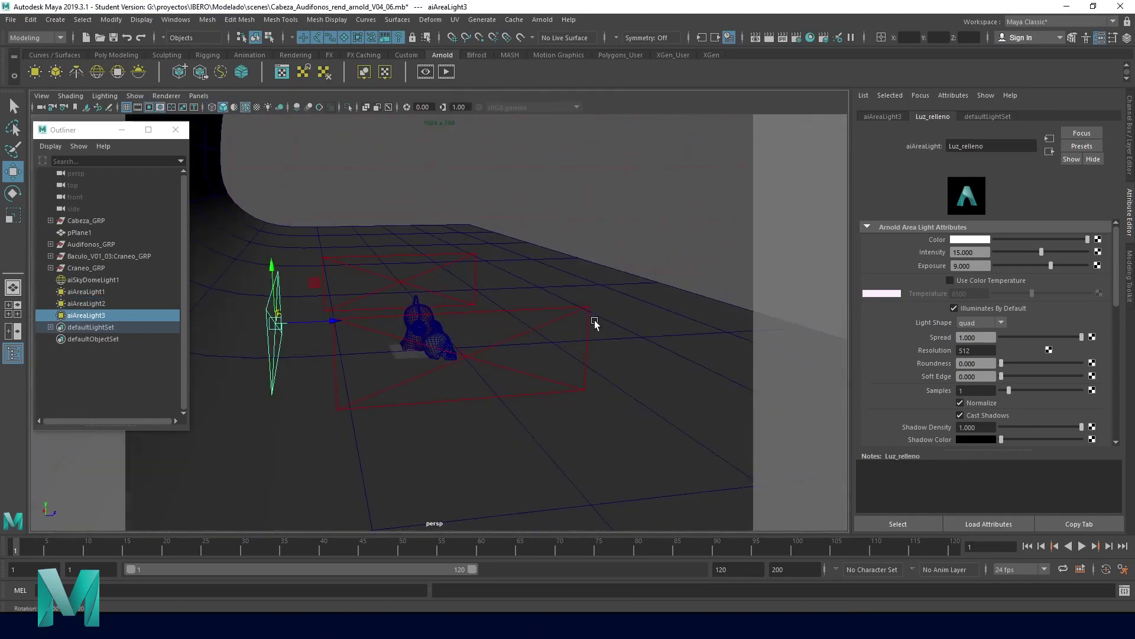
{"action": "mouse_move", "coordinate": [274, 266]}
{"action": "left_mouse_down"}
{"action": "mouse_move", "coordinate": [276, 243]}
{"action": "mouse_move", "coordinate": [410, 267]}
{"action": "left_mouse_up"}
Tilt the fill light Luz_relleno toward the heads and raise it above them.
{"action": "key", "text": "e"}
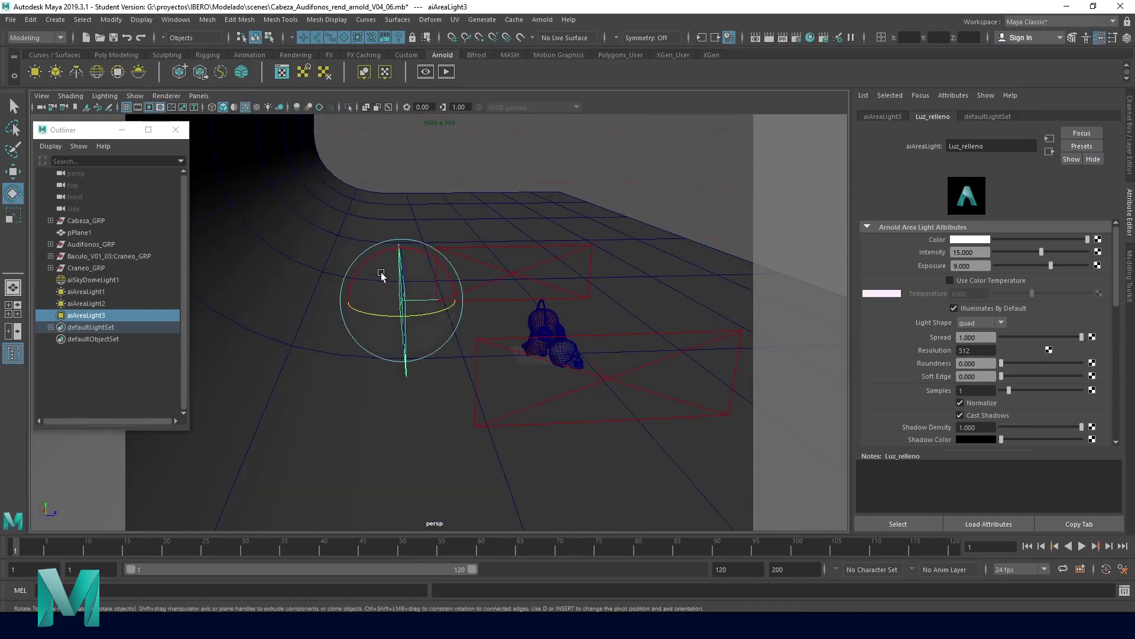
{"action": "mouse_move", "coordinate": [380, 263]}
{"action": "left_mouse_down"}
{"action": "mouse_move", "coordinate": [421, 321]}
{"action": "mouse_move", "coordinate": [385, 304]}
{"action": "left_mouse_up"}
{"action": "key", "text": "w"}
{"action": "left_click_drag", "start_coordinate": [459, 320], "coordinate": [442, 323]}
{"action": "mouse_move", "coordinate": [385, 297]}
{"action": "left_mouse_down"}
{"action": "mouse_move", "coordinate": [380, 249]}
{"action": "mouse_move", "coordinate": [385, 309]}
{"action": "mouse_move", "coordinate": [453, 351]}
{"action": "mouse_move", "coordinate": [420, 332]}
{"action": "mouse_move", "coordinate": [477, 314]}
{"action": "mouse_move", "coordinate": [456, 317]}
{"action": "mouse_move", "coordinate": [473, 343]}
{"action": "left_mouse_up"}
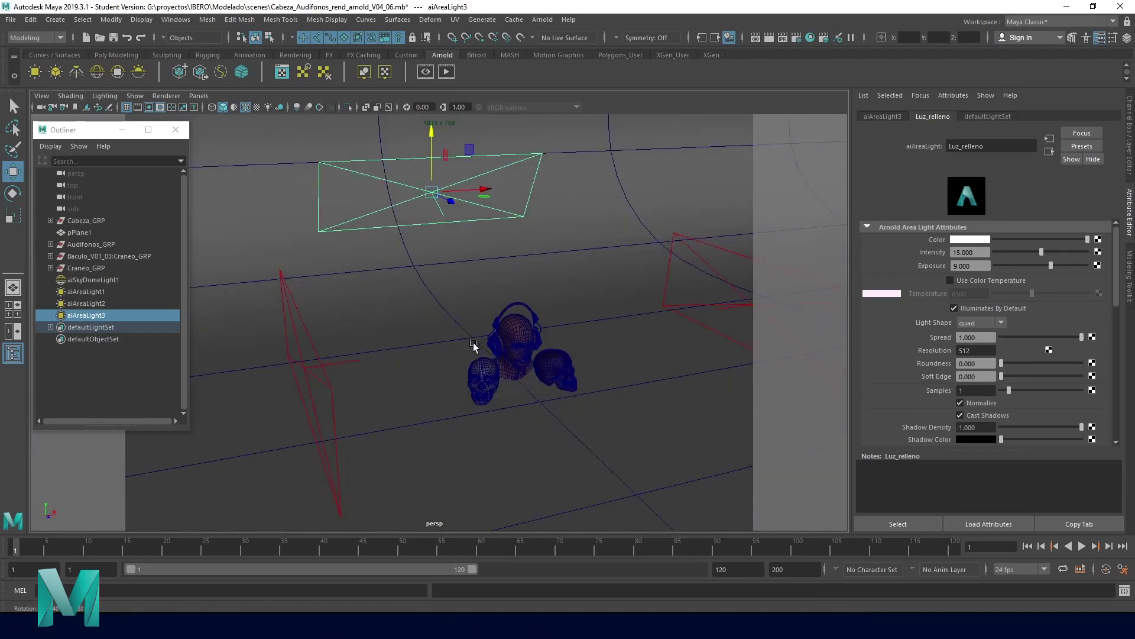
Move the main light Luz_princ along X closer to the heads and select it in the scene list.
{"action": "left_click", "coordinate": [312, 363]}
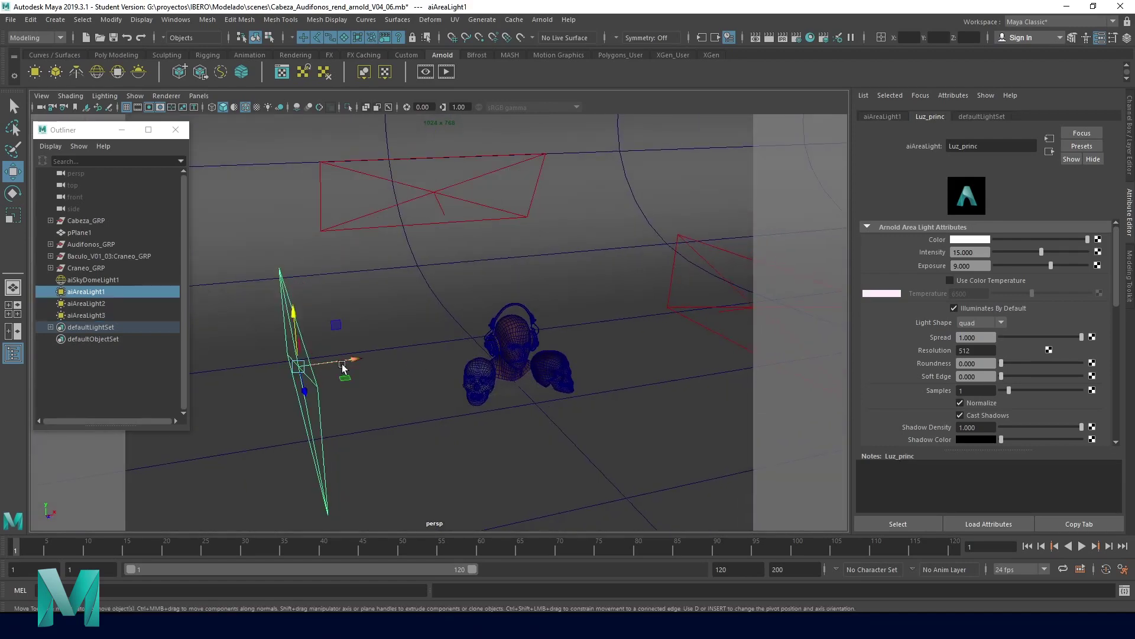
{"action": "left_click_drag", "start_coordinate": [349, 363], "coordinate": [459, 370]}
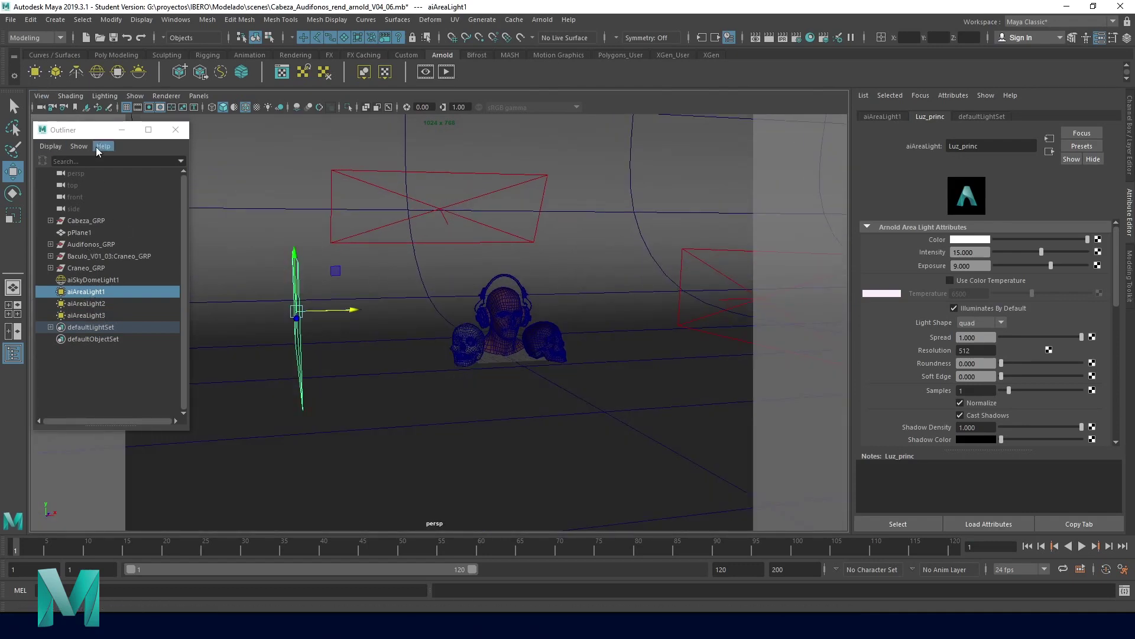
{"action": "left_click", "coordinate": [94, 293]}
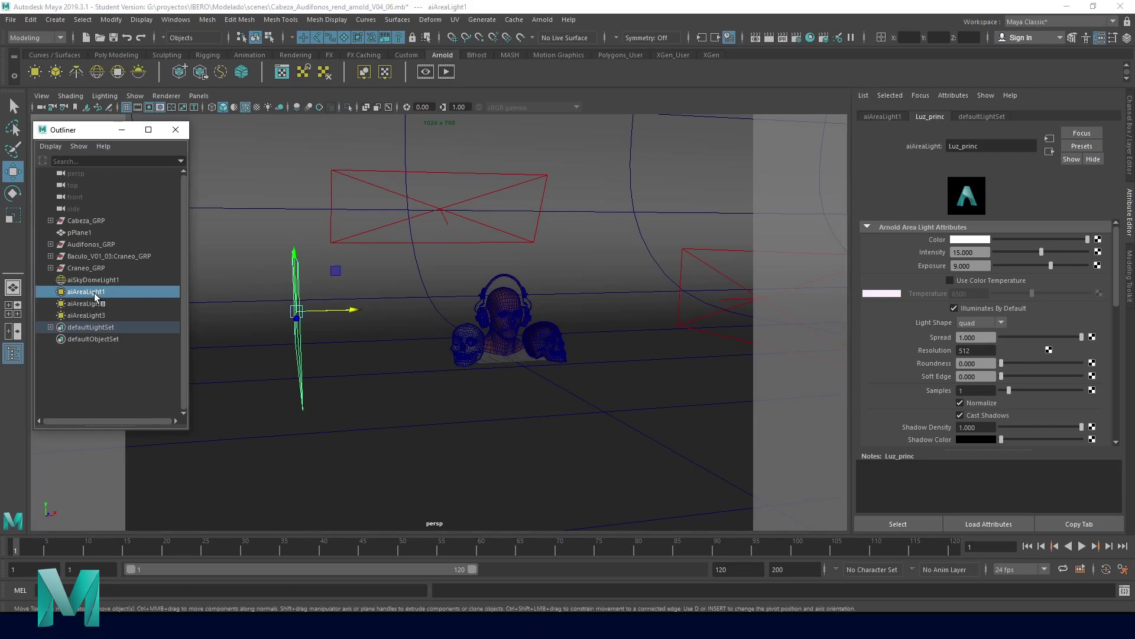
{"action": "left_click", "coordinate": [98, 303]}
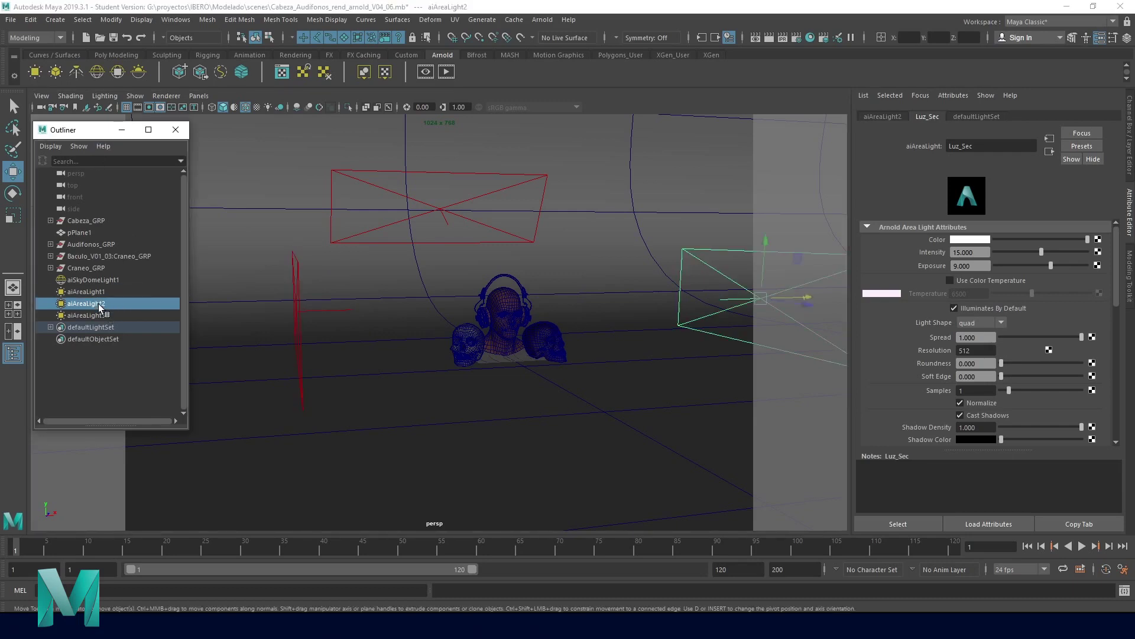
{"action": "left_click", "coordinate": [98, 314]}
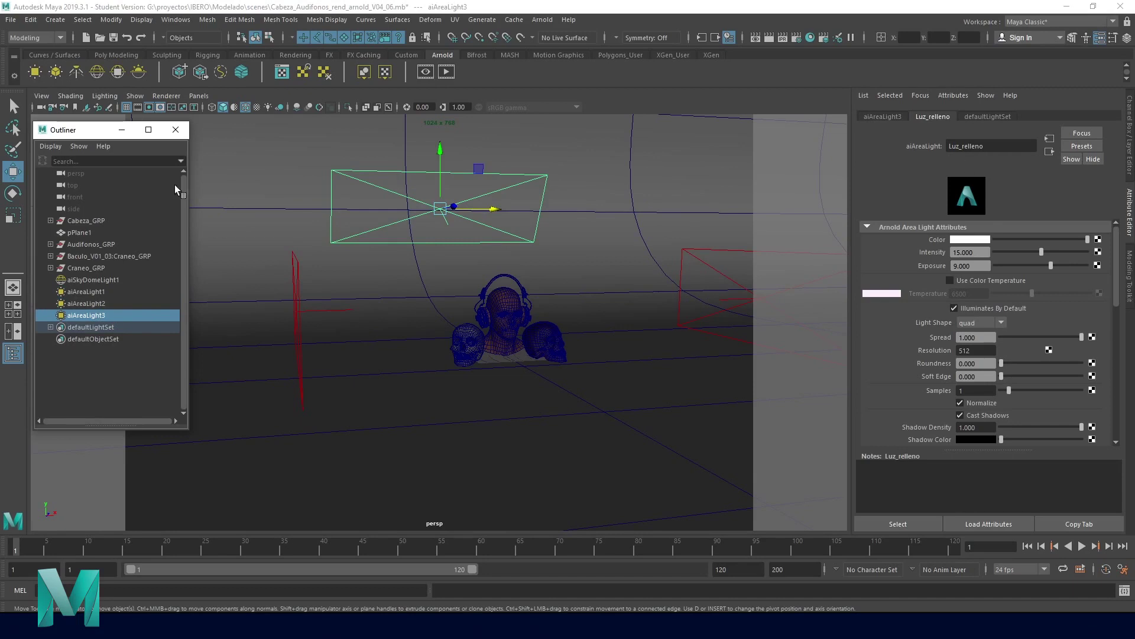
{"action": "left_click", "coordinate": [89, 291]}
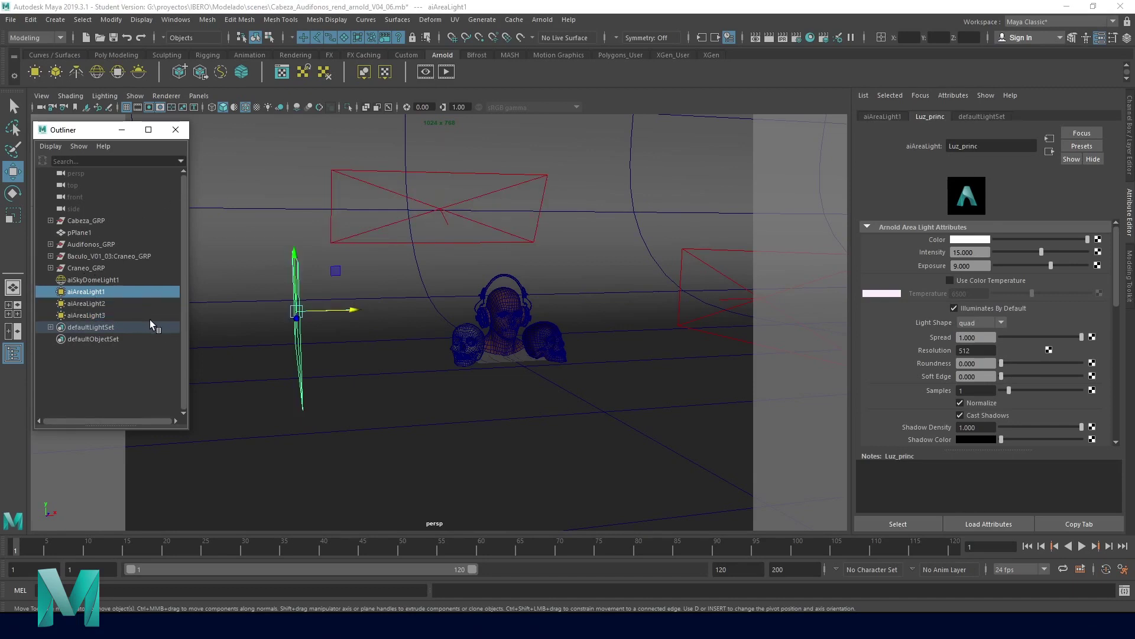
{"action": "left_click", "coordinate": [43, 95]}
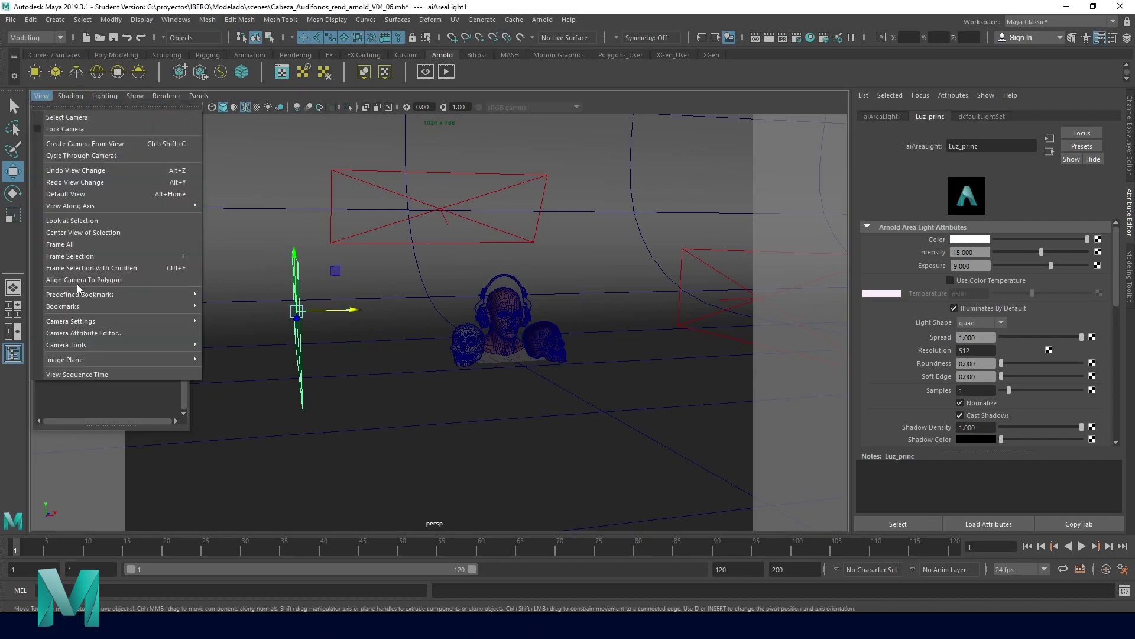
{"action": "mouse_move", "coordinate": [62, 306]}
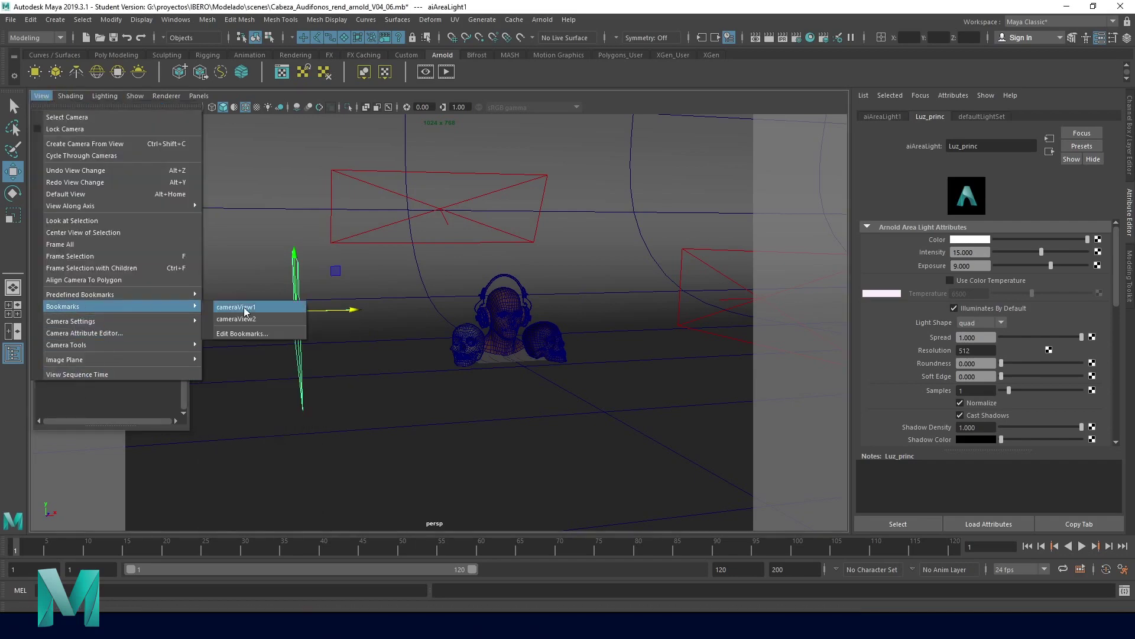
Jump to the saved close-up camera view and turn off Opaque on the left skull.
{"action": "left_click", "coordinate": [243, 314]}
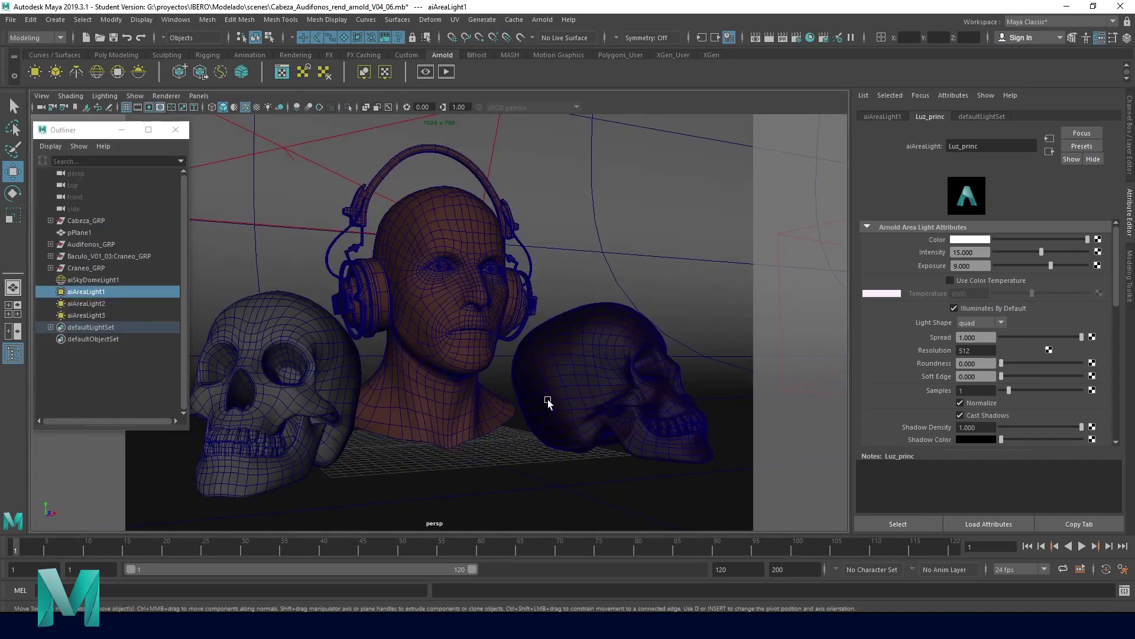
{"action": "left_click", "coordinate": [338, 342]}
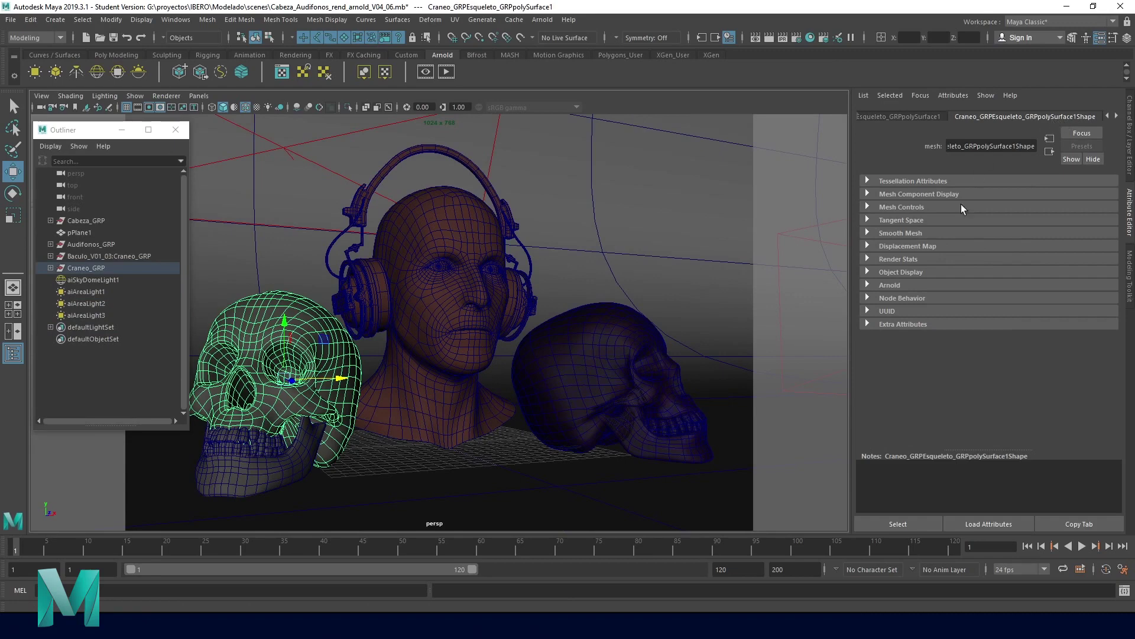
{"action": "left_click", "coordinate": [868, 258]}
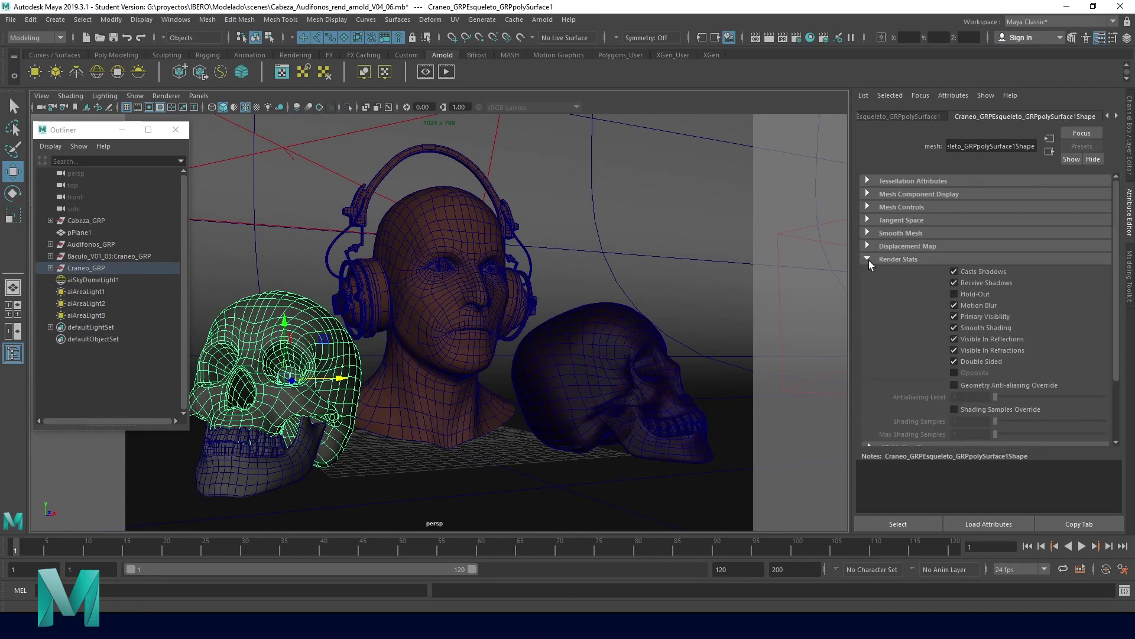
{"action": "left_click", "coordinate": [868, 259]}
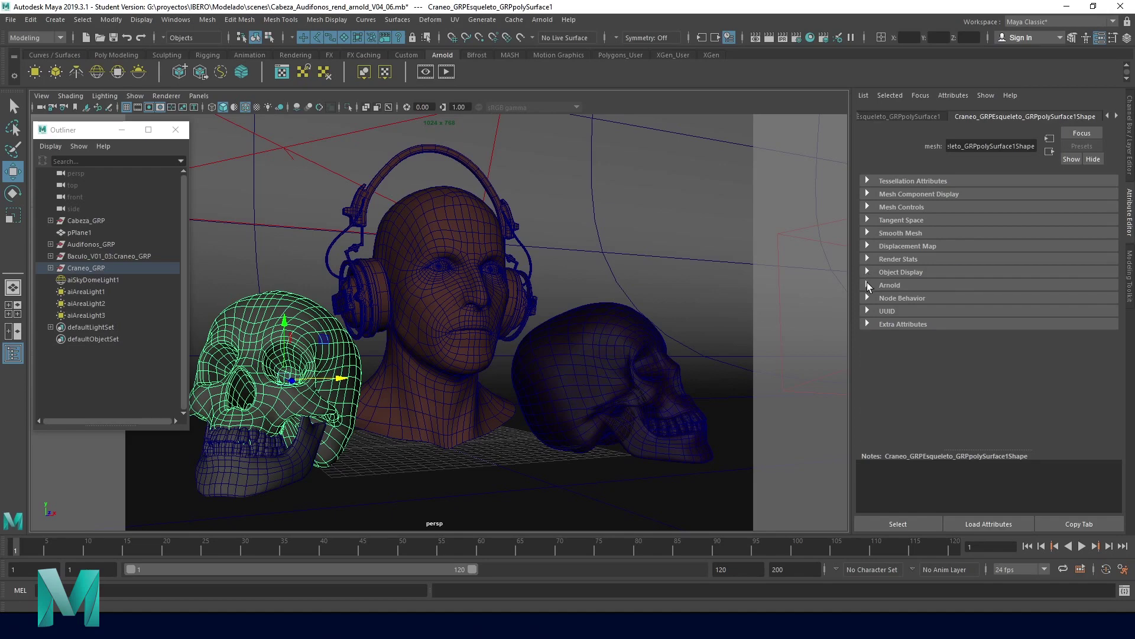
{"action": "left_click", "coordinate": [867, 285]}
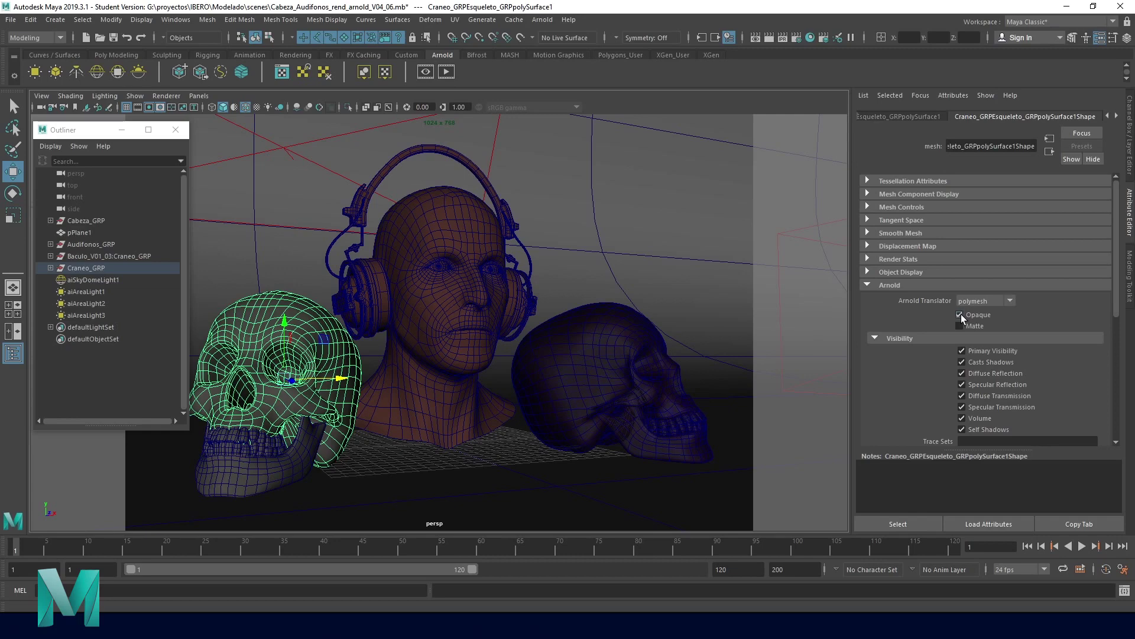
{"action": "left_click", "coordinate": [959, 315]}
{"action": "left_click", "coordinate": [868, 285]}
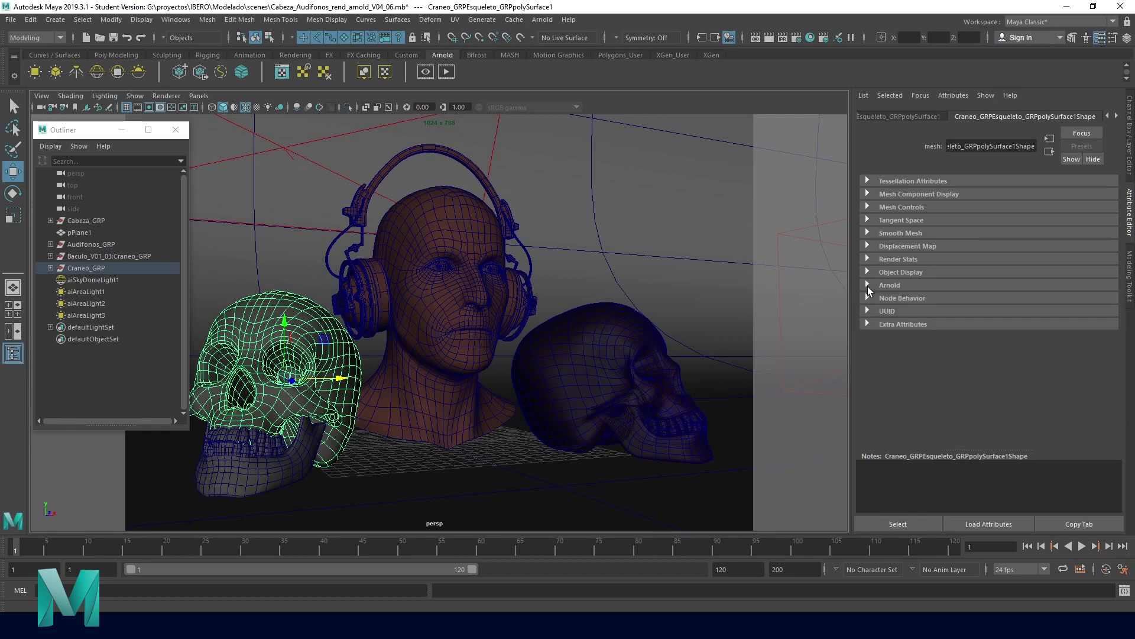
Inspect the Arnold settings of the head bust, both skulls and their jaws.
{"action": "left_click", "coordinate": [493, 237]}
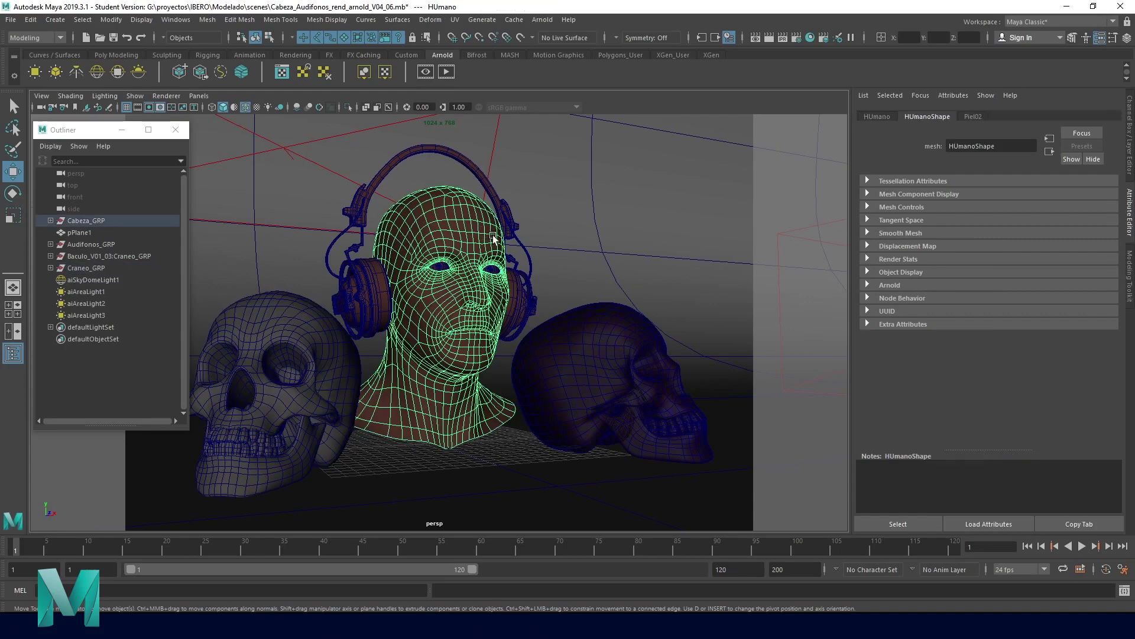
{"action": "left_click", "coordinate": [868, 285]}
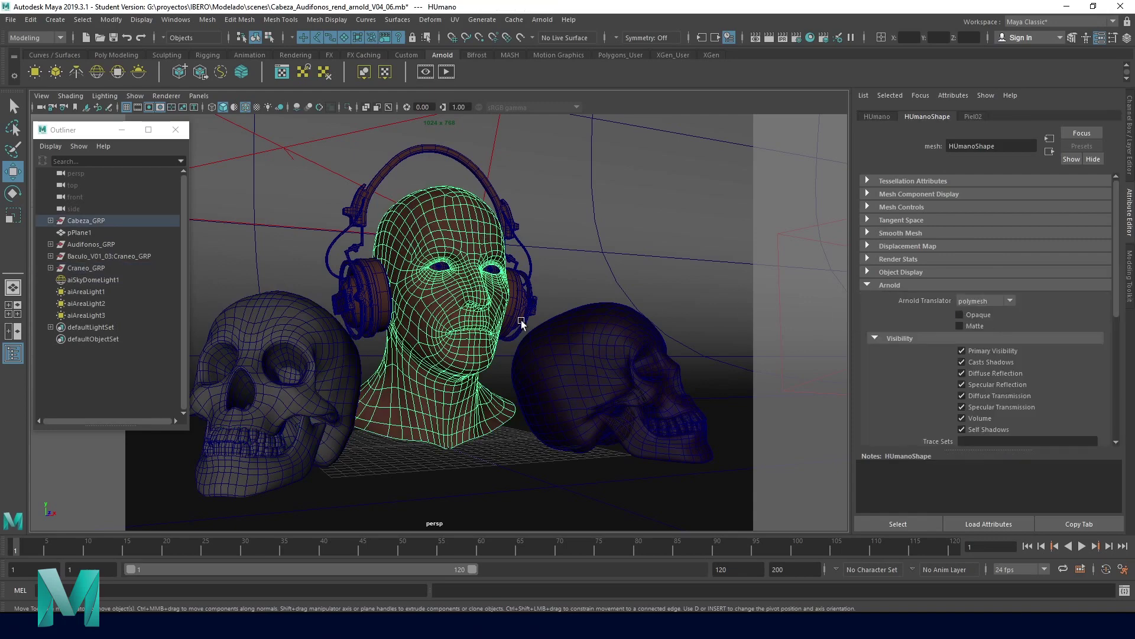
{"action": "left_click", "coordinate": [233, 473]}
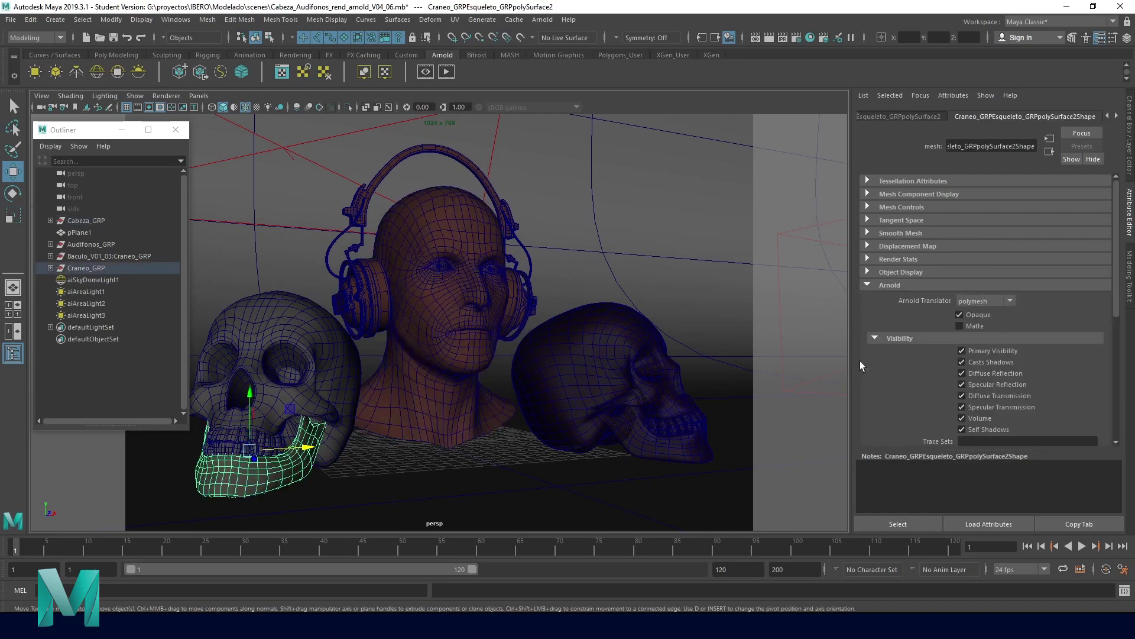
{"action": "left_click", "coordinate": [612, 364]}
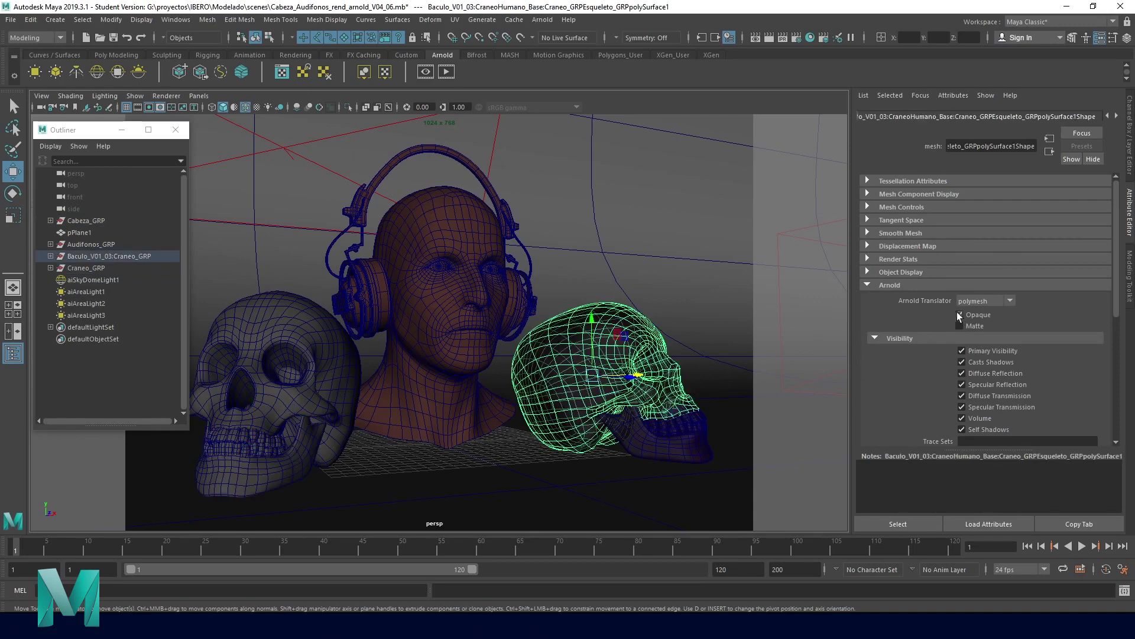
{"action": "left_click", "coordinate": [685, 451]}
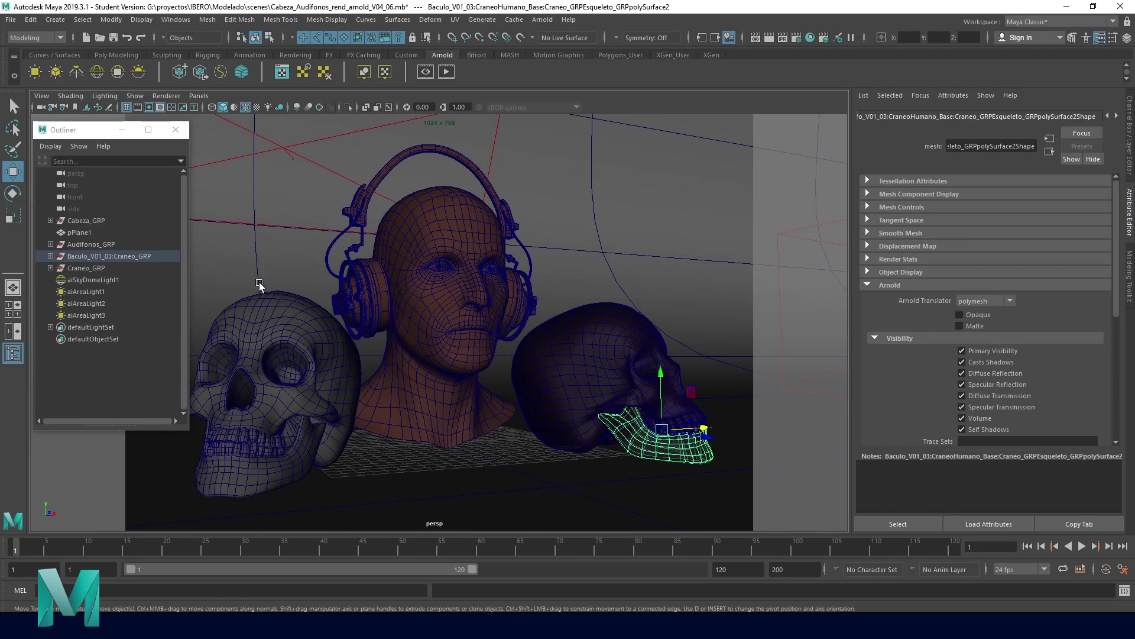
{"action": "left_click", "coordinate": [295, 319]}
{"action": "left_click", "coordinate": [1116, 115]}
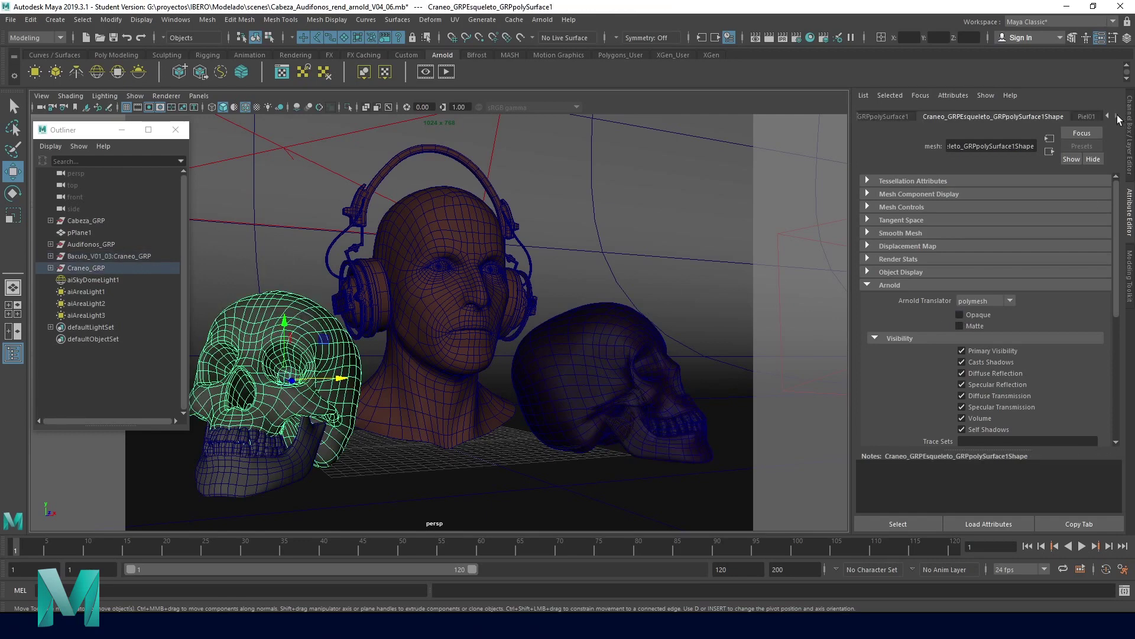
Set Piel01's subsurface scale to 2 and subsurface anisotropy to 0.05.
{"action": "left_click", "coordinate": [1088, 116]}
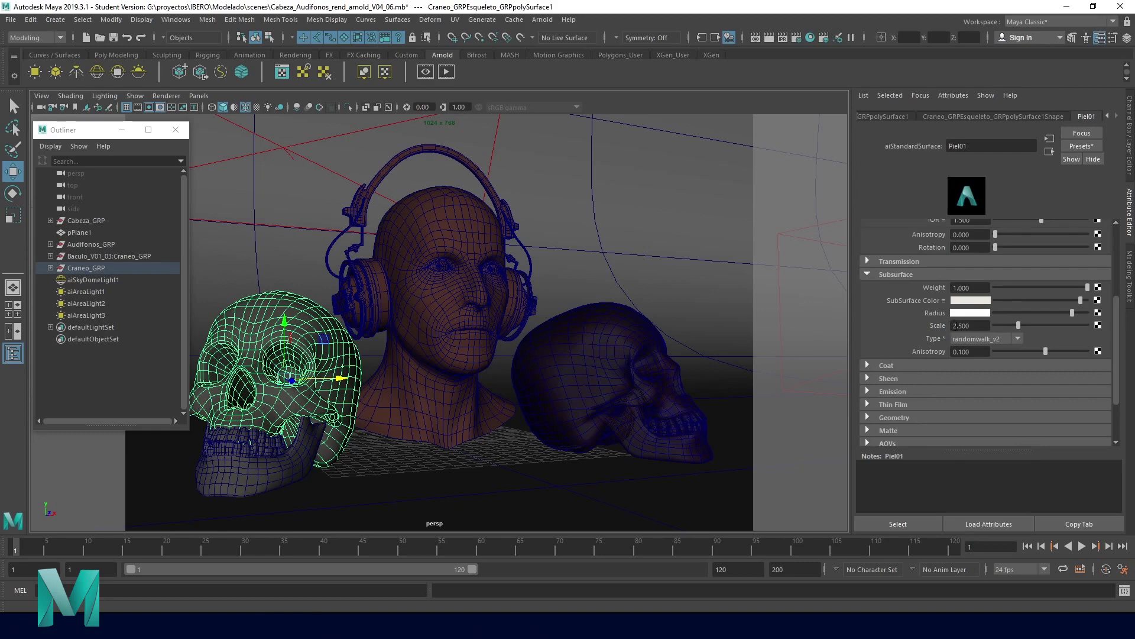
{"action": "left_click", "coordinate": [987, 325]}
{"action": "type", "text": "2"}
{"action": "key", "text": "Return"}
{"action": "left_click", "coordinate": [988, 351]}
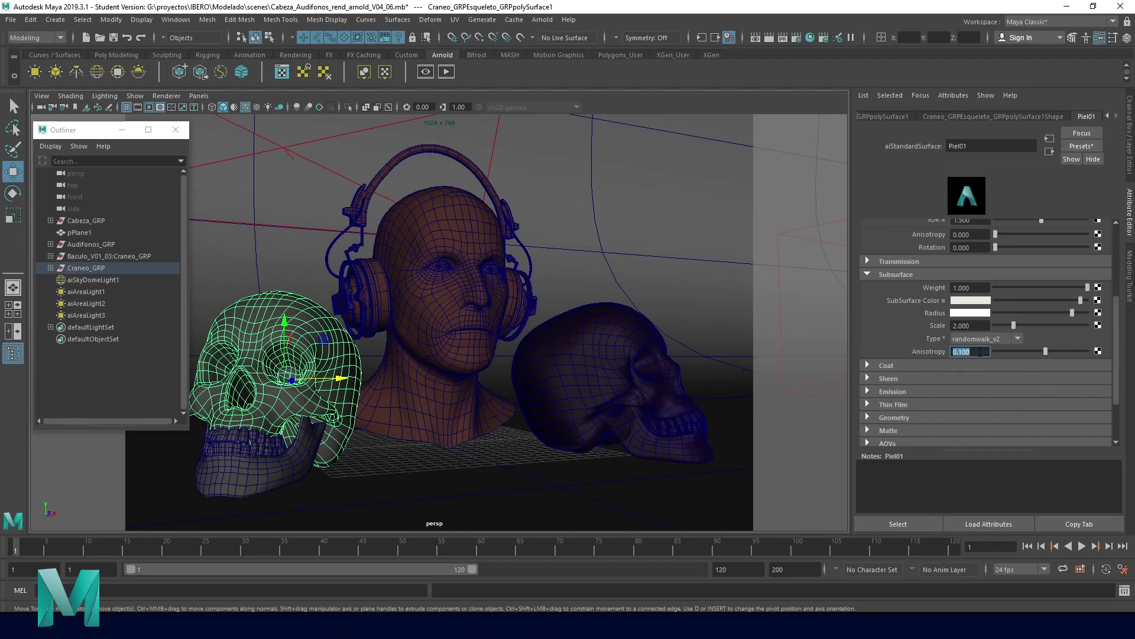
{"action": "type", "text": ".05"}
{"action": "key", "text": "Return"}
{"action": "scroll", "coordinate": [901, 323], "scroll_direction": "up", "scroll_amount": 3}
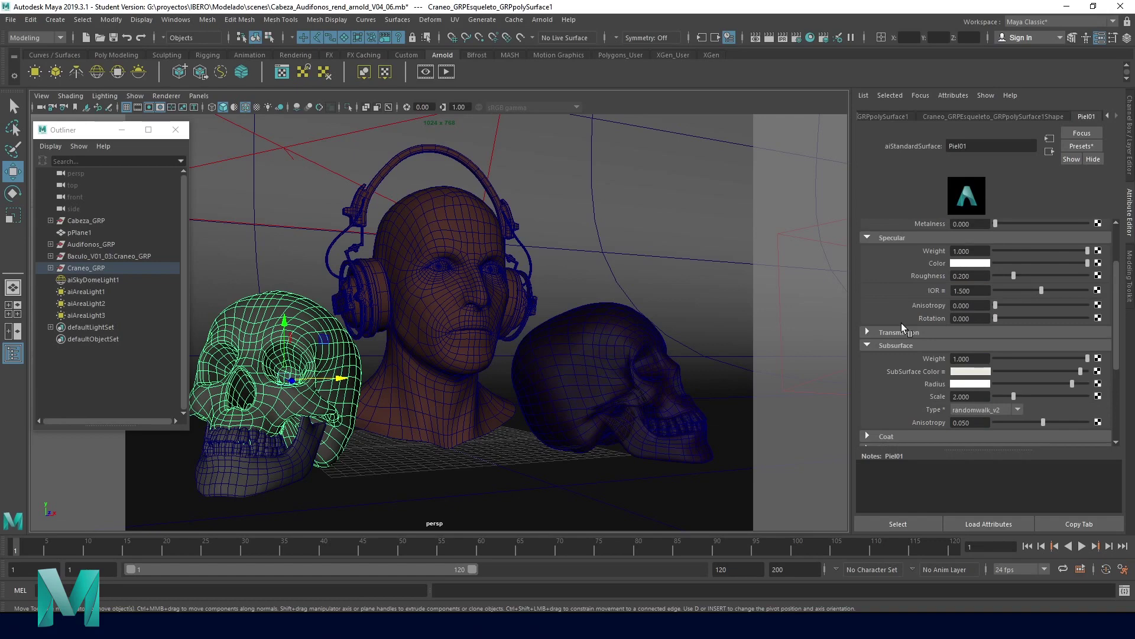
{"action": "scroll", "coordinate": [901, 323], "scroll_direction": "down", "scroll_amount": 2}
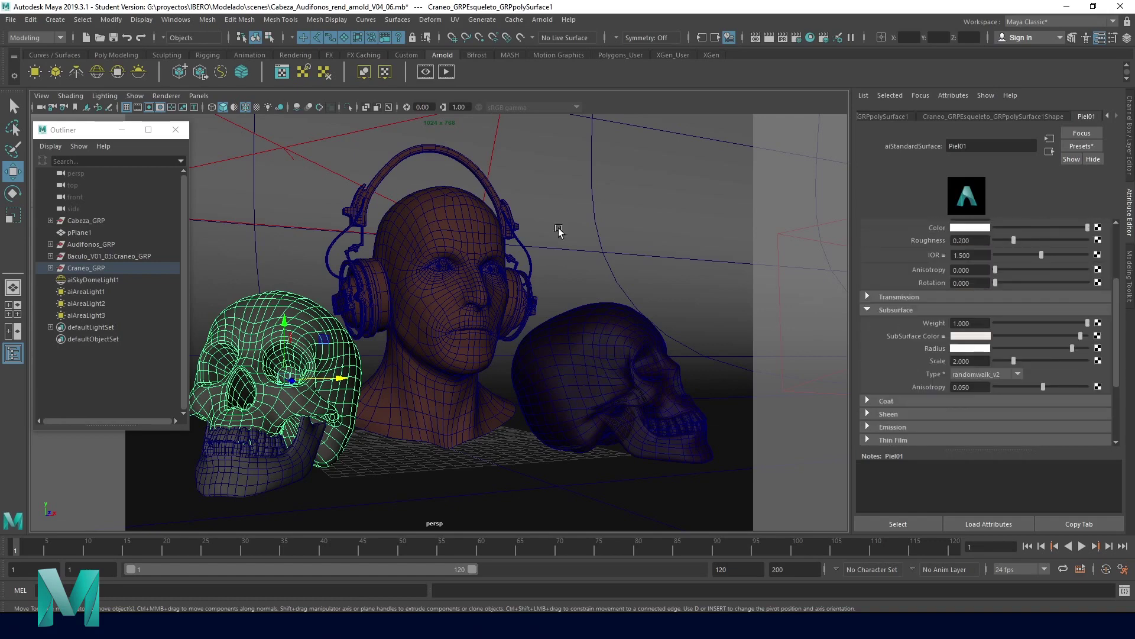
{"action": "left_click", "coordinate": [444, 226]}
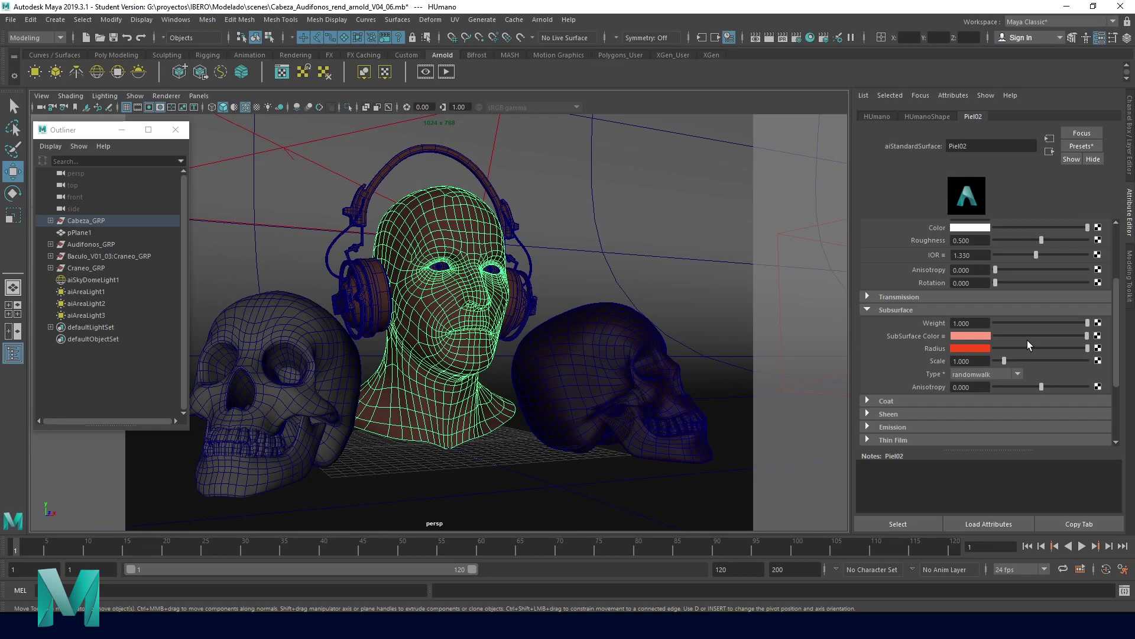
Soften Piel02's subsurface colour and radius swatches to paler, muted pinks.
{"action": "left_click", "coordinate": [984, 335]}
{"action": "left_click_drag", "start_coordinate": [962, 379], "coordinate": [1006, 400]}
{"action": "left_click", "coordinate": [974, 347]}
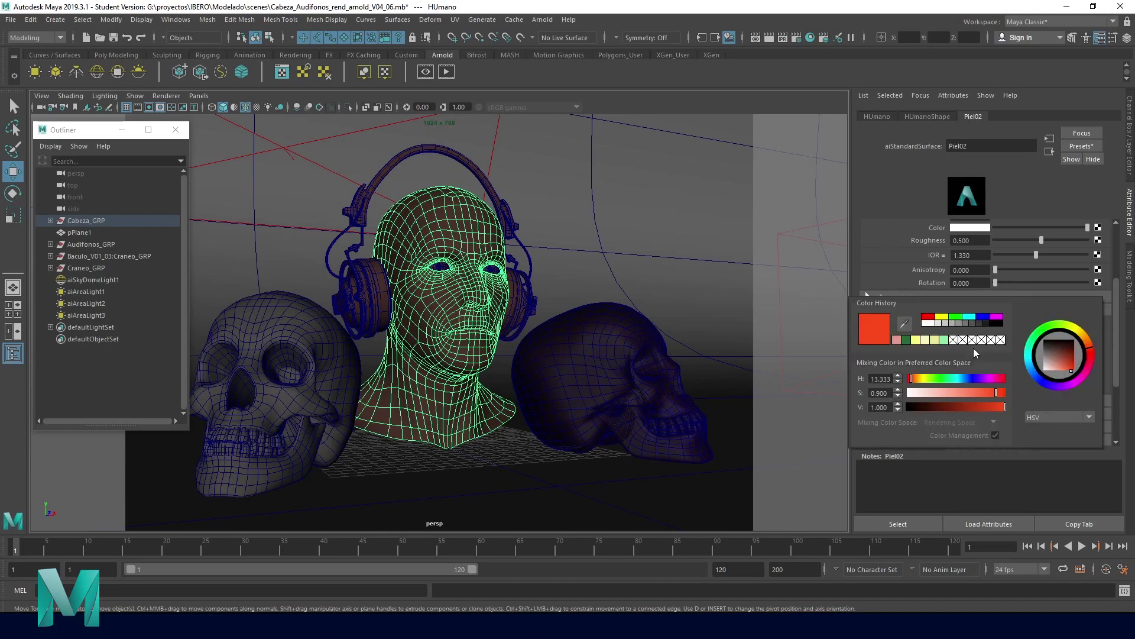
{"action": "left_click", "coordinate": [965, 391]}
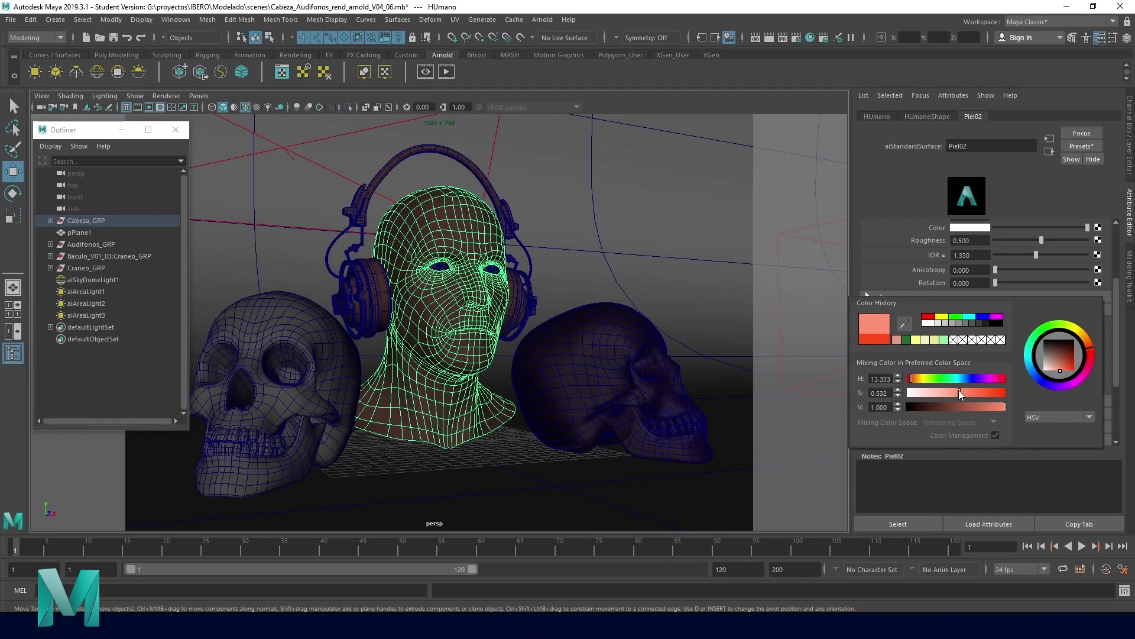
{"action": "left_click_drag", "start_coordinate": [964, 389], "coordinate": [943, 390]}
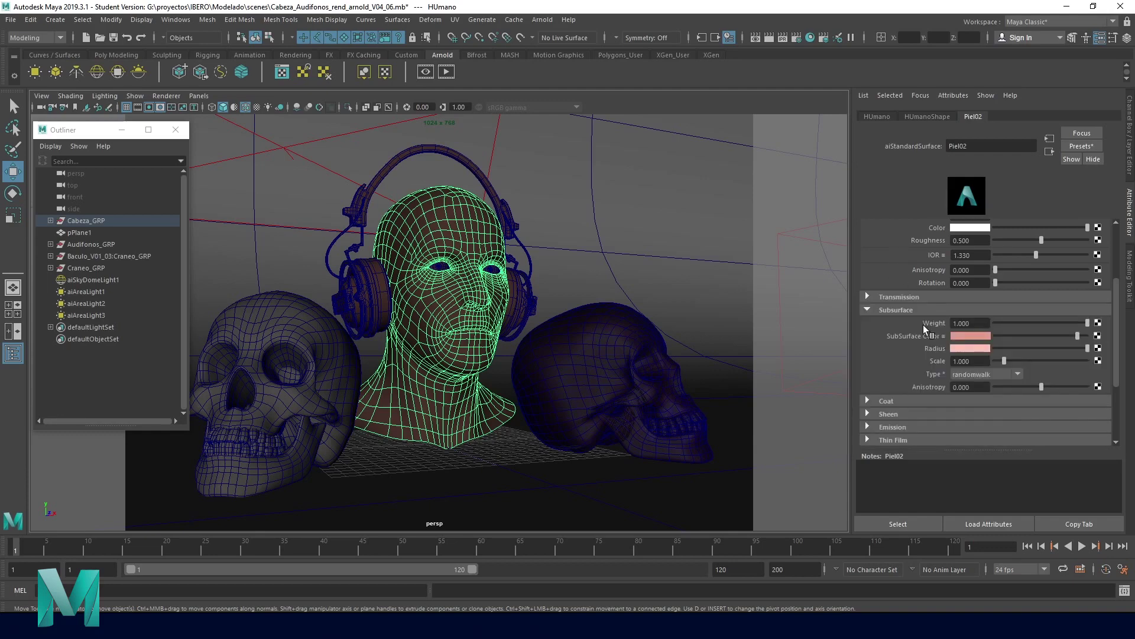
{"action": "left_click", "coordinate": [982, 350]}
{"action": "left_click", "coordinate": [1066, 368]}
{"action": "left_click_drag", "start_coordinate": [1066, 367], "coordinate": [1066, 366]}
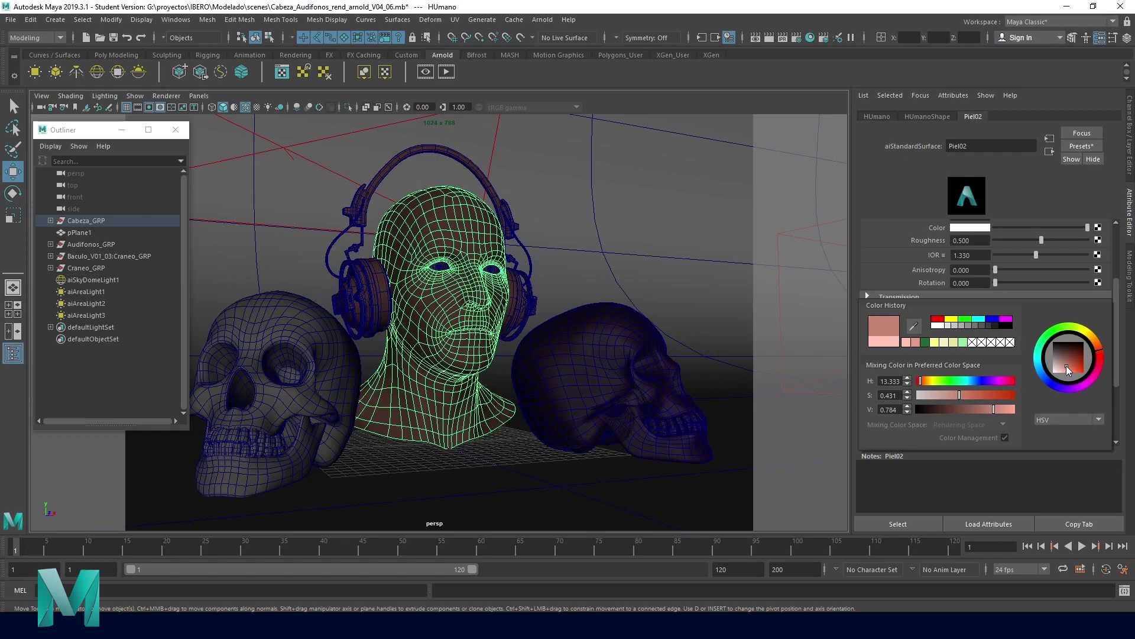
{"action": "left_click", "coordinate": [965, 333]}
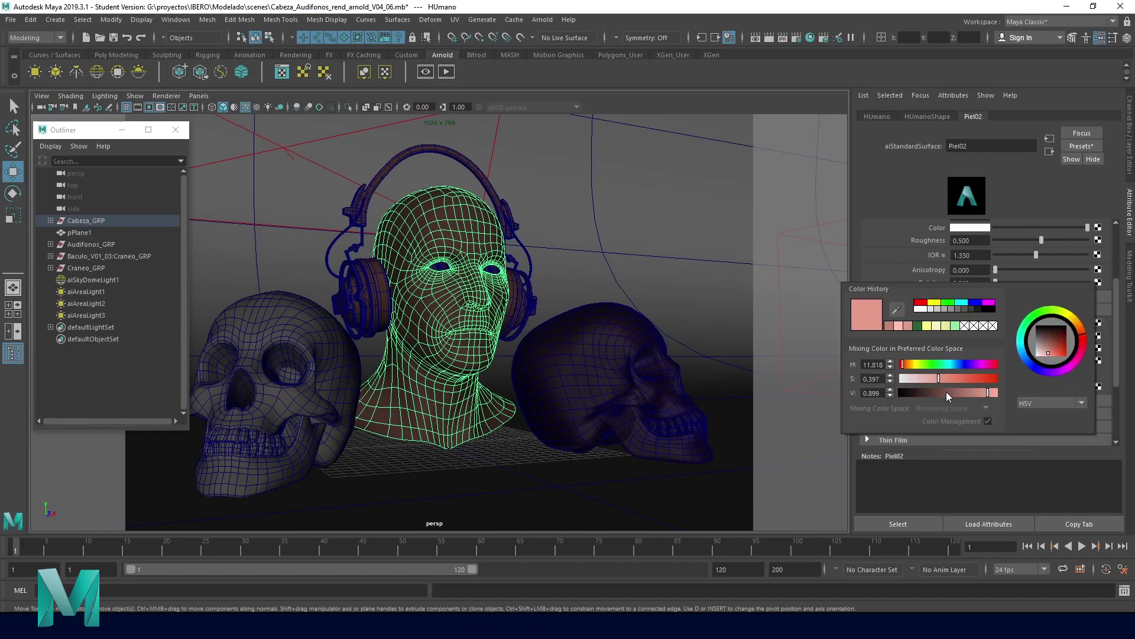
{"action": "left_click_drag", "start_coordinate": [951, 395], "coordinate": [969, 397]}
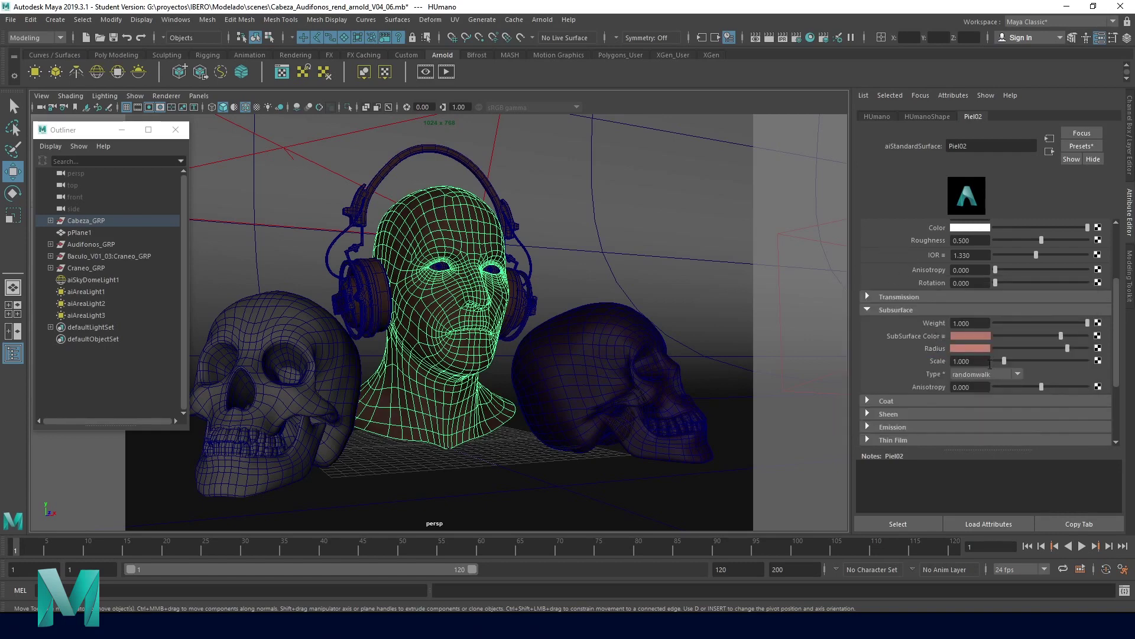
Set Piel02's subsurface scale to 2.0 and type to randomwalk_v2.
{"action": "left_click", "coordinate": [981, 361]}
{"action": "type", "text": "2"}
{"action": "key", "text": "Return"}
{"action": "left_click", "coordinate": [1016, 374]}
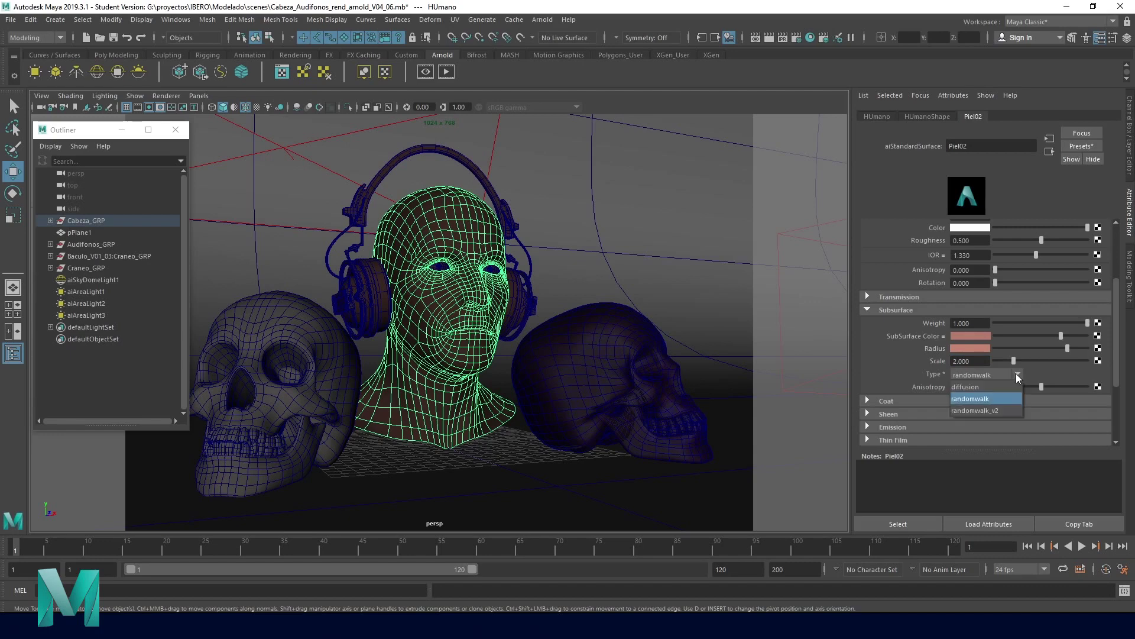
{"action": "left_click", "coordinate": [1015, 406]}
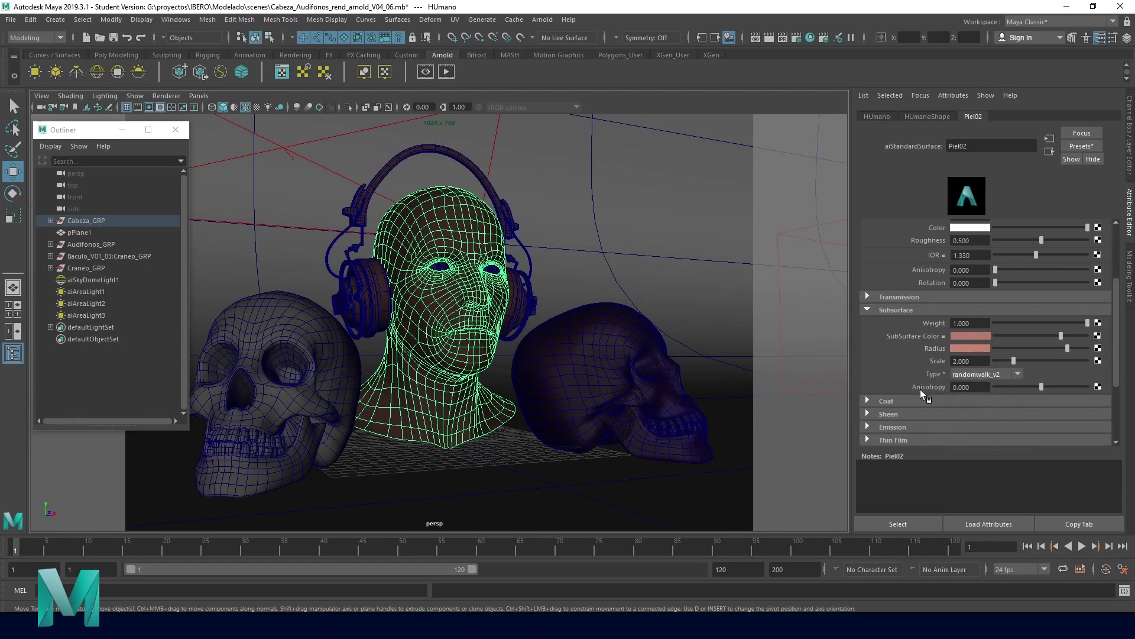
Select the right skull and set its Cera subsurface weight to 0.8.
{"action": "left_click", "coordinate": [584, 341]}
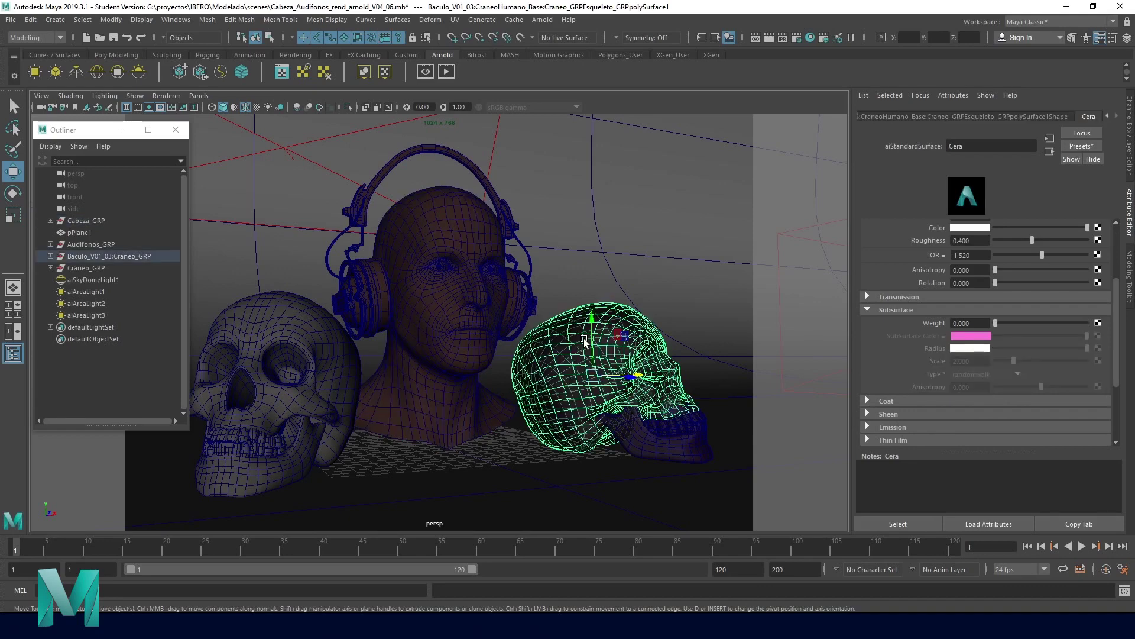
{"action": "left_click_drag", "start_coordinate": [999, 323], "coordinate": [1070, 327]}
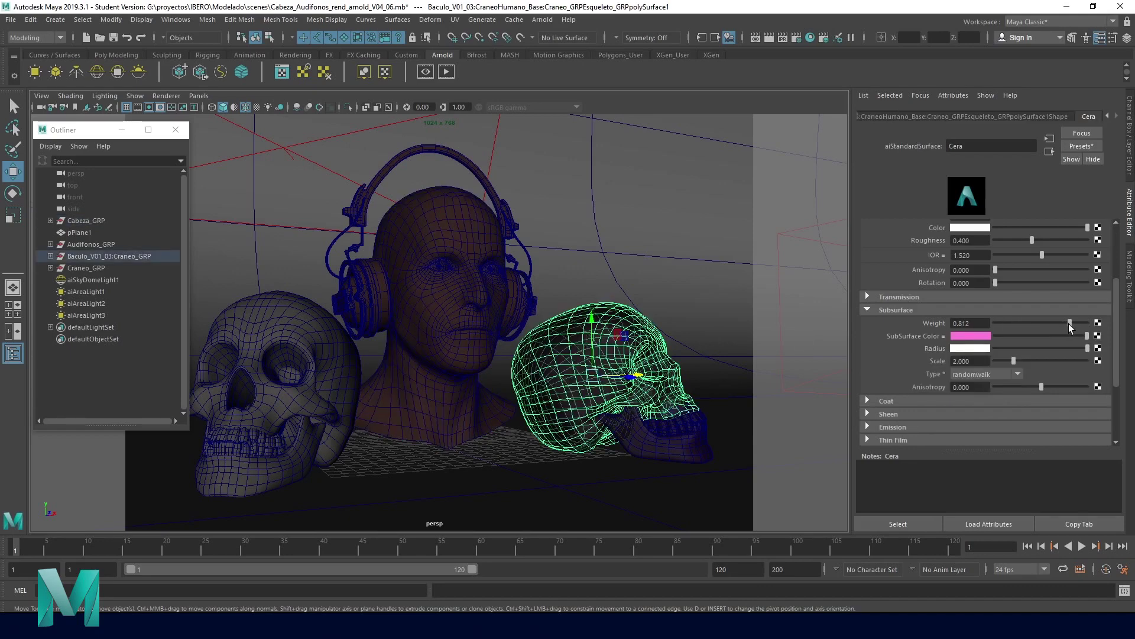
{"action": "double_click", "coordinate": [977, 324]}
{"action": "type", "text": "0.8"}
{"action": "key", "text": "Return"}
{"action": "left_click", "coordinate": [1017, 376]}
Switch Cera's subsurface type to randomwalk_v2, render in Arnold and store a snapshot.
{"action": "left_click", "coordinate": [1003, 410]}
{"action": "left_click", "coordinate": [427, 70]}
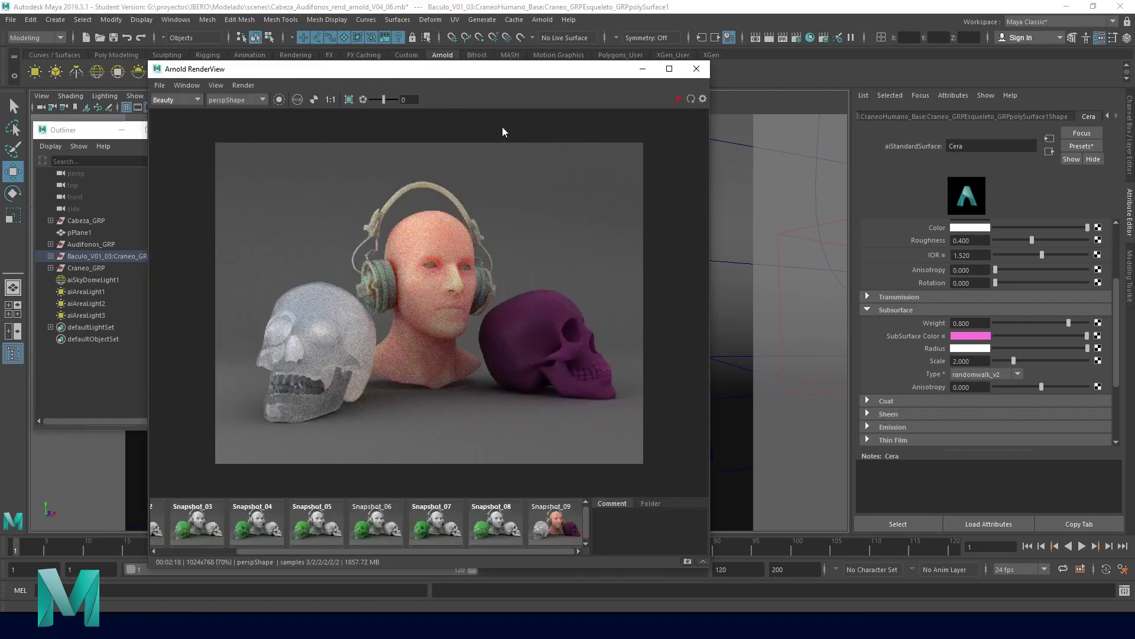
{"action": "left_click", "coordinate": [677, 99]}
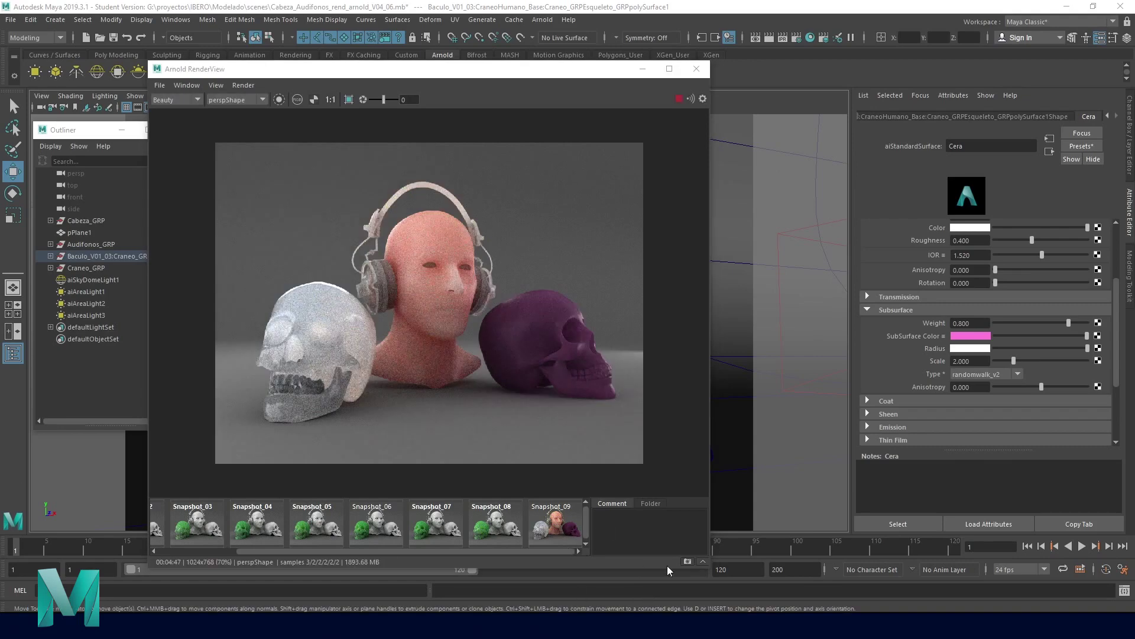
{"action": "left_click", "coordinate": [687, 561]}
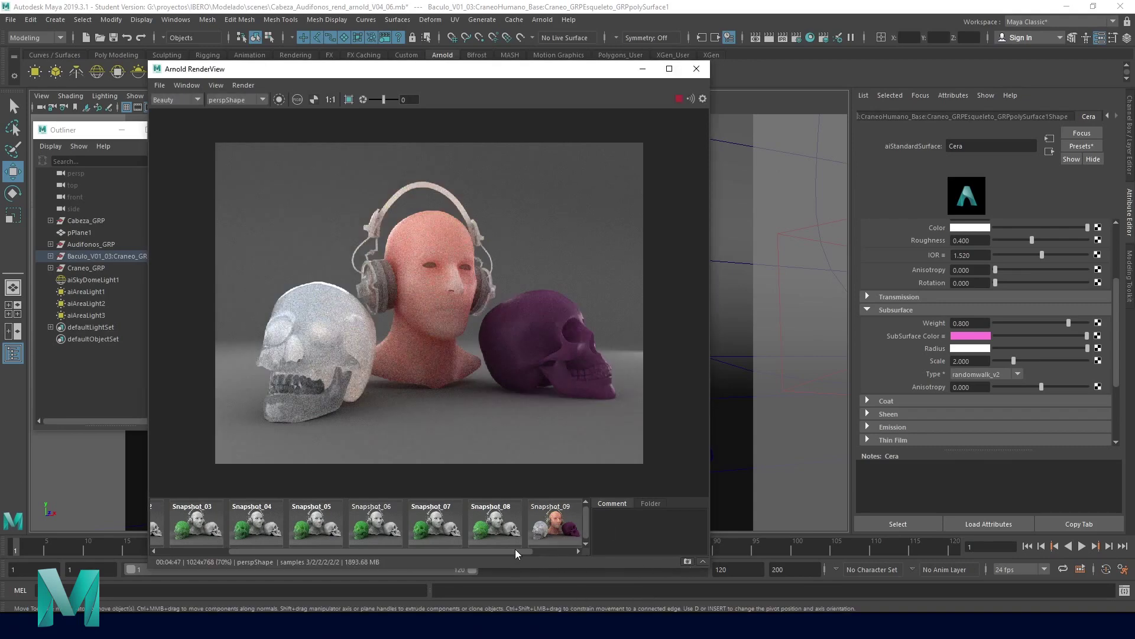
Toggle between Snapshot_09 and Snapshot_10 to compare the renders.
{"action": "left_click_drag", "start_coordinate": [516, 549], "coordinate": [570, 548]}
{"action": "left_click", "coordinate": [495, 530]}
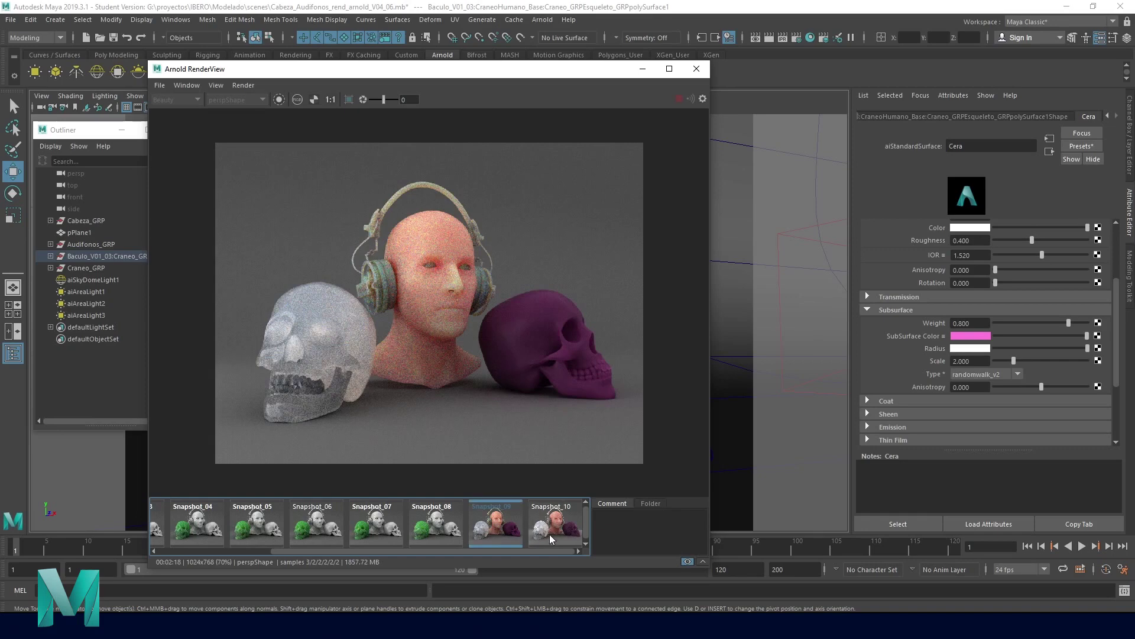
{"action": "left_click", "coordinate": [549, 535]}
{"action": "left_click", "coordinate": [504, 520]}
{"action": "left_click", "coordinate": [558, 516]}
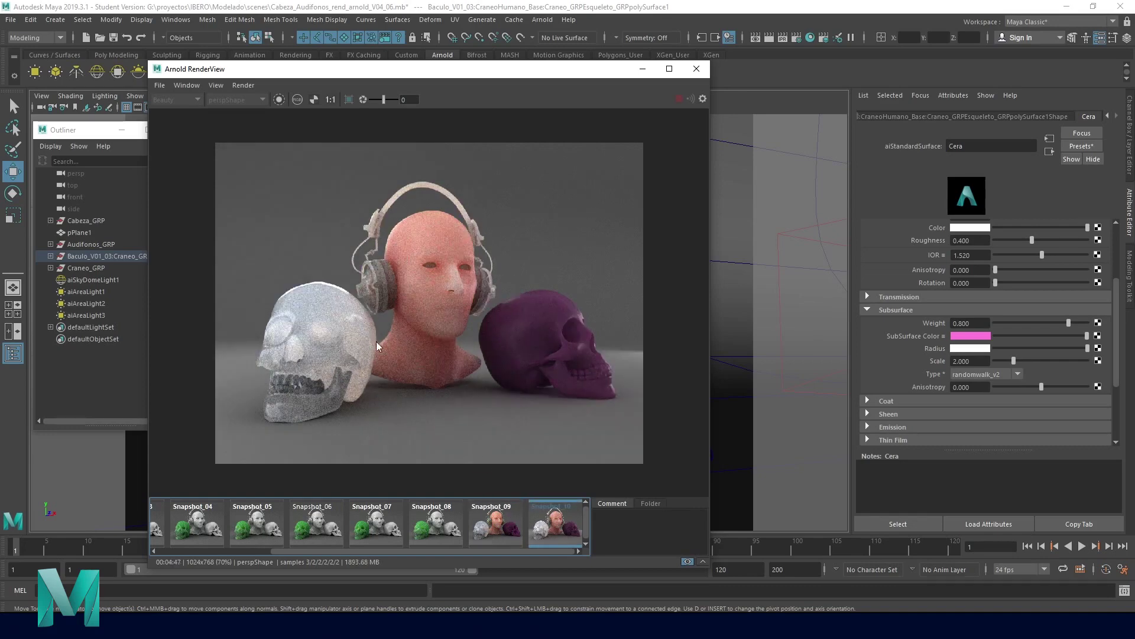
{"action": "left_click", "coordinate": [495, 528]}
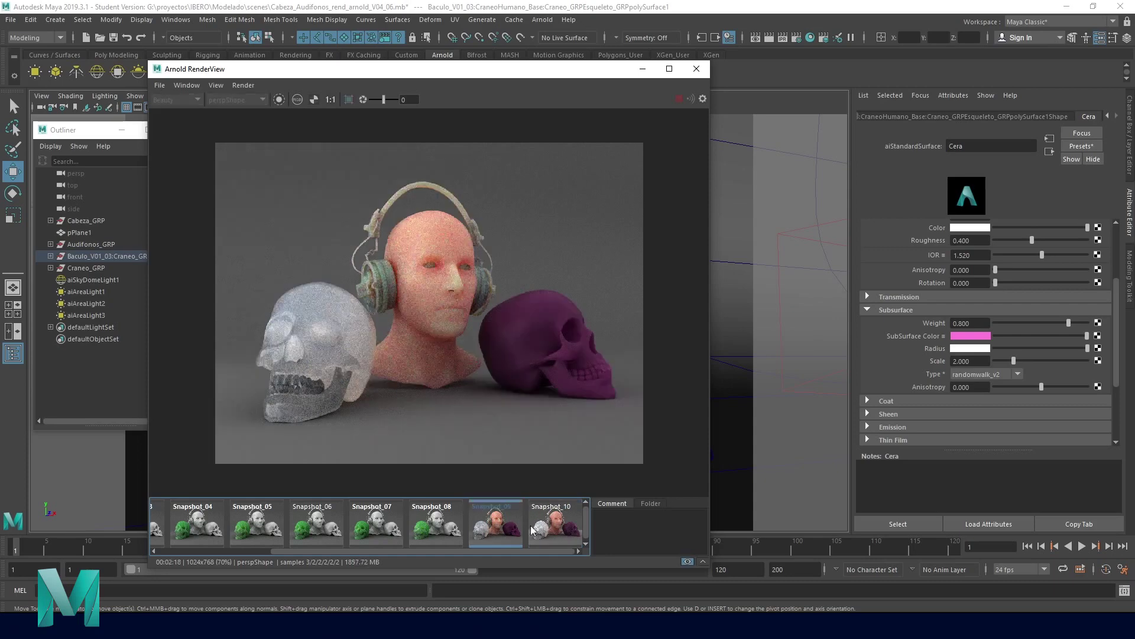
{"action": "left_click", "coordinate": [545, 528]}
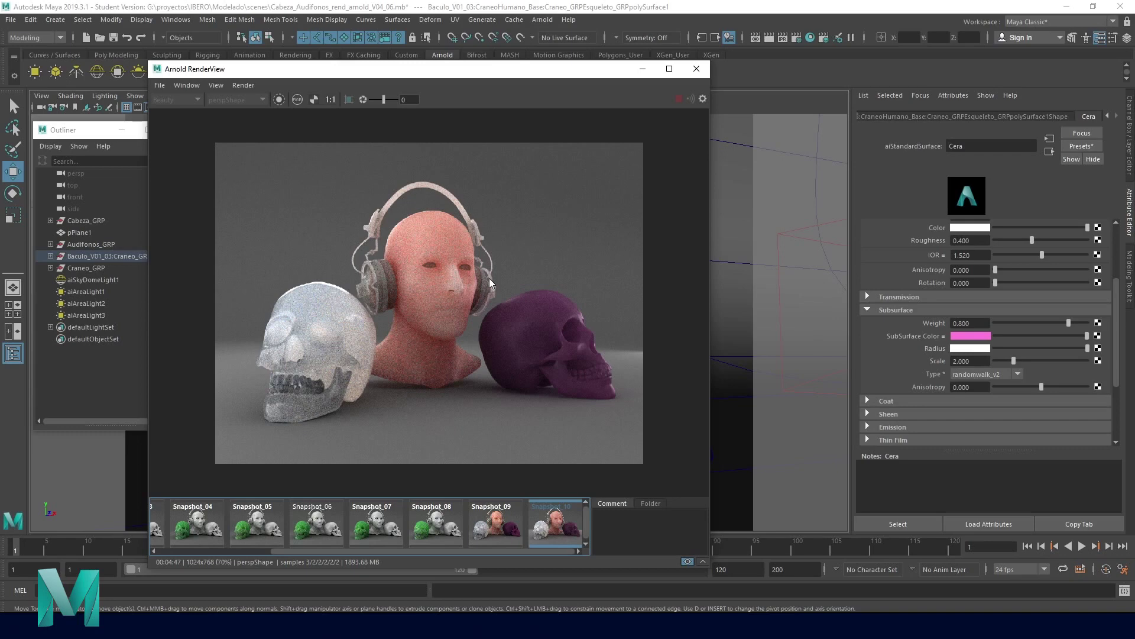
Close the render view and delete the aiSkyDomeLight1 sky dome light.
{"action": "left_click", "coordinate": [704, 72]}
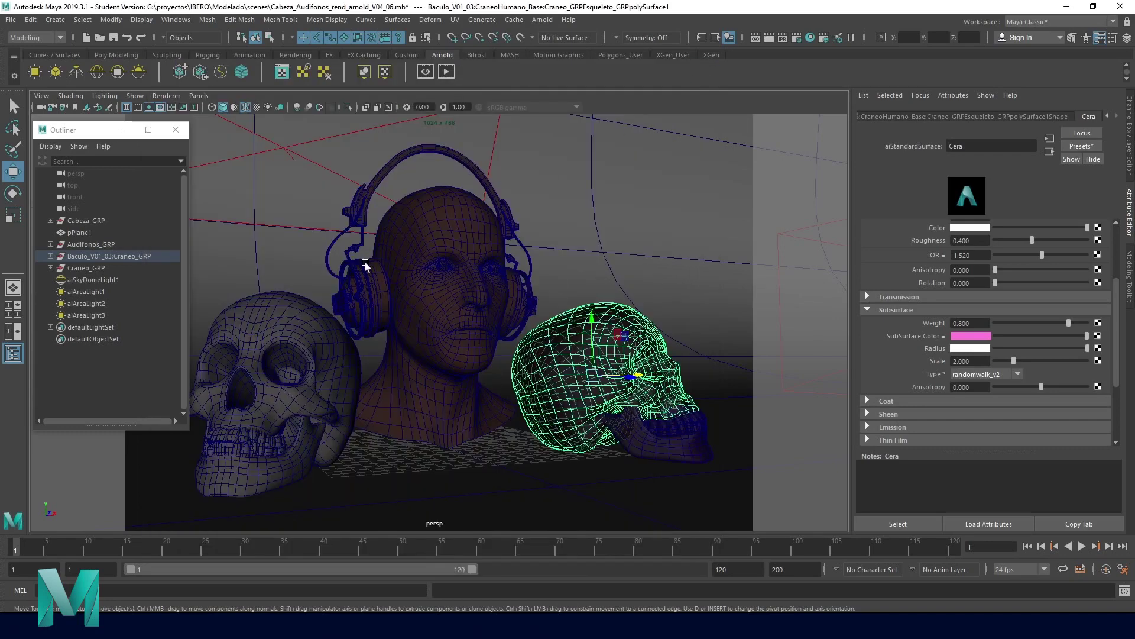
{"action": "left_click", "coordinate": [101, 279]}
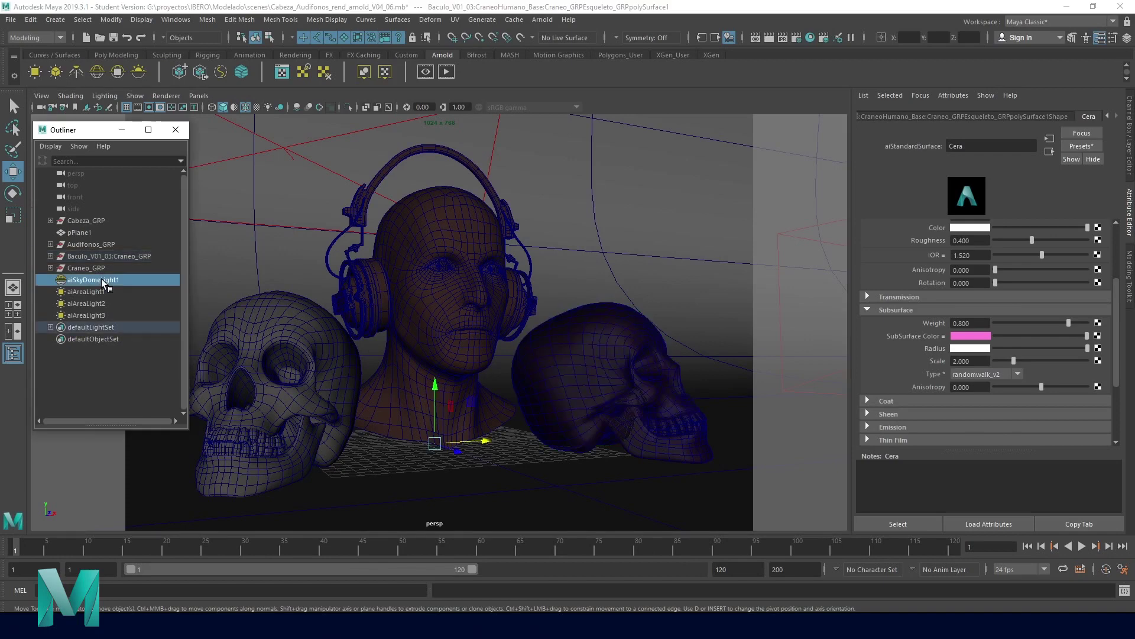
{"action": "key", "text": "Delete"}
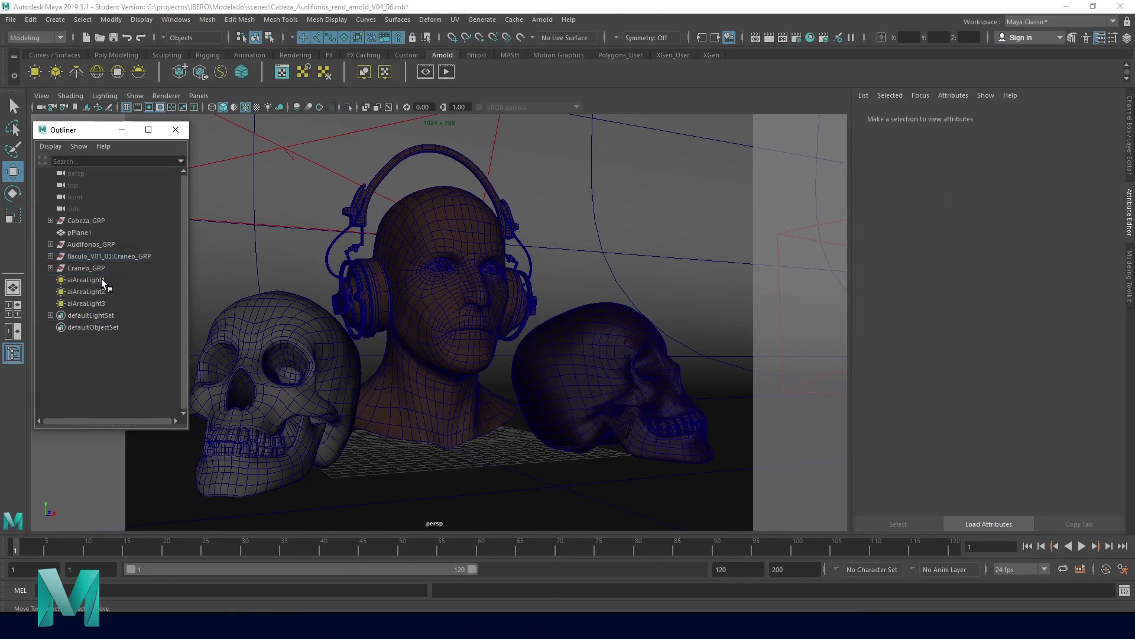
Set the main area light Luz_princ's intensity to 25.
{"action": "left_click", "coordinate": [101, 278]}
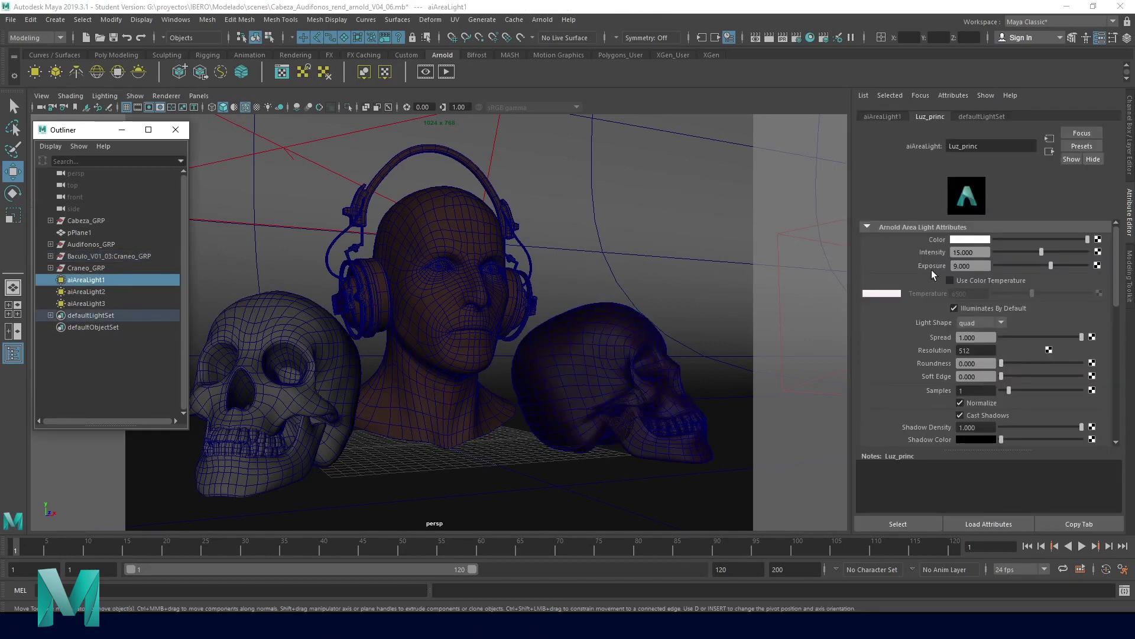
{"action": "left_click", "coordinate": [984, 251]}
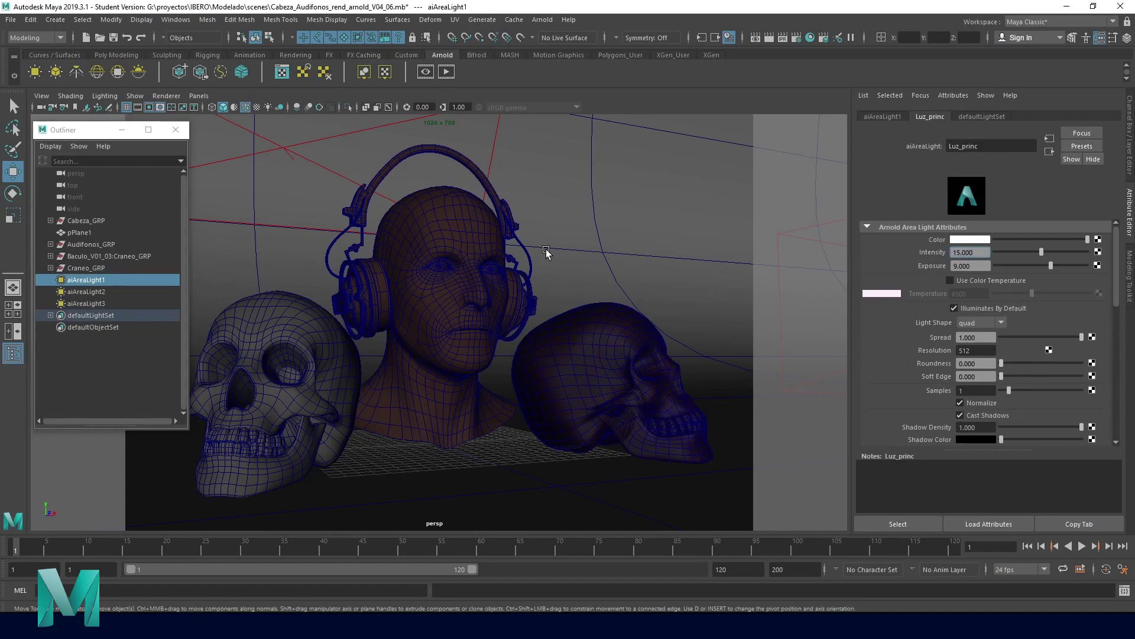
{"action": "left_click_drag", "start_coordinate": [989, 251], "coordinate": [952, 252]}
{"action": "type", "text": "25"}
{"action": "key", "text": "Return"}
Preview the viewport lit by all scene lights (7), then select the Luz_sec light.
{"action": "left_click", "coordinate": [549, 138]}
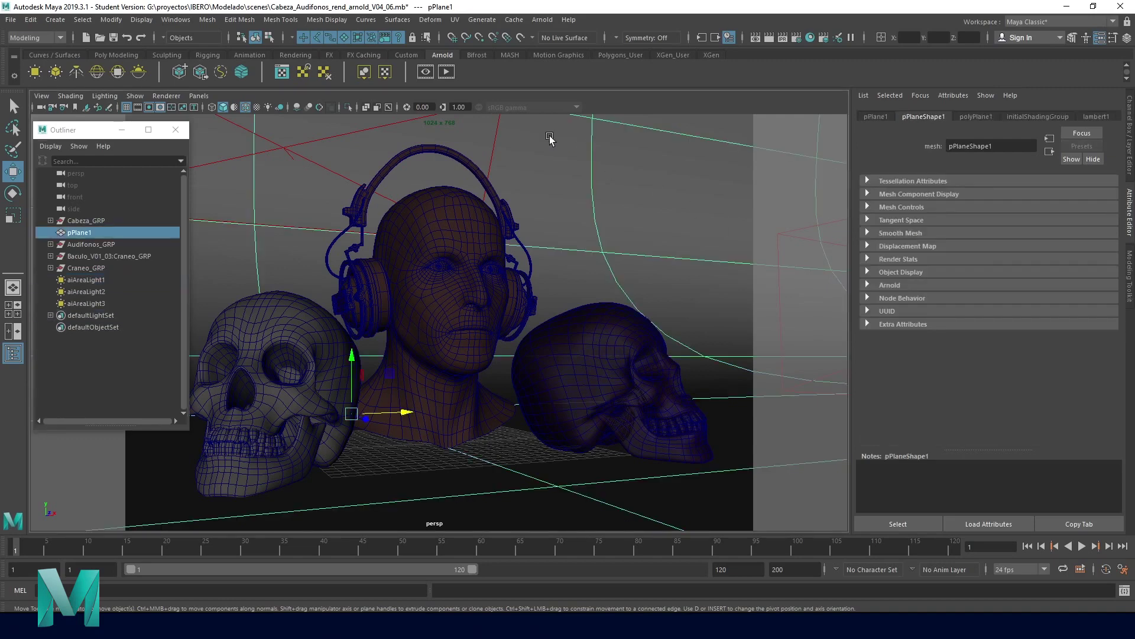
{"action": "key", "text": "7"}
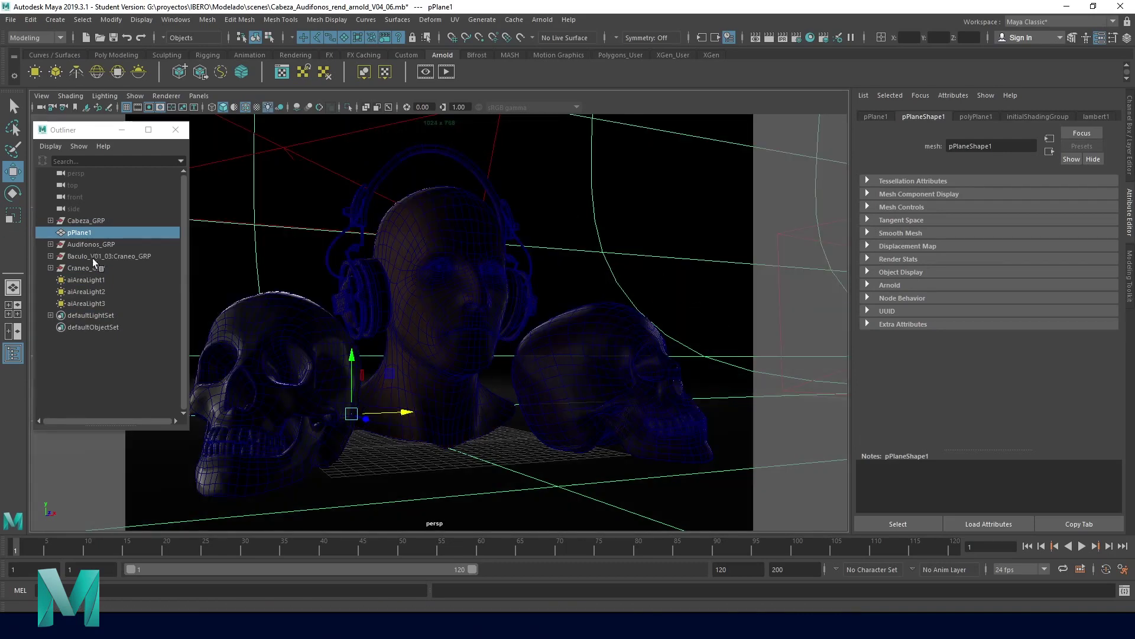
{"action": "left_click", "coordinate": [86, 289]}
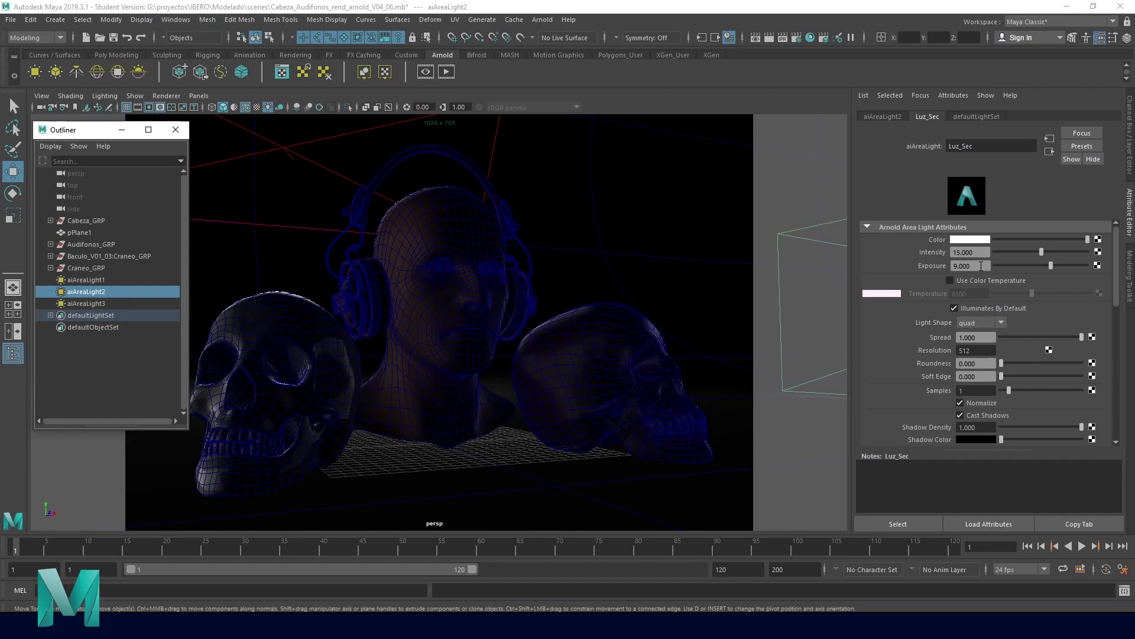
Set Luz_sec intensity to 20 and the fill light Luz_relleno to intensity 20, exposure 8.
{"action": "left_click", "coordinate": [985, 253]}
{"action": "type", "text": "20"}
{"action": "key", "text": "Return"}
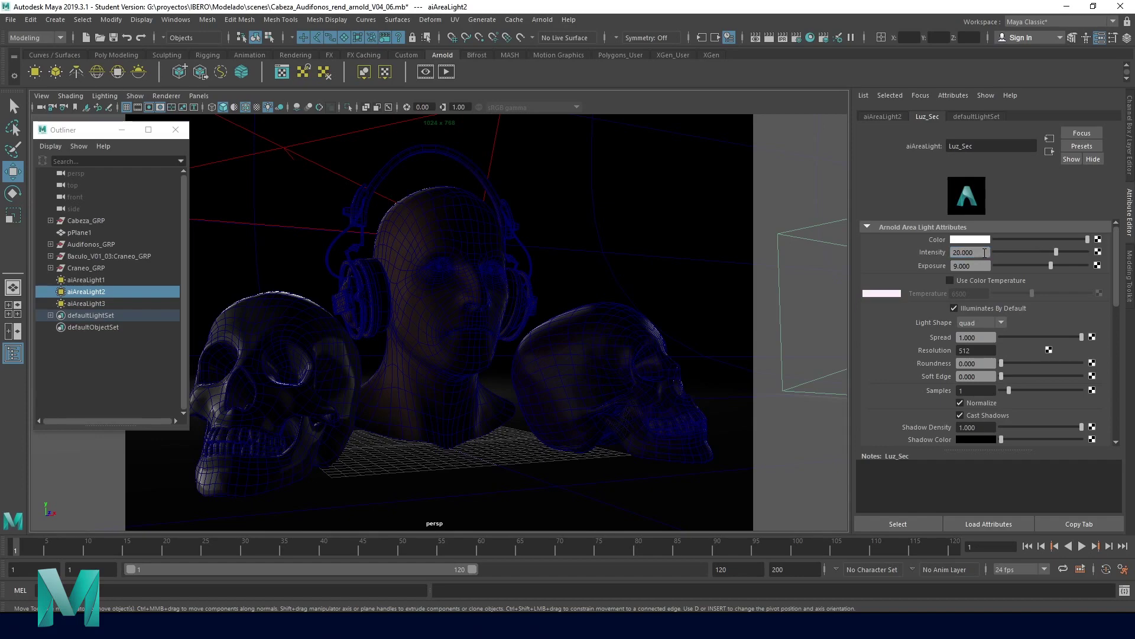
{"action": "left_click", "coordinate": [106, 302]}
{"action": "left_click", "coordinate": [985, 252]}
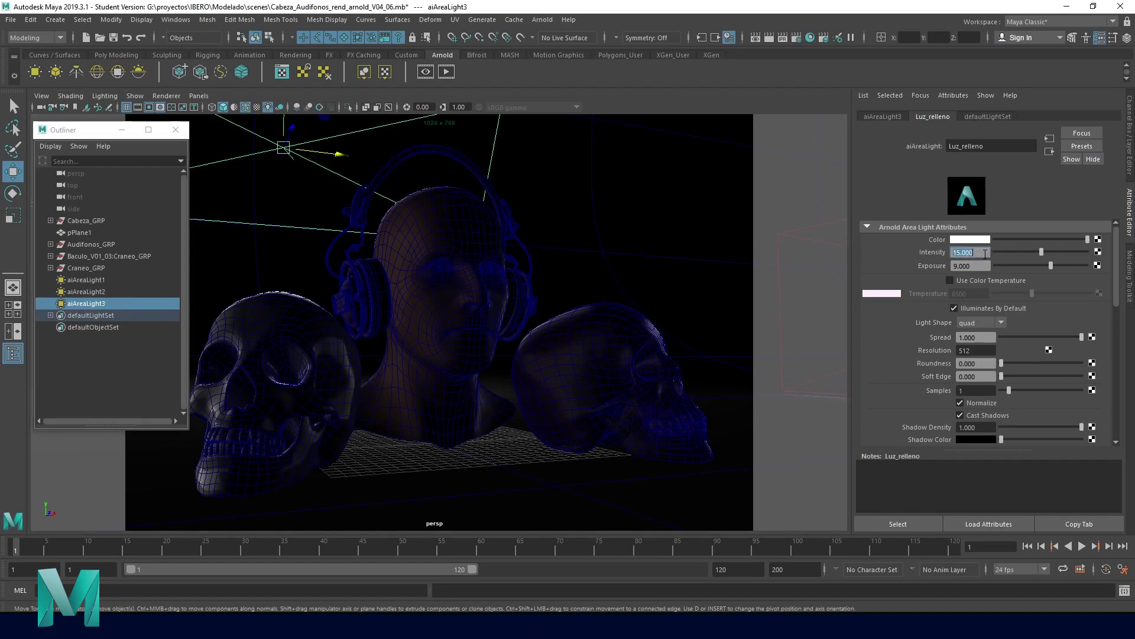
{"action": "type", "text": "20"}
{"action": "key", "text": "Return"}
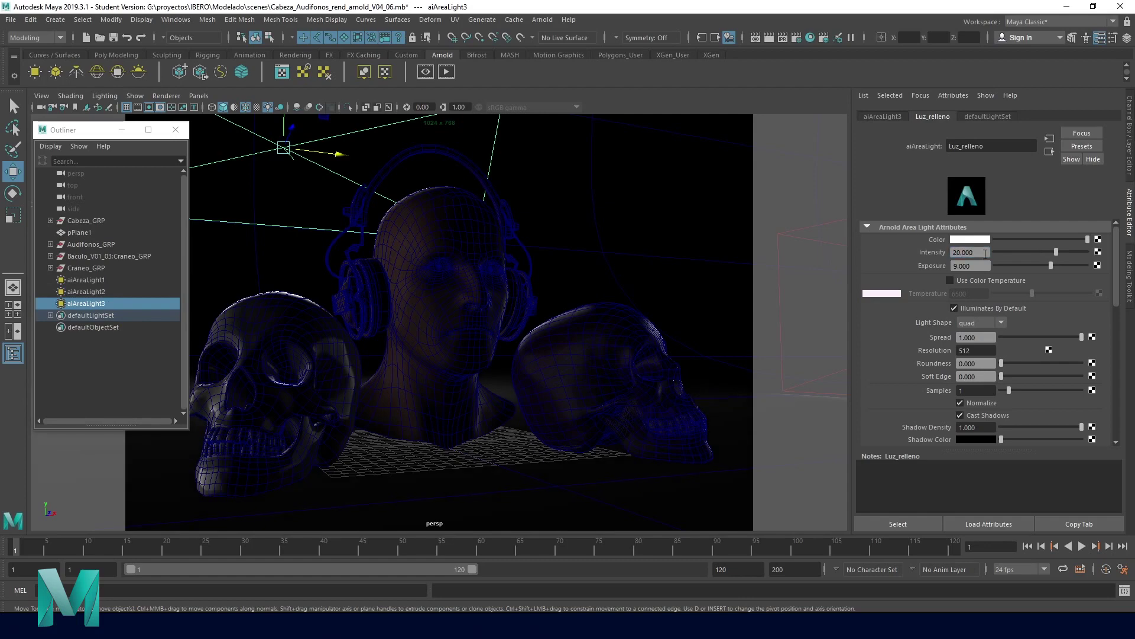
{"action": "left_click", "coordinate": [983, 267]}
{"action": "type", "text": "8"}
{"action": "key", "text": "Return"}
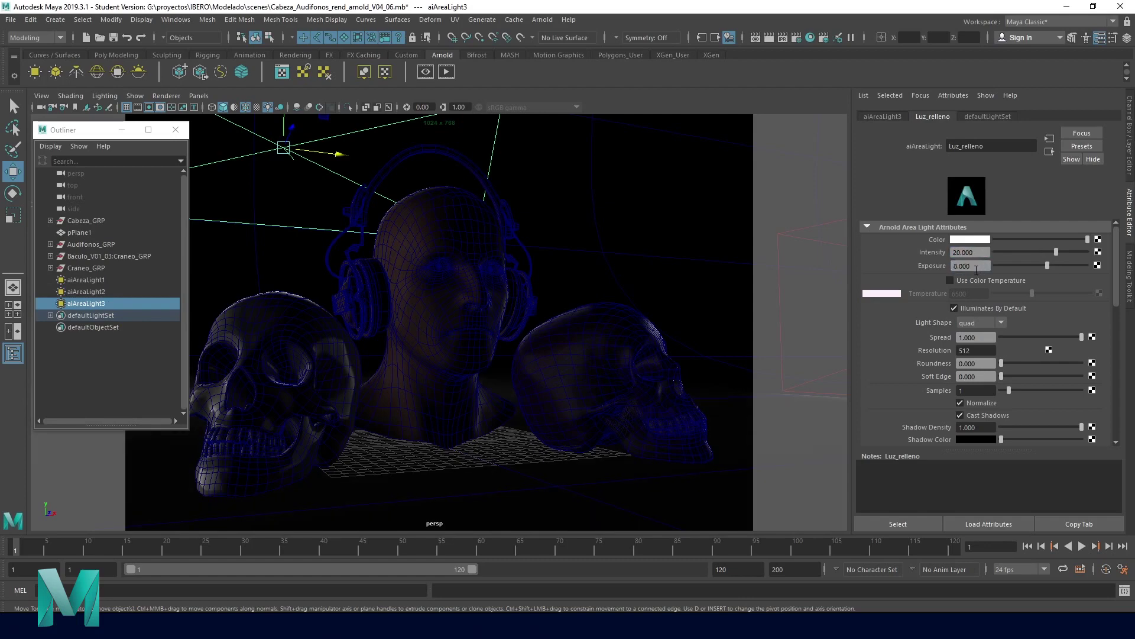
Give the main light Luz_princ exposure 10 and intensity 23.
{"action": "left_click", "coordinate": [97, 279]}
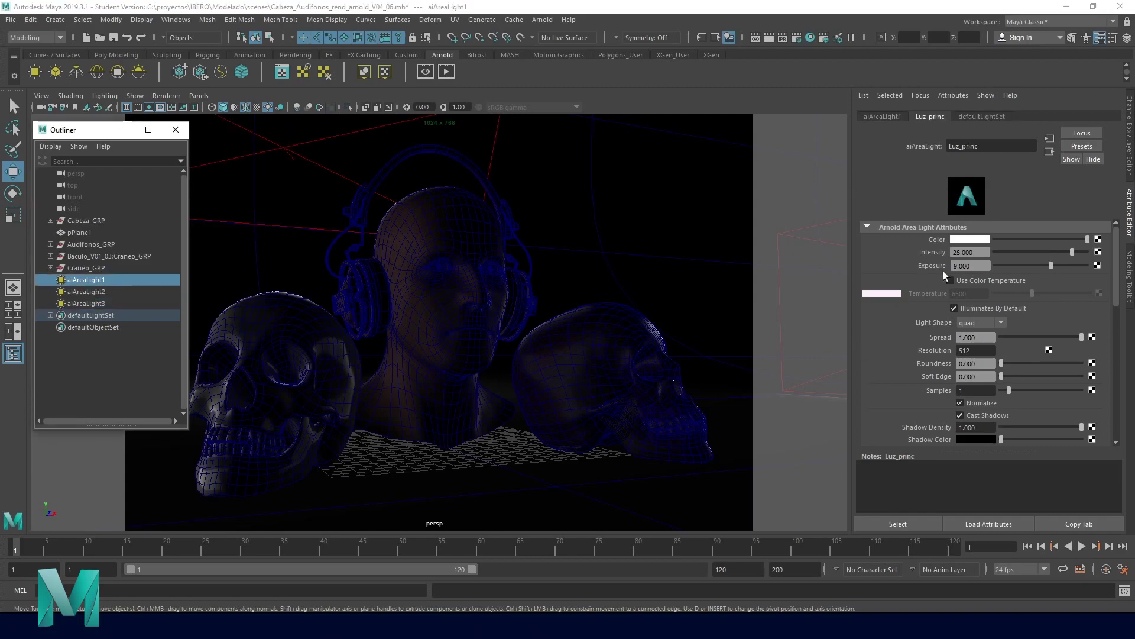
{"action": "left_click", "coordinate": [985, 266]}
{"action": "type", "text": "10"}
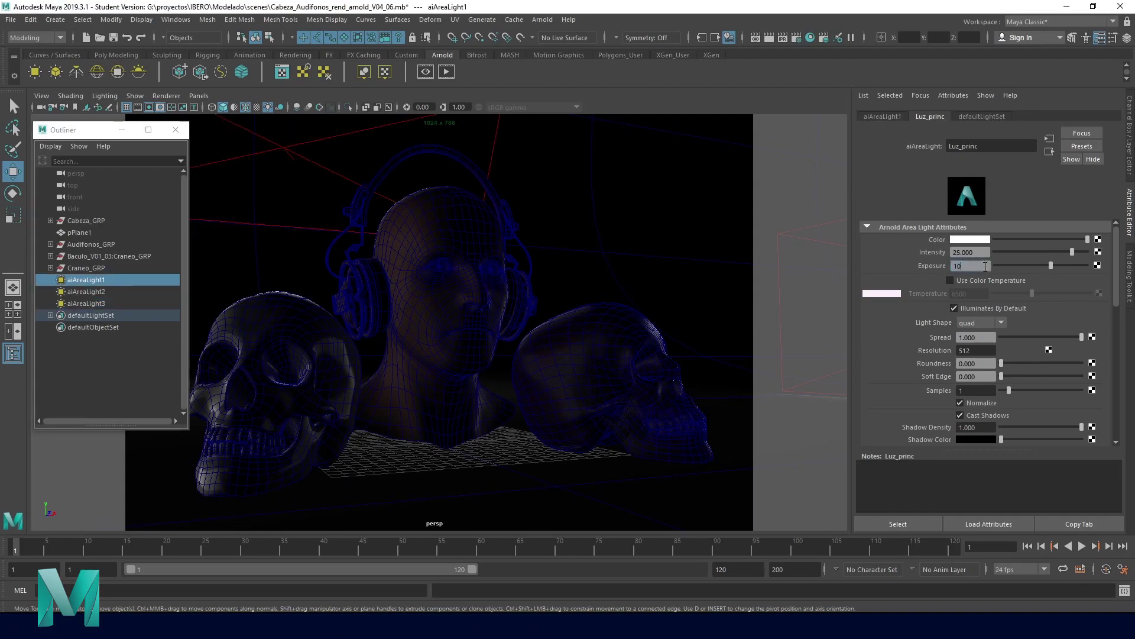
{"action": "key", "text": "Return"}
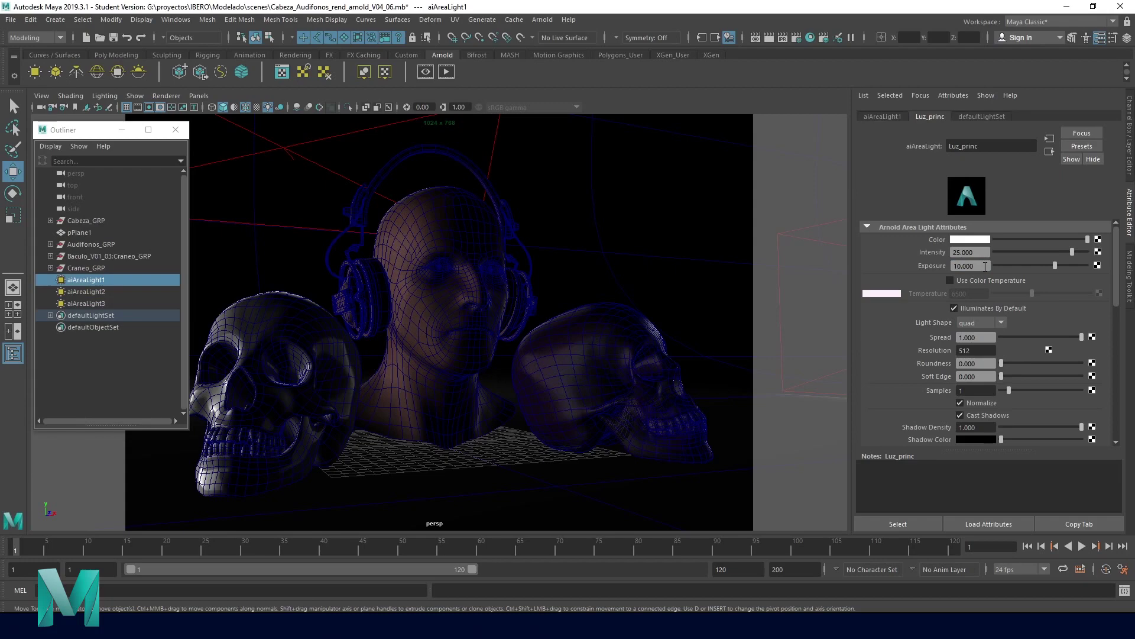
{"action": "left_click", "coordinate": [989, 253]}
{"action": "type", "text": "23"}
{"action": "key", "text": "Return"}
In aiAreaLight1's Visibility settings, set SSS to 2.
{"action": "scroll", "coordinate": [896, 328], "scroll_direction": "down", "scroll_amount": 3}
{"action": "scroll", "coordinate": [895, 329], "scroll_direction": "down", "scroll_amount": 3}
{"action": "scroll", "coordinate": [896, 329], "scroll_direction": "down", "scroll_amount": 3}
{"action": "scroll", "coordinate": [895, 329], "scroll_direction": "up", "scroll_amount": 6}
{"action": "scroll", "coordinate": [895, 333], "scroll_direction": "down", "scroll_amount": 3}
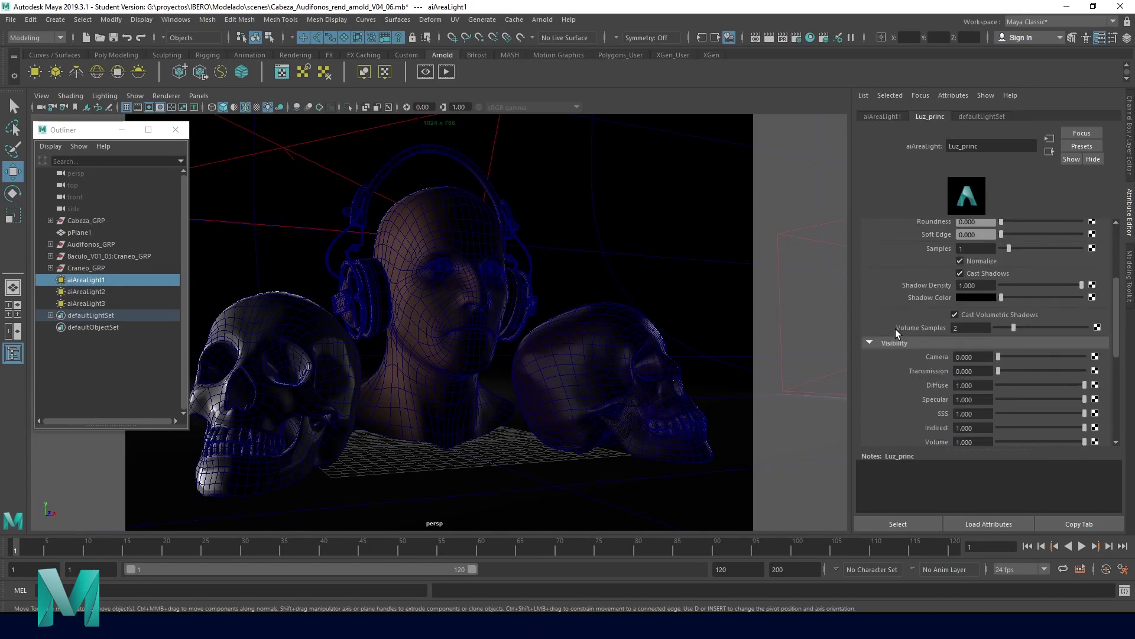
{"action": "scroll", "coordinate": [895, 333], "scroll_direction": "down", "scroll_amount": 2}
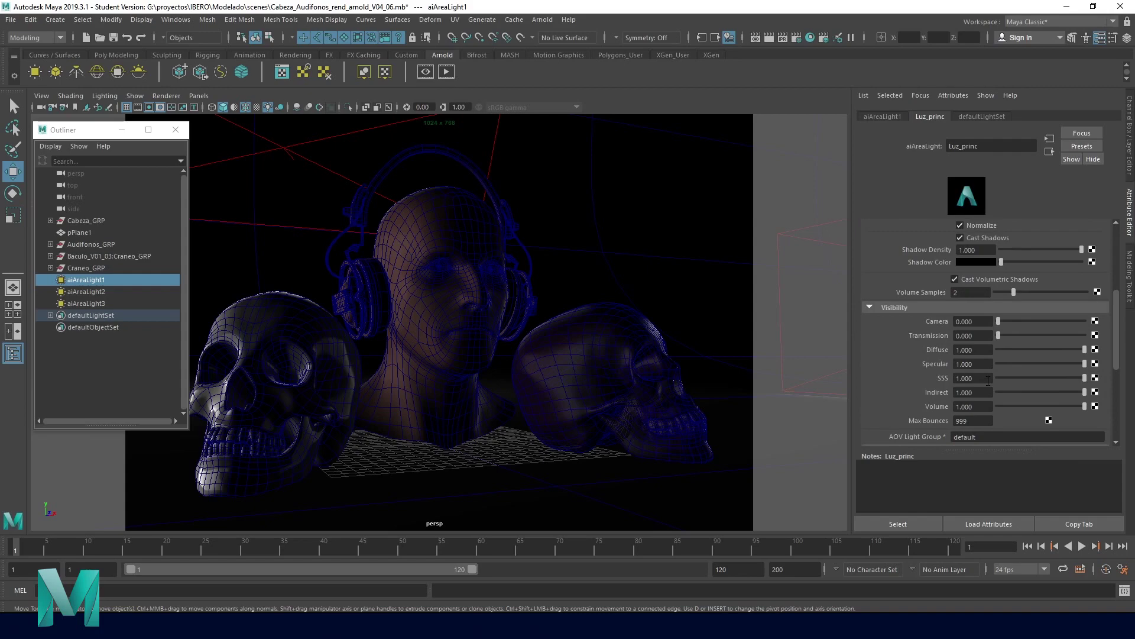
{"action": "left_click", "coordinate": [988, 381]}
{"action": "type", "text": "2"}
{"action": "key", "text": "Return"}
{"action": "left_click", "coordinate": [424, 73]}
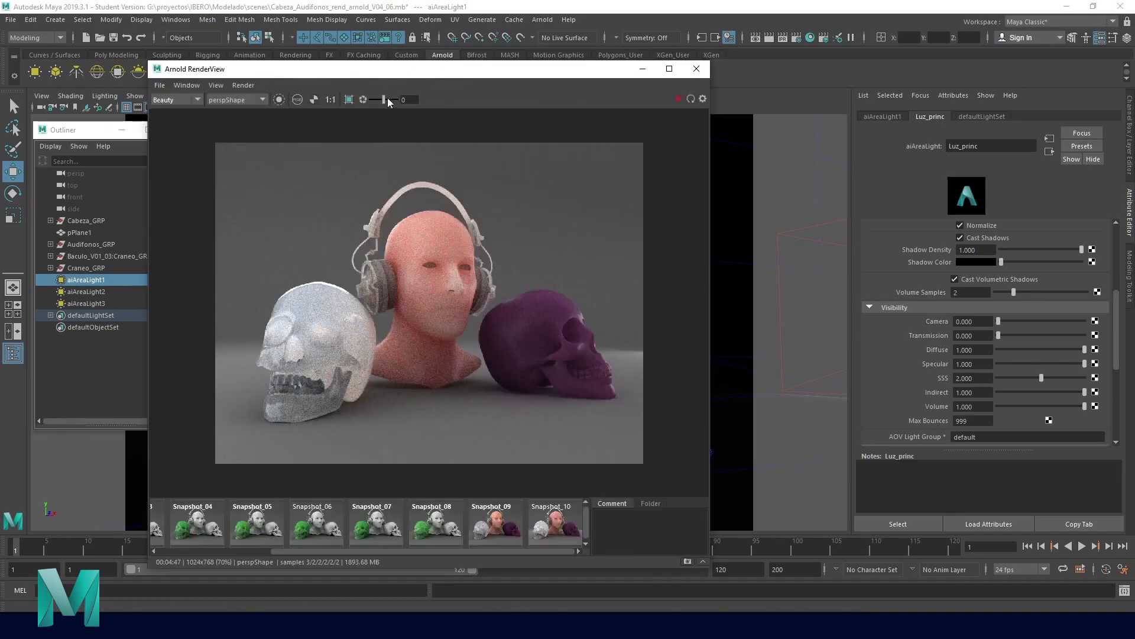
{"action": "left_click", "coordinate": [690, 100]}
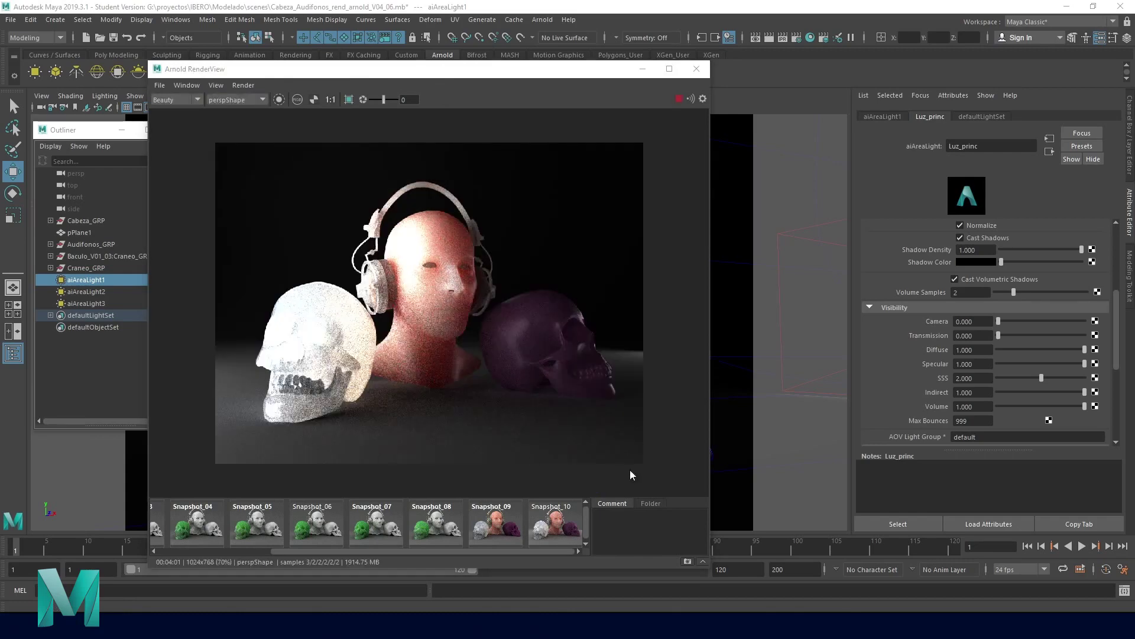
{"action": "left_click", "coordinate": [688, 562]}
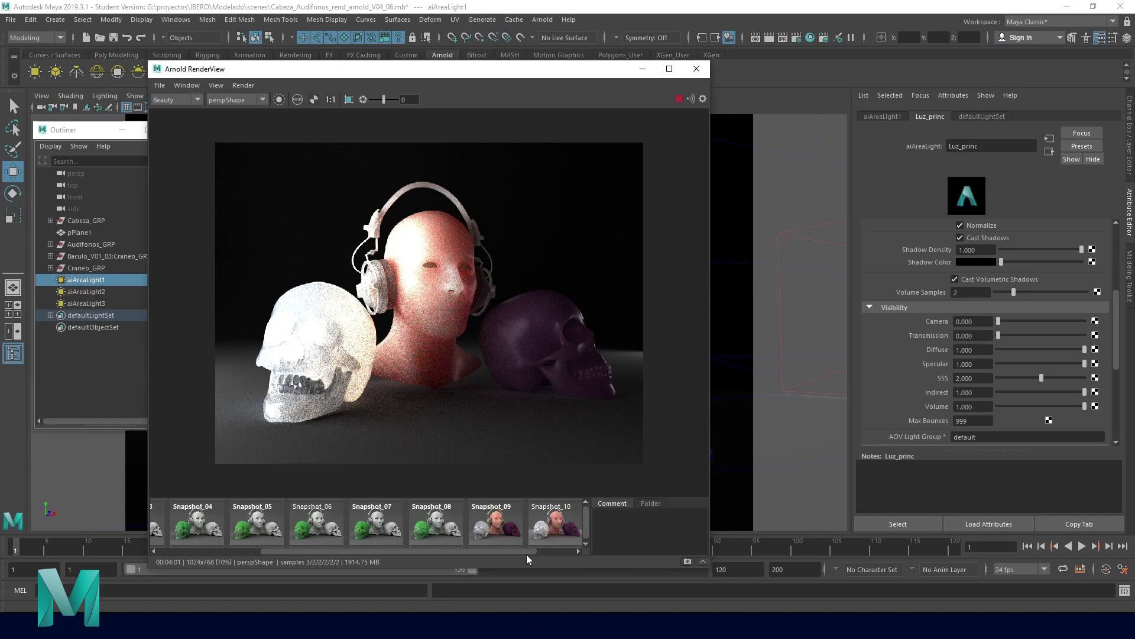
{"action": "left_click", "coordinate": [512, 530]}
{"action": "left_click", "coordinate": [438, 529]}
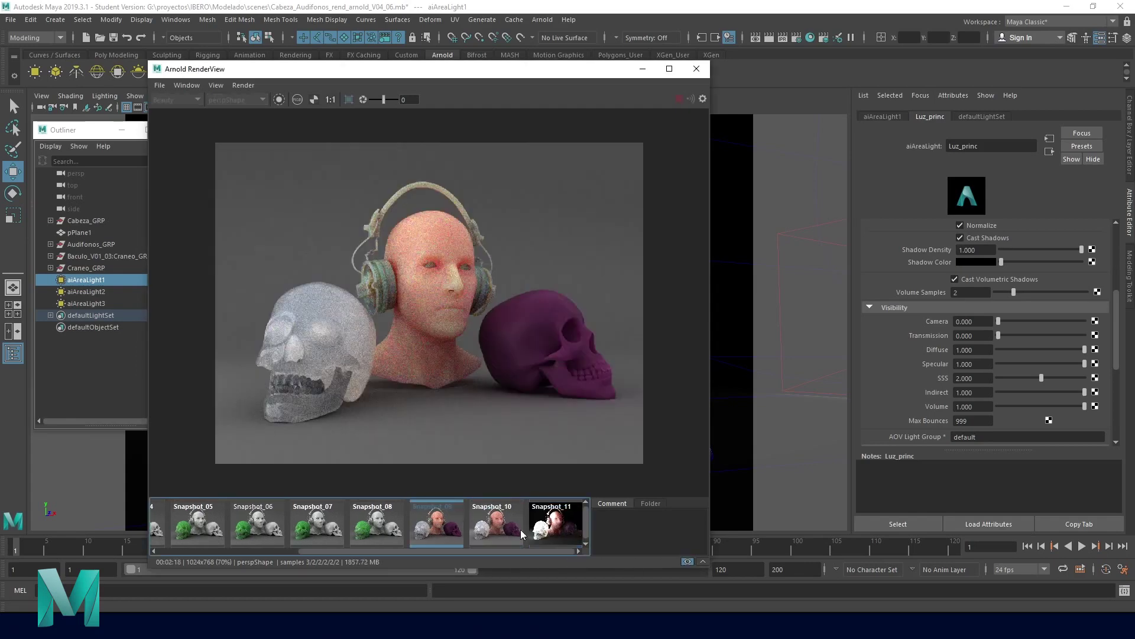
{"action": "left_click", "coordinate": [556, 533]}
{"action": "left_click", "coordinate": [497, 530]}
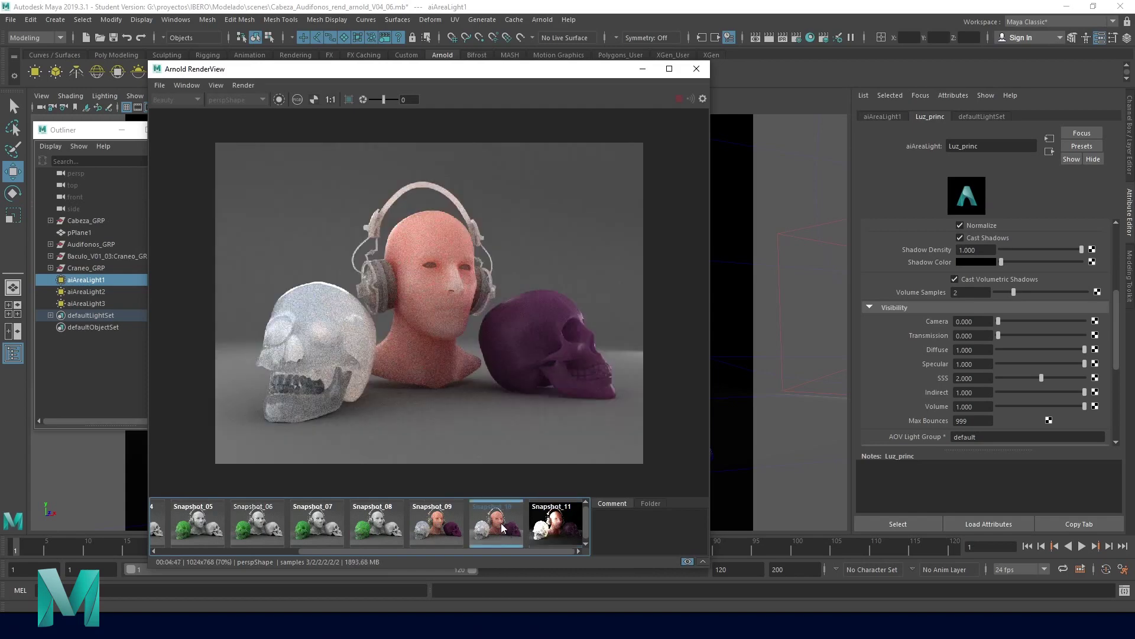
{"action": "left_click", "coordinate": [543, 532]}
{"action": "left_click", "coordinate": [511, 526]}
{"action": "left_click", "coordinate": [568, 512]}
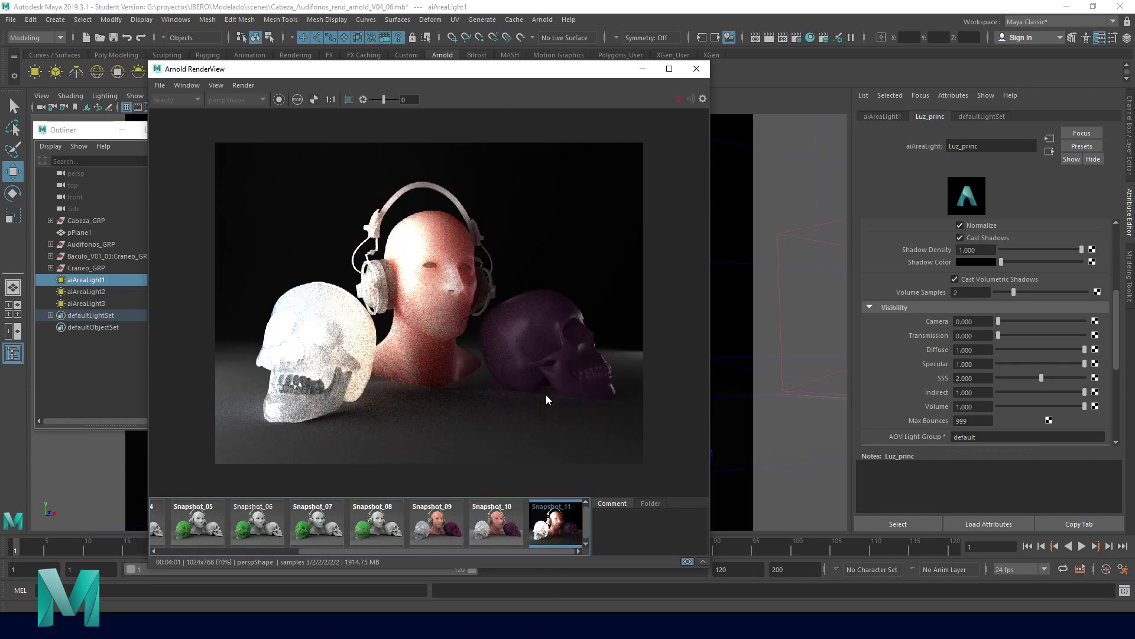
{"action": "left_click", "coordinate": [520, 525]}
{"action": "left_click", "coordinate": [561, 534]}
{"action": "left_click", "coordinate": [499, 526]}
{"action": "left_click", "coordinate": [548, 532]}
{"action": "left_click", "coordinate": [499, 528]}
{"action": "left_click", "coordinate": [544, 532]}
{"action": "left_click", "coordinate": [502, 531]}
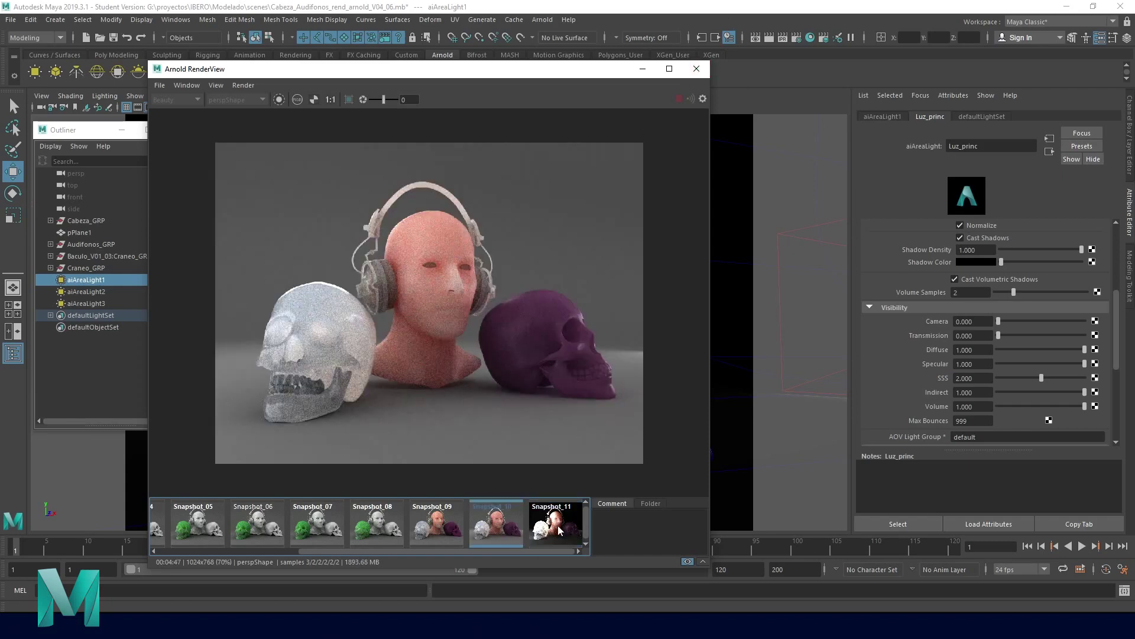
{"action": "left_click", "coordinate": [559, 521]}
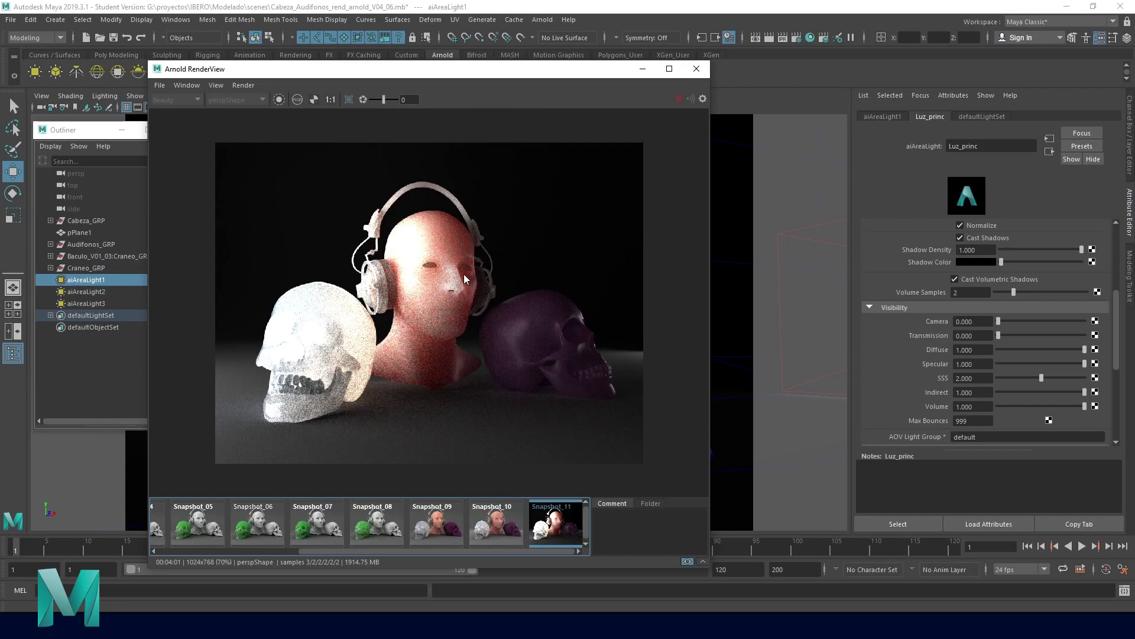
{"action": "scroll", "coordinate": [462, 273], "scroll_direction": "up", "scroll_amount": 4}
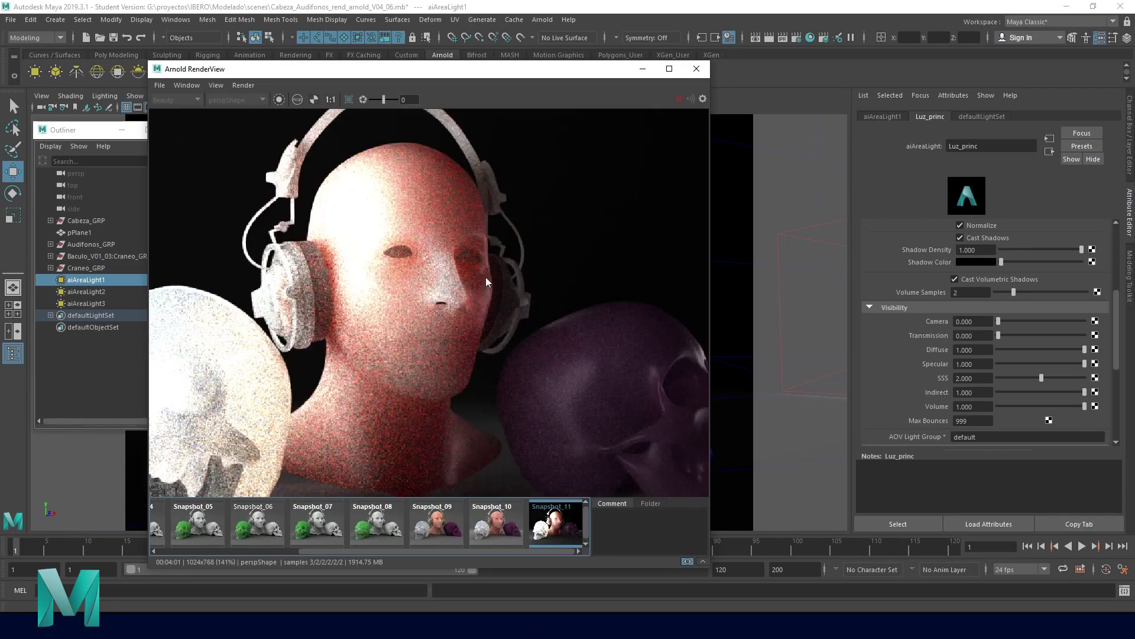
{"action": "scroll", "coordinate": [453, 278], "scroll_direction": "down", "scroll_amount": 2}
{"action": "scroll", "coordinate": [453, 278], "scroll_direction": "down", "scroll_amount": 2}
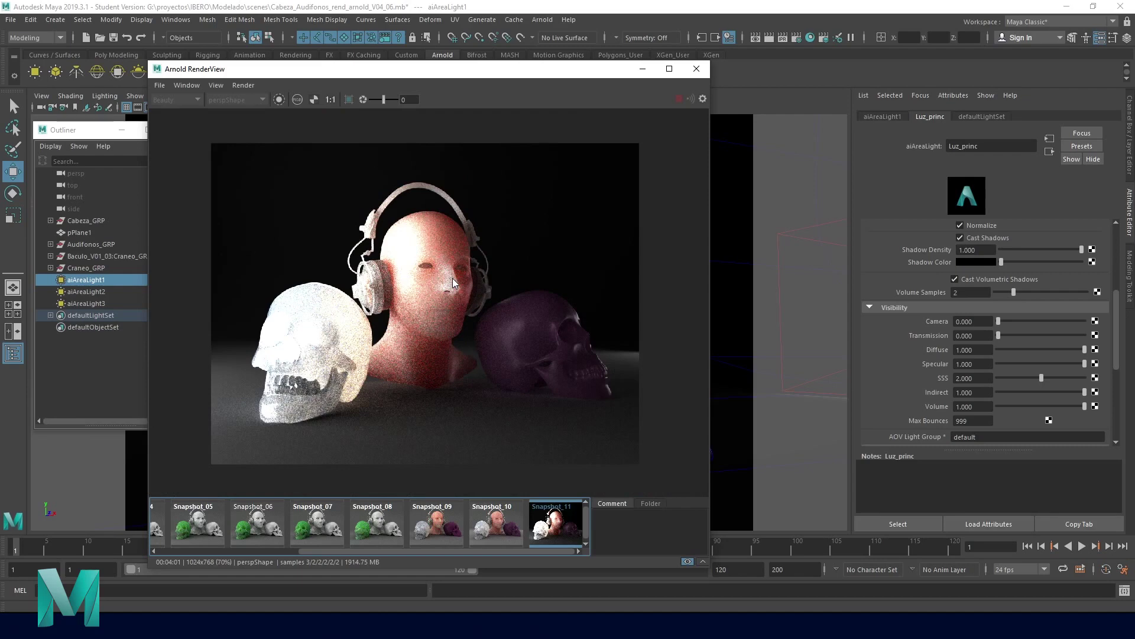
{"action": "scroll", "coordinate": [452, 278], "scroll_direction": "up", "scroll_amount": 2}
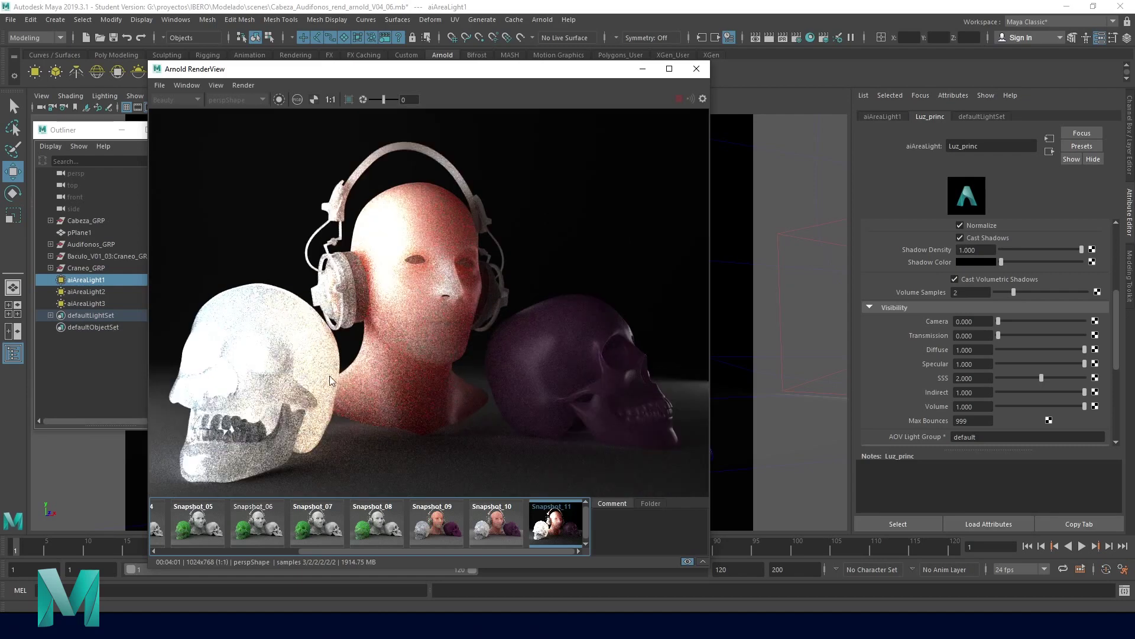
{"action": "scroll", "coordinate": [324, 379], "scroll_direction": "down", "scroll_amount": 1}
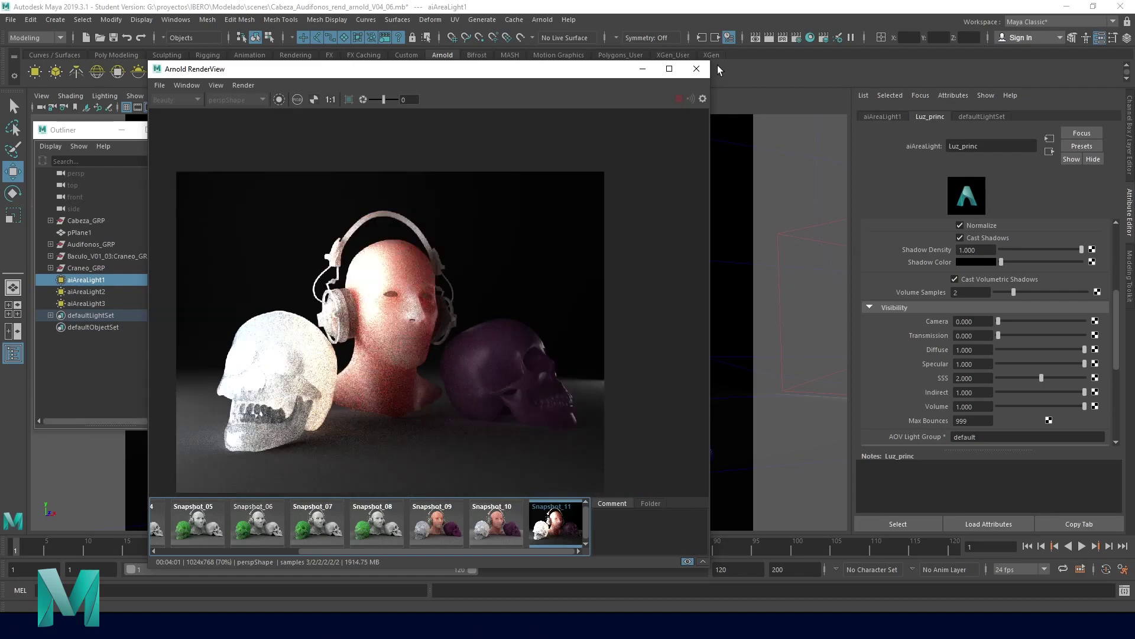
{"action": "left_click", "coordinate": [696, 69]}
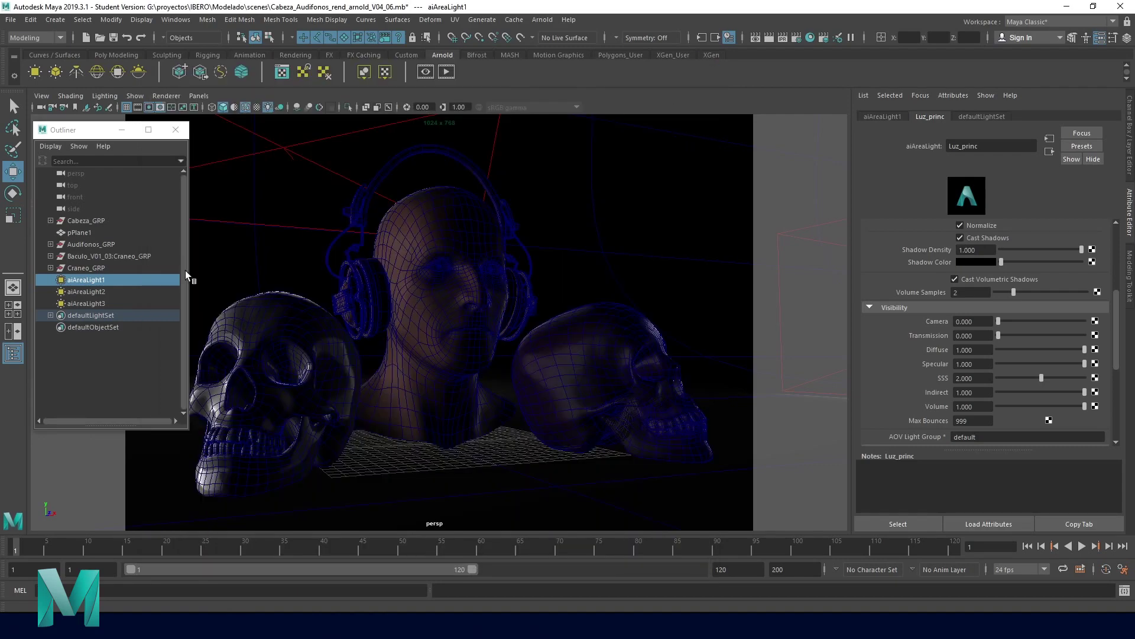
Set the main light Luz_princ's exposure to 9.
{"action": "left_click", "coordinate": [112, 279]}
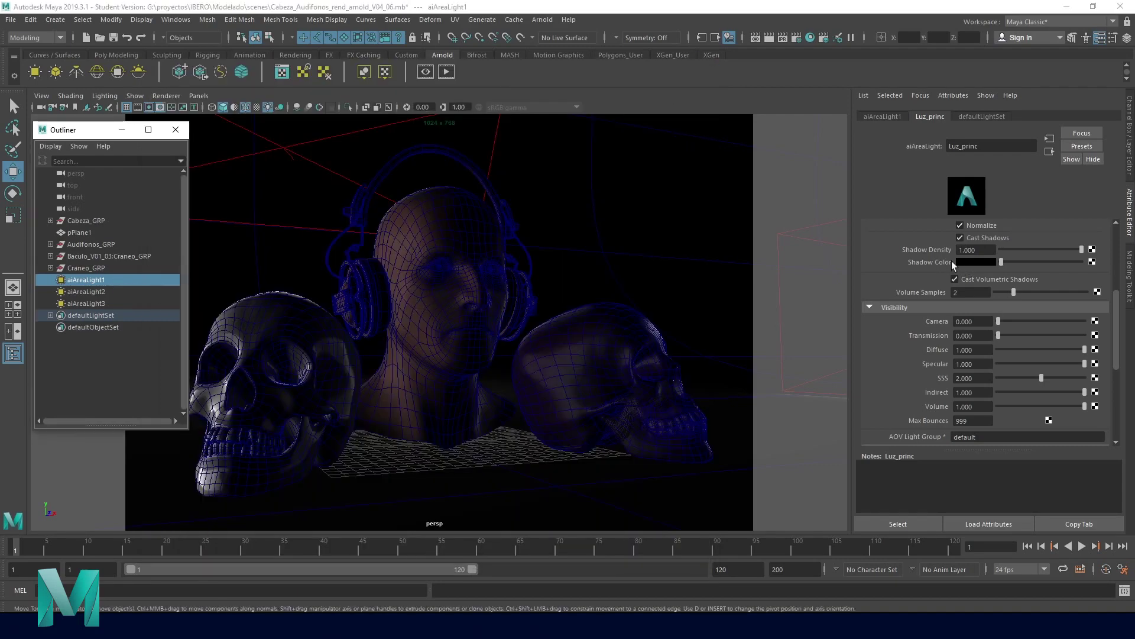
{"action": "scroll", "coordinate": [911, 270], "scroll_direction": "up", "scroll_amount": 3}
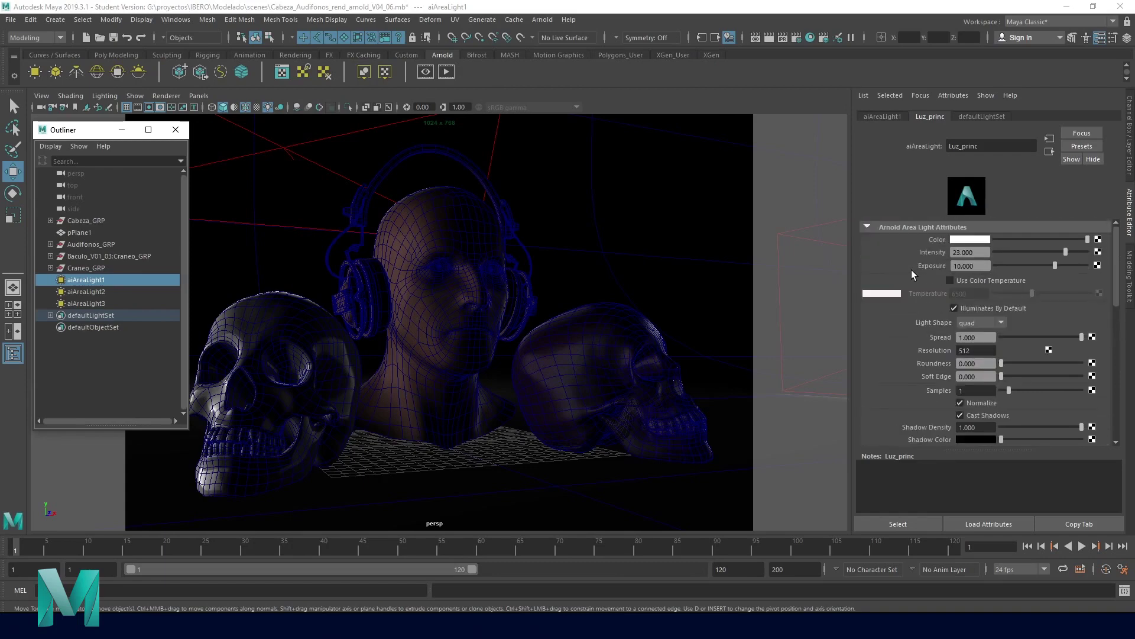
{"action": "left_click", "coordinate": [984, 266]}
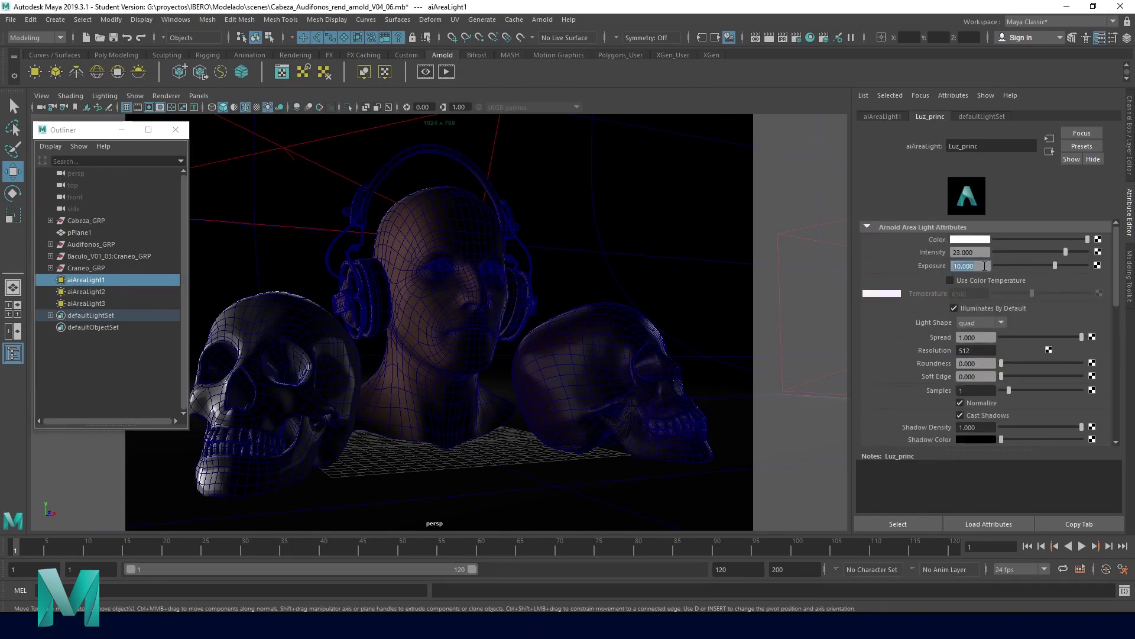
{"action": "type", "text": "9"}
{"action": "key", "text": "Return"}
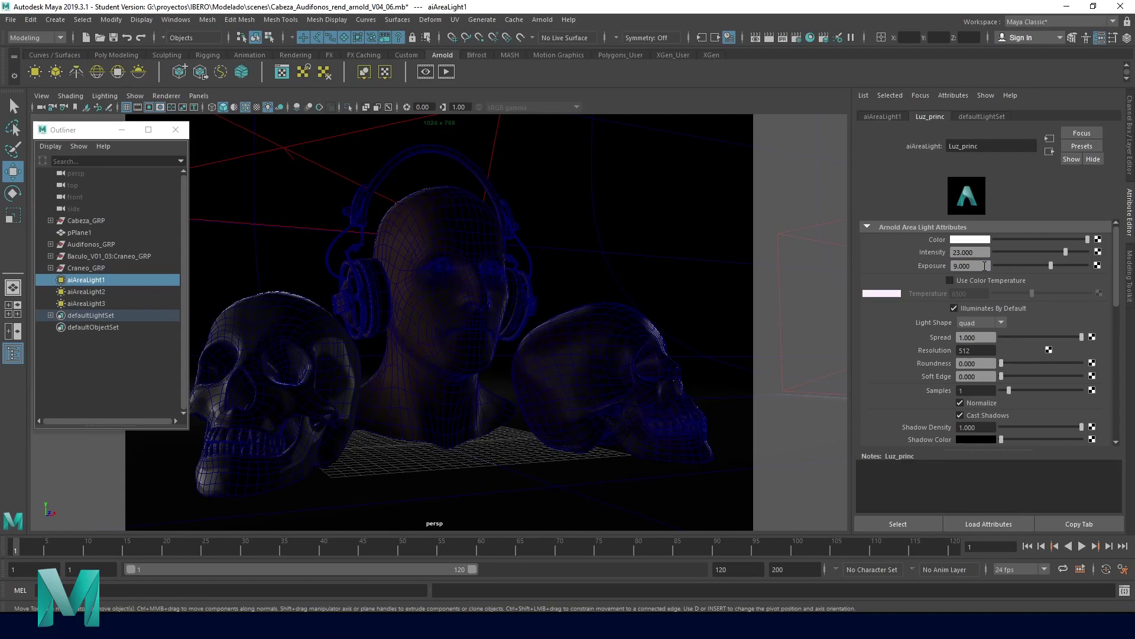
Raise Luz_princ's intensity to 30, then select the Luz_Sec light.
{"action": "left_click", "coordinate": [981, 253]}
{"action": "type", "text": "25"}
{"action": "key", "text": "Return"}
{"action": "left_click", "coordinate": [981, 253]}
{"action": "type", "text": "30"}
{"action": "key", "text": "Return"}
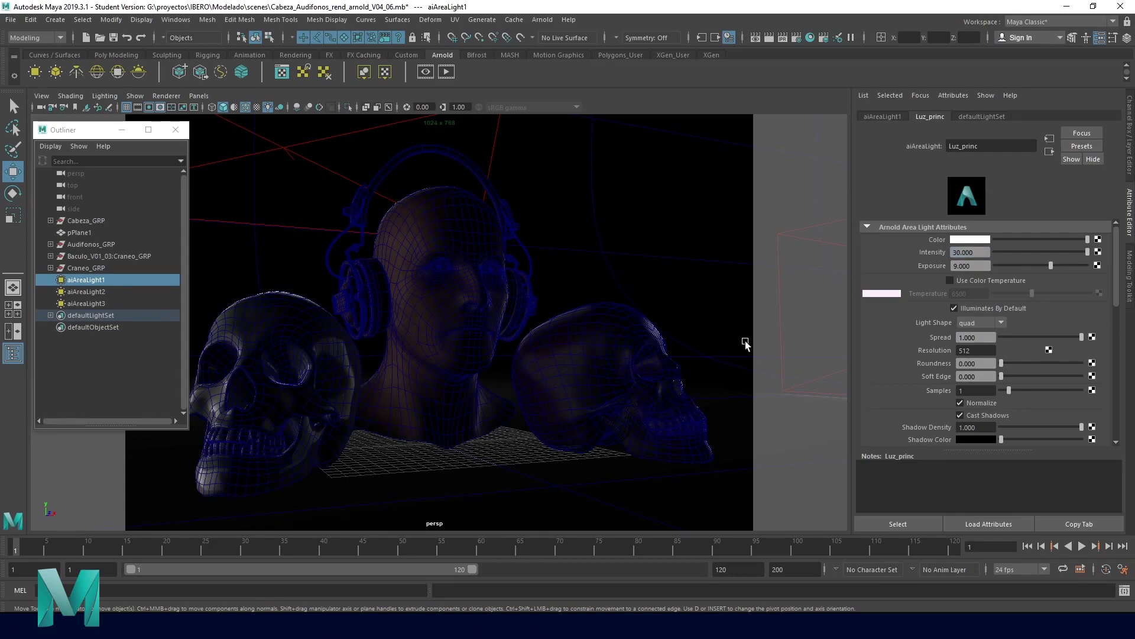
{"action": "left_click_drag", "start_coordinate": [987, 252], "coordinate": [942, 252]}
{"action": "scroll", "coordinate": [962, 315], "scroll_direction": "down", "scroll_amount": 2}
{"action": "scroll", "coordinate": [962, 314], "scroll_direction": "down", "scroll_amount": 5}
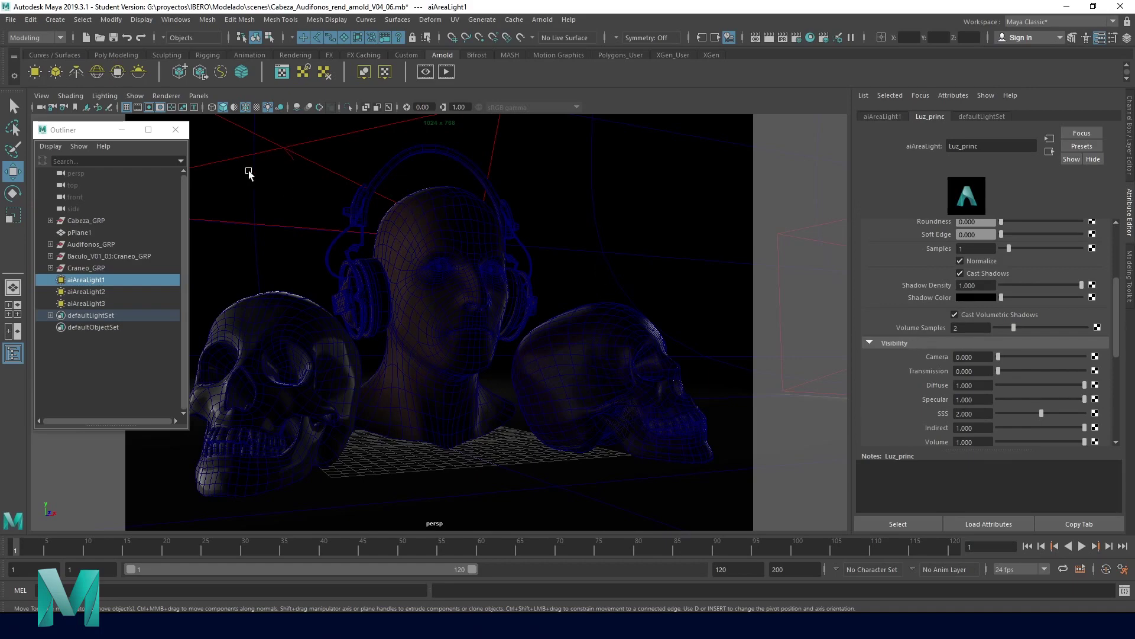
{"action": "left_click", "coordinate": [106, 292]}
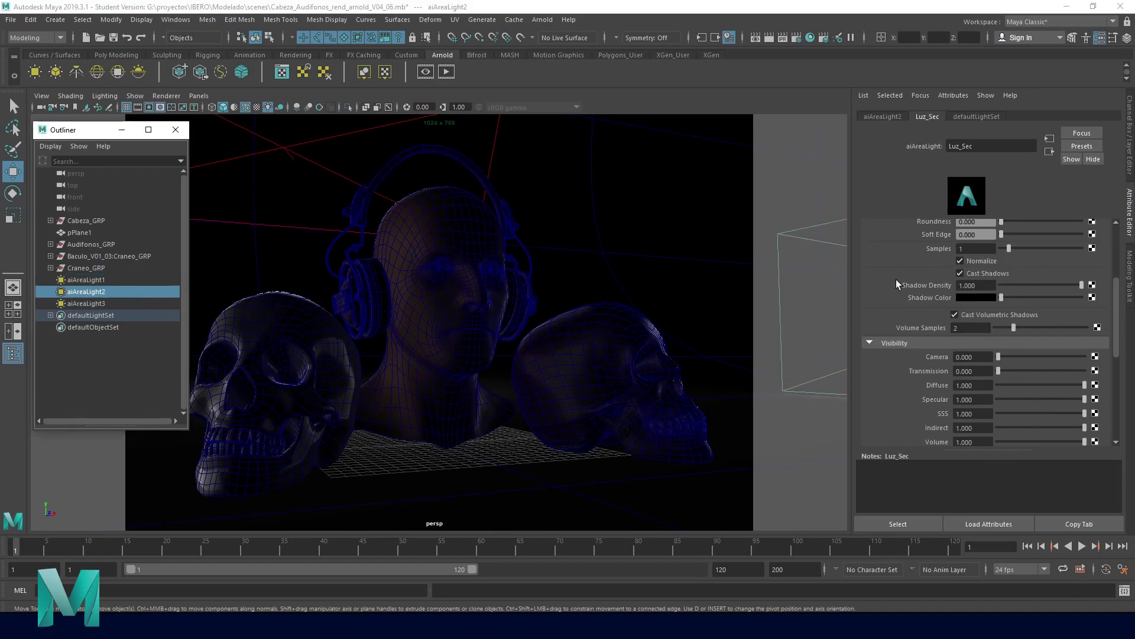
Give the Luz_Sec light exposure 10 and intensity 10.
{"action": "scroll", "coordinate": [922, 283], "scroll_direction": "up", "scroll_amount": 7}
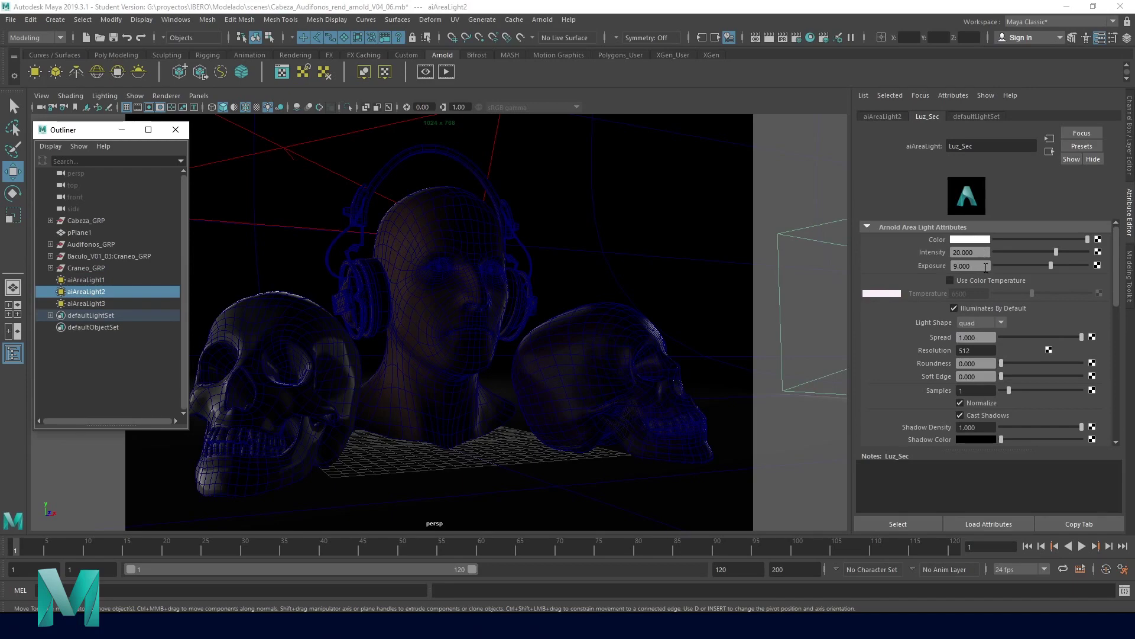
{"action": "left_click", "coordinate": [986, 267]}
{"action": "type", "text": "10"}
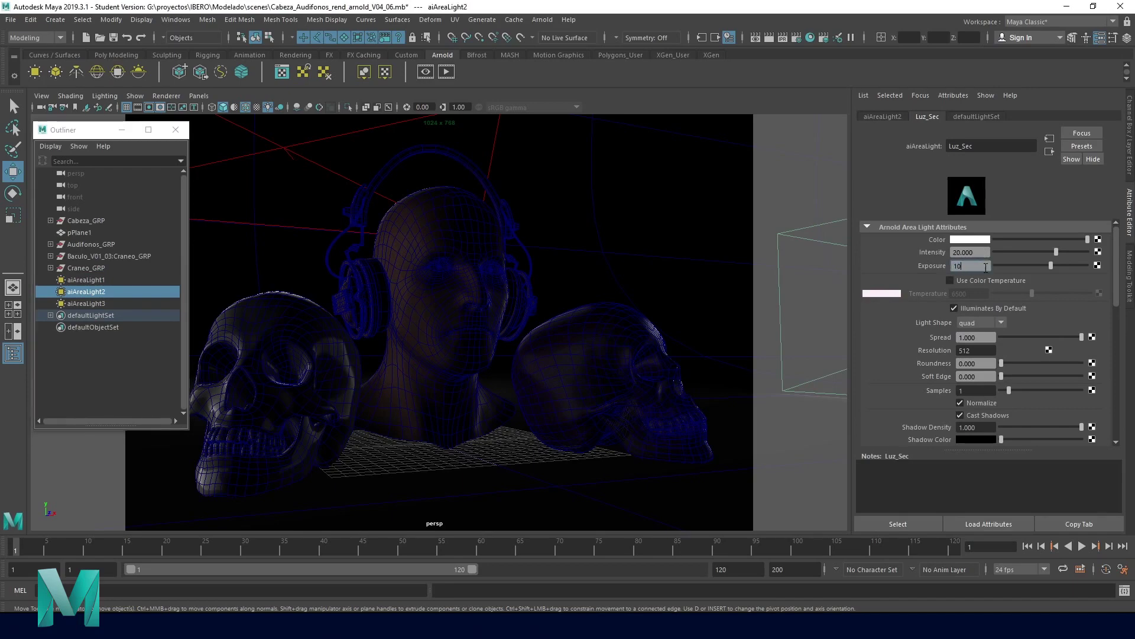
{"action": "key", "text": "Return"}
{"action": "left_click", "coordinate": [983, 253]}
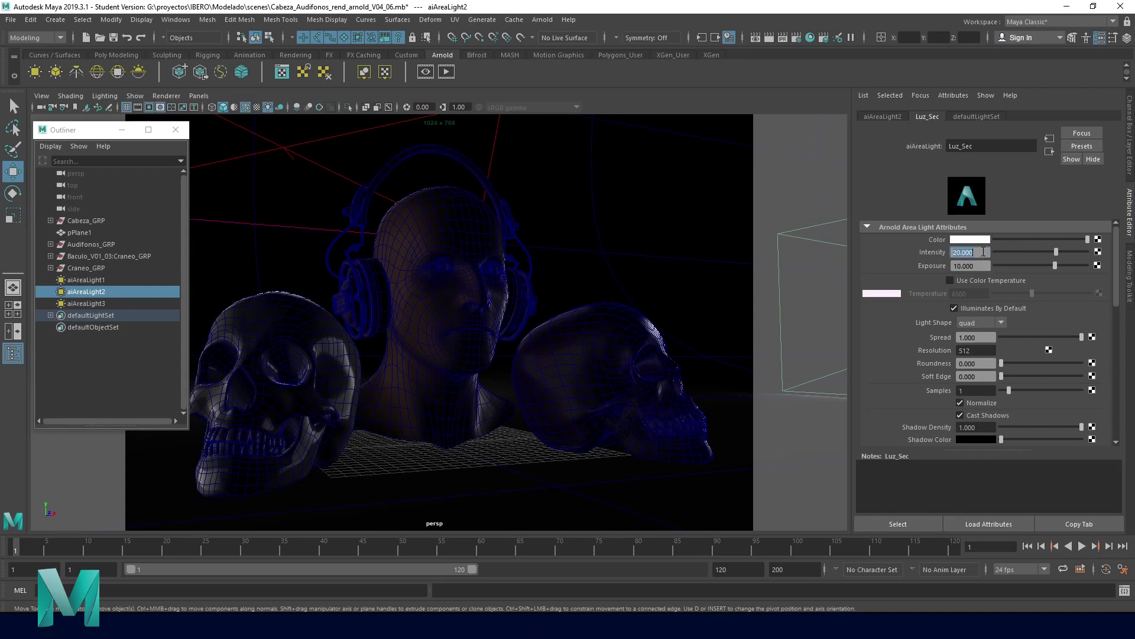
{"action": "type", "text": "10"}
{"action": "key", "text": "Return"}
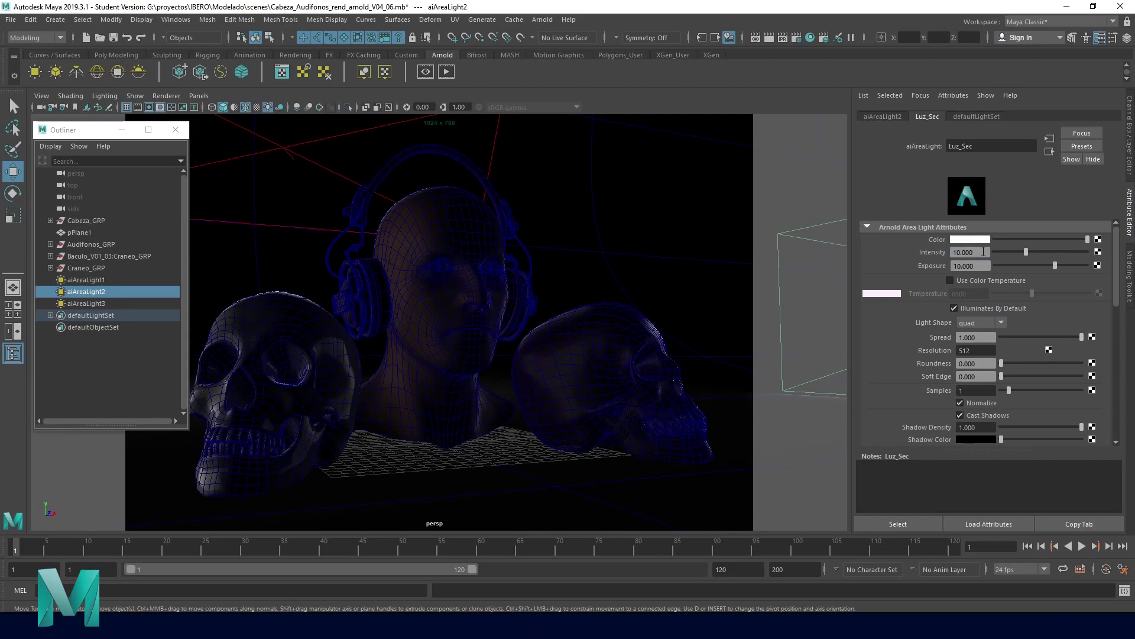
Set the fill light Luz_relleno's intensity to 35.
{"action": "left_click", "coordinate": [288, 147]}
{"action": "double_click", "coordinate": [980, 253]}
{"action": "type", "text": "40"}
{"action": "key", "text": "Return"}
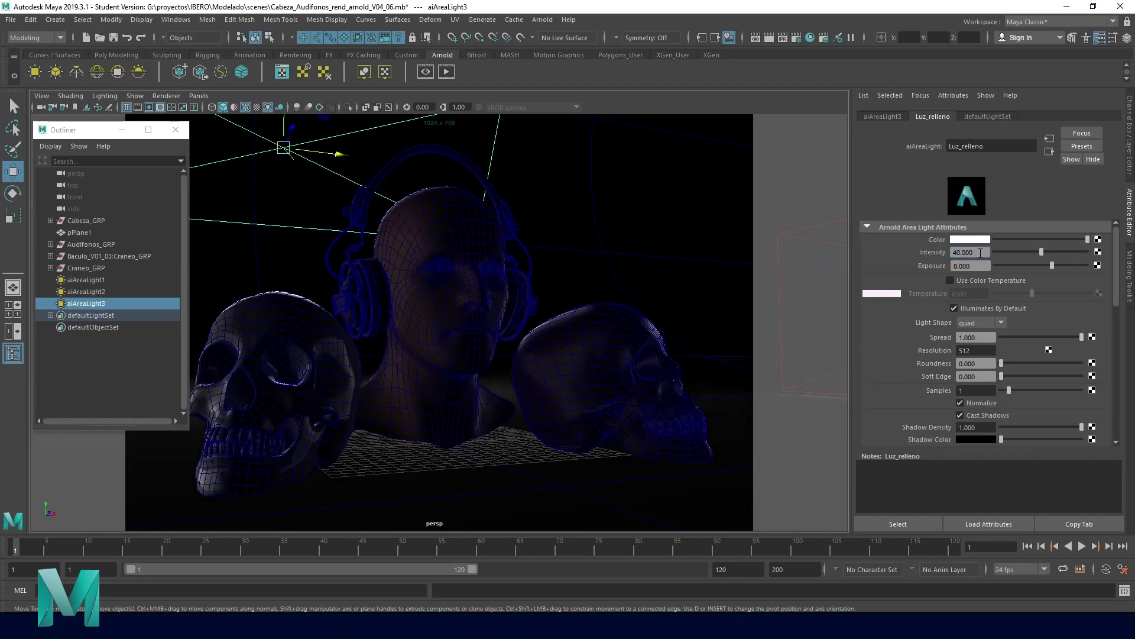
{"action": "left_click", "coordinate": [981, 252]}
{"action": "type", "text": "35"}
{"action": "key", "text": "Return"}
Re-render the scene in Arnold RenderView and store it as Snapshot_12.
{"action": "left_click", "coordinate": [429, 71]}
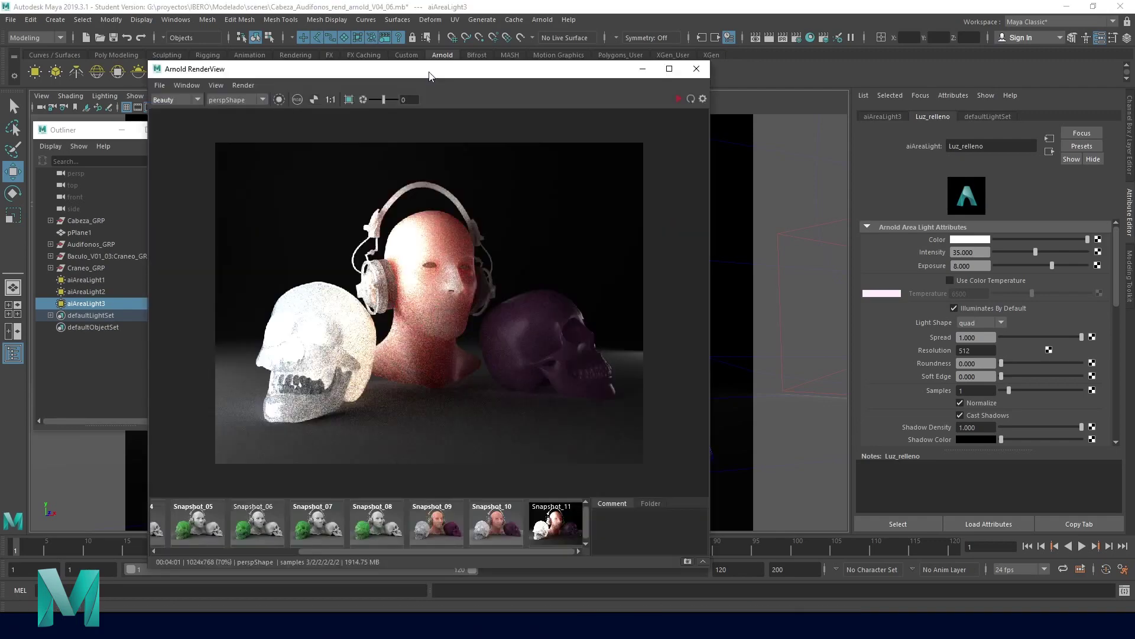
{"action": "left_click", "coordinate": [690, 99]}
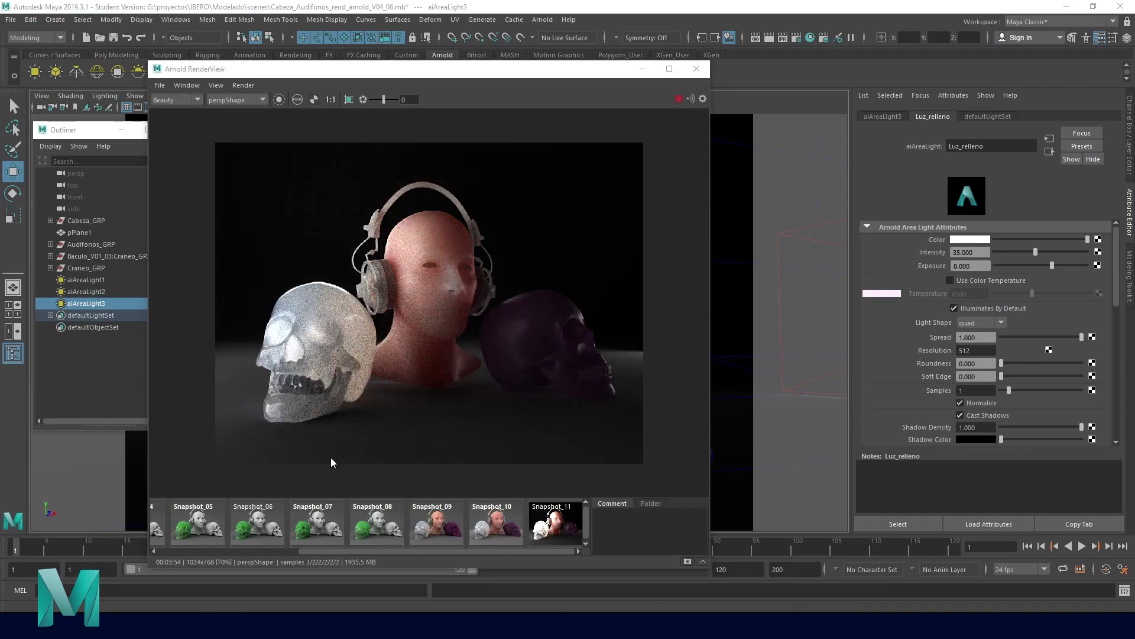
{"action": "left_click", "coordinate": [688, 561]}
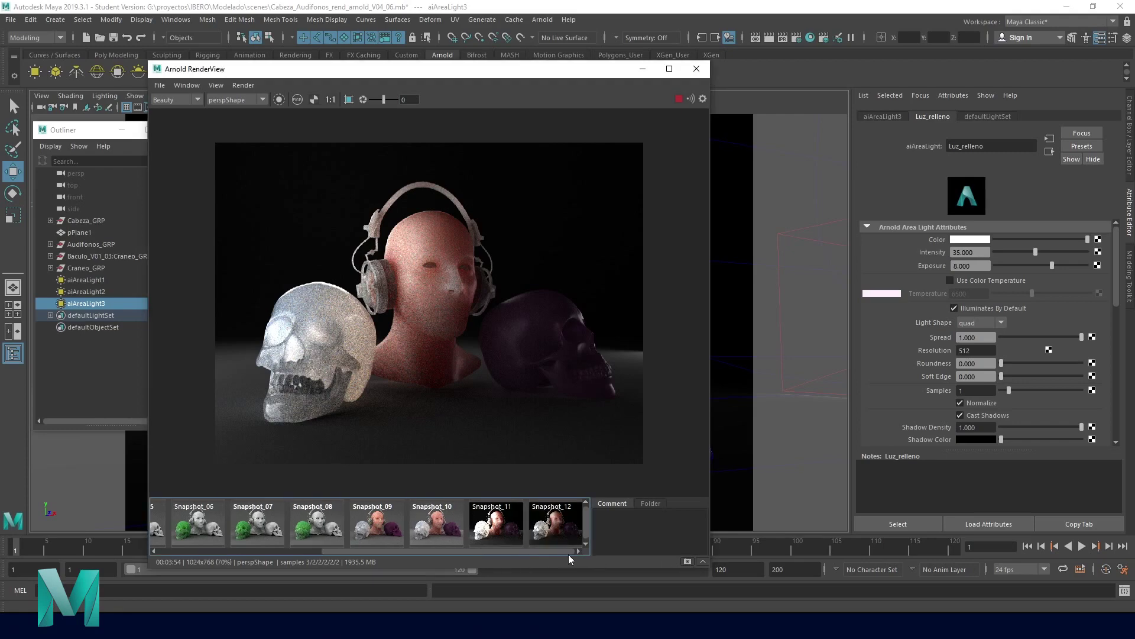
Compare Snapshot_11 with Snapshot_12, close the render view, and select the purple skull.
{"action": "left_click", "coordinate": [569, 534]}
{"action": "left_click", "coordinate": [506, 538]}
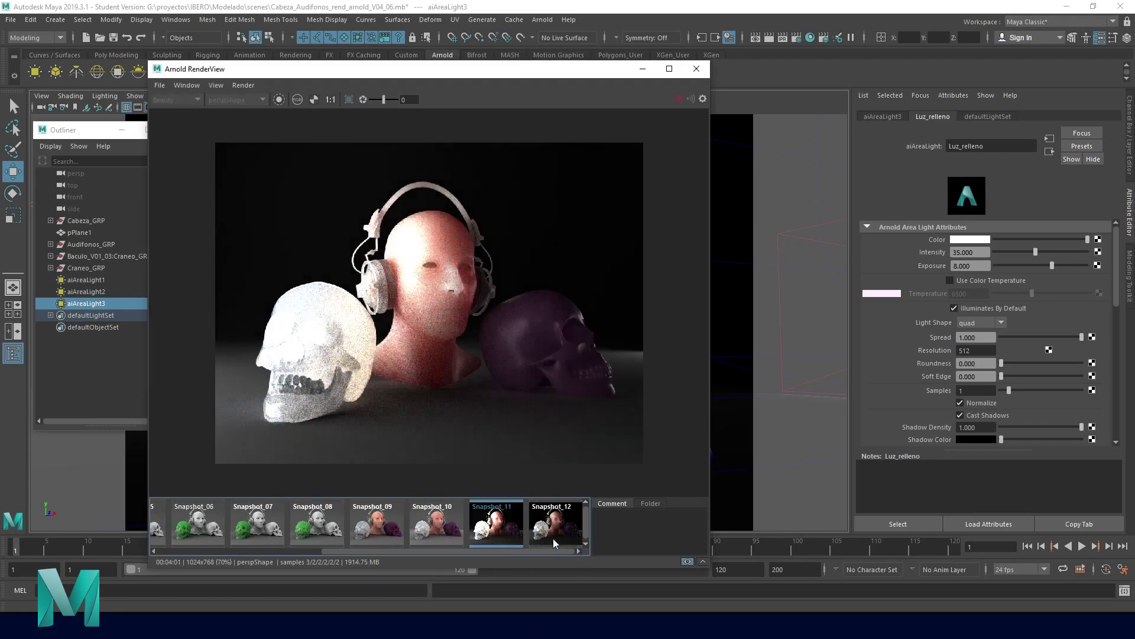
{"action": "left_click", "coordinate": [552, 538]}
{"action": "left_click", "coordinate": [494, 538]}
{"action": "left_click", "coordinate": [545, 540]}
{"action": "left_click", "coordinate": [510, 539]}
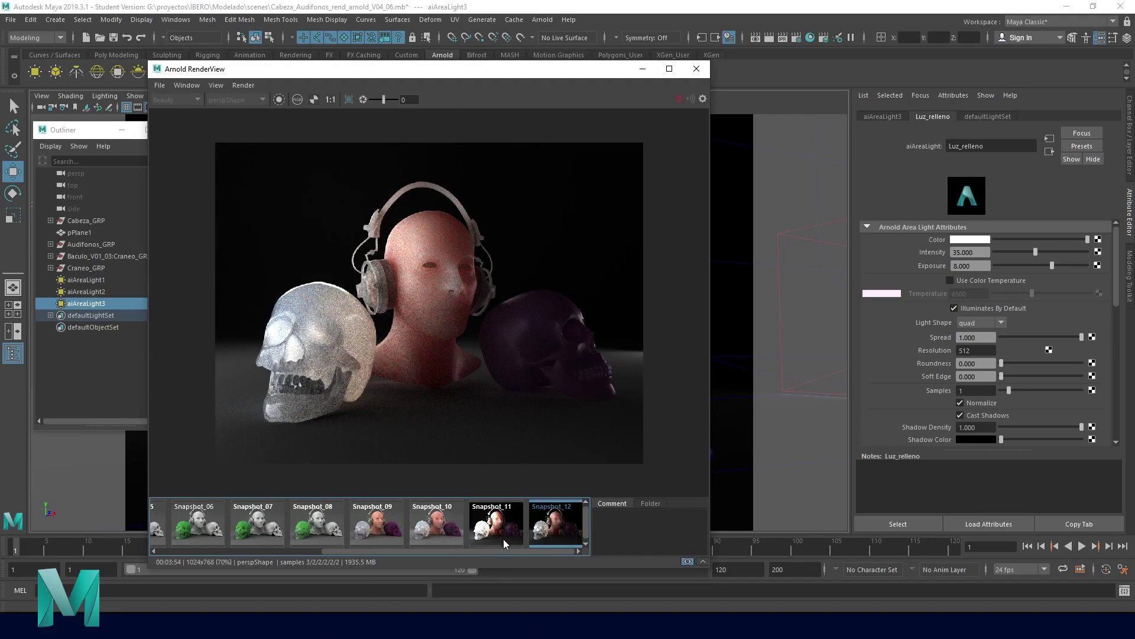
{"action": "left_click", "coordinate": [547, 537]}
{"action": "left_click", "coordinate": [697, 69]}
{"action": "left_click", "coordinate": [602, 329]}
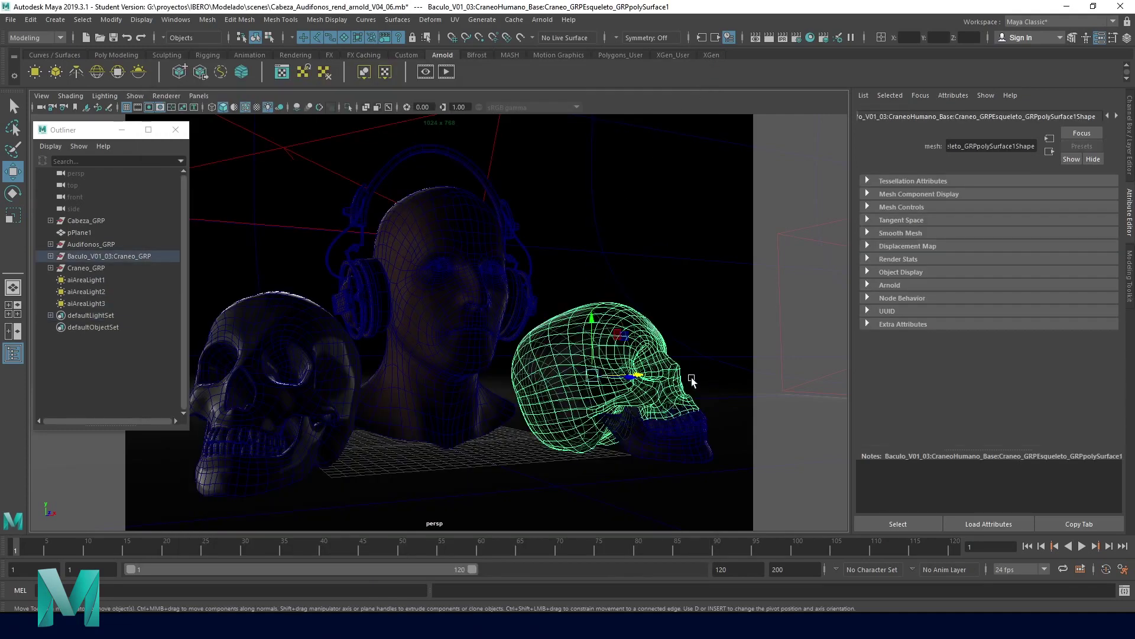
Set the Cera skull material's subsurface weight to 1.0 and anisotropy to about 0.3.
{"action": "left_click", "coordinate": [1118, 116]}
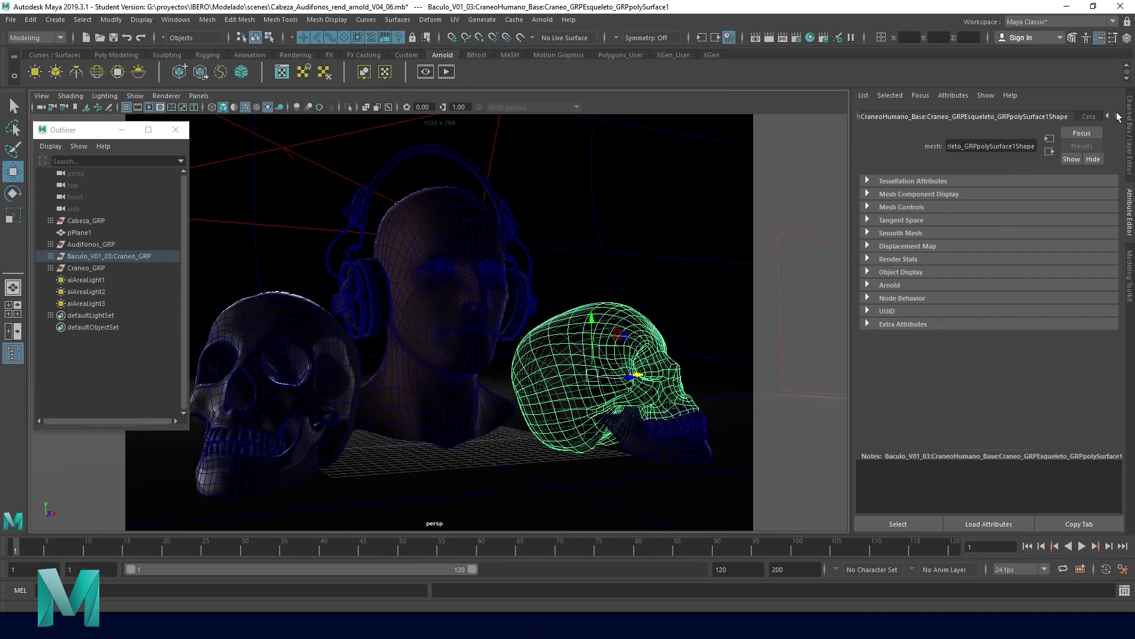
{"action": "left_click", "coordinate": [1091, 116]}
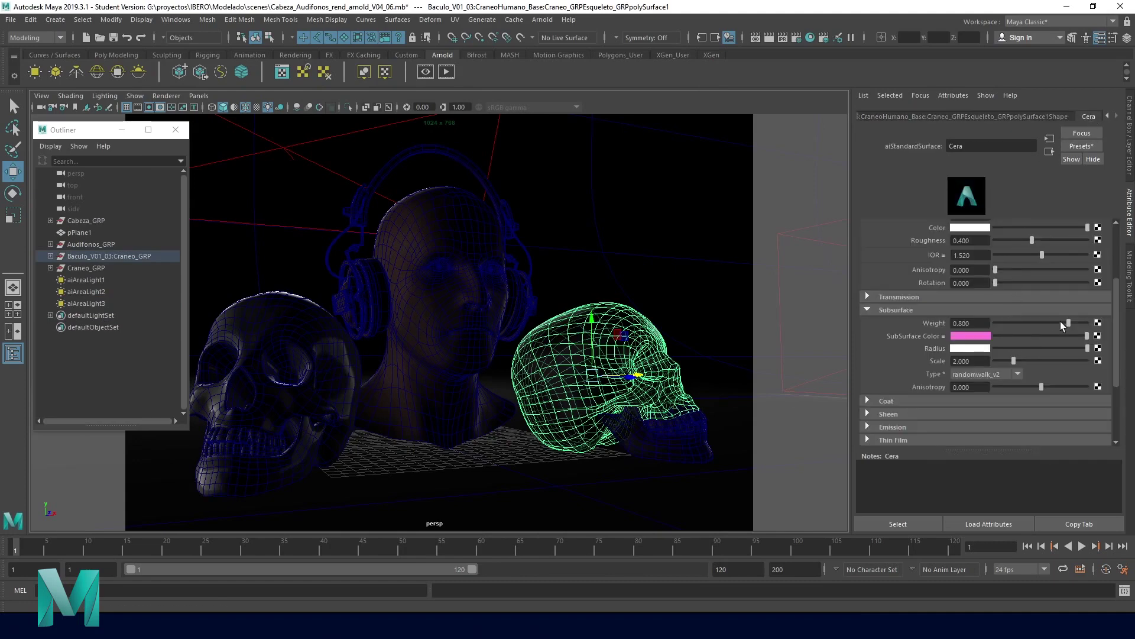
{"action": "left_click_drag", "start_coordinate": [1068, 323], "coordinate": [1103, 327]}
{"action": "double_click", "coordinate": [987, 362]}
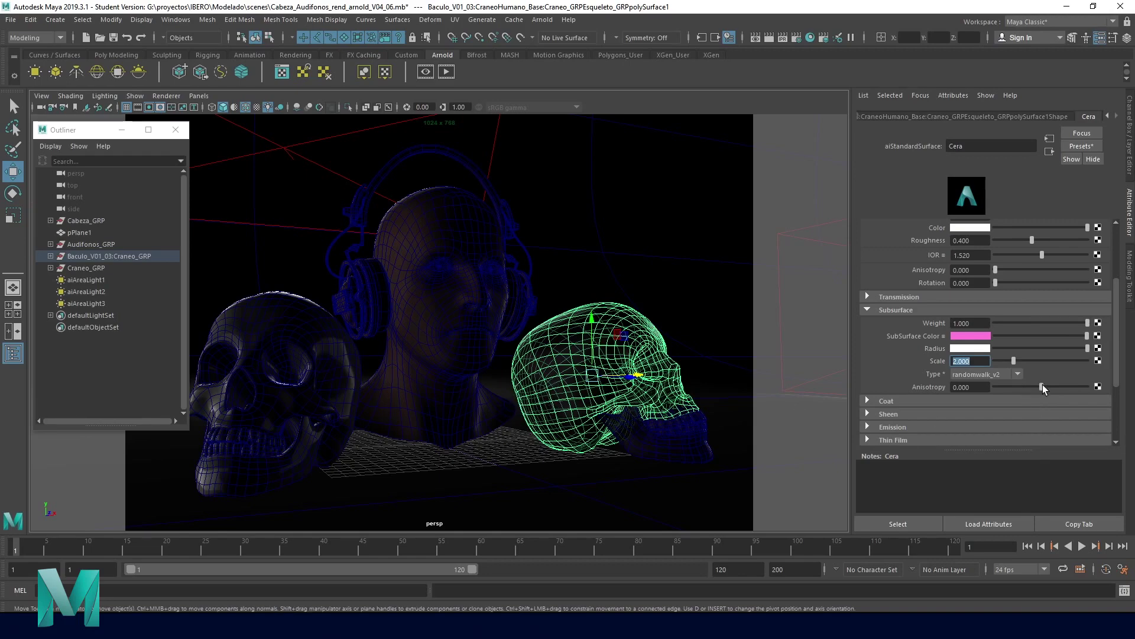
{"action": "left_click_drag", "start_coordinate": [1042, 385], "coordinate": [1036, 385]}
{"action": "left_click_drag", "start_coordinate": [1041, 388], "coordinate": [1053, 388]}
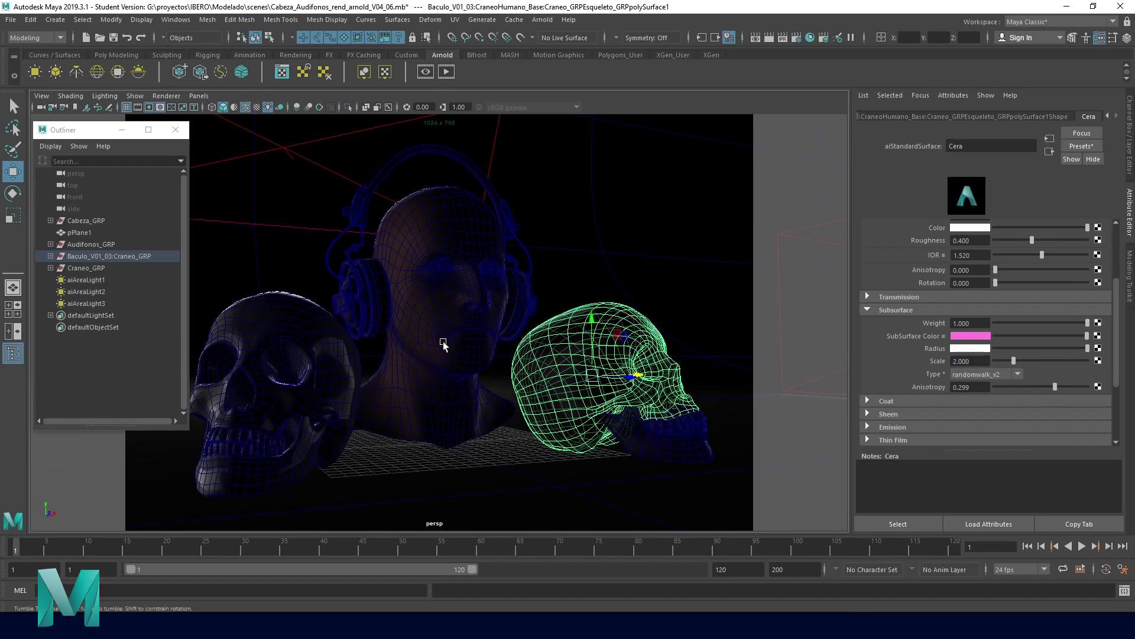
{"action": "left_click_drag", "start_coordinate": [443, 337], "coordinate": [599, 428], "text": "alt"}
{"action": "right_click_drag", "start_coordinate": [599, 428], "coordinate": [494, 355], "text": "alt"}
{"action": "mouse_move", "coordinate": [494, 355]}
{"action": "left_mouse_down", "text": "alt"}
{"action": "mouse_move", "coordinate": [494, 393]}
{"action": "mouse_move", "coordinate": [507, 367]}
{"action": "mouse_move", "coordinate": [552, 385]}
{"action": "left_mouse_up", "text": "alt"}
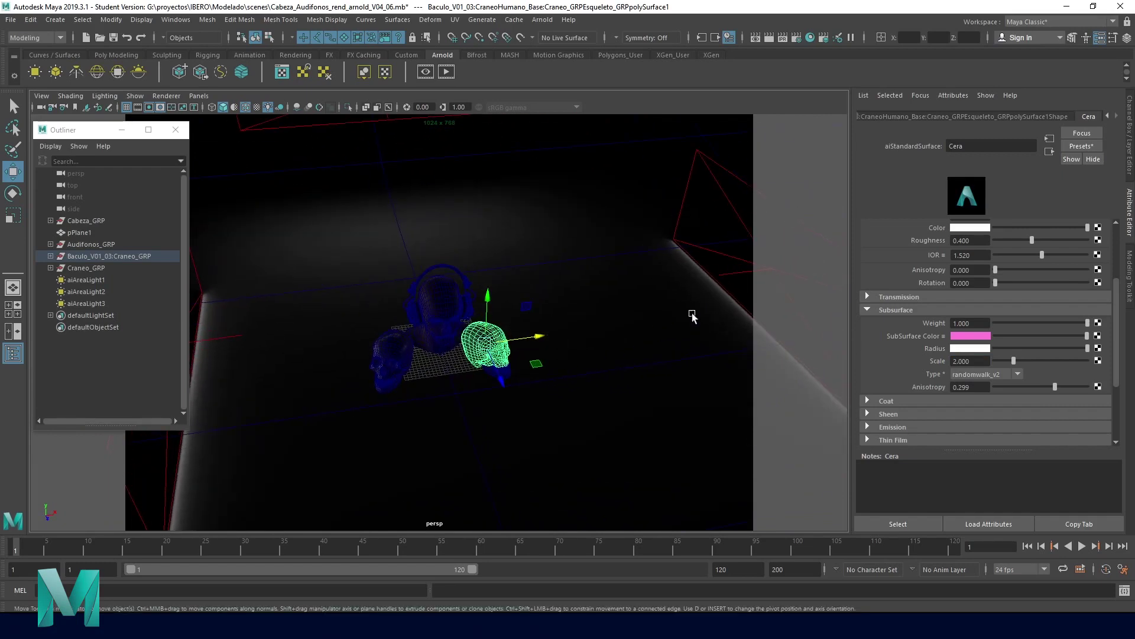
Duplicate aiAreaLight3, then raise, rotate and scale the copy into a large overhead panel.
{"action": "left_click_drag", "start_coordinate": [658, 375], "coordinate": [356, 301], "text": "alt"}
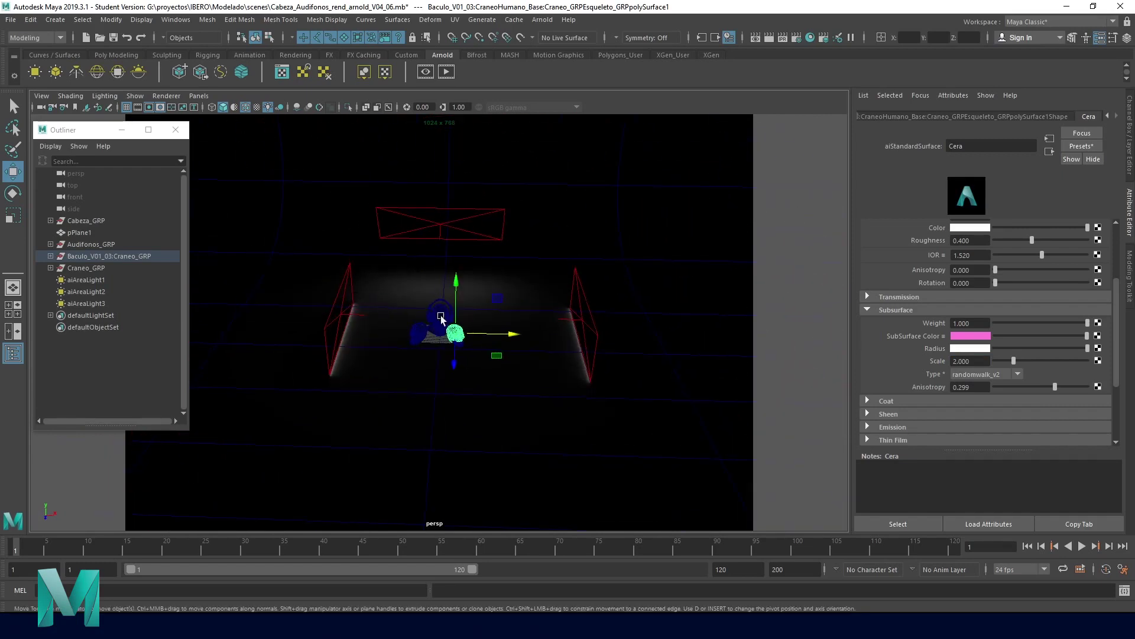
{"action": "left_click_drag", "start_coordinate": [435, 350], "coordinate": [400, 217], "text": "alt"}
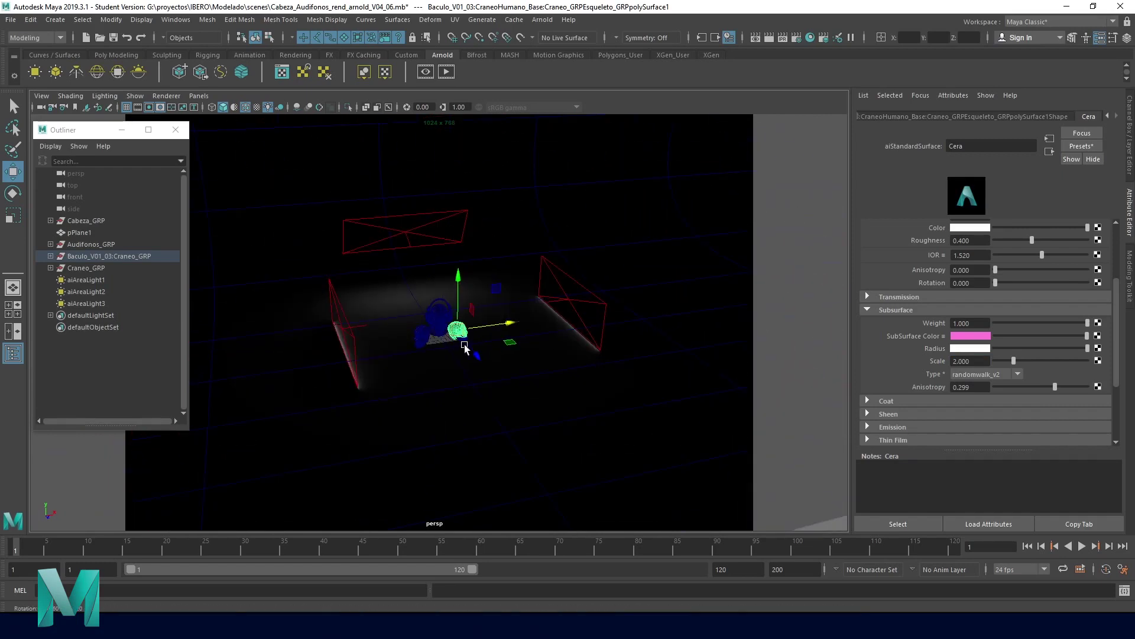
{"action": "left_click", "coordinate": [400, 217]}
{"action": "left_click_drag", "start_coordinate": [474, 337], "coordinate": [491, 326], "text": "alt"}
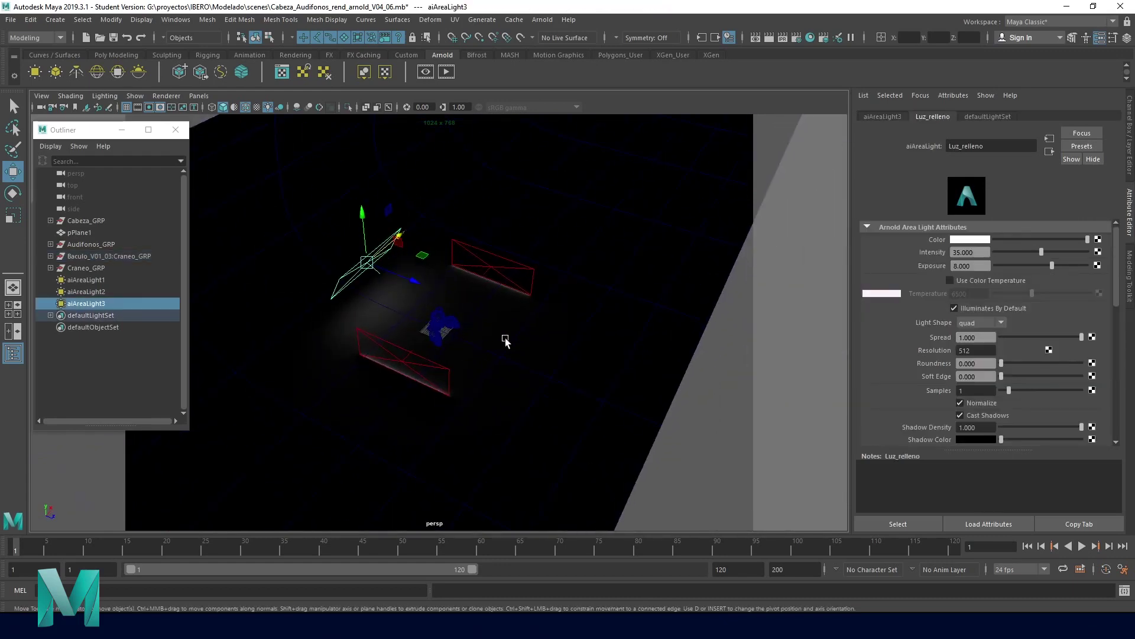
{"action": "key", "text": "ctrl+d"}
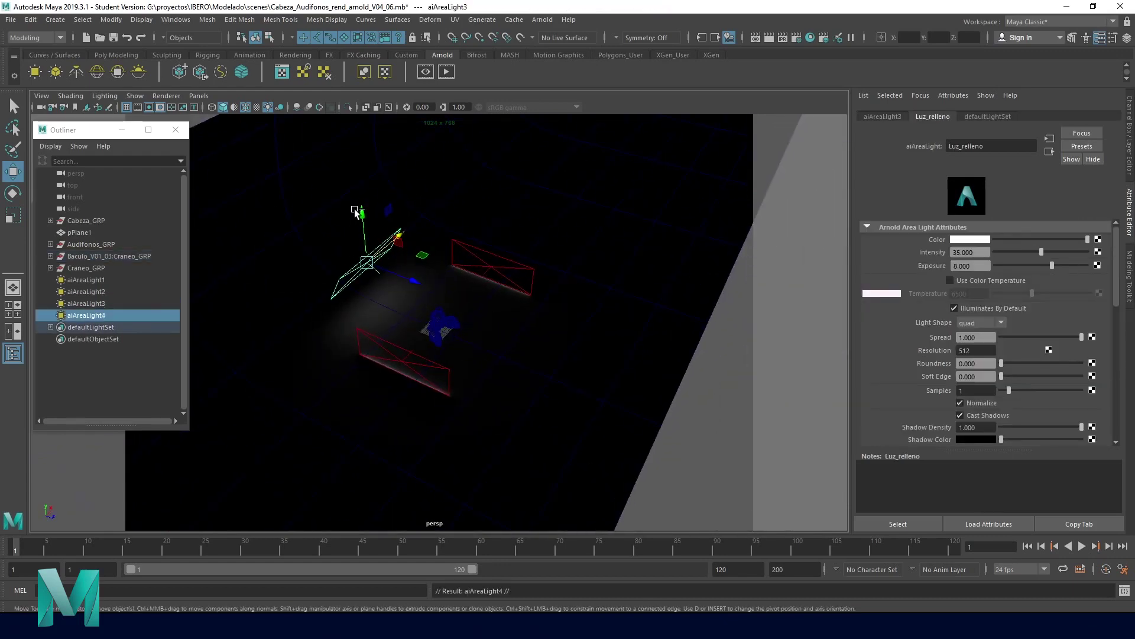
{"action": "mouse_move", "coordinate": [361, 214]}
{"action": "left_mouse_down"}
{"action": "mouse_move", "coordinate": [358, 163]}
{"action": "mouse_move", "coordinate": [476, 204]}
{"action": "mouse_move", "coordinate": [488, 221]}
{"action": "left_mouse_up"}
{"action": "key", "text": "e"}
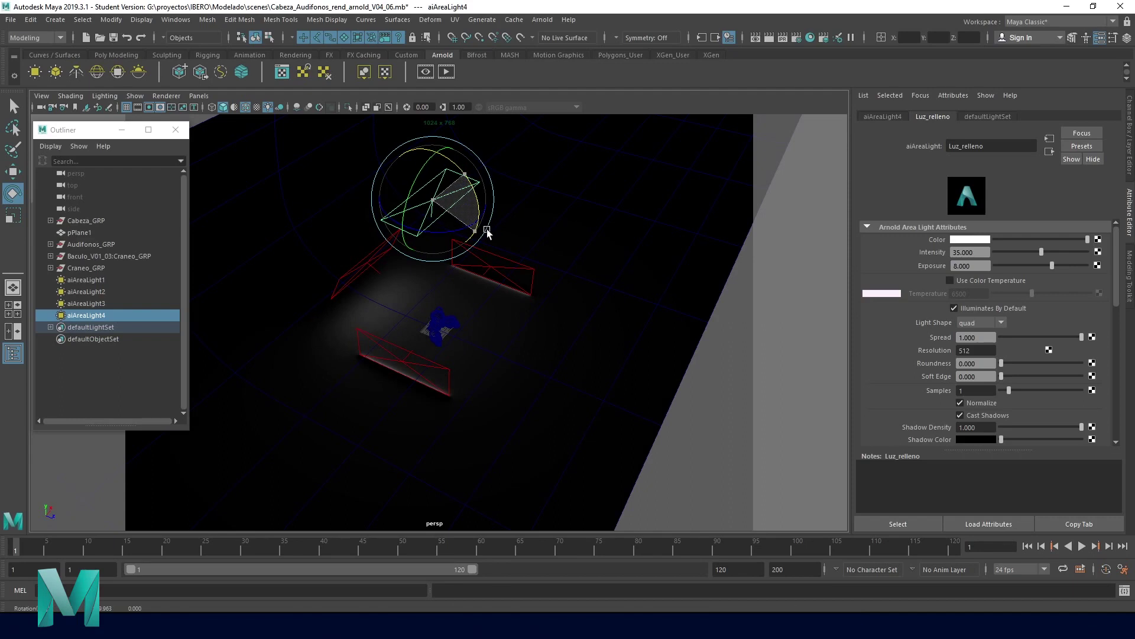
{"action": "key", "text": "r"}
{"action": "mouse_move", "coordinate": [435, 195]}
{"action": "left_mouse_down"}
{"action": "mouse_move", "coordinate": [508, 234]}
{"action": "mouse_move", "coordinate": [533, 234]}
{"action": "left_mouse_up"}
{"action": "key", "text": "w"}
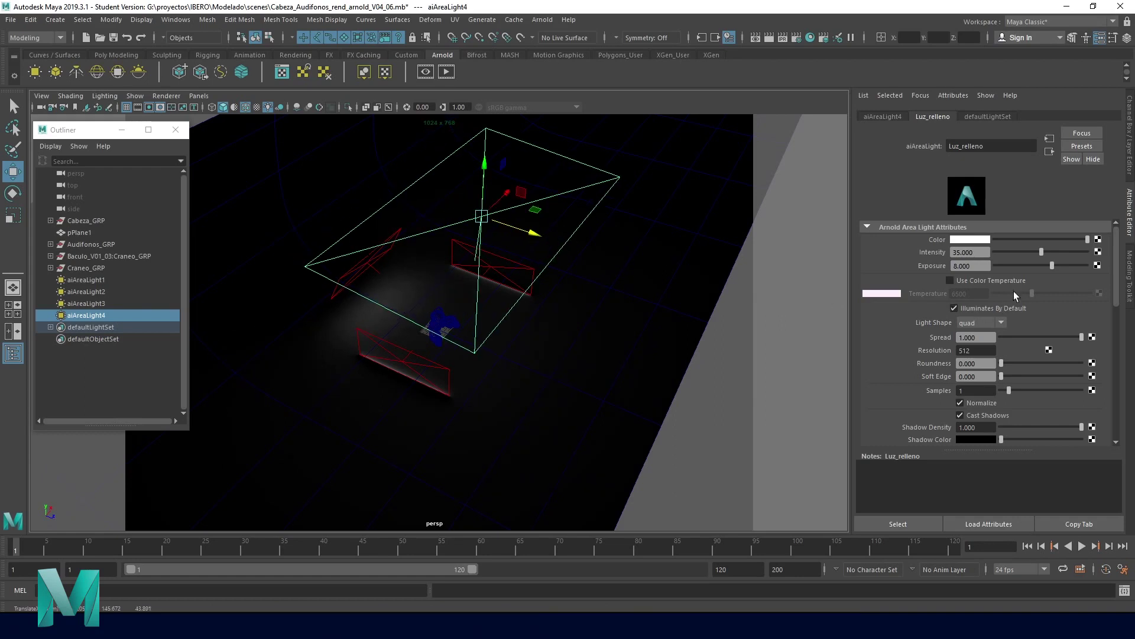
Give the overhead light aiAreaLight4 exposure 9 and intensity 25.
{"action": "left_click", "coordinate": [985, 266]}
{"action": "type", "text": "9"}
{"action": "key", "text": "Return"}
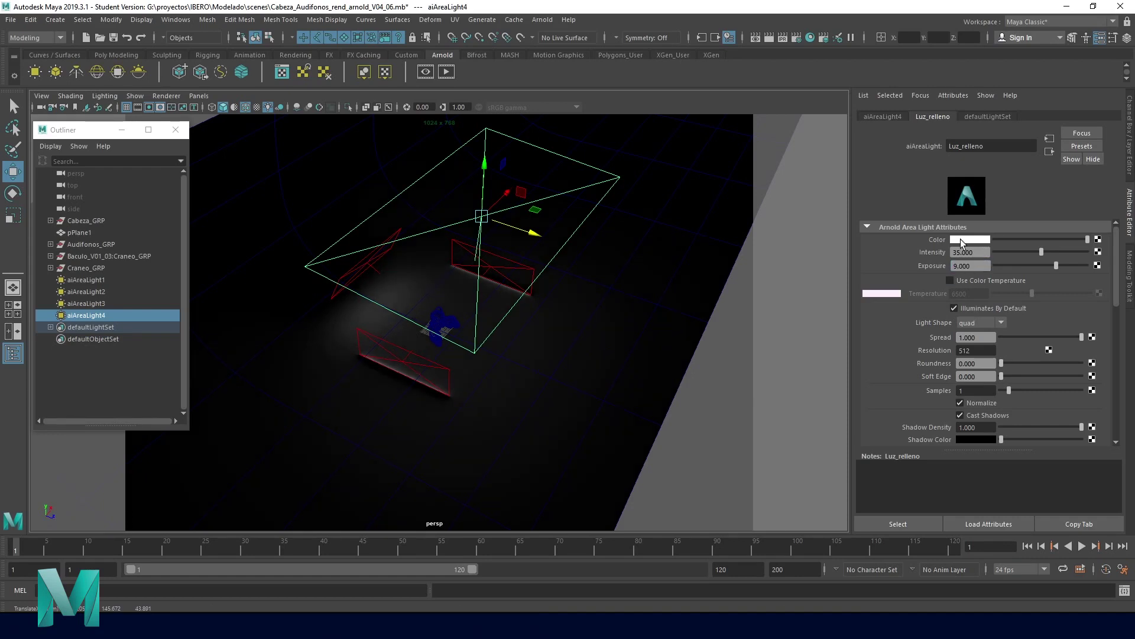
{"action": "left_click", "coordinate": [985, 252]}
{"action": "type", "text": "25"}
{"action": "key", "text": "Return"}
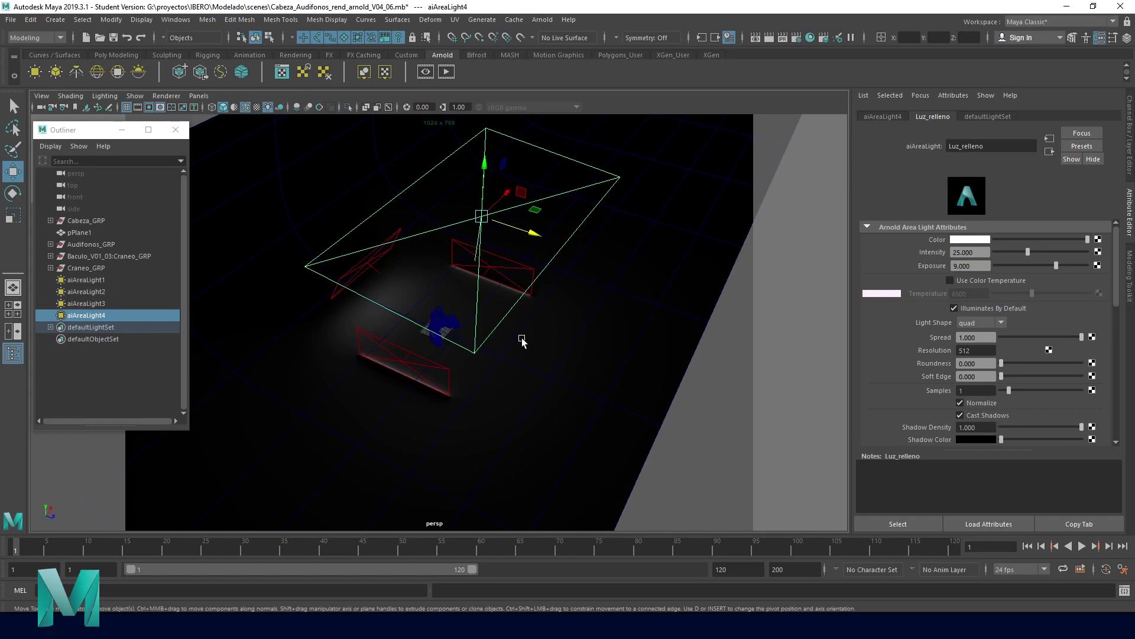
{"action": "mouse_move", "coordinate": [520, 368]}
{"action": "left_mouse_down", "text": "alt"}
{"action": "mouse_move", "coordinate": [304, 268]}
{"action": "mouse_move", "coordinate": [350, 281]}
{"action": "left_mouse_up", "text": "alt"}
{"action": "mouse_move", "coordinate": [349, 282]}
{"action": "right_mouse_down", "text": "alt"}
{"action": "mouse_move", "coordinate": [288, 266]}
{"action": "mouse_move", "coordinate": [684, 405]}
{"action": "mouse_move", "coordinate": [418, 324]}
{"action": "right_mouse_up", "text": "alt"}
{"action": "mouse_move", "coordinate": [418, 324]}
{"action": "left_mouse_down", "text": "alt"}
{"action": "mouse_move", "coordinate": [469, 330]}
{"action": "mouse_move", "coordinate": [386, 270]}
{"action": "left_mouse_up", "text": "alt"}
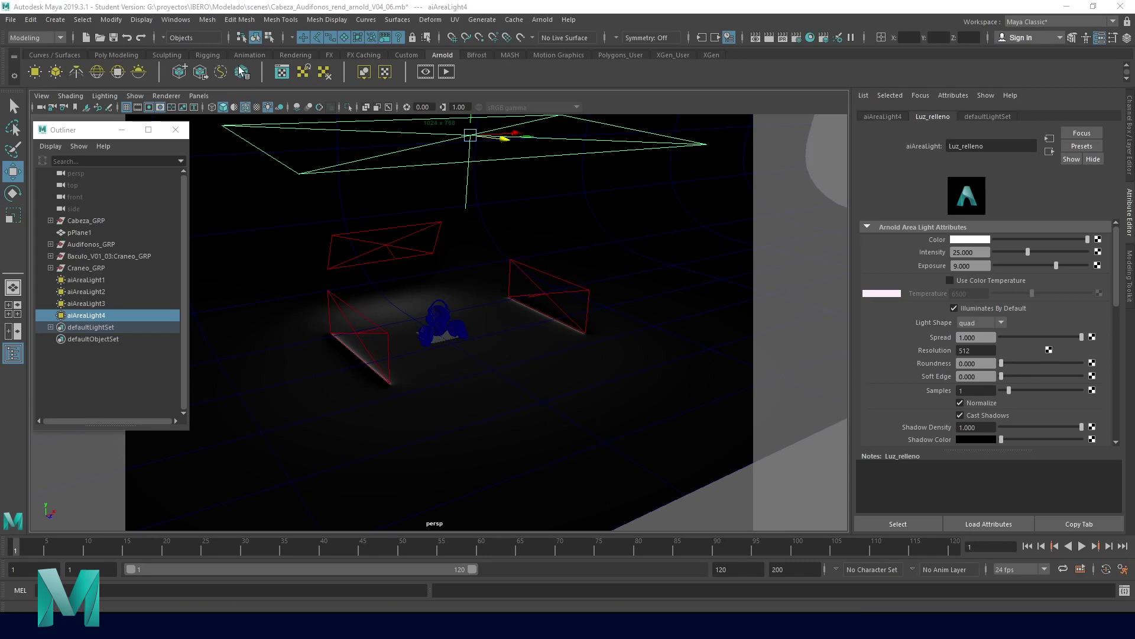
{"action": "left_click", "coordinate": [191, 22]}
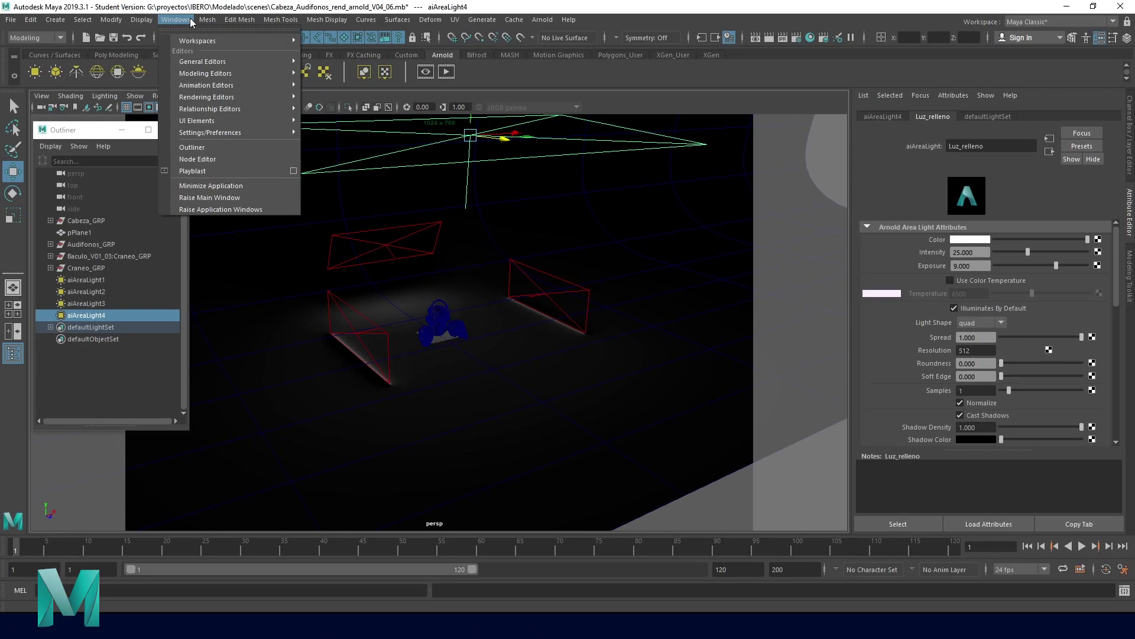
{"action": "mouse_move", "coordinate": [211, 108]}
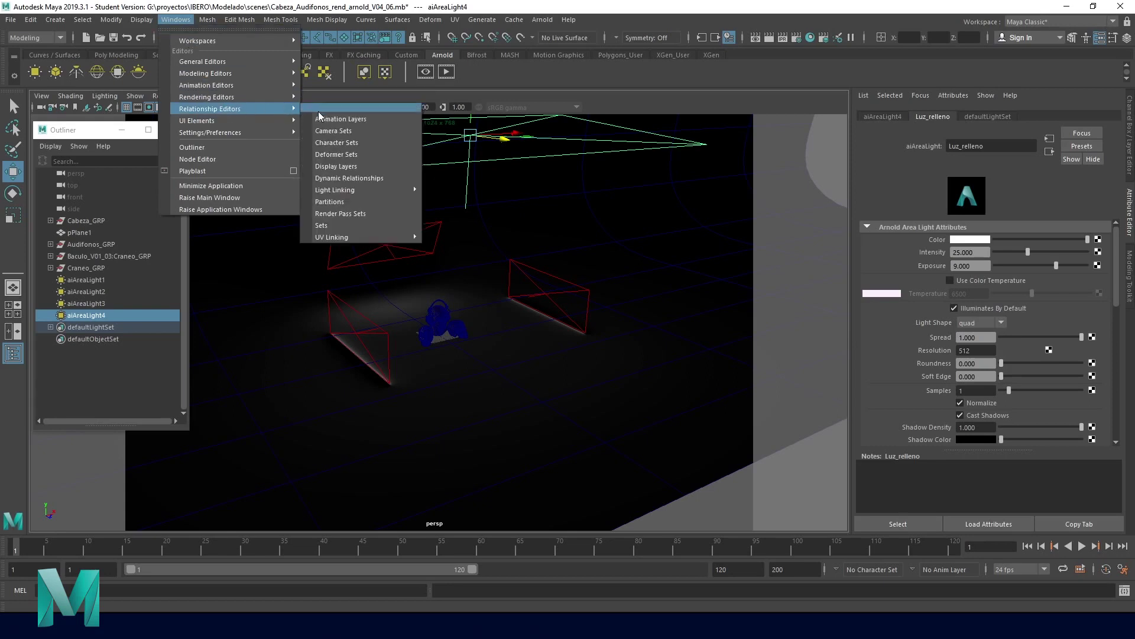
{"action": "mouse_move", "coordinate": [336, 189]}
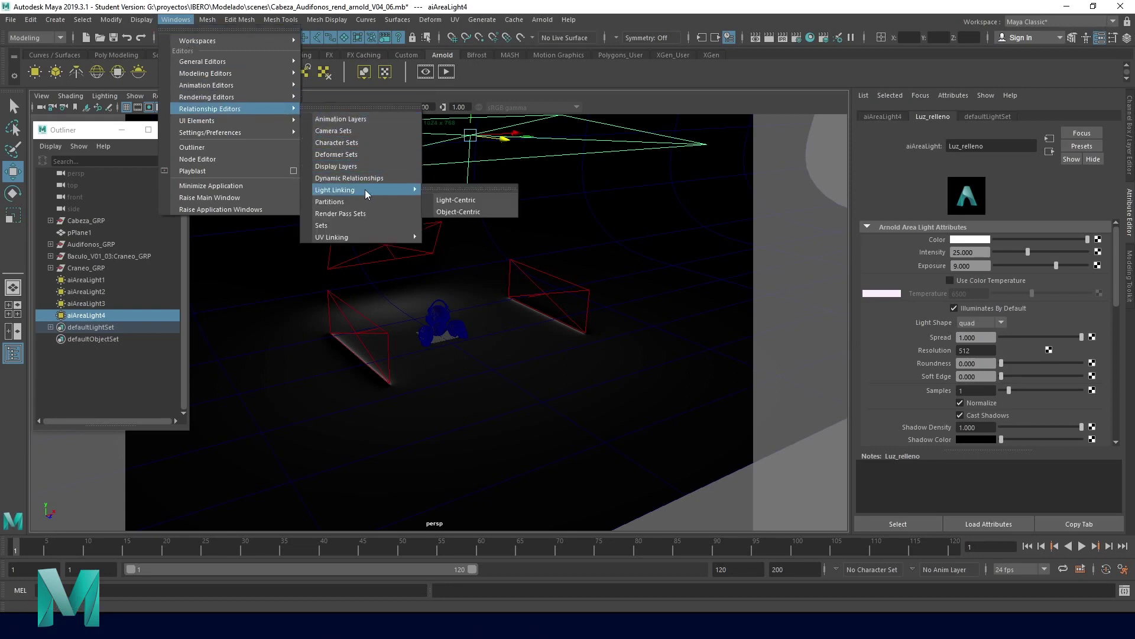
In Light-Centric Light Linking, unlink aiAreaLight4, aiAreaLight3 and aiAreaLight2 from pPlane1, then close the editor.
{"action": "left_click", "coordinate": [493, 204]}
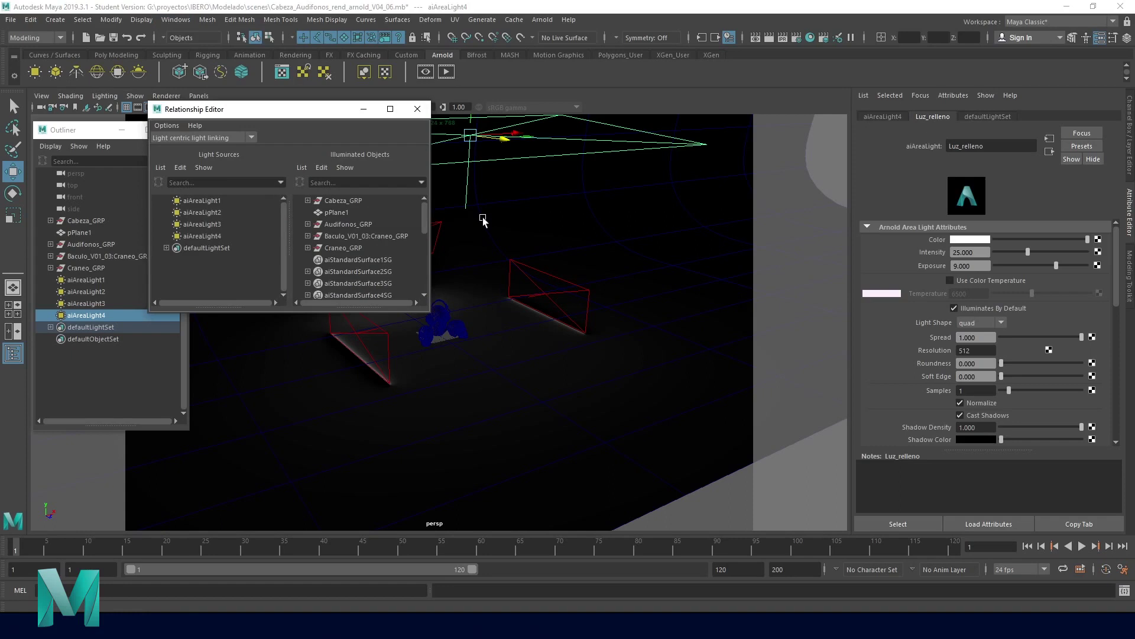
{"action": "left_click", "coordinate": [196, 239]}
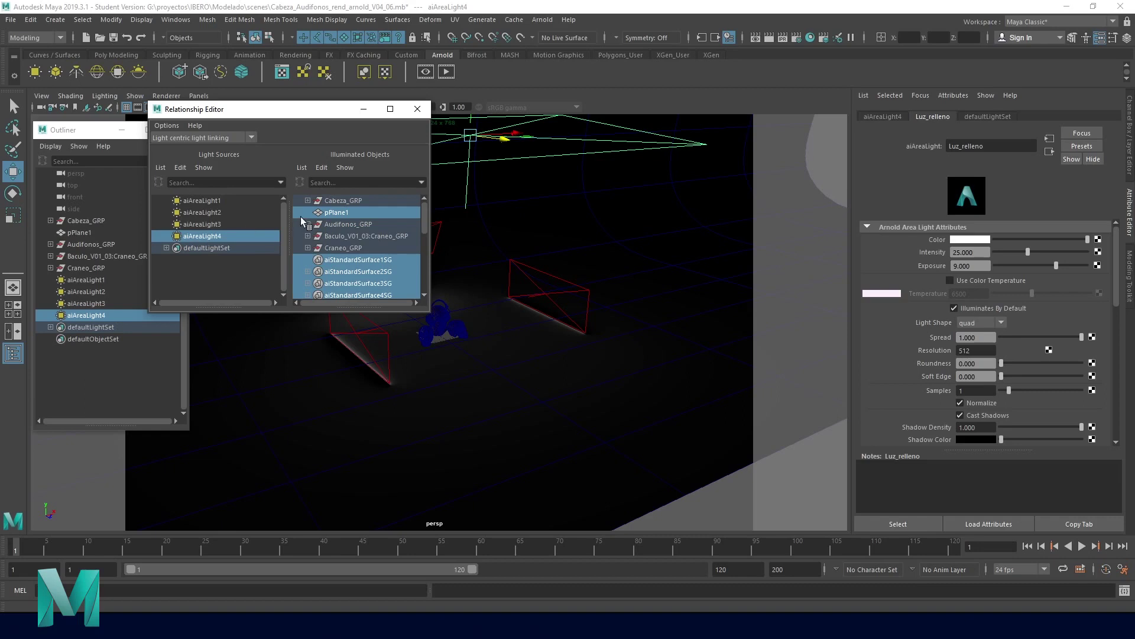
{"action": "left_click", "coordinate": [343, 212]}
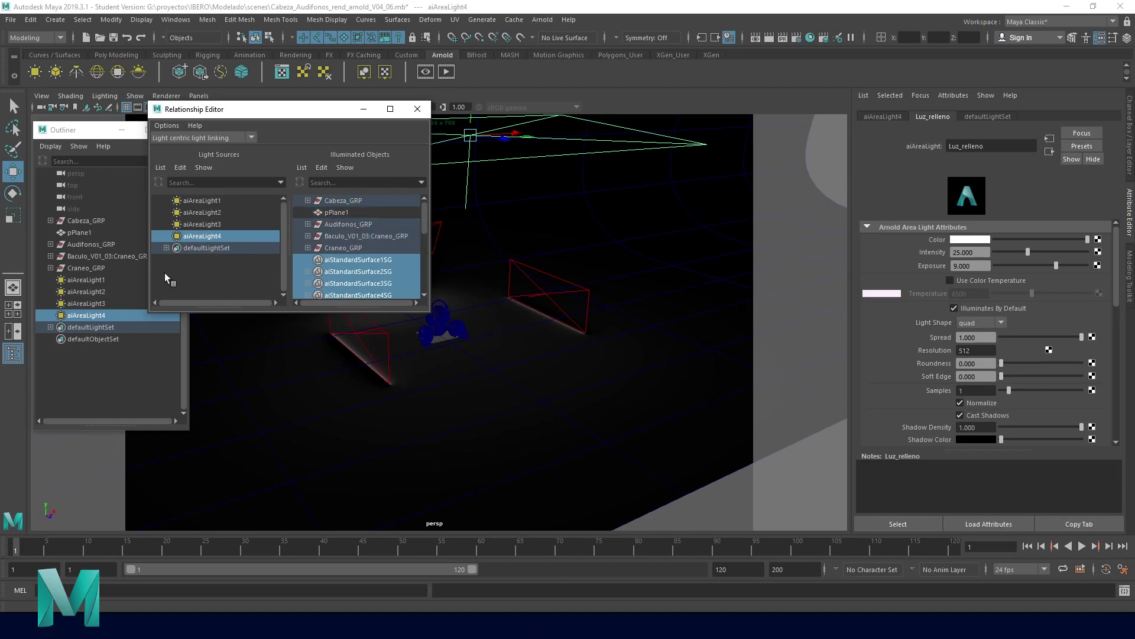
{"action": "left_click", "coordinate": [198, 225]}
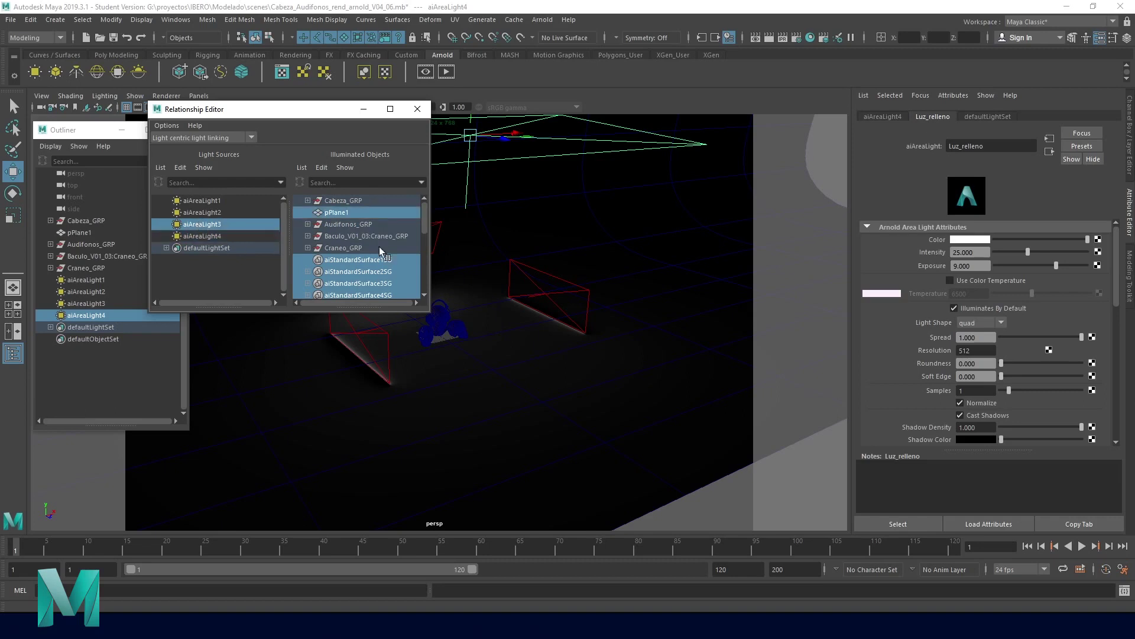
{"action": "left_click", "coordinate": [344, 212]}
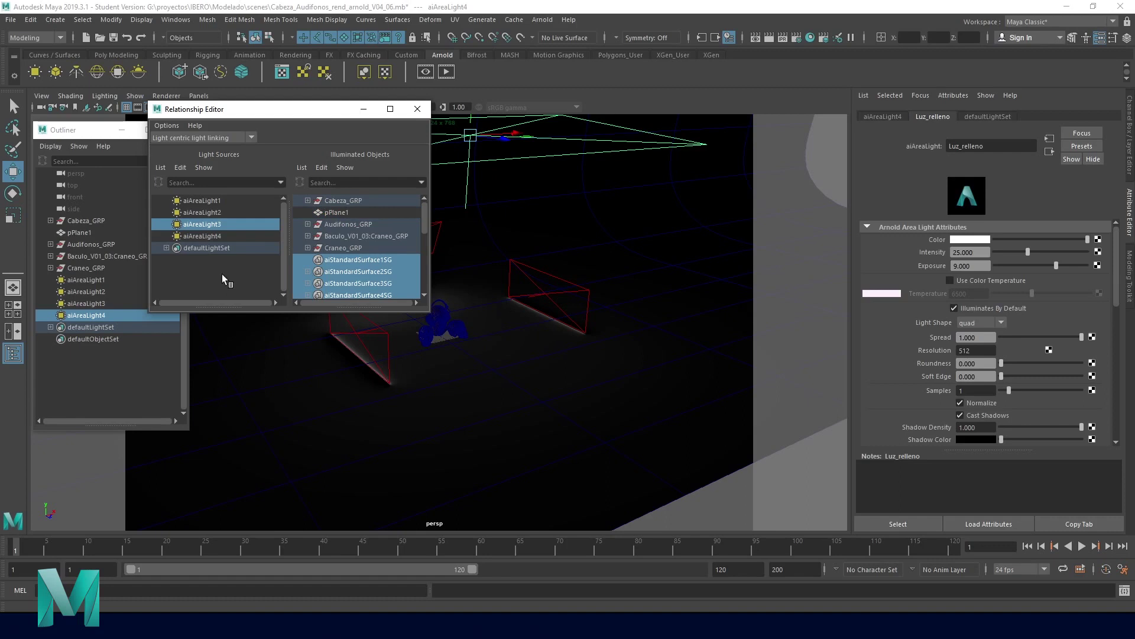
{"action": "left_click", "coordinate": [208, 214]}
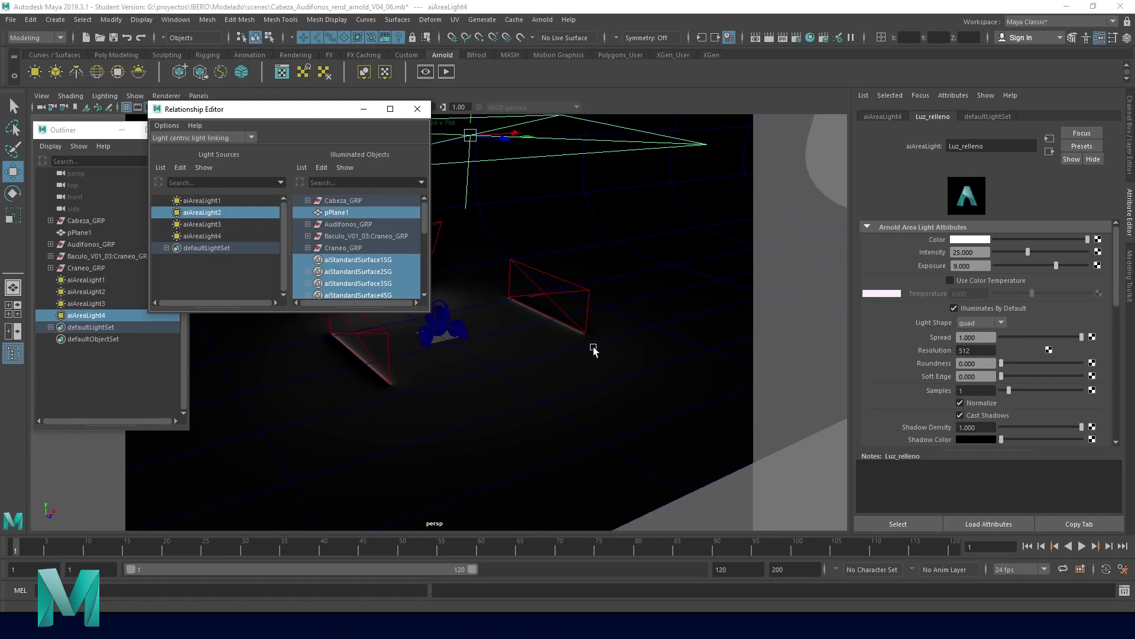
{"action": "left_click", "coordinate": [335, 213]}
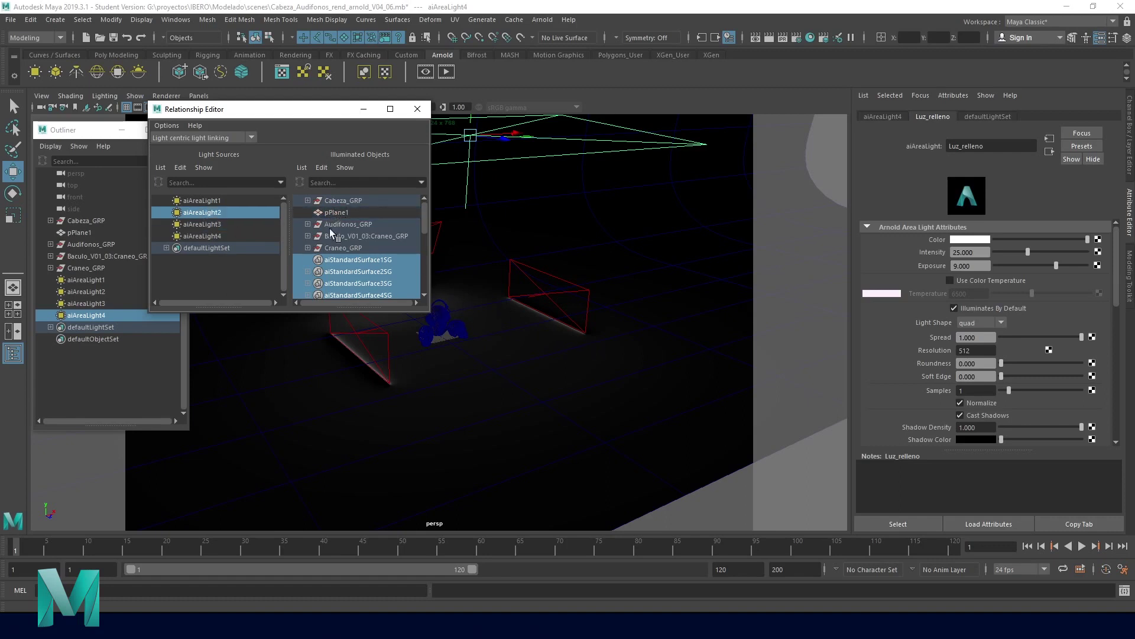
{"action": "left_click_drag", "start_coordinate": [477, 342], "coordinate": [506, 371], "text": "alt"}
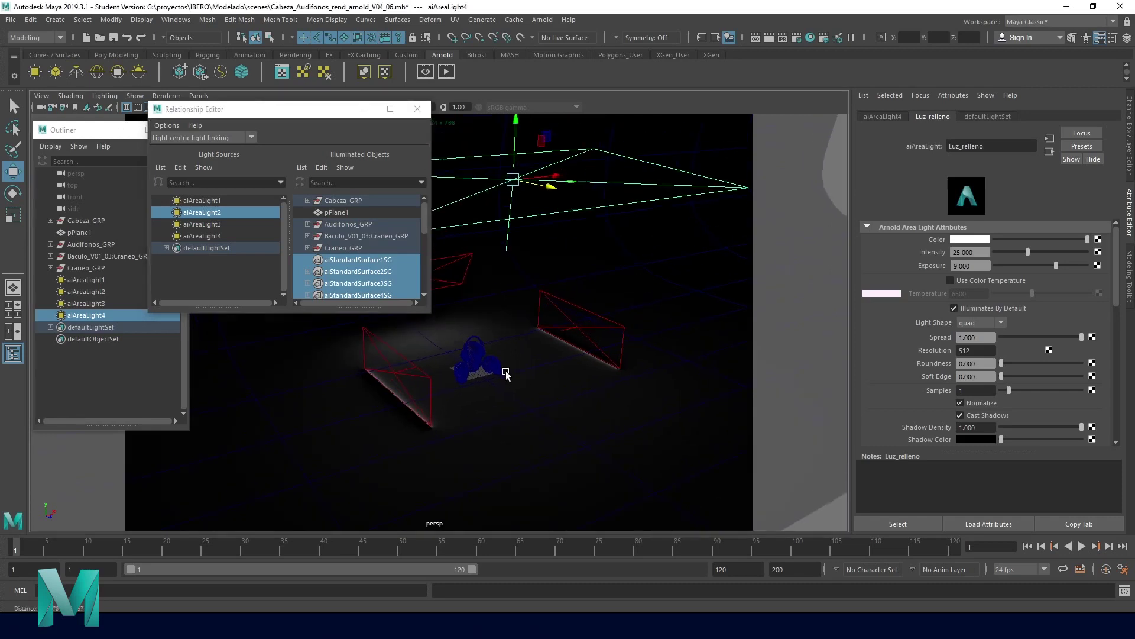
{"action": "left_click", "coordinate": [215, 237]}
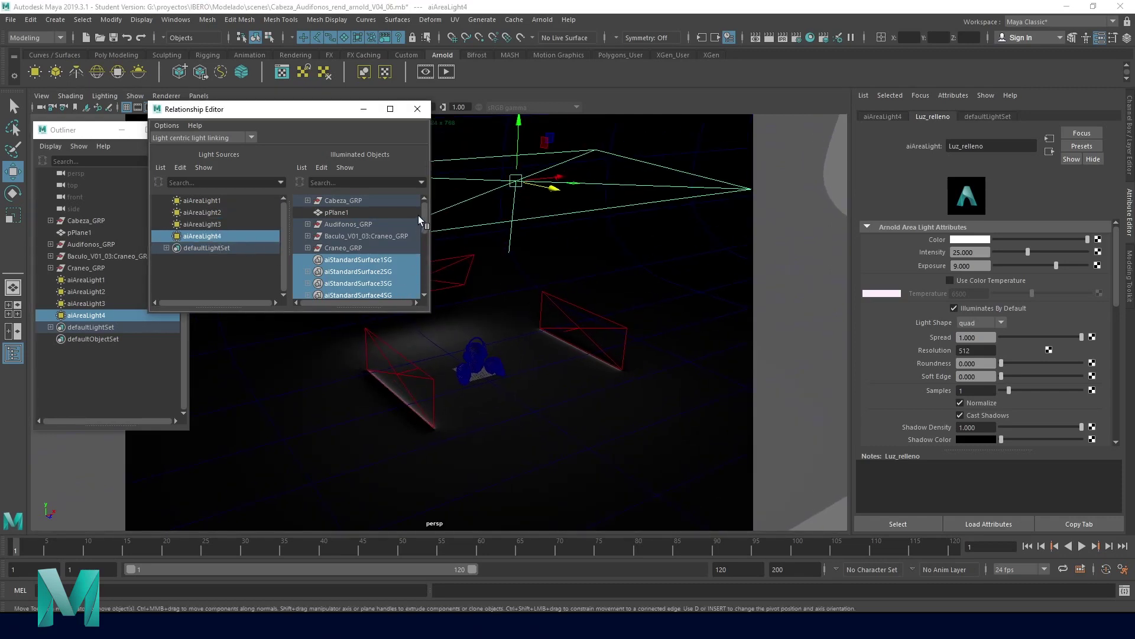
{"action": "mouse_move", "coordinate": [422, 218]}
{"action": "left_mouse_down"}
{"action": "mouse_move", "coordinate": [421, 275]}
{"action": "mouse_move", "coordinate": [423, 213]}
{"action": "left_mouse_up"}
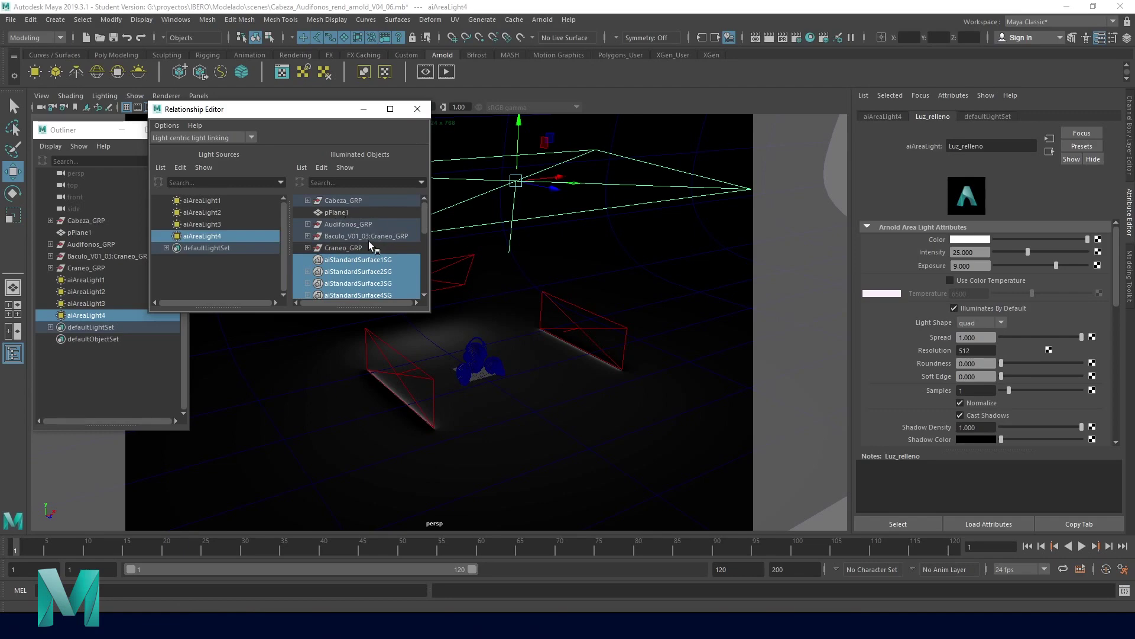
{"action": "left_click", "coordinate": [418, 108]}
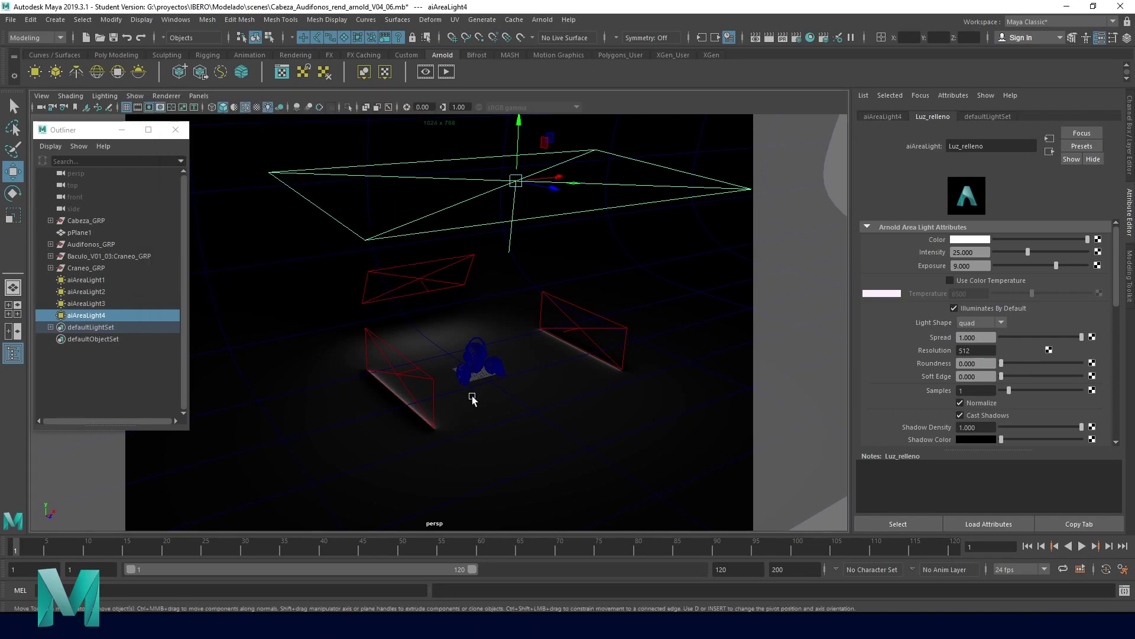
Tumble the viewport lower and in close to the light frames.
{"action": "left_click_drag", "start_coordinate": [400, 385], "coordinate": [324, 314], "text": "alt"}
{"action": "mouse_move", "coordinate": [324, 314]}
{"action": "right_mouse_down", "text": "alt"}
{"action": "mouse_move", "coordinate": [477, 348]}
{"action": "mouse_move", "coordinate": [504, 307]}
{"action": "right_mouse_up", "text": "alt"}
{"action": "left_click_drag", "start_coordinate": [506, 240], "coordinate": [423, 284], "text": "alt"}
{"action": "mouse_move", "coordinate": [424, 284]}
{"action": "right_mouse_down", "text": "alt"}
{"action": "mouse_move", "coordinate": [528, 400]}
{"action": "mouse_move", "coordinate": [444, 223]}
{"action": "right_mouse_up", "text": "alt"}
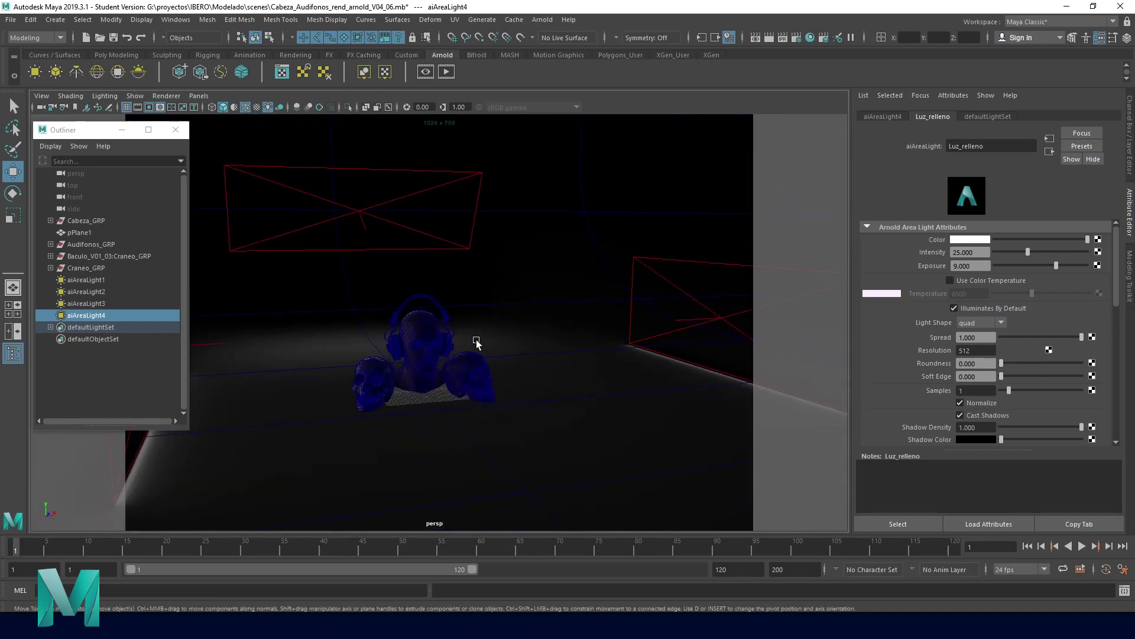
{"action": "left_click_drag", "start_coordinate": [437, 349], "coordinate": [414, 331], "text": "alt"}
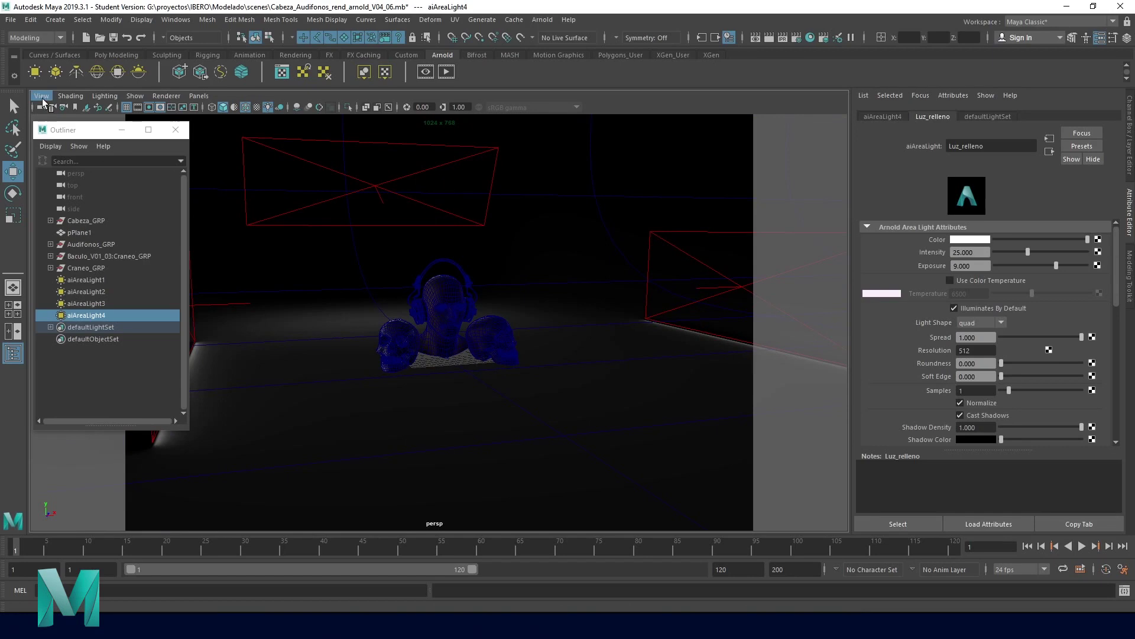
Return the viewport to the saved cameraView1 bookmark close-up.
{"action": "left_click", "coordinate": [42, 97]}
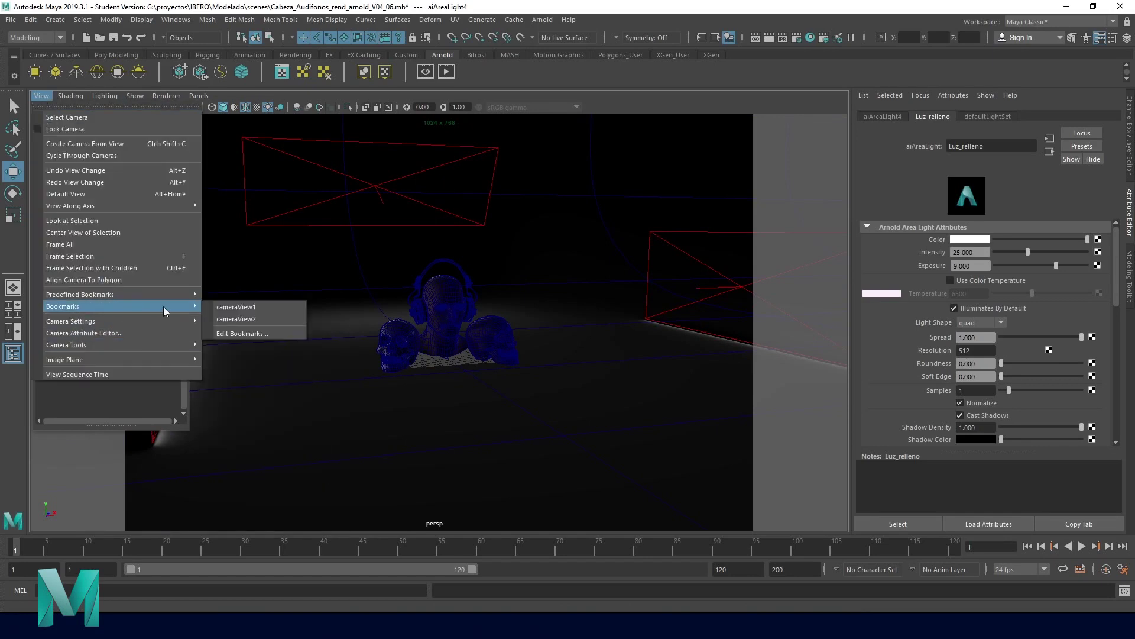
{"action": "left_click", "coordinate": [247, 308]}
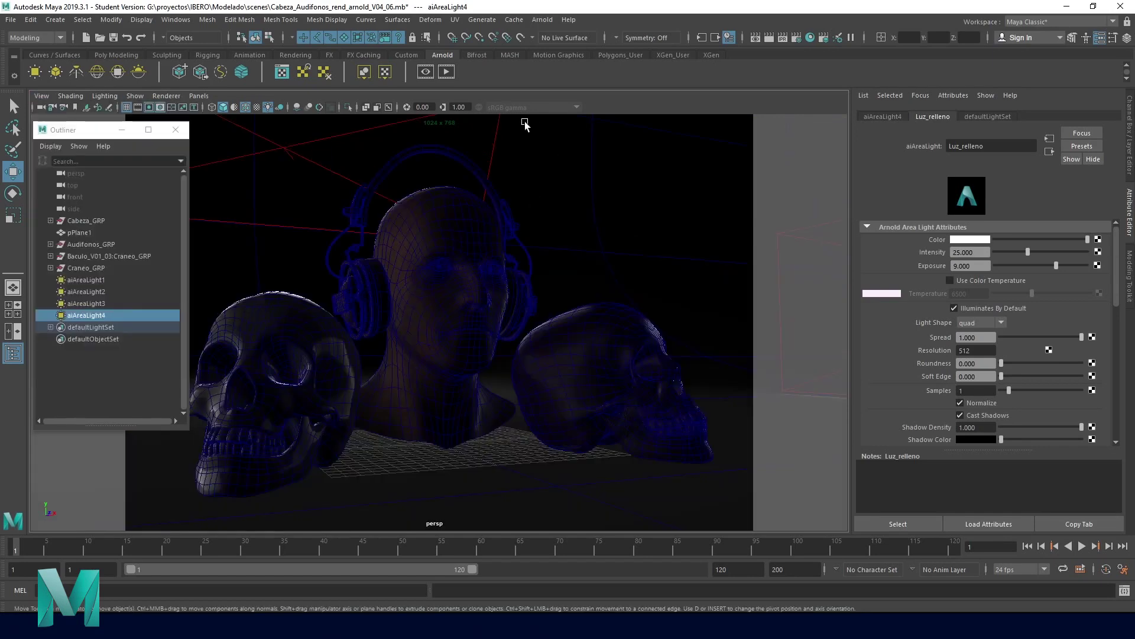
{"action": "left_click", "coordinate": [426, 72]}
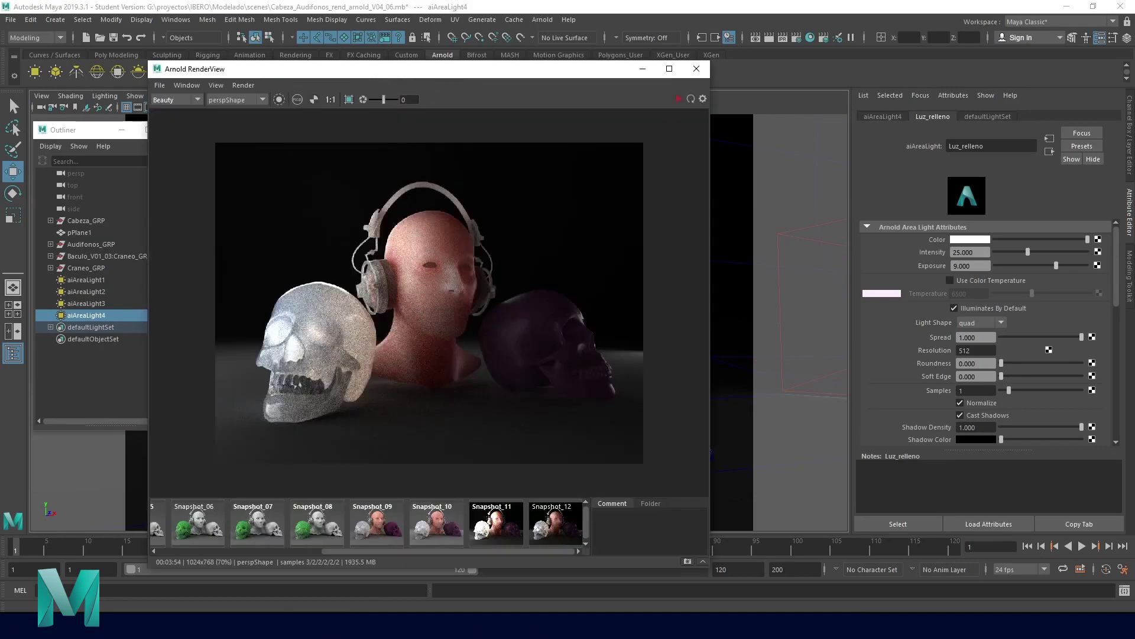
Render the close-up in Arnold RenderView and store it as Snapshot_13.
{"action": "left_click", "coordinate": [677, 99]}
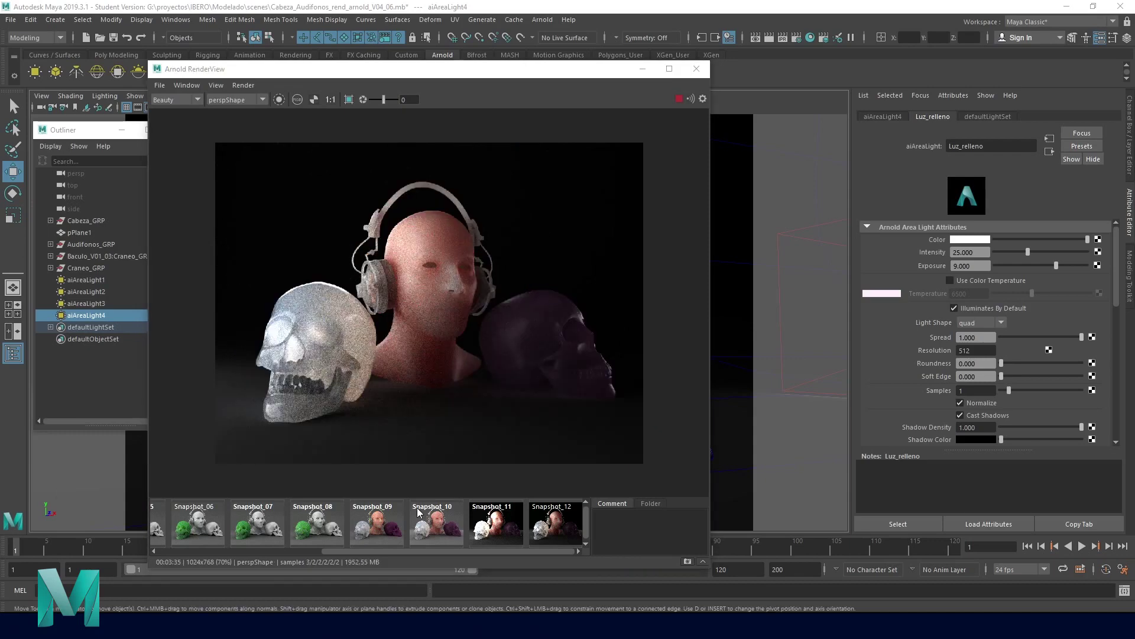
{"action": "left_click", "coordinate": [688, 562]}
{"action": "left_click", "coordinate": [519, 547]}
{"action": "left_click_drag", "start_coordinate": [519, 553], "coordinate": [589, 554]}
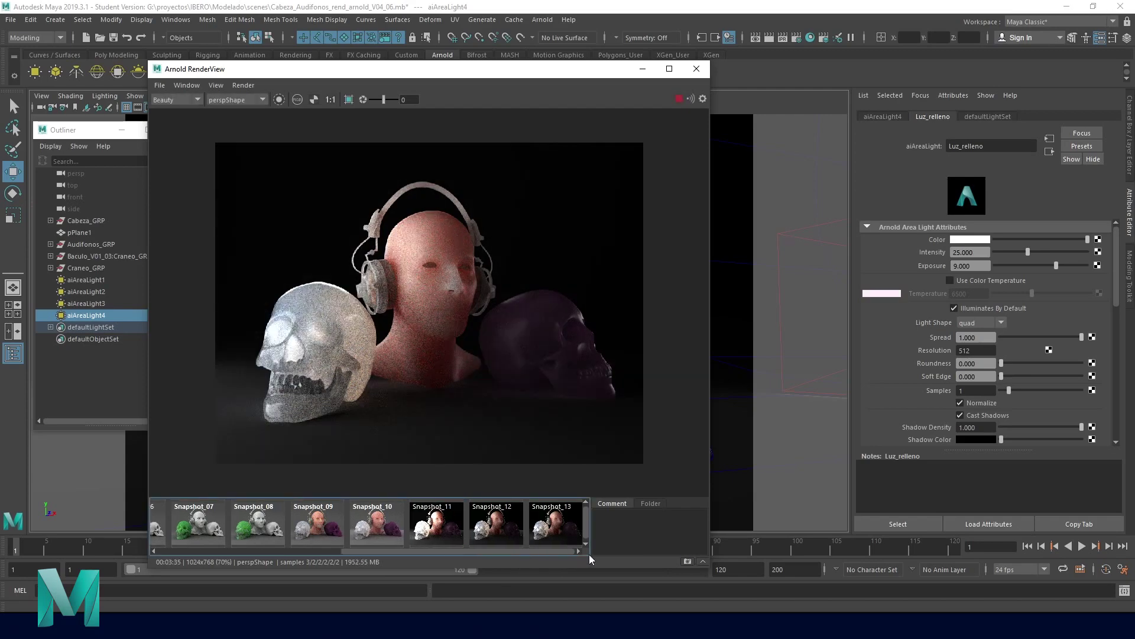
Compare Snapshot_11, Snapshot_12 and Snapshot_13 in the snapshot strip.
{"action": "left_click", "coordinate": [443, 530]}
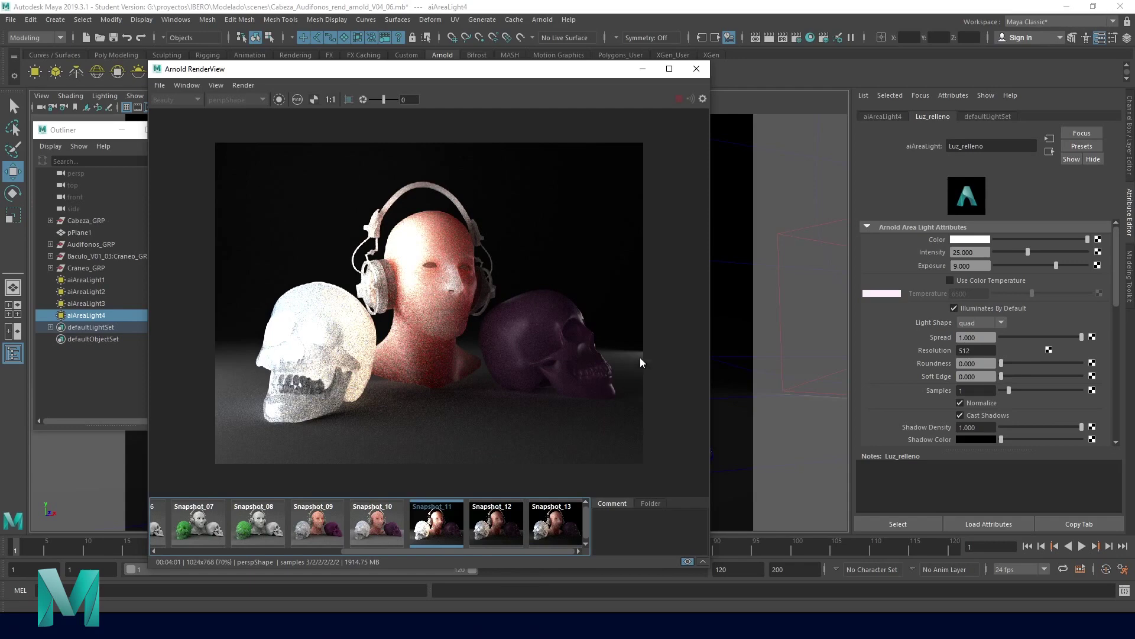
{"action": "left_click", "coordinate": [511, 517]}
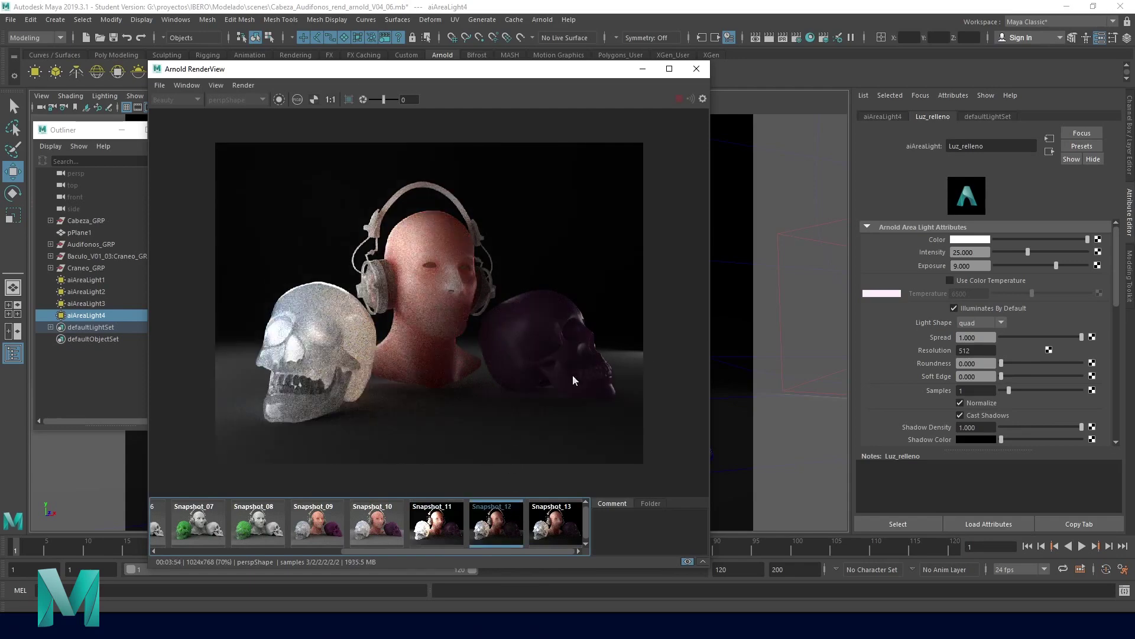
{"action": "left_click", "coordinate": [548, 532]}
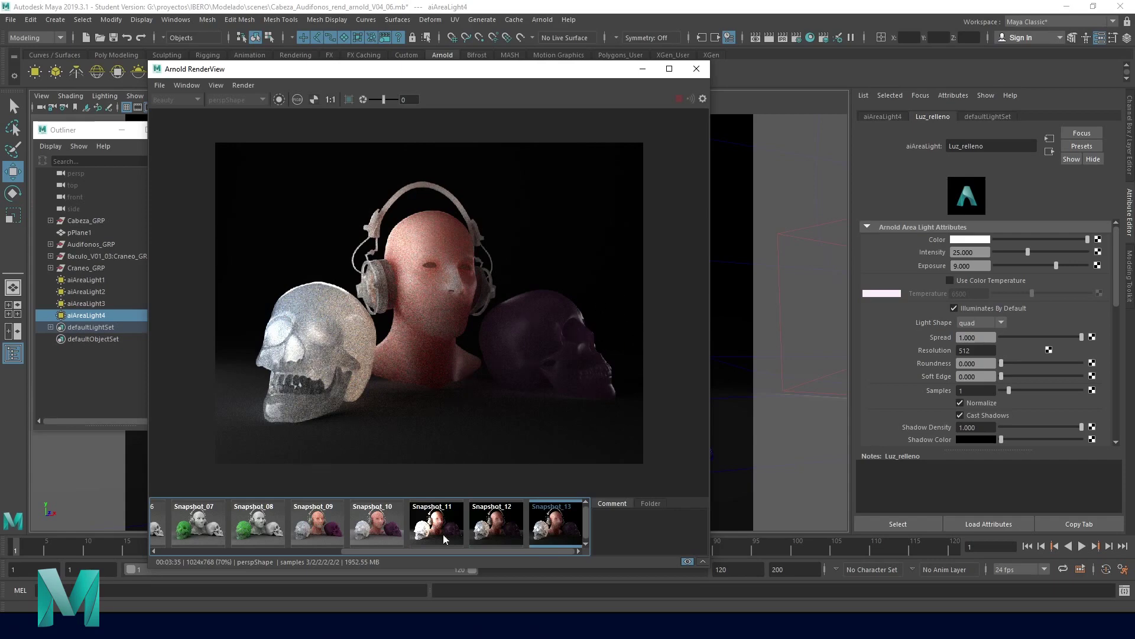
{"action": "left_click", "coordinate": [499, 524]}
{"action": "left_click", "coordinate": [577, 548]}
{"action": "left_click", "coordinate": [508, 524]}
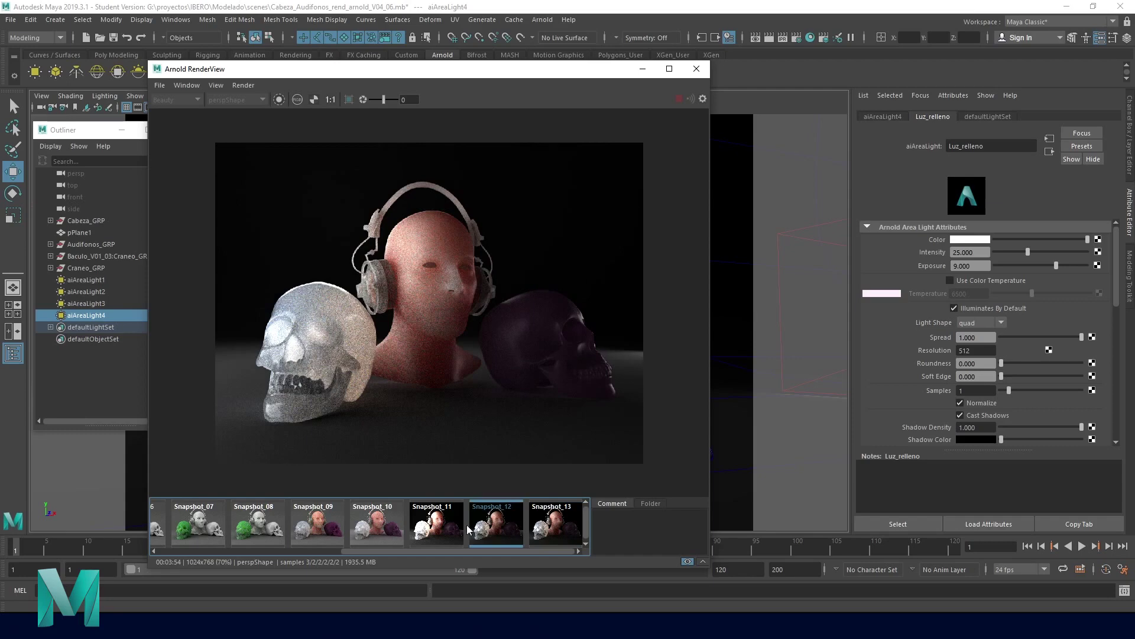
Flip between Snapshot_12 and Snapshot_13 to compare the overhead lighting.
{"action": "left_click", "coordinate": [458, 525]}
{"action": "left_click", "coordinate": [506, 529]}
{"action": "left_click", "coordinate": [561, 537]}
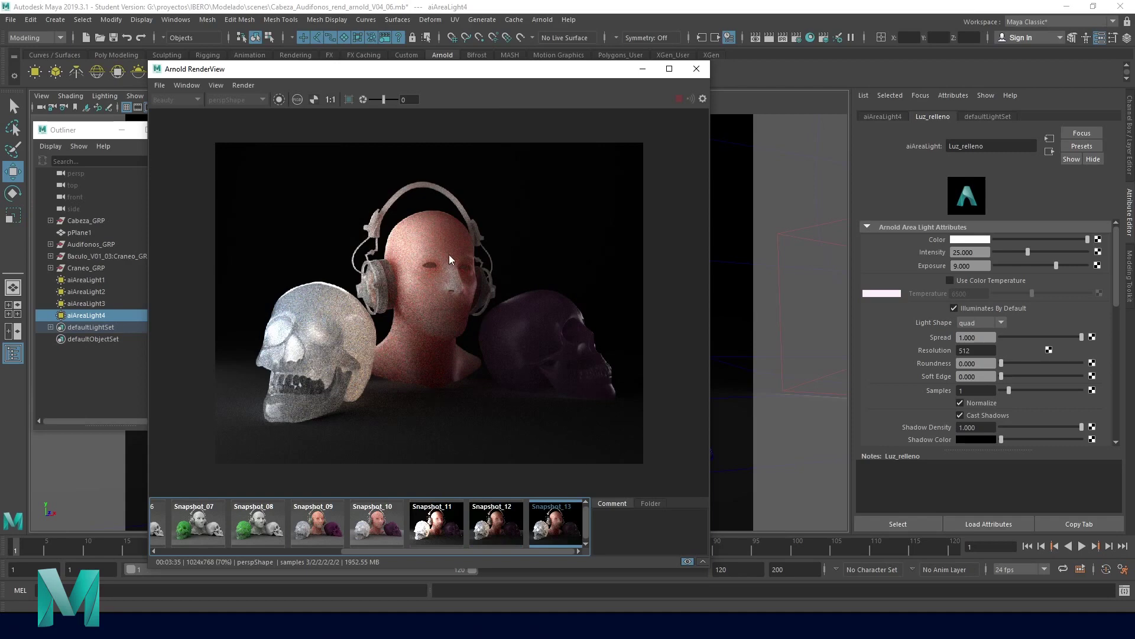
{"action": "left_click", "coordinate": [501, 523]}
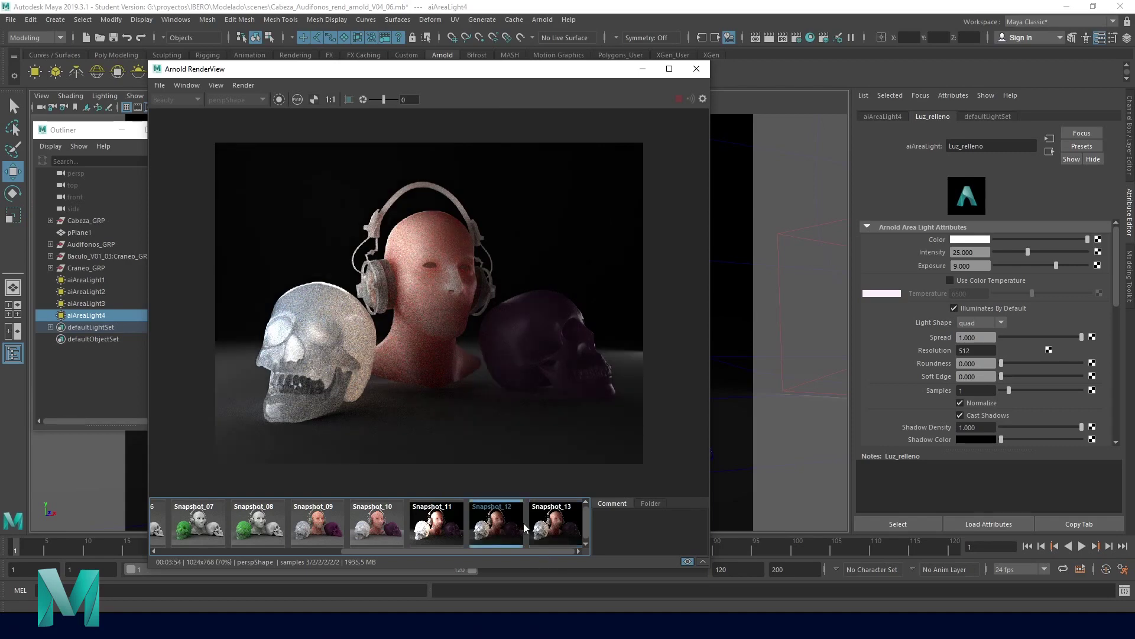
{"action": "left_click", "coordinate": [548, 536]}
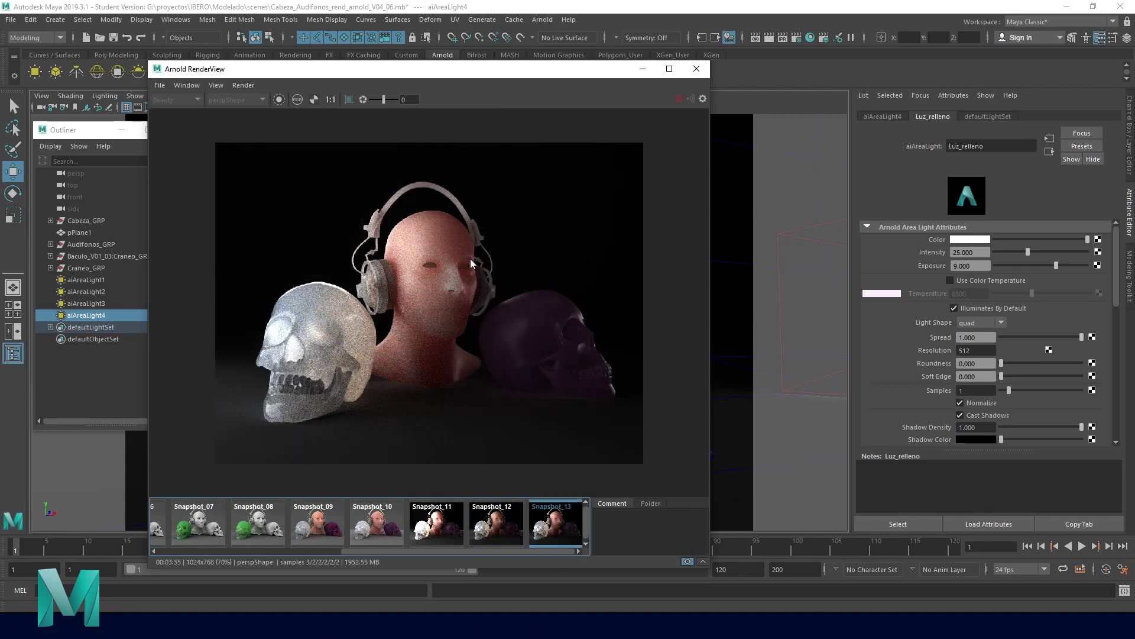
{"action": "left_click", "coordinate": [495, 532]}
{"action": "left_click", "coordinate": [548, 532]}
{"action": "left_click", "coordinate": [696, 69]}
Enable Arnold Adaptive Sampling, keeping Max Camera (AA) 10 and threshold 0.010.
{"action": "left_click", "coordinate": [794, 37]}
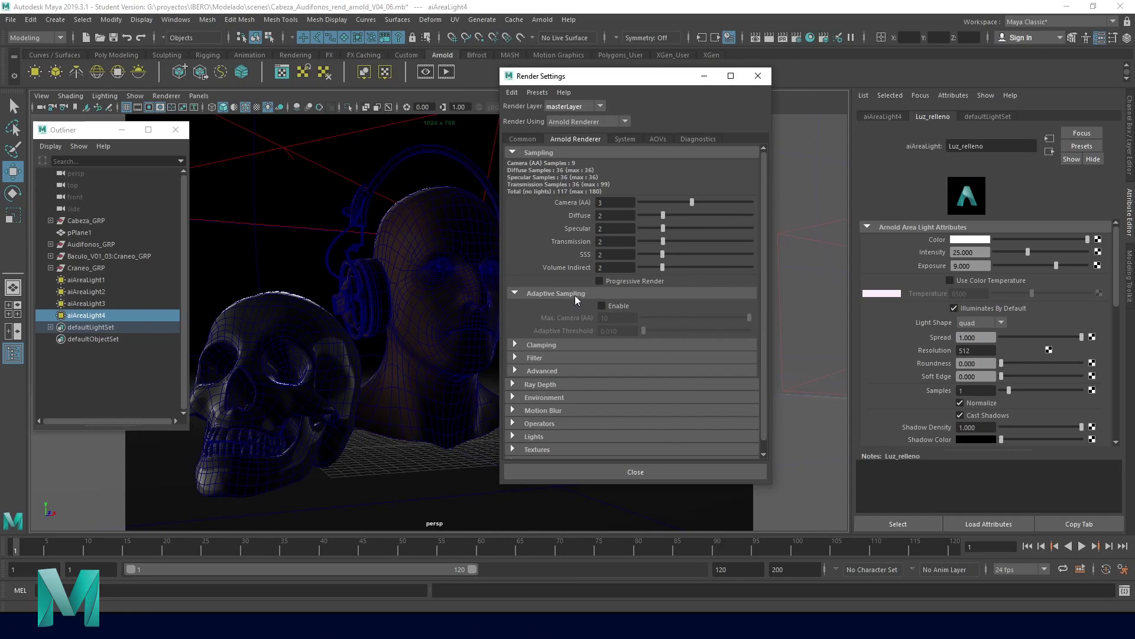
{"action": "left_click", "coordinate": [601, 307]}
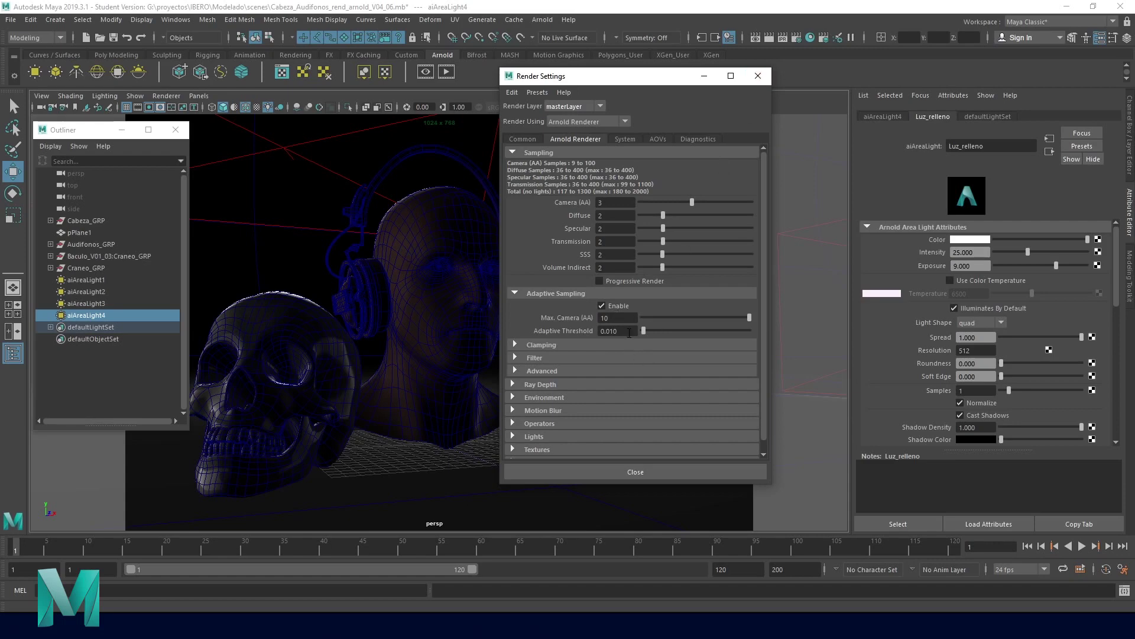
{"action": "left_click", "coordinate": [758, 76]}
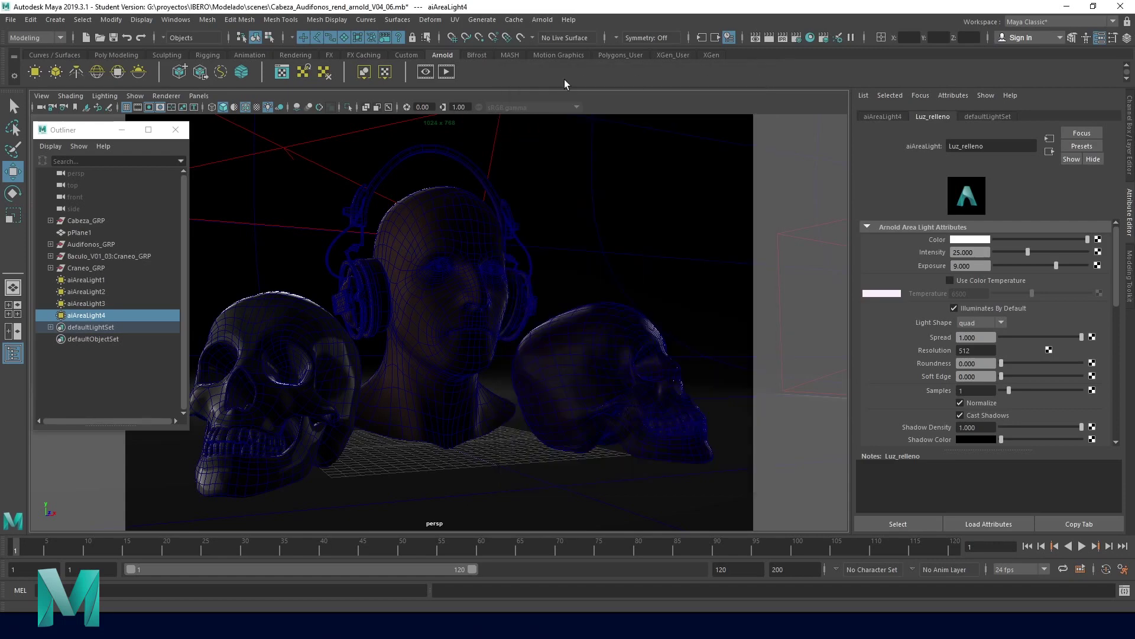
Re-render the scene with adaptive sampling and save it as Snapshot_14.
{"action": "left_click", "coordinate": [426, 72]}
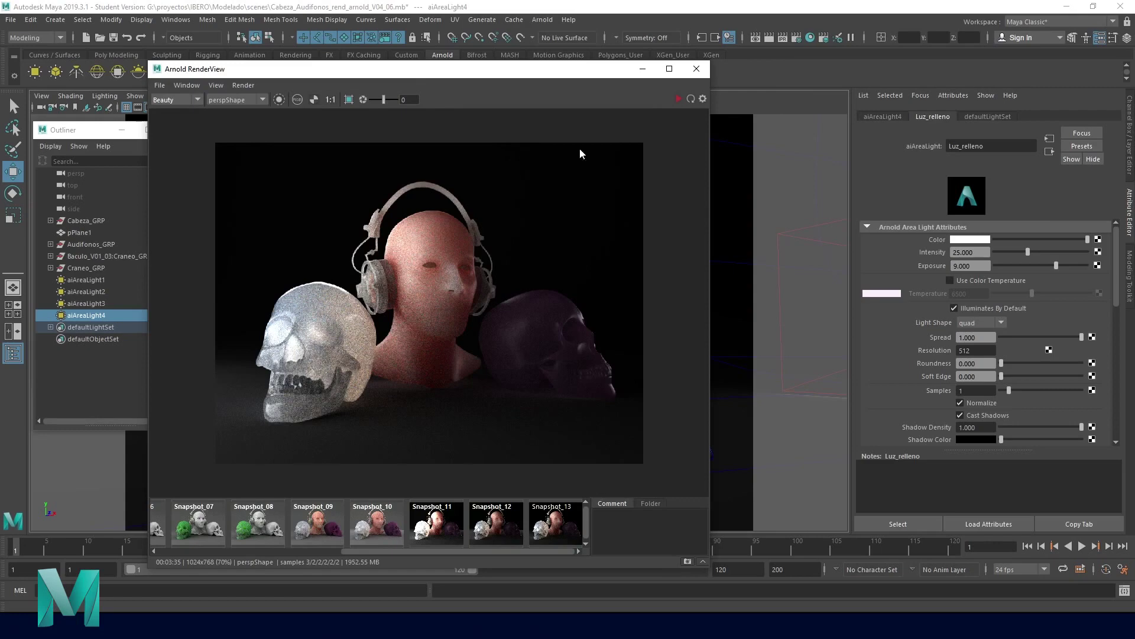
{"action": "left_click", "coordinate": [678, 99]}
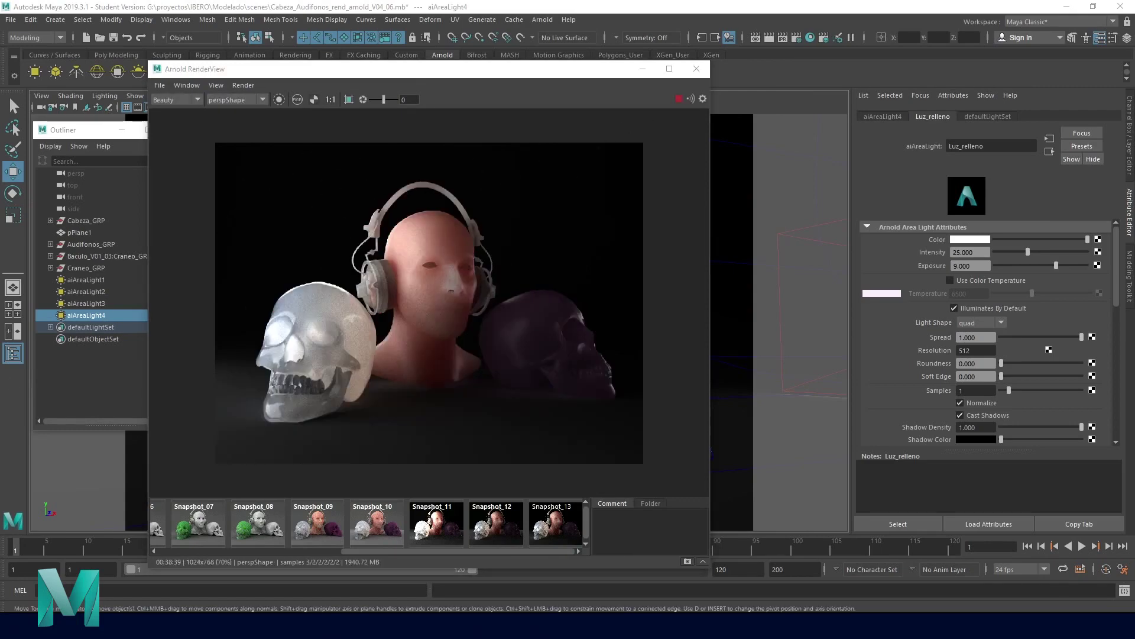
{"action": "left_click", "coordinate": [687, 561]}
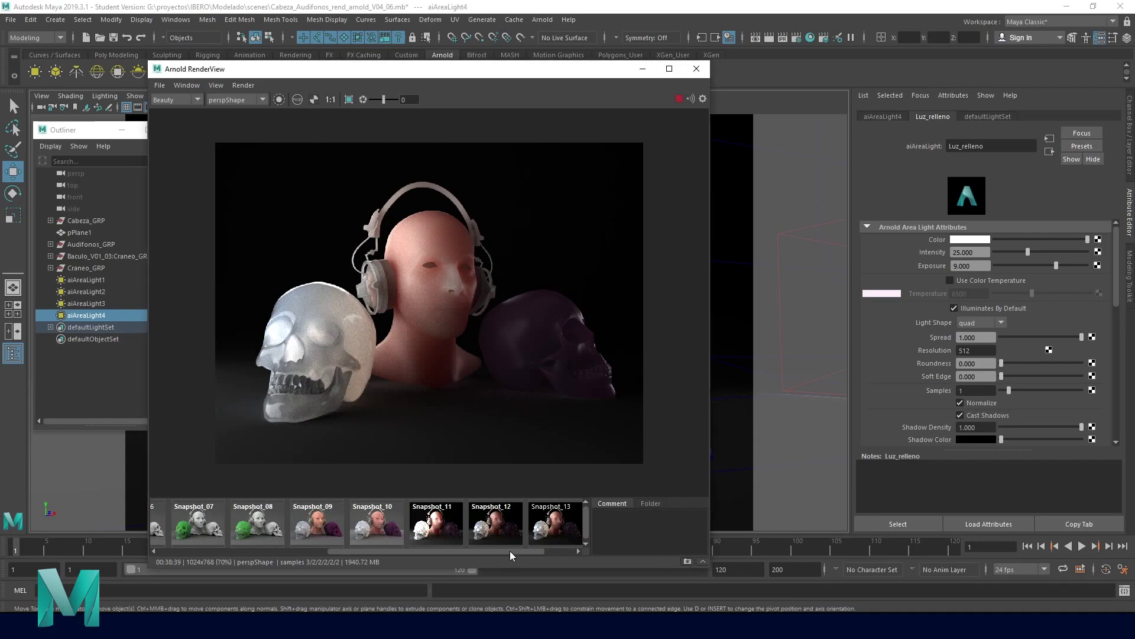
{"action": "left_click_drag", "start_coordinate": [510, 551], "coordinate": [566, 552]}
Compare Snapshot_13 against the smoother Snapshot_14 render.
{"action": "left_click", "coordinate": [563, 521]}
{"action": "left_click", "coordinate": [510, 524]}
{"action": "left_click", "coordinate": [549, 530]}
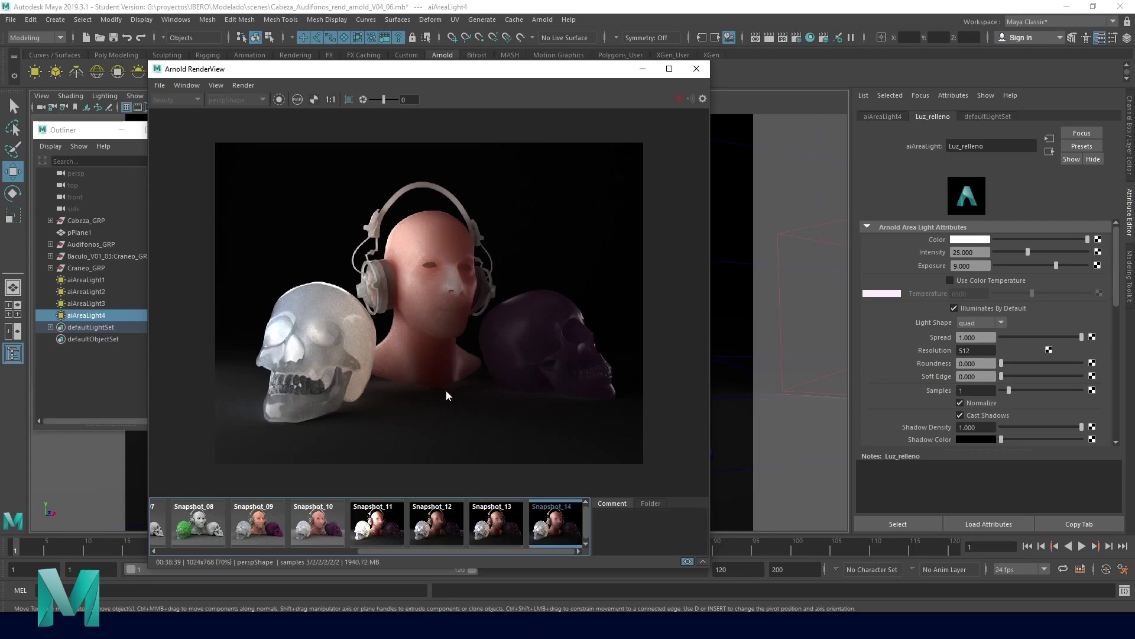
{"action": "left_click", "coordinate": [557, 530]}
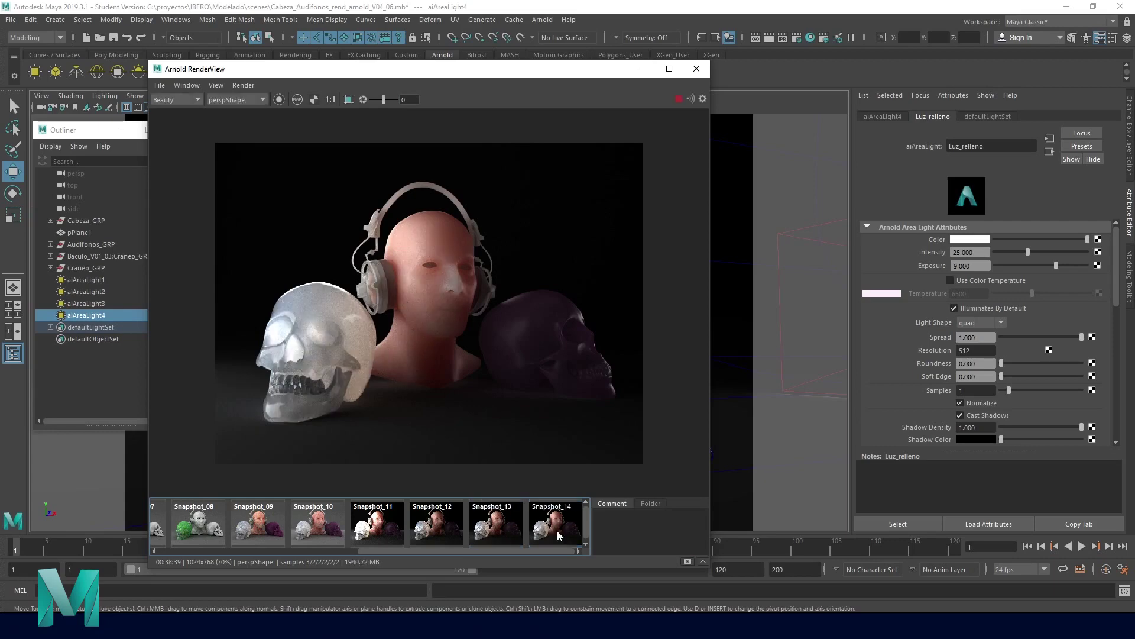
{"action": "left_click", "coordinate": [508, 527]}
{"action": "key", "text": "Right"}
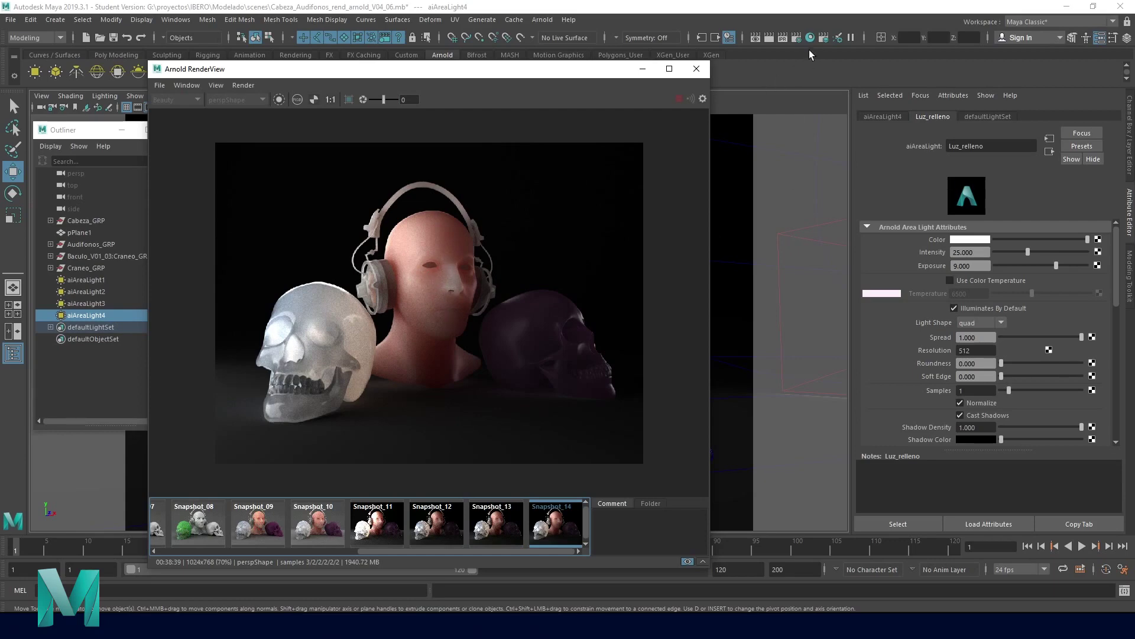
{"action": "left_click", "coordinate": [797, 39]}
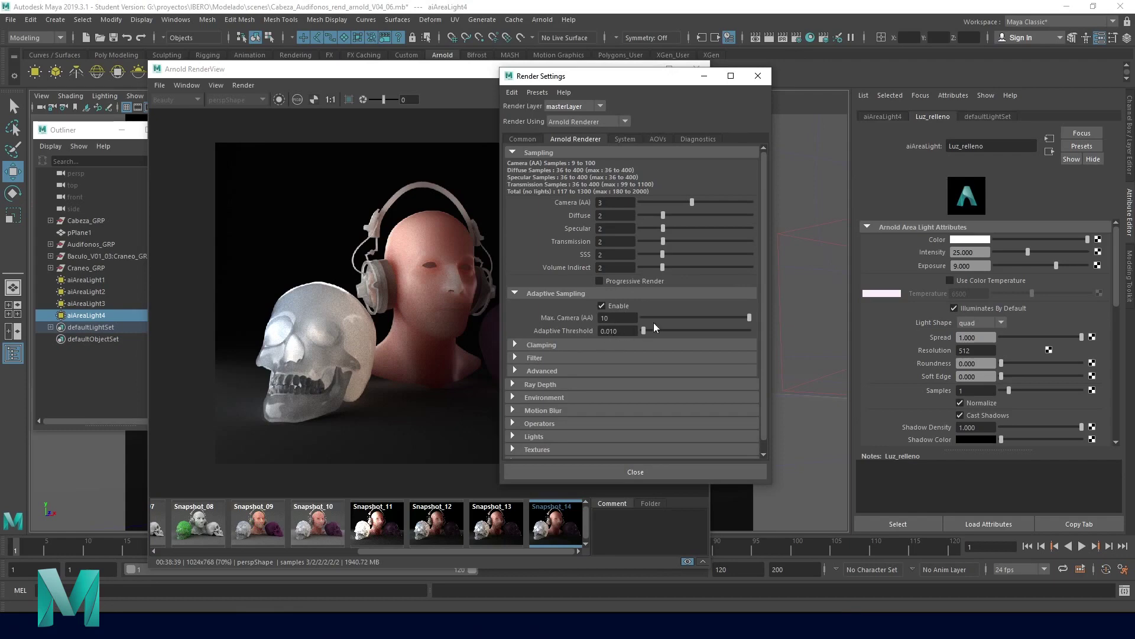
{"action": "left_click", "coordinate": [758, 76]}
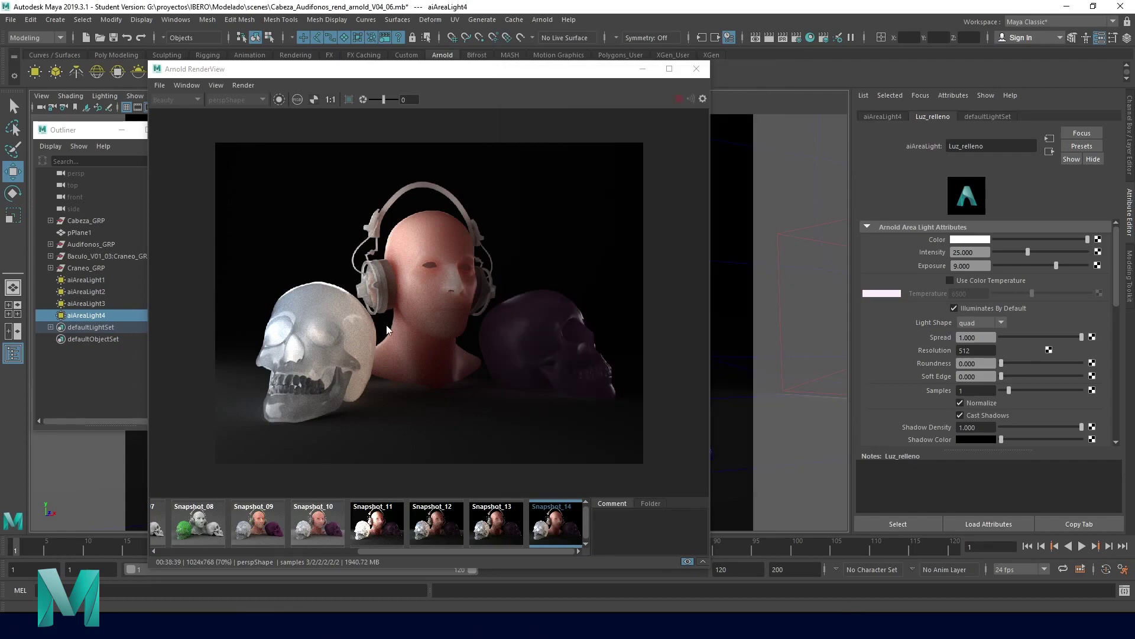